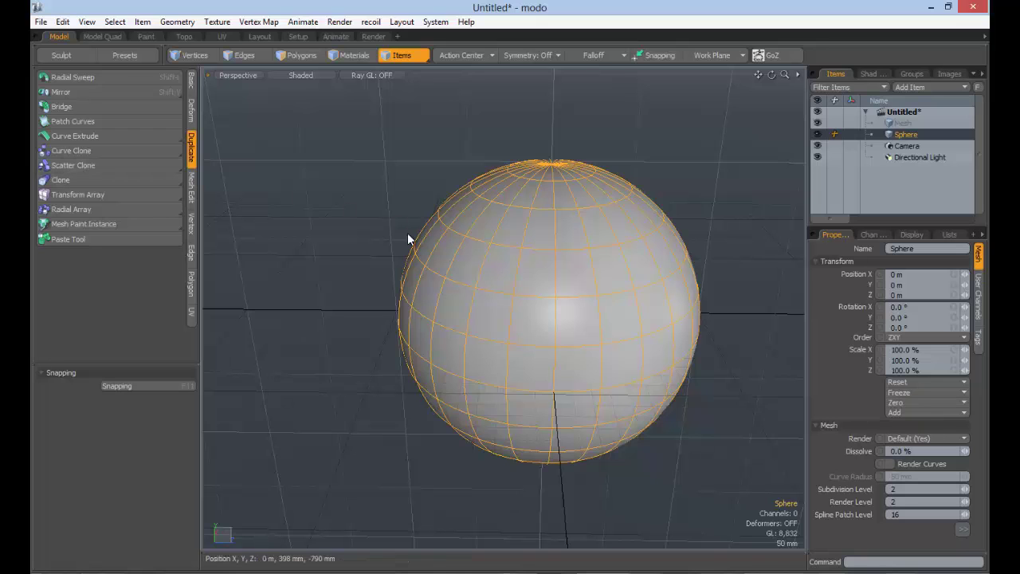
# Step: Delete the sphere item from the scene
pyautogui.press('alt')
pyautogui.keyDown('ctrl'); pyautogui.keyDown('alt'); pyautogui.moveTo(593, 223); pyautogui.dragTo(514, 214); pyautogui.keyUp('alt'); pyautogui.keyUp('ctrl')
pyautogui.press('Delete')
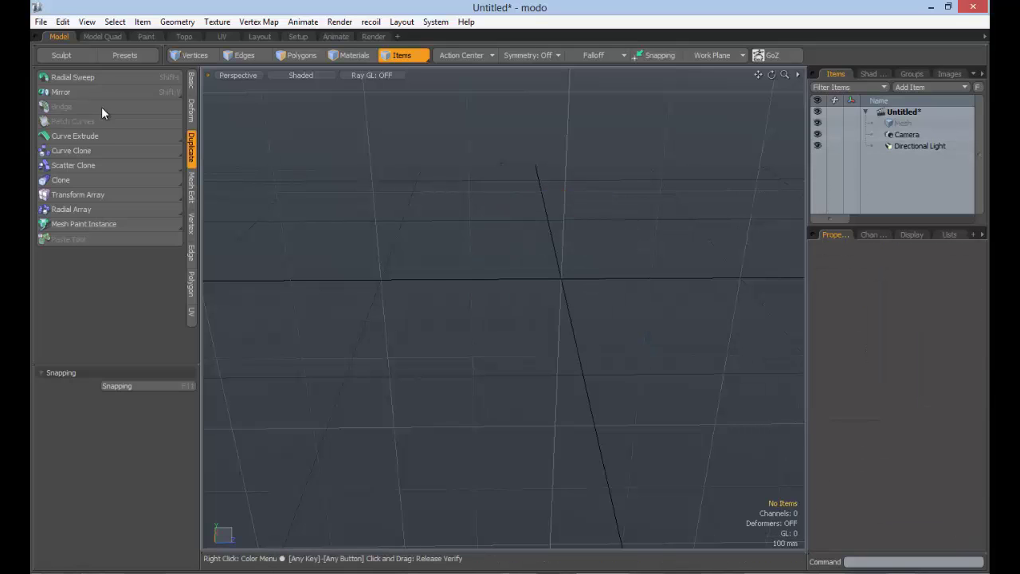
# Step: Add a unit cube as a new mesh item at the origin
pyautogui.click(191, 81)
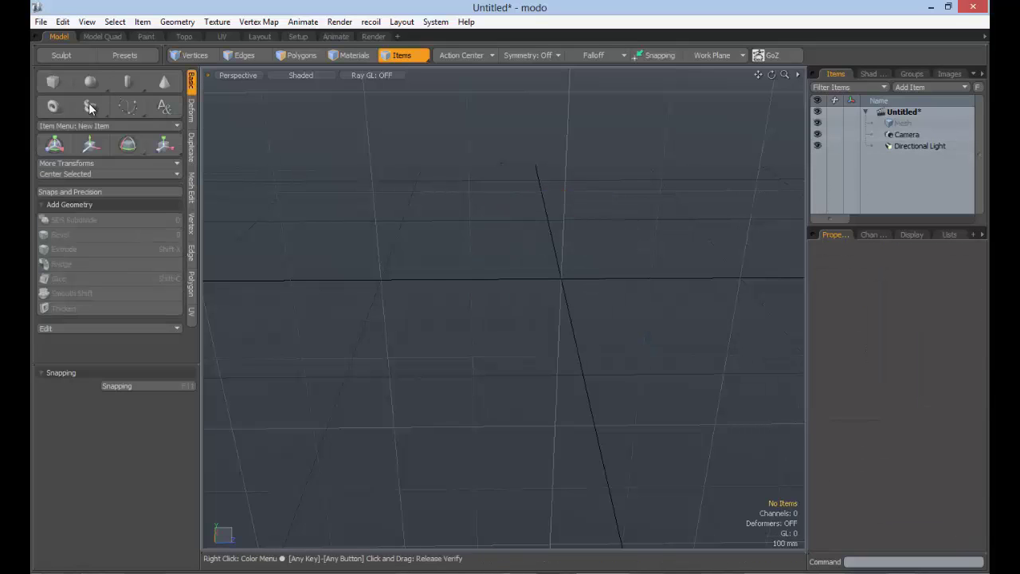
pyautogui.press('shift')
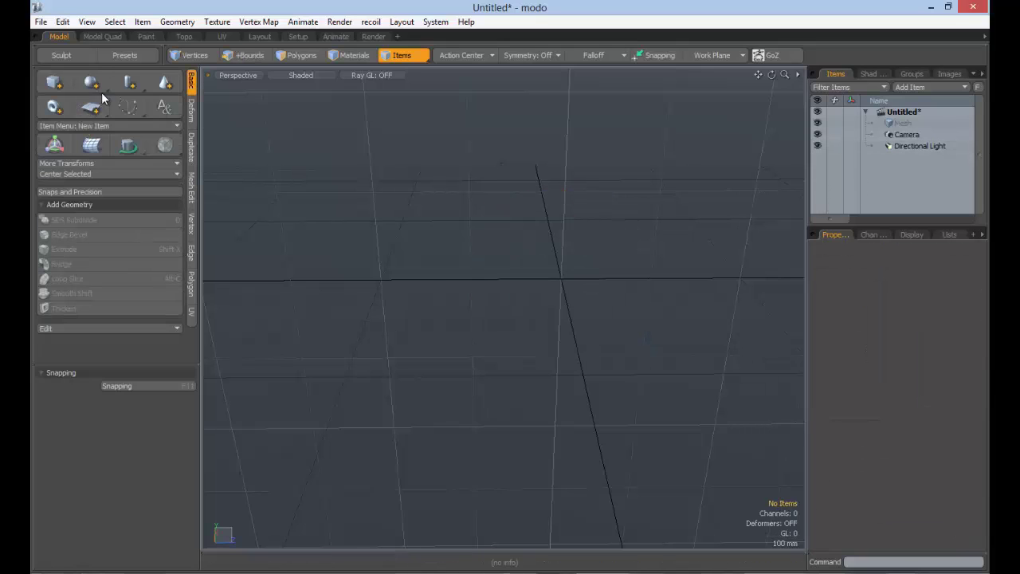
pyautogui.keyDown('shift'); pyautogui.click(58, 86); pyautogui.keyUp('shift')
pyautogui.keyDown('alt'); pyautogui.moveTo(463, 210); pyautogui.dragTo(518, 214); pyautogui.keyUp('alt')
pyautogui.keyDown('ctrl'); pyautogui.keyDown('alt'); pyautogui.moveTo(576, 224); pyautogui.dragTo(526, 225); pyautogui.keyUp('alt'); pyautogui.keyUp('ctrl')
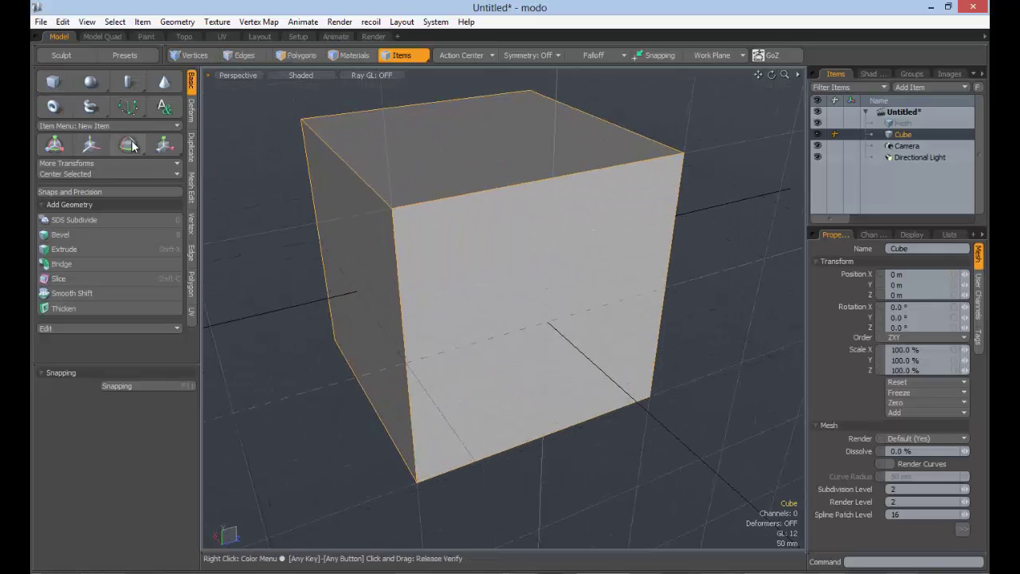
pyautogui.click(192, 149)
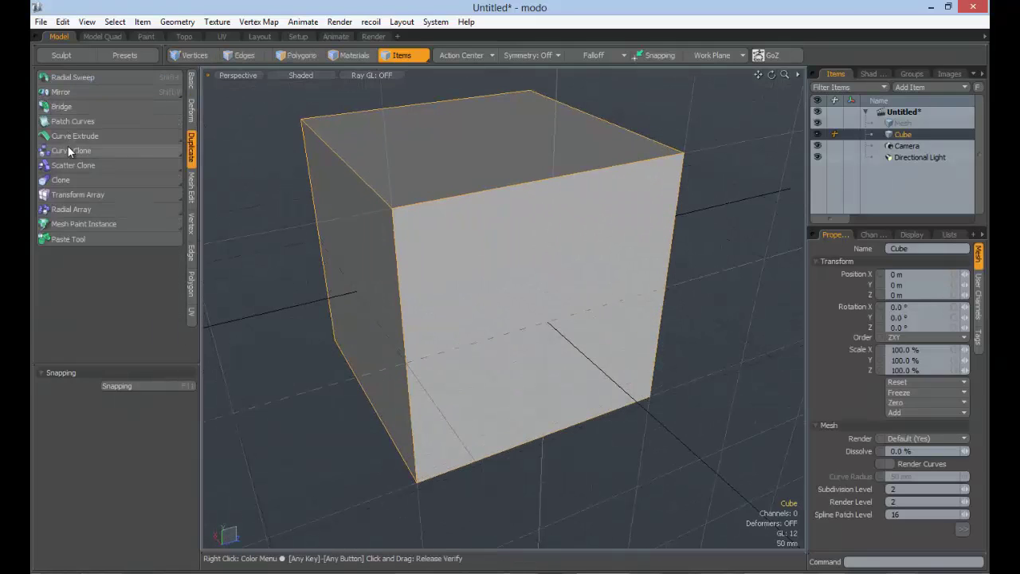
pyautogui.click(63, 179)
pyautogui.moveTo(540, 211)
pyautogui.keyDown('alt'); pyautogui.keyDown('shift'); pyautogui.mouseDown()
pyautogui.moveTo(576, 196)
pyautogui.moveTo(539, 195)
pyautogui.mouseUp(); pyautogui.keyUp('shift'); pyautogui.keyUp('alt')
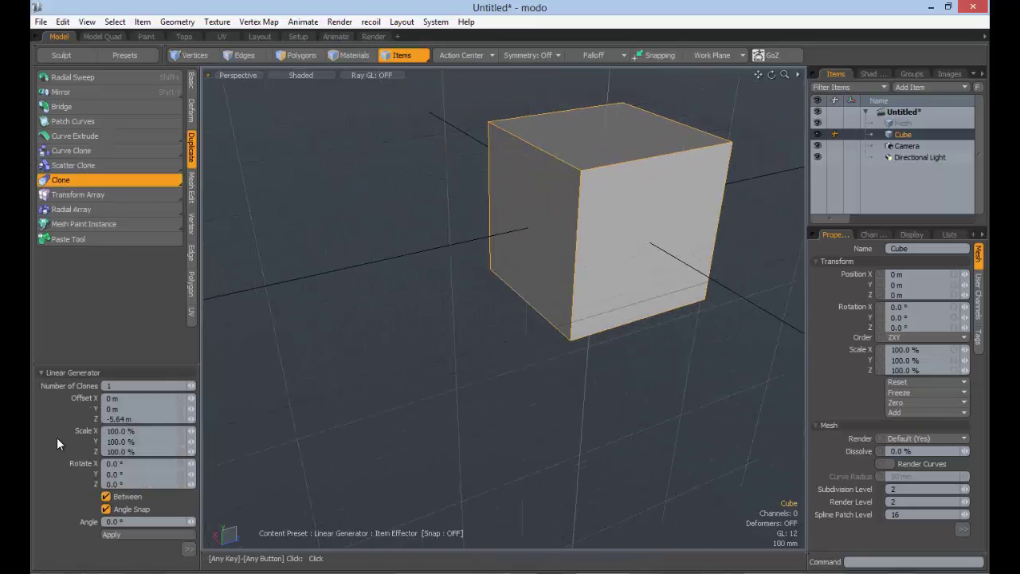
pyautogui.press('q')
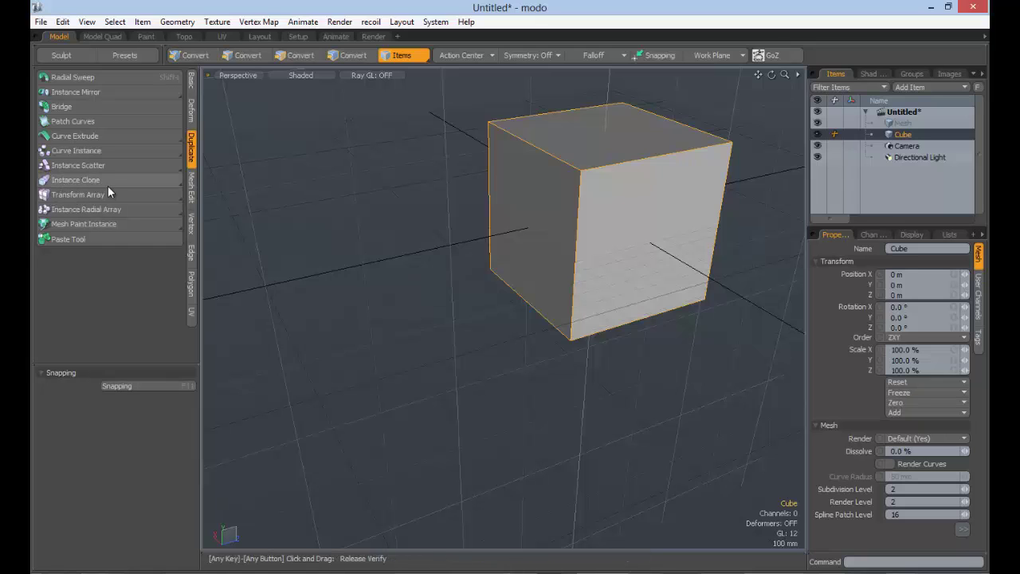
# Step: Create 6 instance clones of the cube with Instance Clone, spaced about -1.11 m apart along Z with no X or Y offset
pyautogui.click(80, 180)
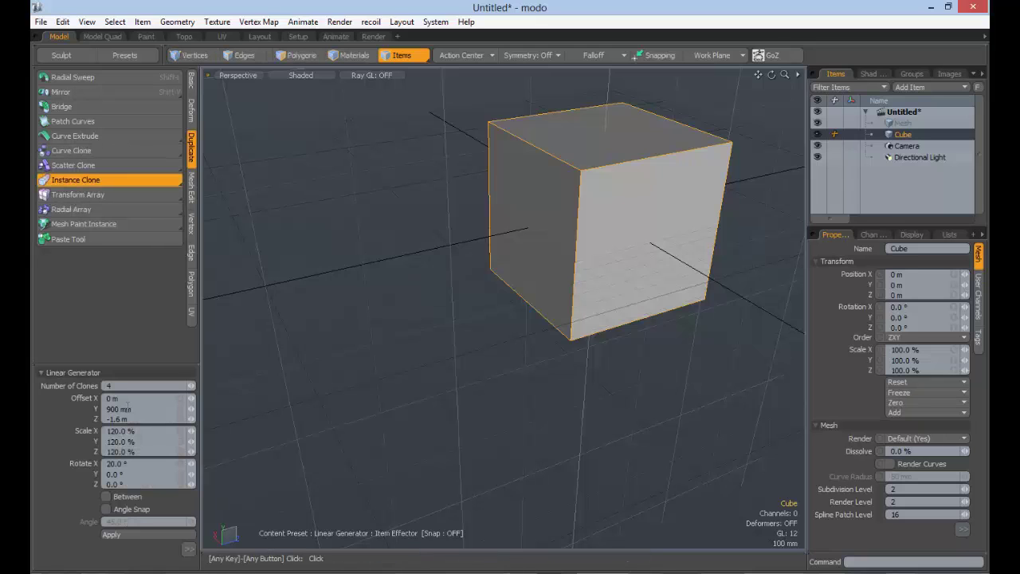
pyautogui.click(188, 548)
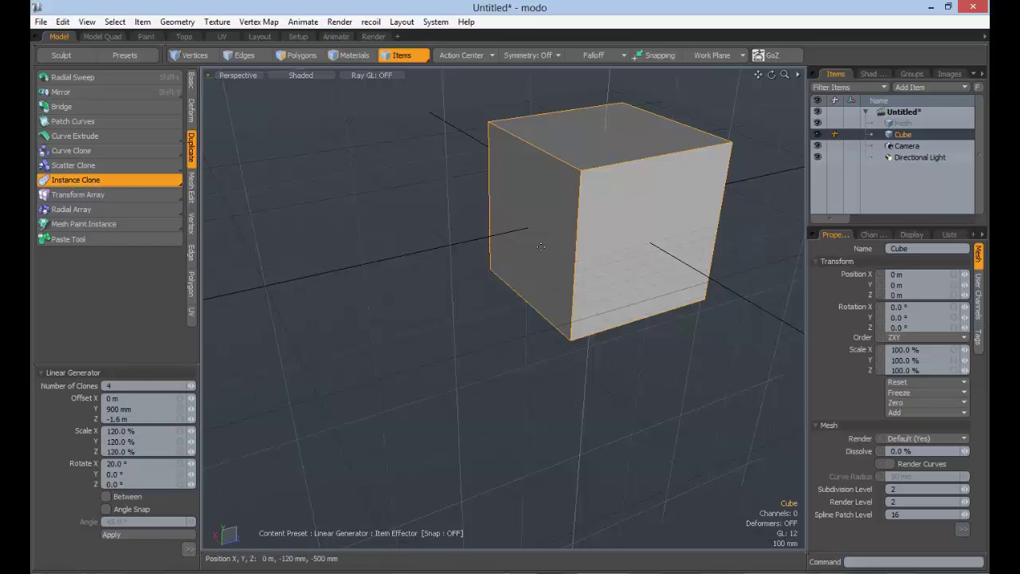
pyautogui.click(144, 385)
pyautogui.write('6')
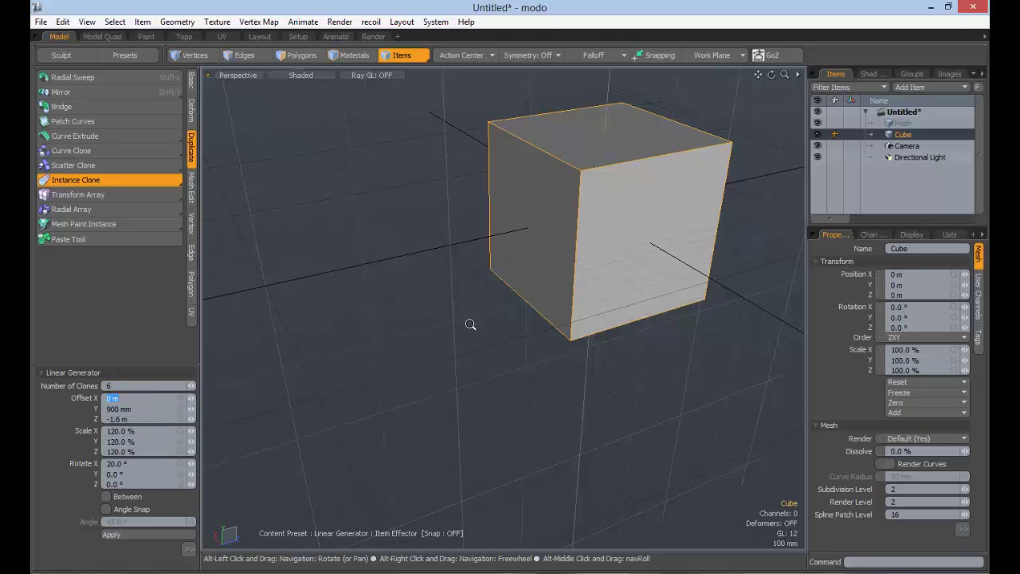
pyautogui.moveTo(467, 326)
pyautogui.keyDown('alt'); pyautogui.mouseDown()
pyautogui.moveTo(465, 278)
pyautogui.moveTo(449, 345)
pyautogui.moveTo(421, 348)
pyautogui.moveTo(483, 316)
pyautogui.mouseUp(); pyautogui.keyUp('alt')
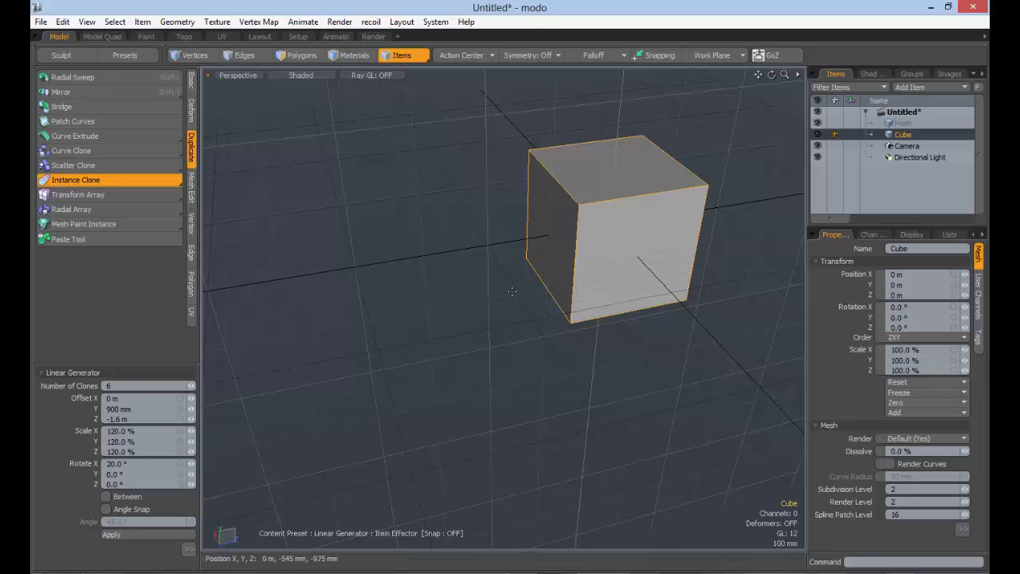
pyautogui.click(517, 280)
pyautogui.moveTo(566, 246)
pyautogui.keyDown('alt'); pyautogui.mouseDown()
pyautogui.moveTo(547, 305)
pyautogui.moveTo(525, 271)
pyautogui.mouseUp(); pyautogui.keyUp('alt')
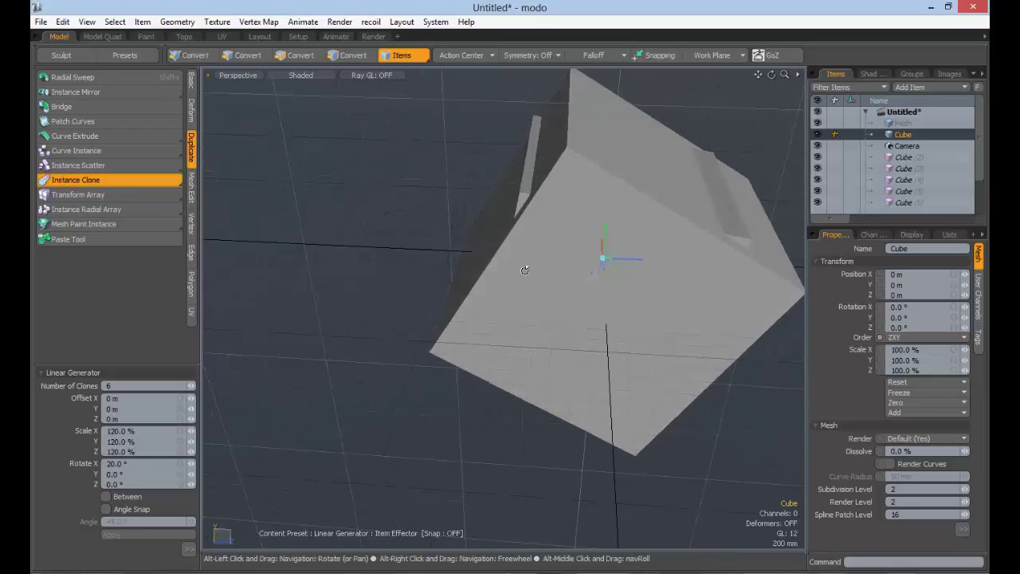
pyautogui.moveTo(641, 261); pyautogui.dragTo(602, 255)
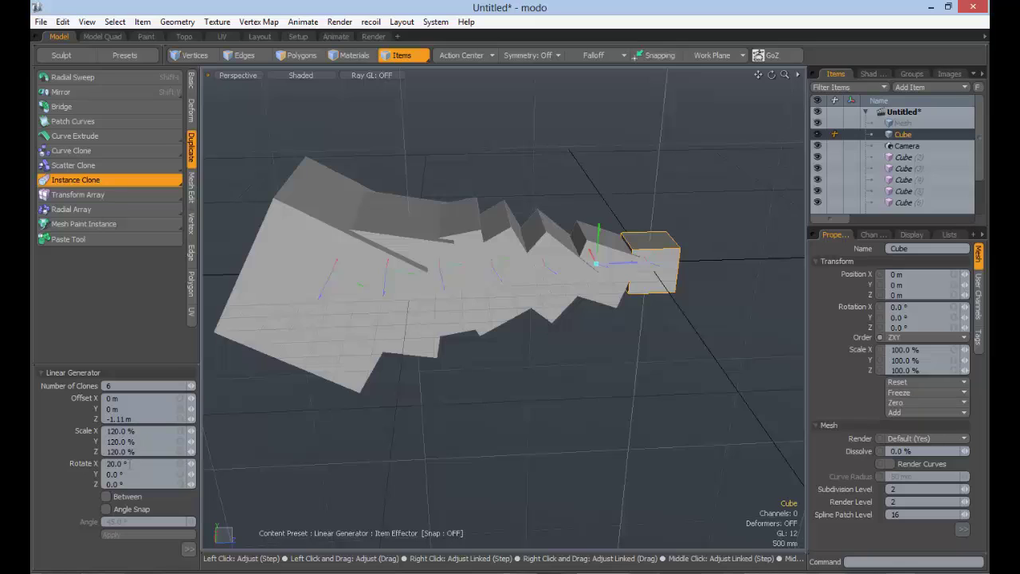
# Step: Set the clones' X rotation to 0° and their X, Y and Z scale to 100%
pyautogui.click(129, 463)
pyautogui.write('0')
pyautogui.press('Tab')
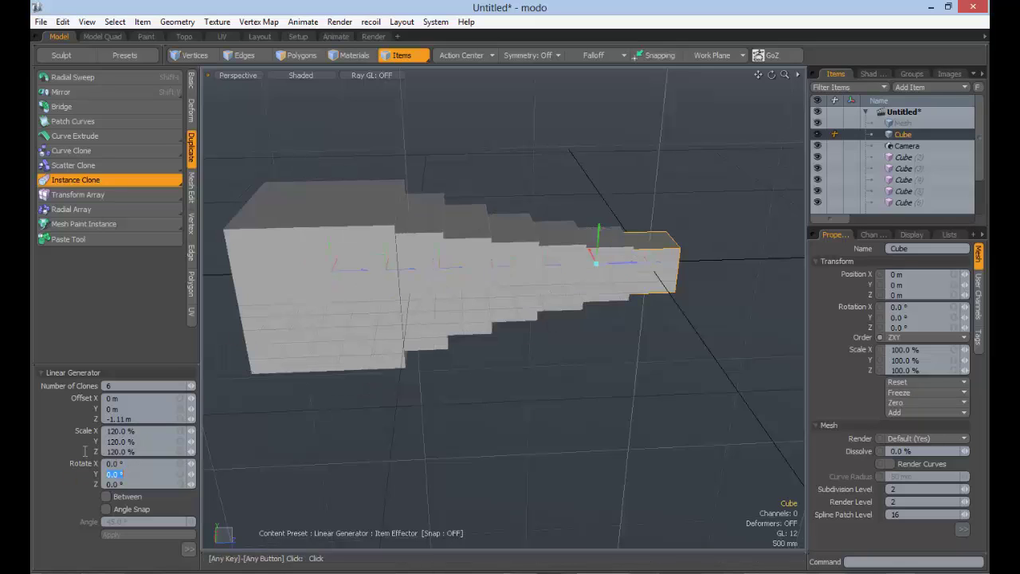
pyautogui.click(119, 430)
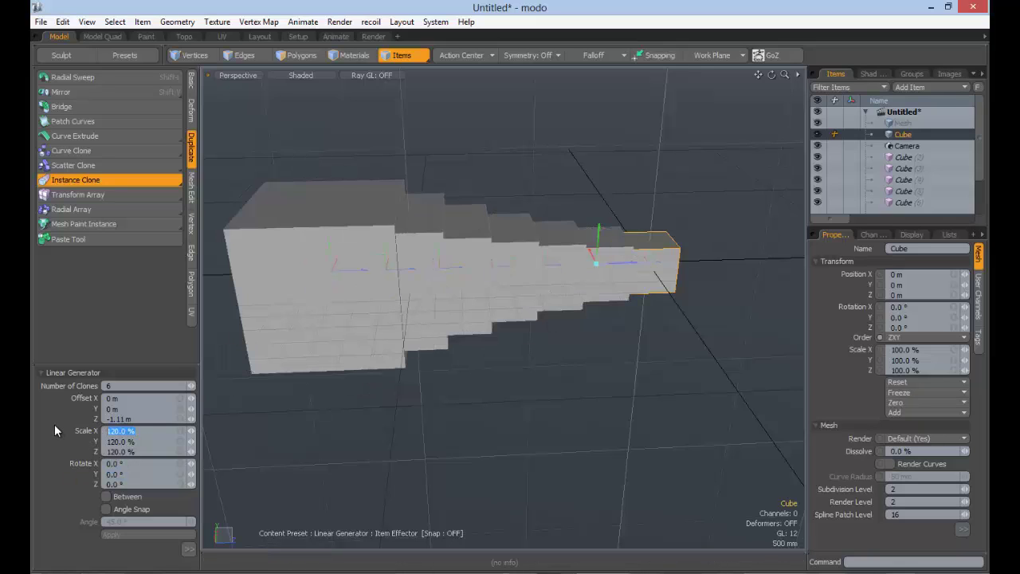
pyautogui.write('100')
pyautogui.press('Tab')
pyautogui.write('100')
pyautogui.press('Tab')
pyautogui.write('100')
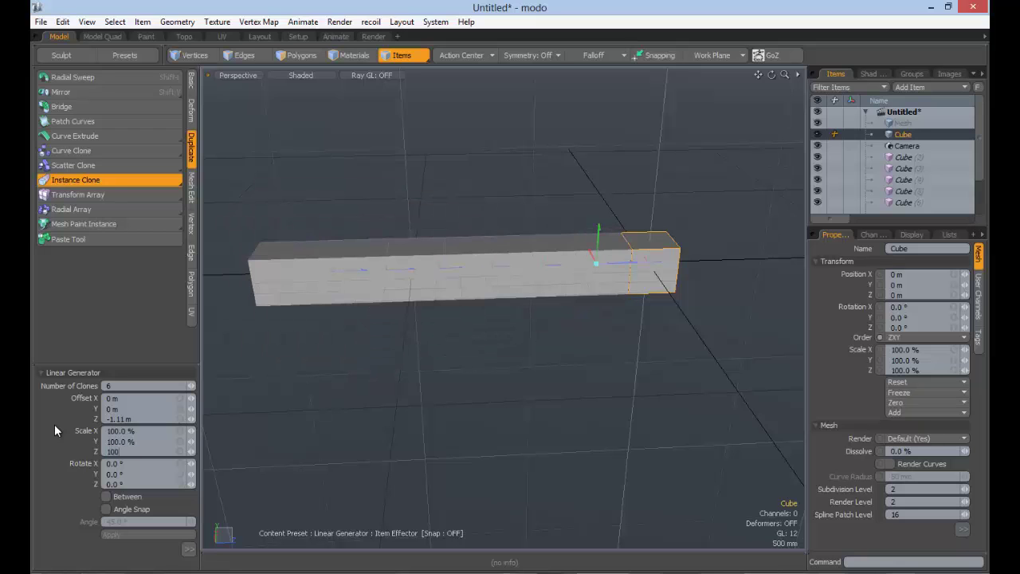
pyautogui.press('Tab')
# Step: Spread the cube instances farther apart, to a Z offset of about -2.17 m
pyautogui.moveTo(617, 219)
pyautogui.keyDown('alt'); pyautogui.mouseDown()
pyautogui.moveTo(562, 278)
pyautogui.moveTo(610, 266)
pyautogui.moveTo(580, 265)
pyautogui.moveTo(642, 261)
pyautogui.moveTo(536, 268)
pyautogui.moveTo(652, 261)
pyautogui.moveTo(623, 264)
pyautogui.mouseUp(); pyautogui.keyUp('alt')
pyautogui.moveTo(511, 315)
pyautogui.keyDown('alt'); pyautogui.mouseDown()
pyautogui.moveTo(543, 353)
pyautogui.moveTo(526, 281)
pyautogui.moveTo(462, 356)
pyautogui.mouseUp(); pyautogui.keyUp('alt')
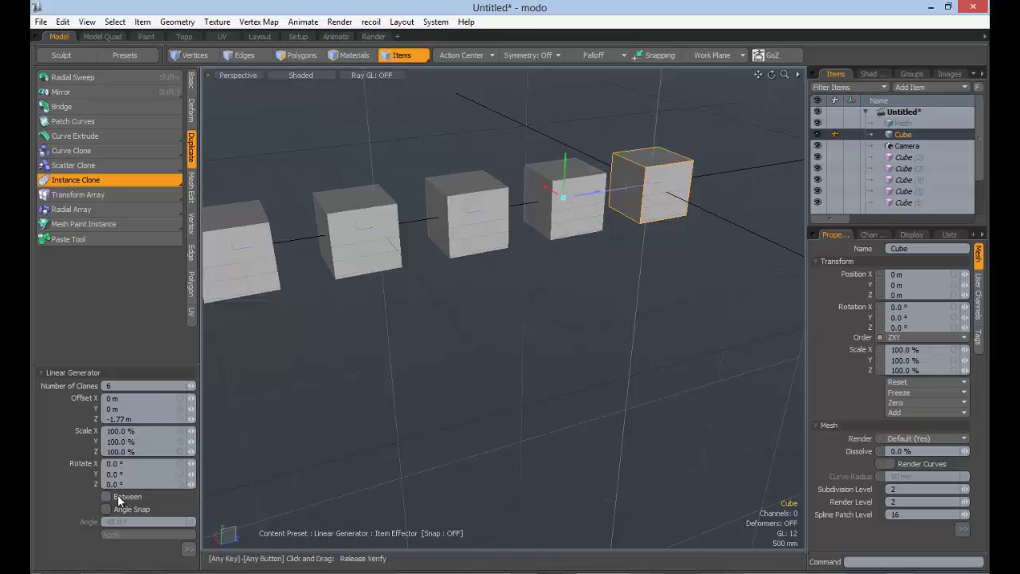
pyautogui.moveTo(606, 287)
pyautogui.keyDown('alt'); pyautogui.mouseDown()
pyautogui.moveTo(562, 296)
pyautogui.moveTo(602, 220)
pyautogui.moveTo(628, 218)
pyautogui.moveTo(589, 218)
pyautogui.mouseUp(); pyautogui.keyUp('alt')
pyautogui.scroll(-3, 564, 264)
pyautogui.keyDown('alt'); pyautogui.moveTo(502, 278); pyautogui.dragTo(545, 252); pyautogui.keyUp('alt')
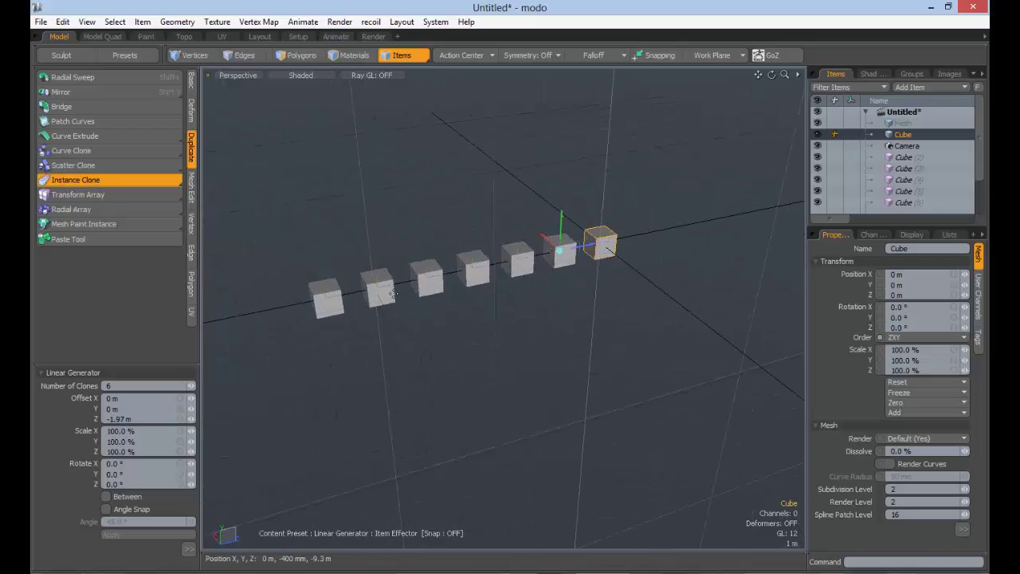
pyautogui.moveTo(622, 238); pyautogui.dragTo(627, 238)
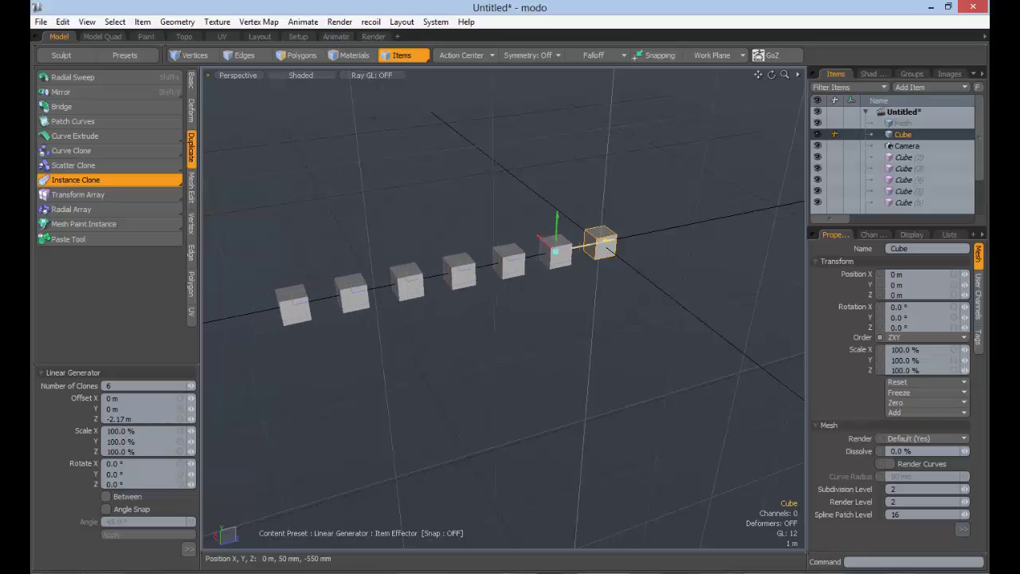
# Step: Enable the Between option for the clones and stretch the row to a total Z offset of about -9.77 m
pyautogui.click(111, 496)
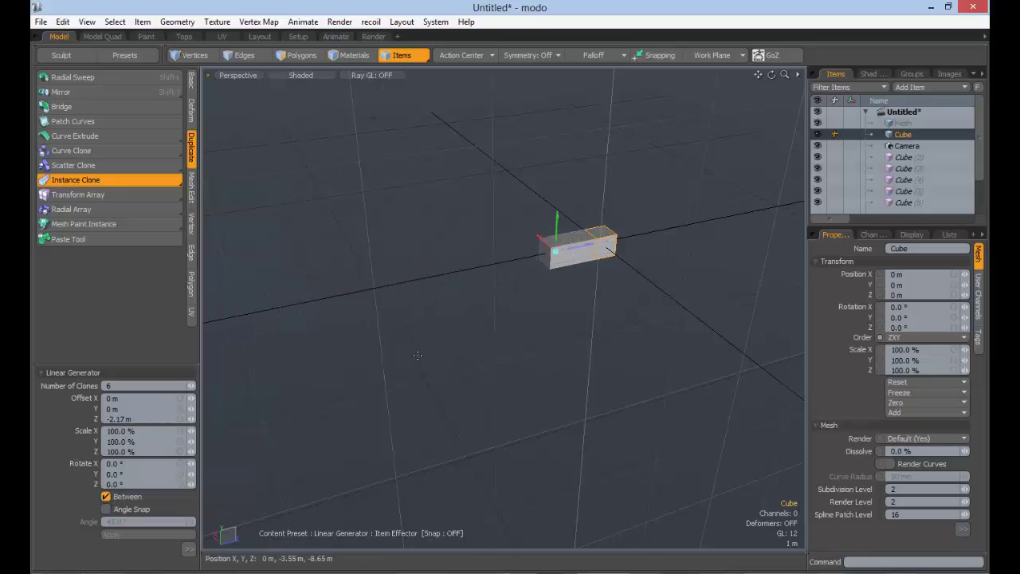
pyautogui.moveTo(553, 260); pyautogui.dragTo(431, 257)
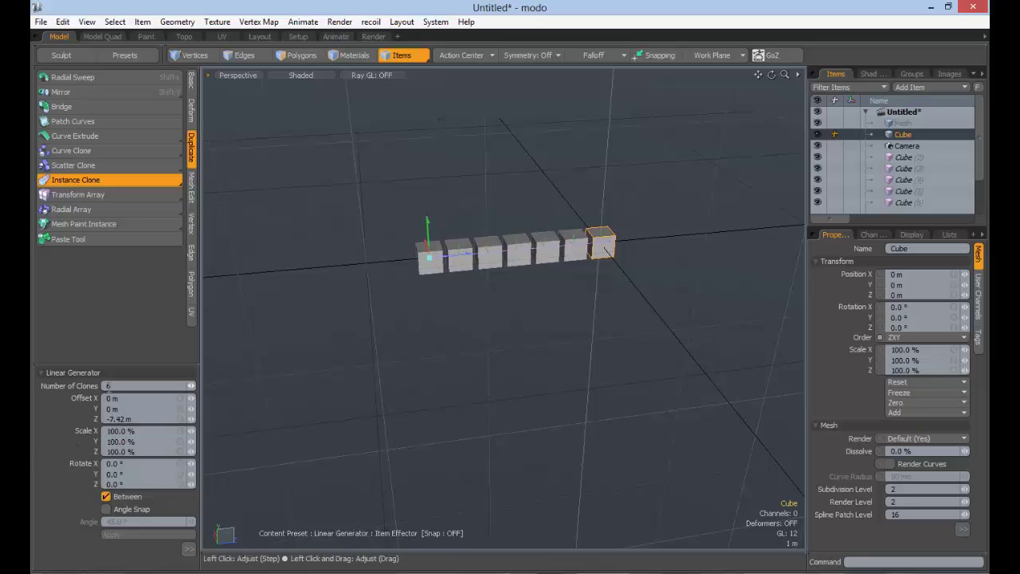
pyautogui.moveTo(428, 257)
pyautogui.mouseDown()
pyautogui.moveTo(308, 266)
pyautogui.moveTo(486, 245)
pyautogui.moveTo(312, 268)
pyautogui.moveTo(360, 265)
pyautogui.mouseUp()
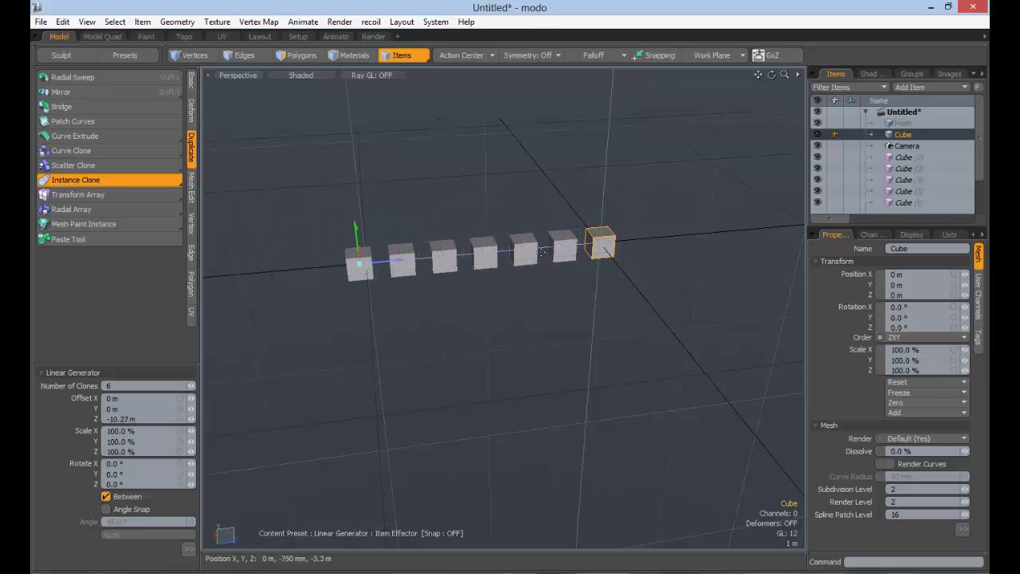
pyautogui.moveTo(384, 262); pyautogui.dragTo(396, 260)
# Step: Try shifting the end of the clone row to about 470 mm in X and 3.74 m in Y, and undo both moves
pyautogui.keyDown('alt'); pyautogui.moveTo(457, 275); pyautogui.dragTo(496, 266); pyautogui.keyUp('alt')
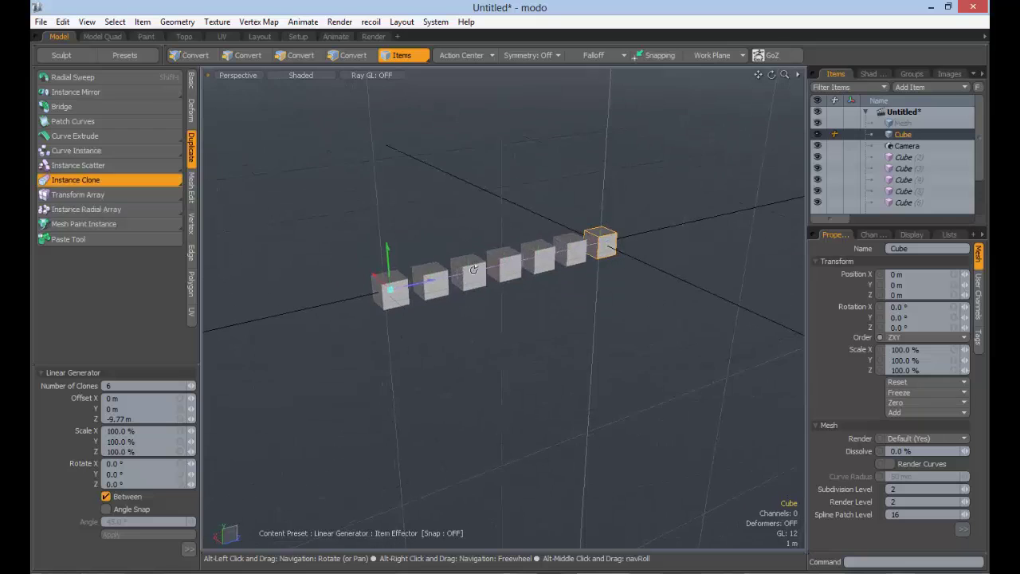
pyautogui.keyDown('ctrl'); pyautogui.keyDown('alt'); pyautogui.moveTo(408, 284); pyautogui.dragTo(448, 282); pyautogui.keyUp('alt'); pyautogui.keyUp('ctrl')
pyautogui.moveTo(384, 269)
pyautogui.mouseDown()
pyautogui.moveTo(372, 96)
pyautogui.moveTo(375, 152)
pyautogui.moveTo(454, 259)
pyautogui.moveTo(395, 257)
pyautogui.moveTo(701, 342)
pyautogui.moveTo(494, 275)
pyautogui.moveTo(512, 333)
pyautogui.moveTo(585, 329)
pyautogui.moveTo(553, 314)
pyautogui.moveTo(457, 354)
pyautogui.moveTo(679, 371)
pyautogui.moveTo(446, 343)
pyautogui.mouseUp()
pyautogui.moveTo(644, 394)
pyautogui.keyDown('alt'); pyautogui.mouseDown()
pyautogui.moveTo(485, 326)
pyautogui.moveTo(642, 425)
pyautogui.moveTo(620, 400)
pyautogui.mouseUp(); pyautogui.keyUp('alt')
pyautogui.moveTo(468, 234); pyautogui.dragTo(469, 264)
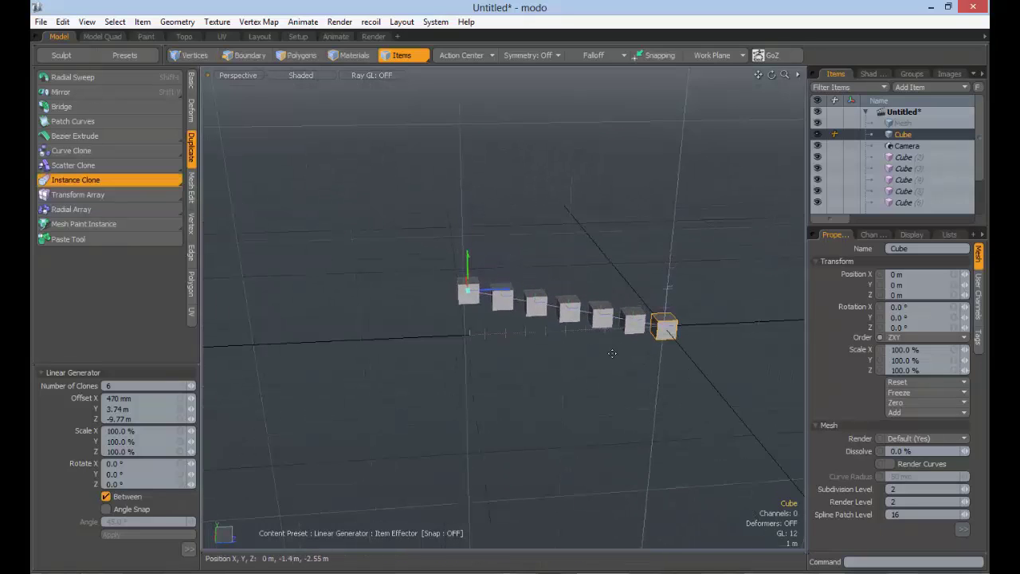
pyautogui.hotkey('ctrl', 'z')
pyautogui.hotkey('ctrl', 'z')
# Step: Extend the straight row of clones to a total Z offset of about -12.97 m
pyautogui.keyDown('alt'); pyautogui.moveTo(426, 447); pyautogui.dragTo(460, 421); pyautogui.keyUp('alt')
pyautogui.moveTo(460, 421)
pyautogui.keyDown('alt'); pyautogui.keyDown('shift'); pyautogui.mouseDown()
pyautogui.moveTo(446, 345)
pyautogui.moveTo(268, 400)
pyautogui.mouseUp(); pyautogui.keyUp('shift'); pyautogui.keyUp('alt')
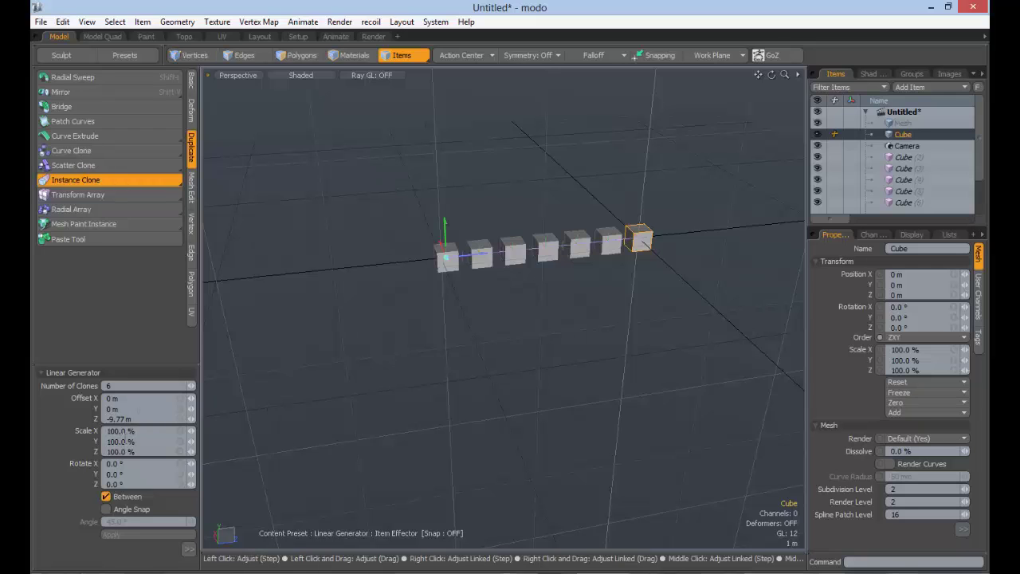
pyautogui.moveTo(510, 247)
pyautogui.keyDown('alt'); pyautogui.mouseDown()
pyautogui.moveTo(533, 278)
pyautogui.moveTo(430, 289)
pyautogui.mouseUp(); pyautogui.keyUp('alt')
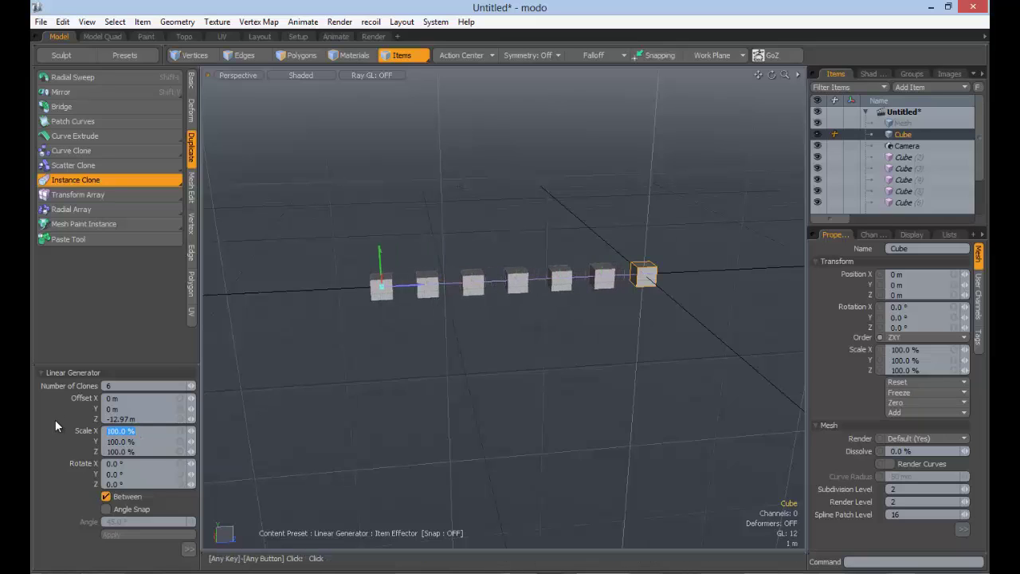
# Step: Set the clones' X scale to 110%, with Y and Z scale at 100%
pyautogui.write('110')
pyautogui.press('Tab')
pyautogui.write('100')
pyautogui.press('Tab')
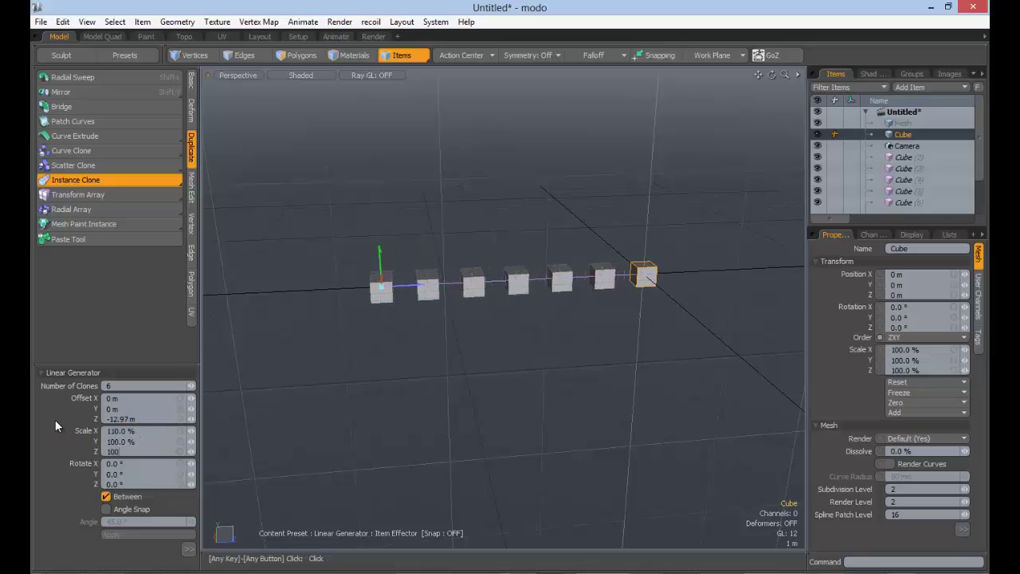
pyautogui.keyDown('alt'); pyautogui.moveTo(486, 267); pyautogui.dragTo(507, 267); pyautogui.keyUp('alt')
pyautogui.scroll(4, 507, 267)
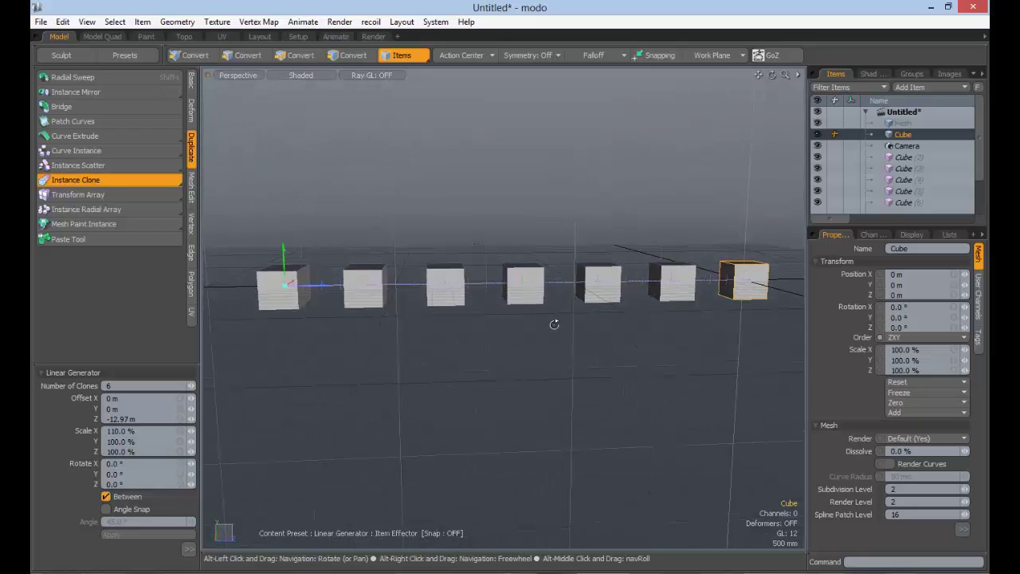
# Step: Set the clones' Y and Z scale to 110%
pyautogui.click(128, 442)
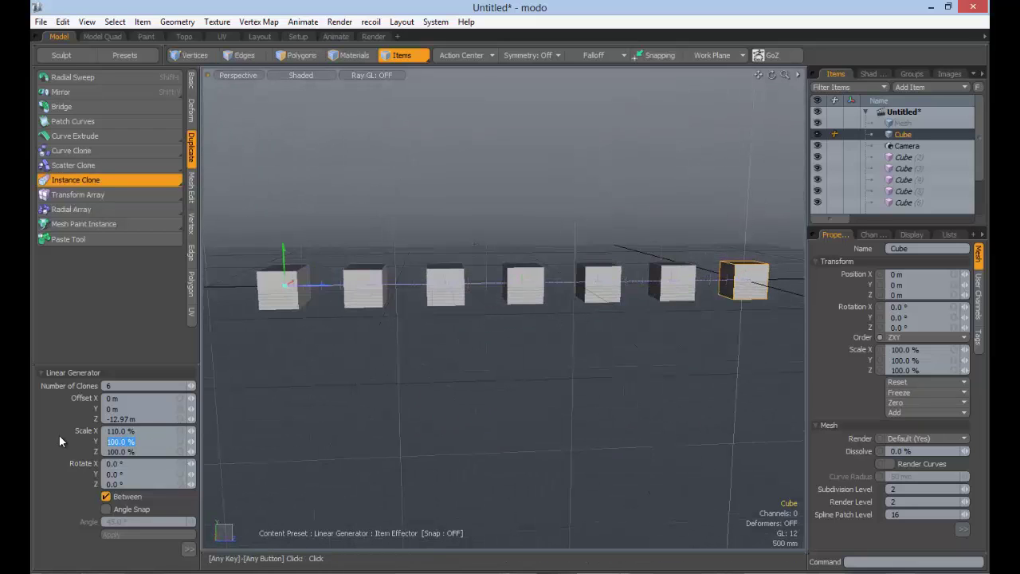
pyautogui.write('110')
pyautogui.press('Tab')
pyautogui.write('110')
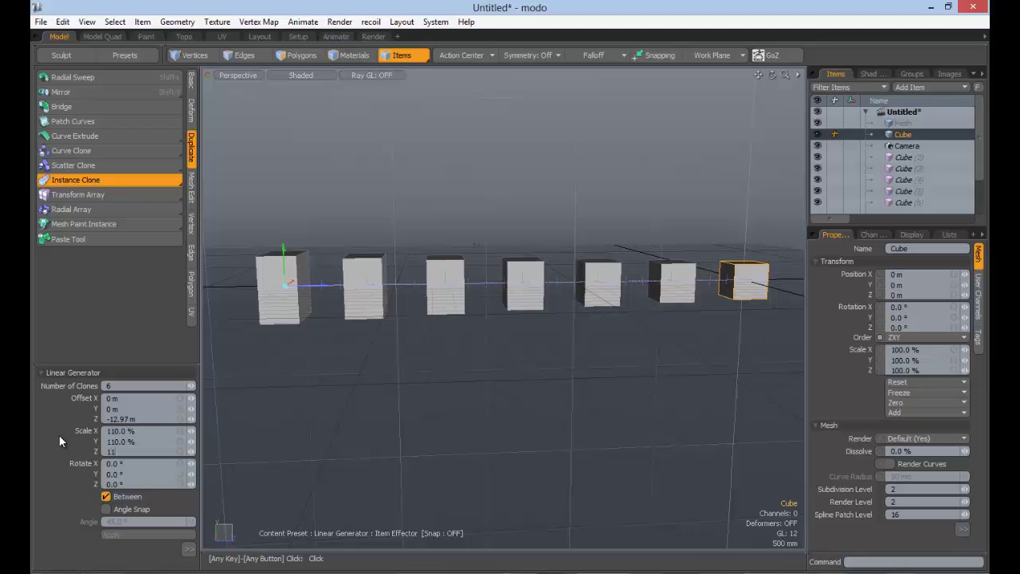
pyautogui.press('Tab')
pyautogui.keyDown('ctrl'); pyautogui.keyDown('alt'); pyautogui.moveTo(490, 333); pyautogui.dragTo(452, 332); pyautogui.keyUp('alt'); pyautogui.keyUp('ctrl')
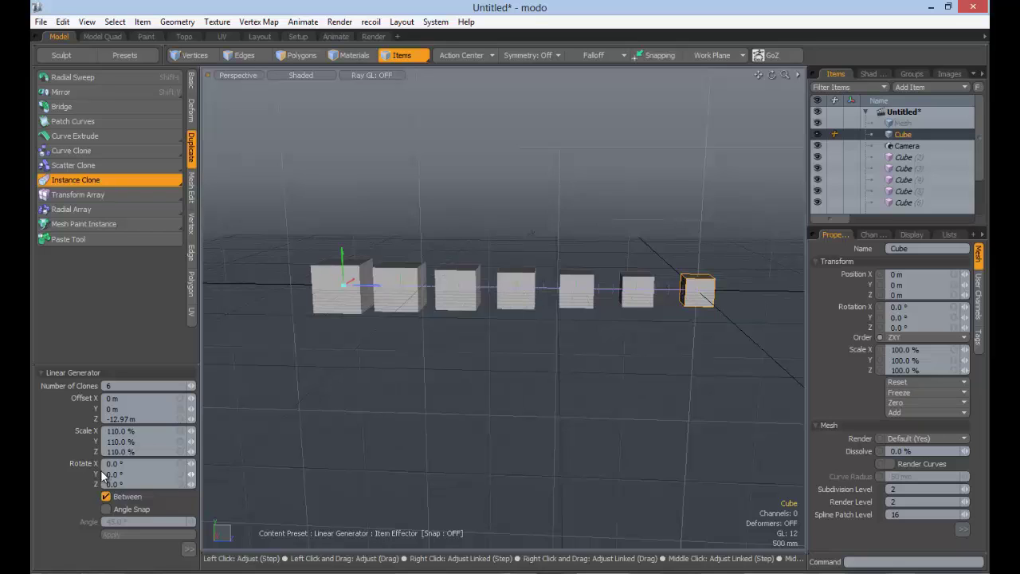
# Step: Set the clones' X, Y and Z scale to 150% and inspect the growing row of cubes
pyautogui.click(59, 435)
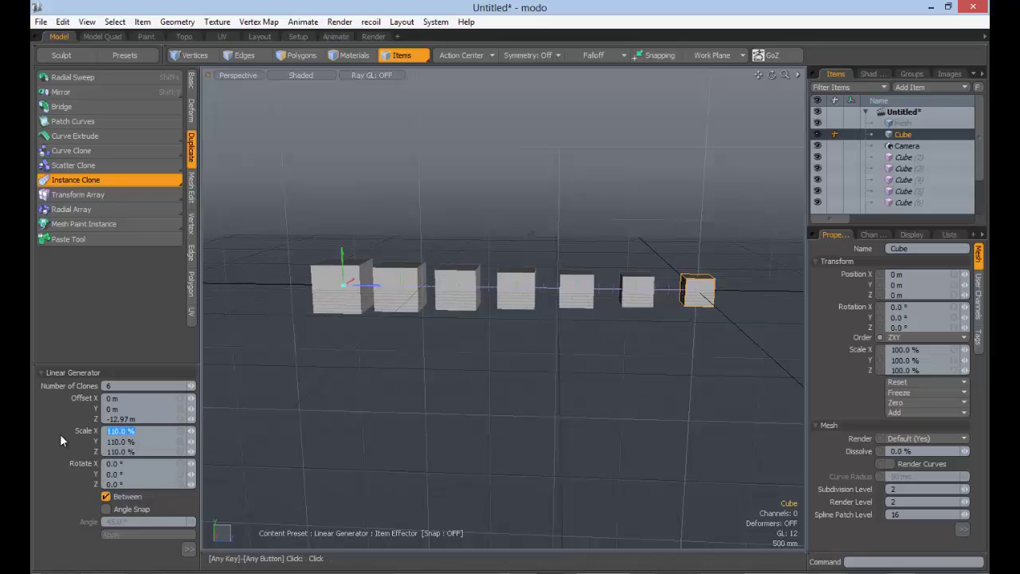
pyautogui.write('150')
pyautogui.press('Tab')
pyautogui.write('150')
pyautogui.press('Tab')
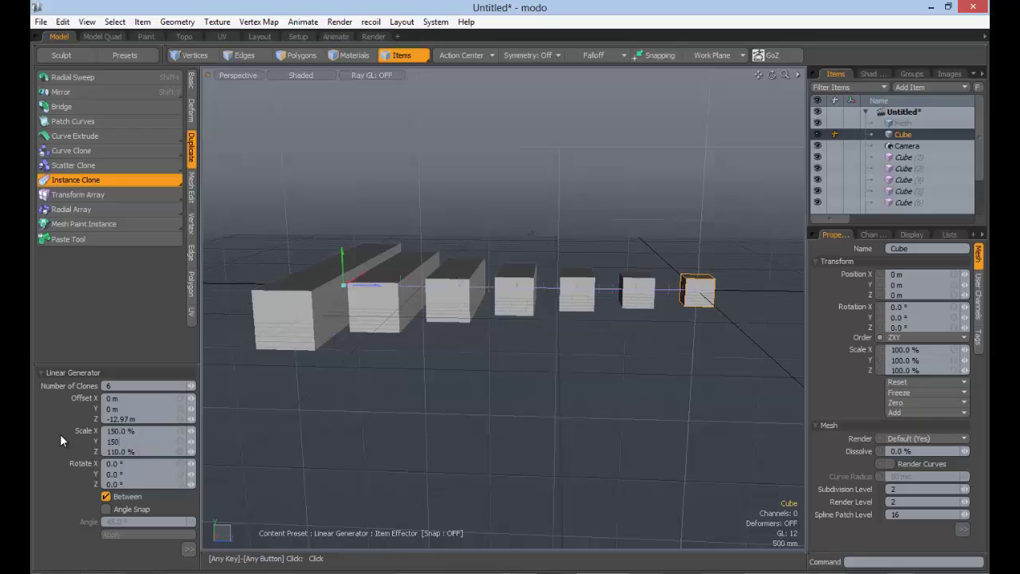
pyautogui.write('150')
pyautogui.press('Return')
pyautogui.keyDown('ctrl'); pyautogui.keyDown('alt'); pyautogui.moveTo(388, 392); pyautogui.dragTo(352, 391); pyautogui.keyUp('alt'); pyautogui.keyUp('ctrl')
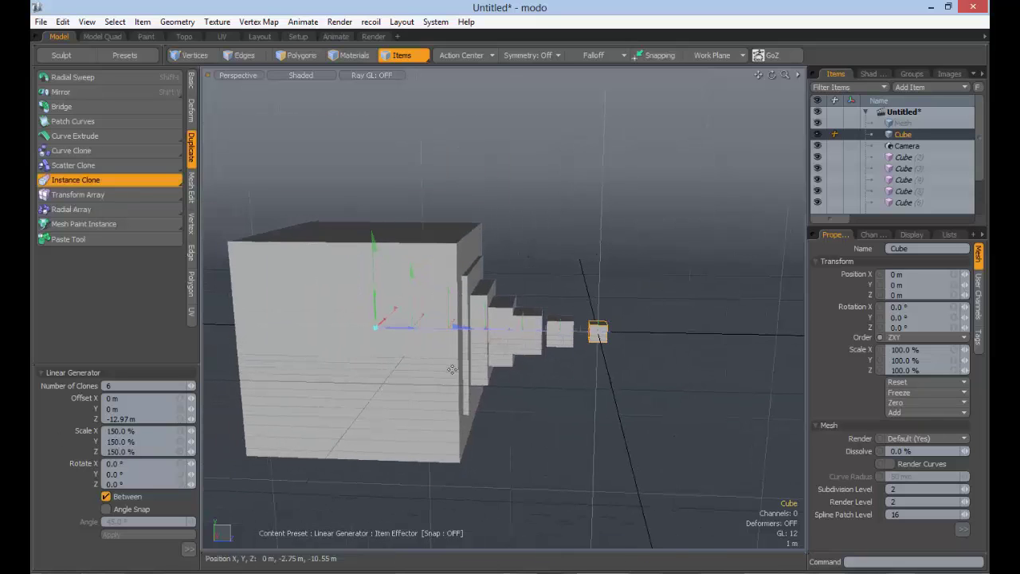
pyautogui.keyDown('ctrl'); pyautogui.keyDown('alt'); pyautogui.moveTo(574, 399); pyautogui.dragTo(480, 347); pyautogui.keyUp('alt'); pyautogui.keyUp('ctrl')
pyautogui.keyDown('alt'); pyautogui.keyDown('shift'); pyautogui.moveTo(480, 347); pyautogui.dragTo(574, 374); pyautogui.keyUp('shift'); pyautogui.keyUp('alt')
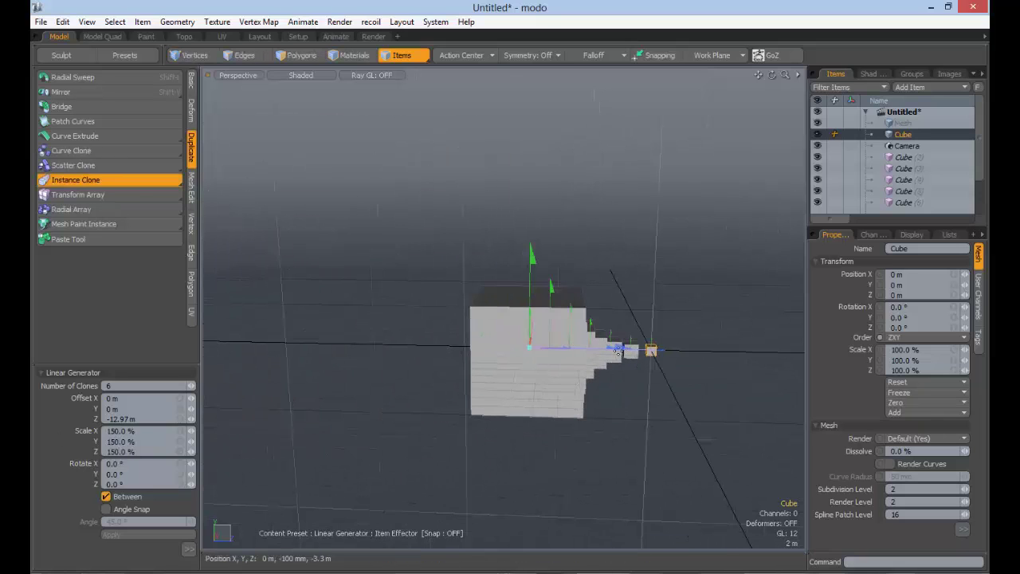
# Step: Spread the growing clone row much farther apart along Z, extending the Z offset past about -45.87 m
pyautogui.keyDown('alt'); pyautogui.moveTo(618, 349); pyautogui.dragTo(268, 321); pyautogui.keyUp('alt')
pyautogui.keyDown('ctrl'); pyautogui.keyDown('alt'); pyautogui.moveTo(458, 401); pyautogui.dragTo(440, 389); pyautogui.keyUp('alt'); pyautogui.keyUp('ctrl')
pyautogui.keyDown('alt'); pyautogui.keyDown('shift'); pyautogui.moveTo(440, 390); pyautogui.dragTo(551, 384); pyautogui.keyUp('shift'); pyautogui.keyUp('alt')
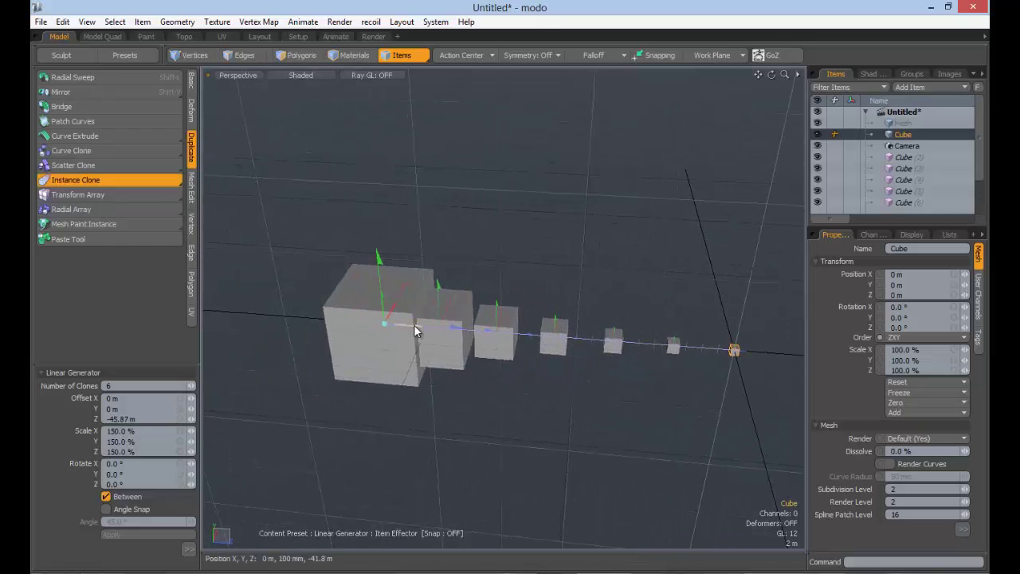
pyautogui.moveTo(415, 331); pyautogui.dragTo(252, 316)
pyautogui.keyDown('ctrl'); pyautogui.keyDown('alt'); pyautogui.moveTo(613, 390); pyautogui.dragTo(584, 383); pyautogui.keyUp('alt'); pyautogui.keyUp('ctrl')
pyautogui.keyDown('alt'); pyautogui.keyDown('shift'); pyautogui.moveTo(583, 383); pyautogui.dragTo(692, 413); pyautogui.keyUp('shift'); pyautogui.keyUp('alt')
pyautogui.keyDown('ctrl'); pyautogui.keyDown('alt'); pyautogui.moveTo(692, 413); pyautogui.dragTo(643, 419); pyautogui.keyUp('alt'); pyautogui.keyUp('ctrl')
# Step: Undo the Z offset extensions and the change of the clones' Y and Z scale to 150%
pyautogui.hotkey('ctrl', 'z')
pyautogui.hotkey('ctrl', 'z')
pyautogui.hotkey('ctrl', 'z')
pyautogui.hotkey('ctrl', 'z')
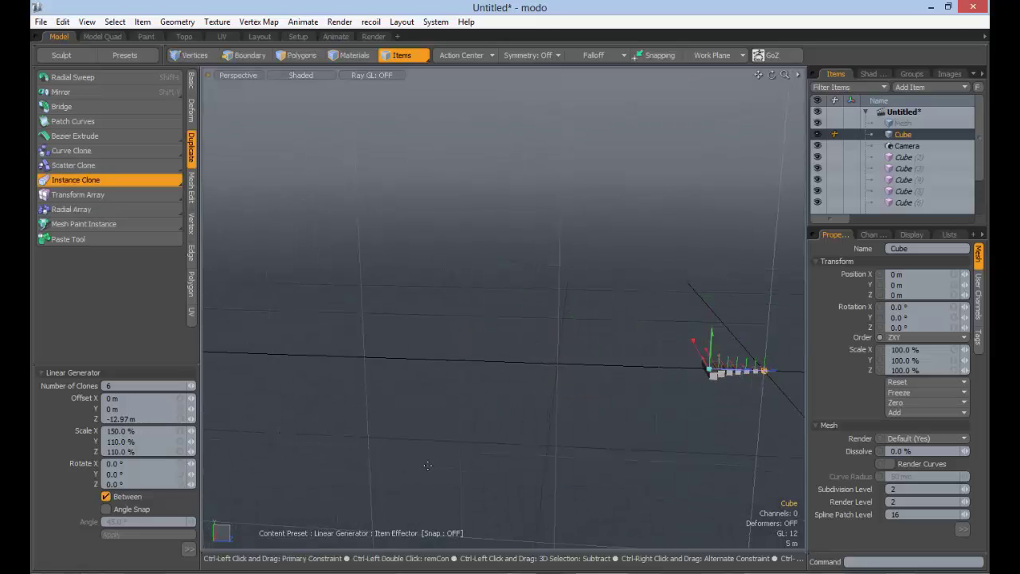
pyautogui.moveTo(733, 392)
pyautogui.keyDown('alt'); pyautogui.keyDown('shift'); pyautogui.mouseDown()
pyautogui.moveTo(503, 375)
pyautogui.moveTo(423, 401)
pyautogui.mouseUp(); pyautogui.keyUp('shift'); pyautogui.keyUp('alt')
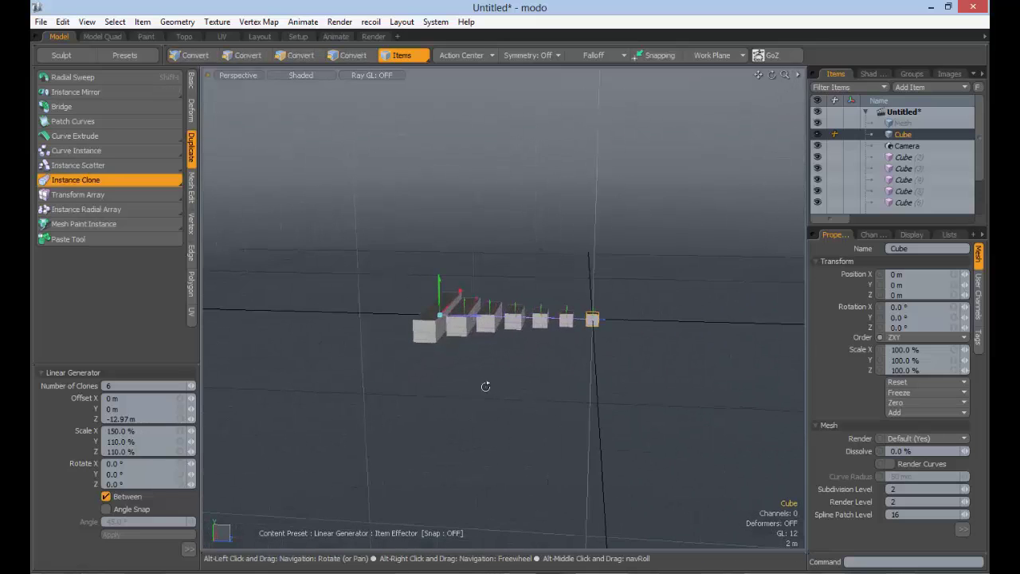
pyautogui.keyDown('alt'); pyautogui.moveTo(485, 388); pyautogui.dragTo(492, 379); pyautogui.keyUp('alt')
pyautogui.keyDown('ctrl'); pyautogui.keyDown('alt'); pyautogui.moveTo(492, 380); pyautogui.dragTo(480, 351); pyautogui.keyUp('alt'); pyautogui.keyUp('ctrl')
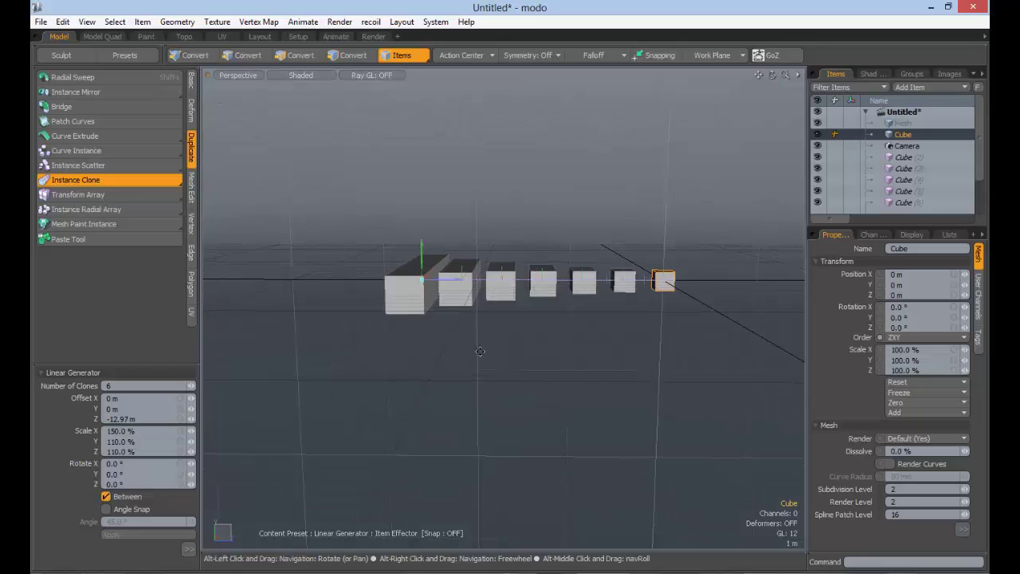
# Step: Set the clones' X rotation to 45° and inspect the rotated row
pyautogui.click(128, 463)
pyautogui.write('45')
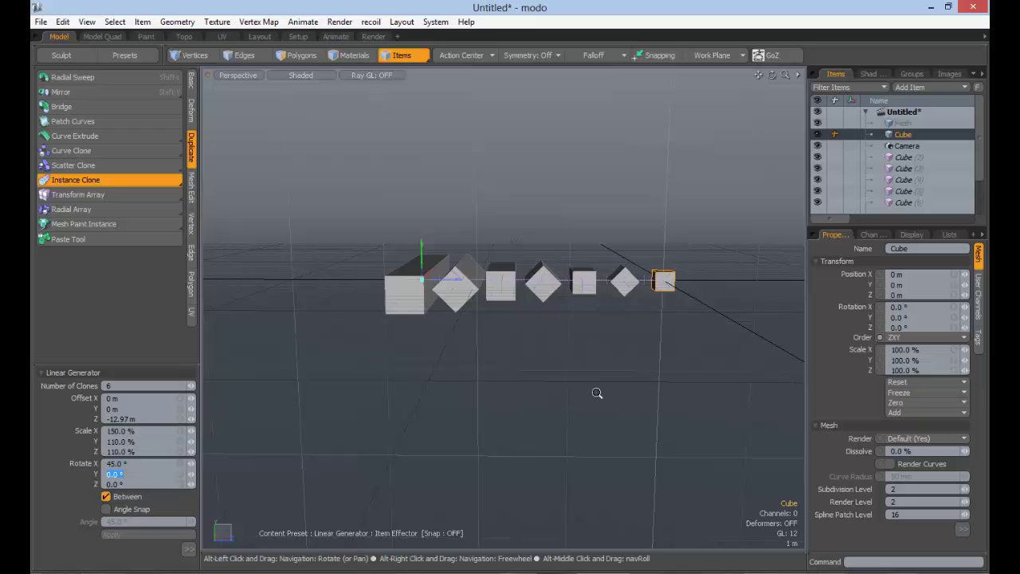
pyautogui.scroll(3, 625, 343)
pyautogui.keyDown('alt'); pyautogui.keyDown('shift'); pyautogui.moveTo(626, 335); pyautogui.dragTo(607, 358); pyautogui.keyUp('shift'); pyautogui.keyUp('alt')
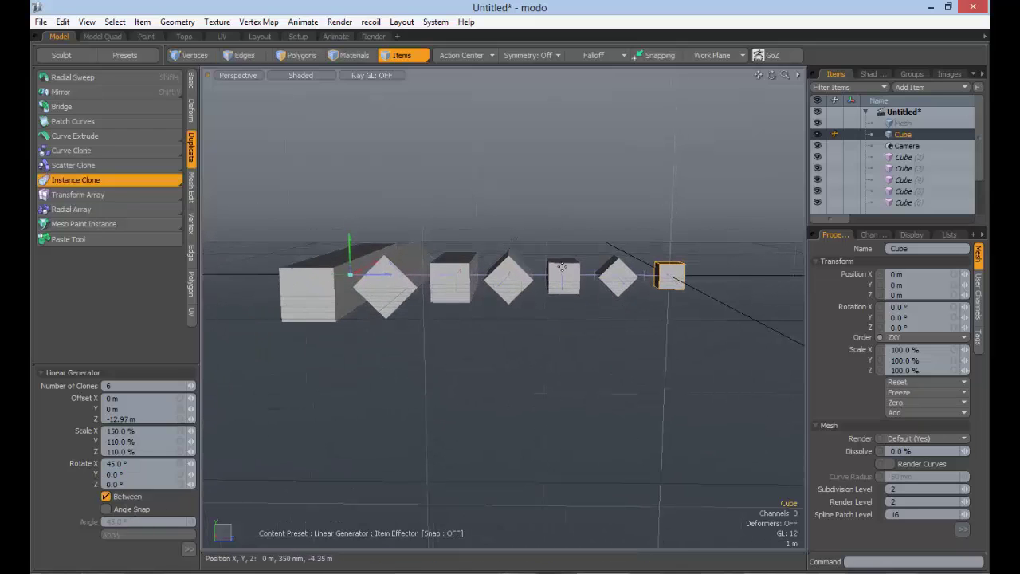
# Step: Set the clones' X rotation to 20° and inspect the progressive twist from above
pyautogui.click(120, 463)
pyautogui.write('20')
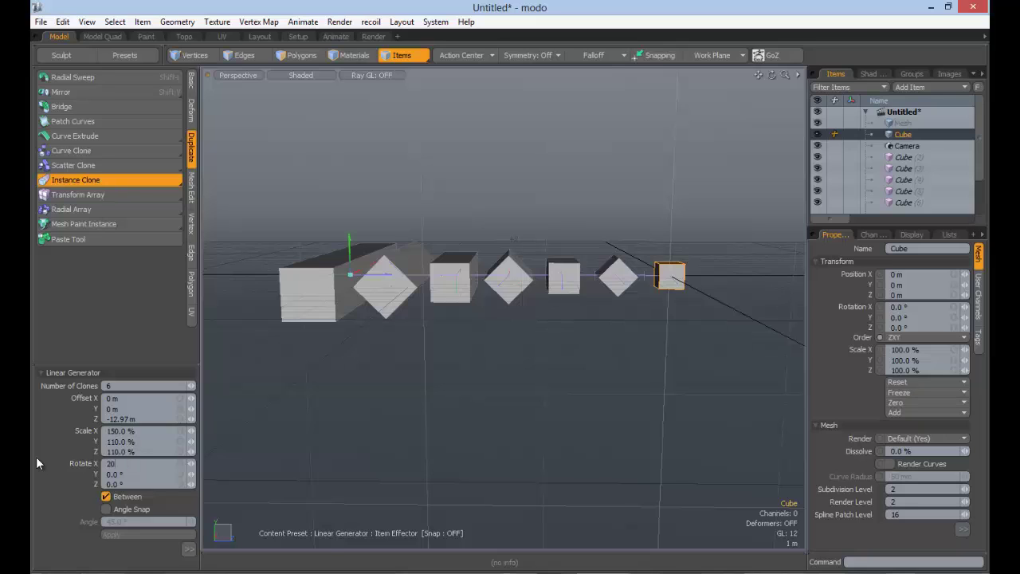
pyautogui.press('Tab')
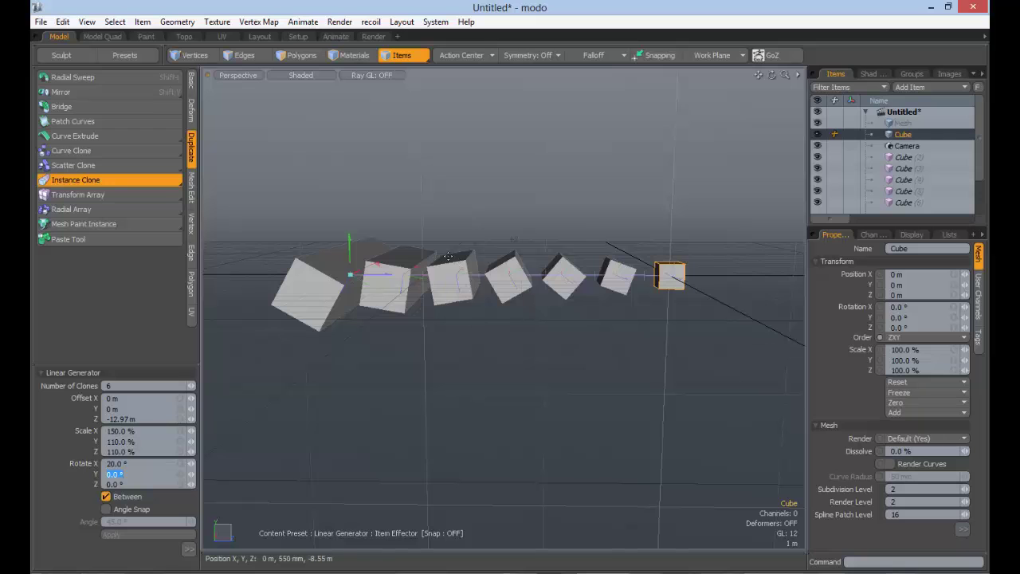
pyautogui.moveTo(566, 353)
pyautogui.keyDown('alt'); pyautogui.mouseDown()
pyautogui.moveTo(528, 391)
pyautogui.moveTo(606, 342)
pyautogui.moveTo(361, 290)
pyautogui.moveTo(374, 283)
pyautogui.moveTo(260, 291)
pyautogui.moveTo(429, 284)
pyautogui.mouseUp(); pyautogui.keyUp('alt')
pyautogui.hotkey('ctrl', 'z')
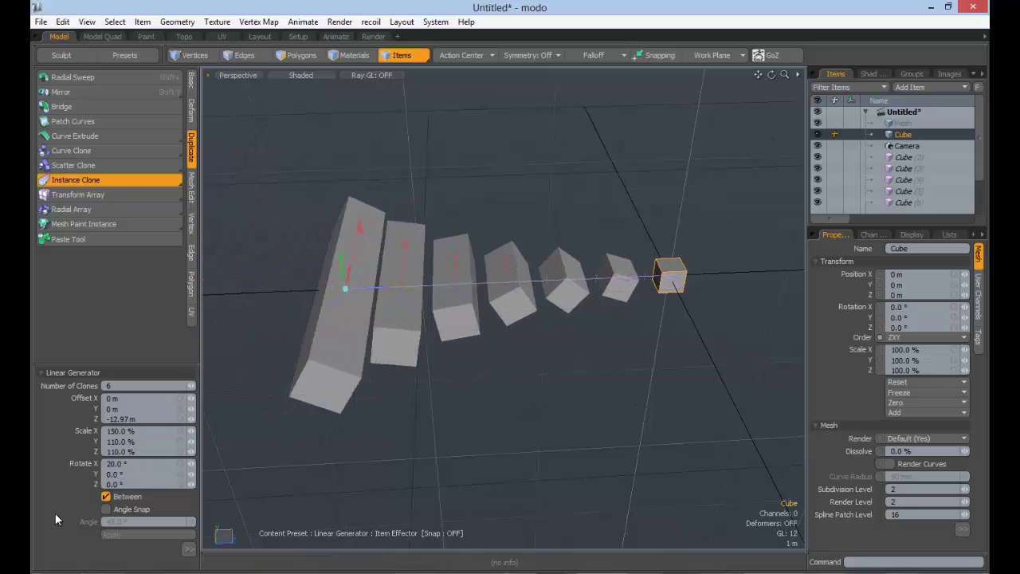
# Step: Set the clones' X scale to 10% and inspect the flattened cubes
pyautogui.click(119, 431)
pyautogui.write('10')
pyautogui.press('Tab')
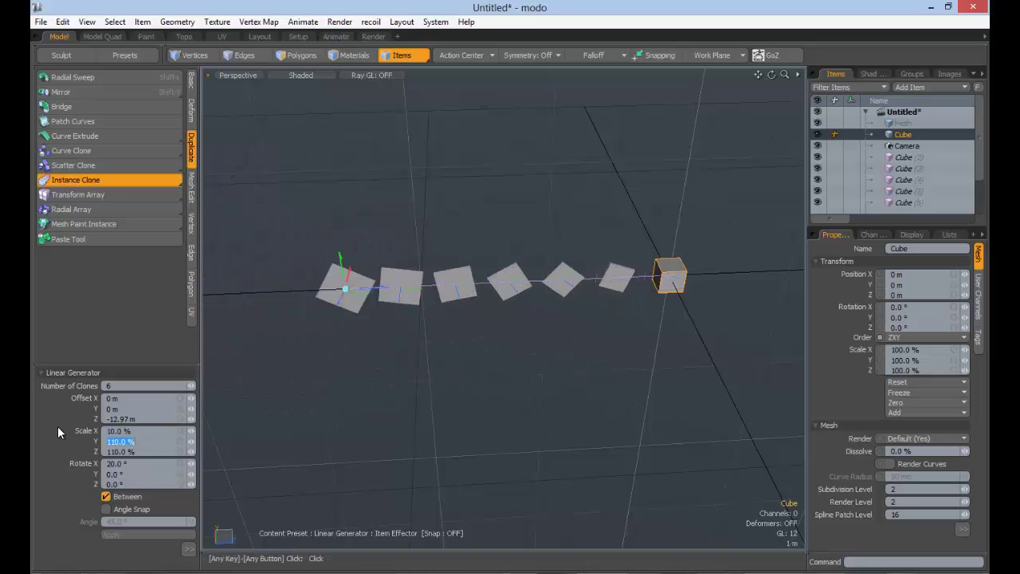
pyautogui.hotkey('shift', 'Tab')
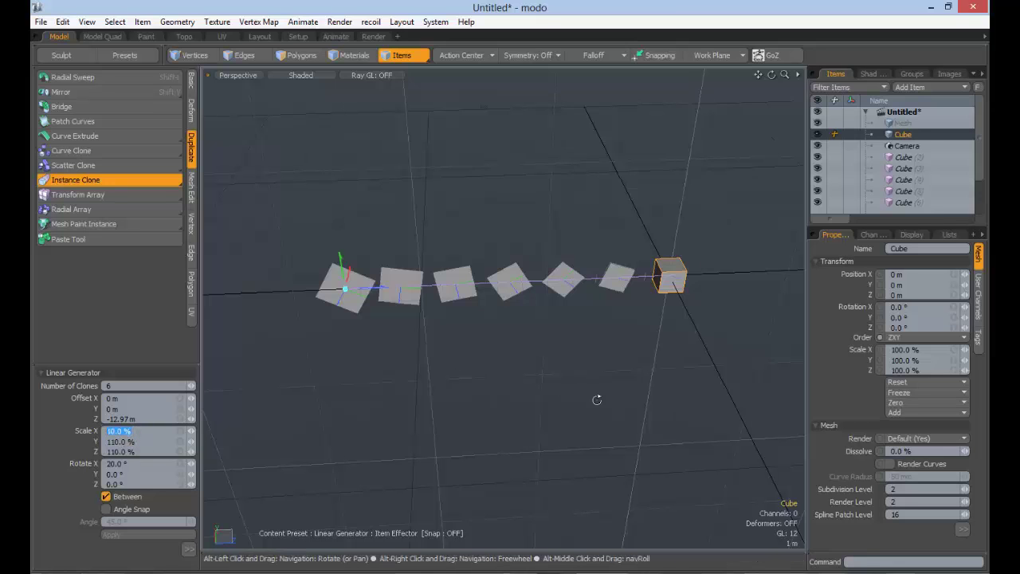
pyautogui.keyDown('alt'); pyautogui.moveTo(598, 401); pyautogui.dragTo(701, 331); pyautogui.keyUp('alt')
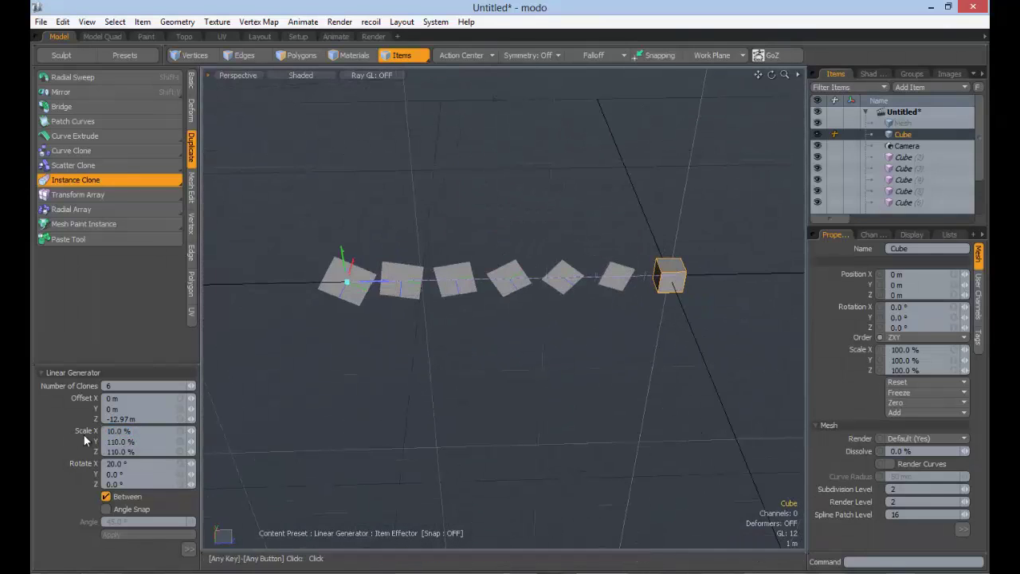
# Step: Set the clones' X, Y and Z scale to 80%
pyautogui.moveTo(134, 431); pyautogui.dragTo(49, 434)
pyautogui.write('80')
pyautogui.press('Tab')
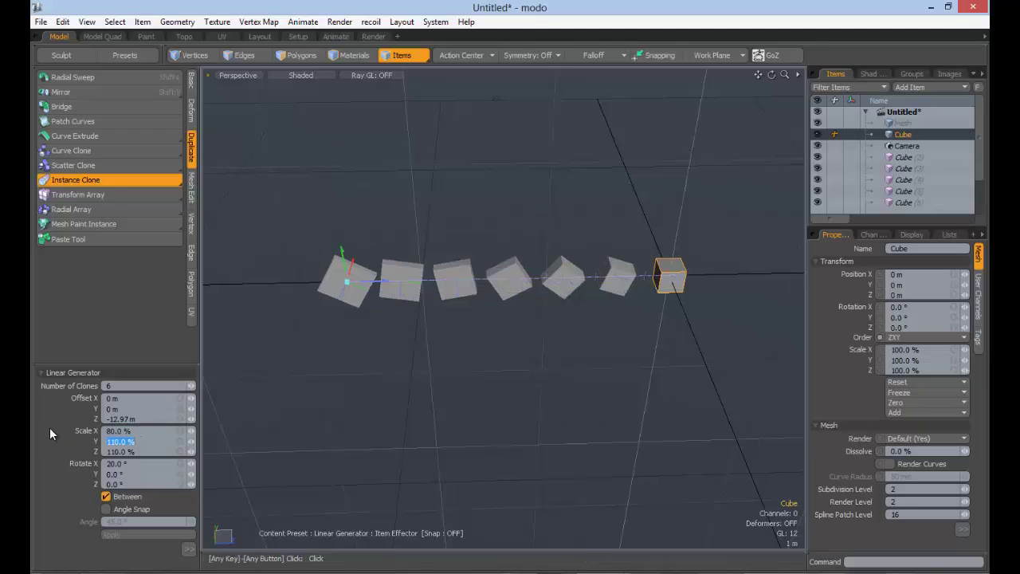
pyautogui.write('80')
pyautogui.press('Tab')
pyautogui.write('80')
pyautogui.press('Return')
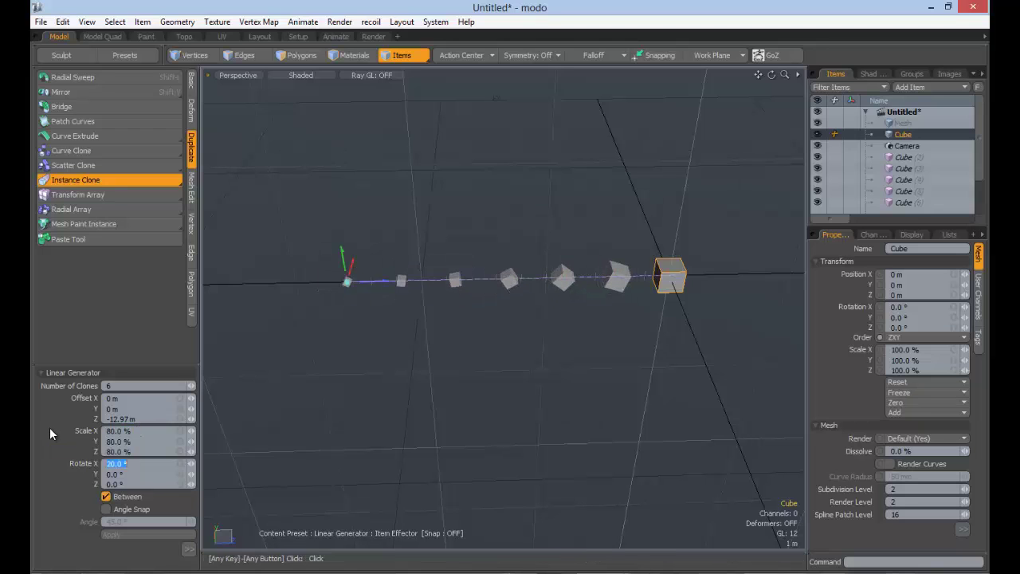
# Step: Shorten the row of shrinking clones to a Z offset of about -8.61 m
pyautogui.keyDown('alt'); pyautogui.moveTo(581, 326); pyautogui.dragTo(535, 279); pyautogui.keyUp('alt')
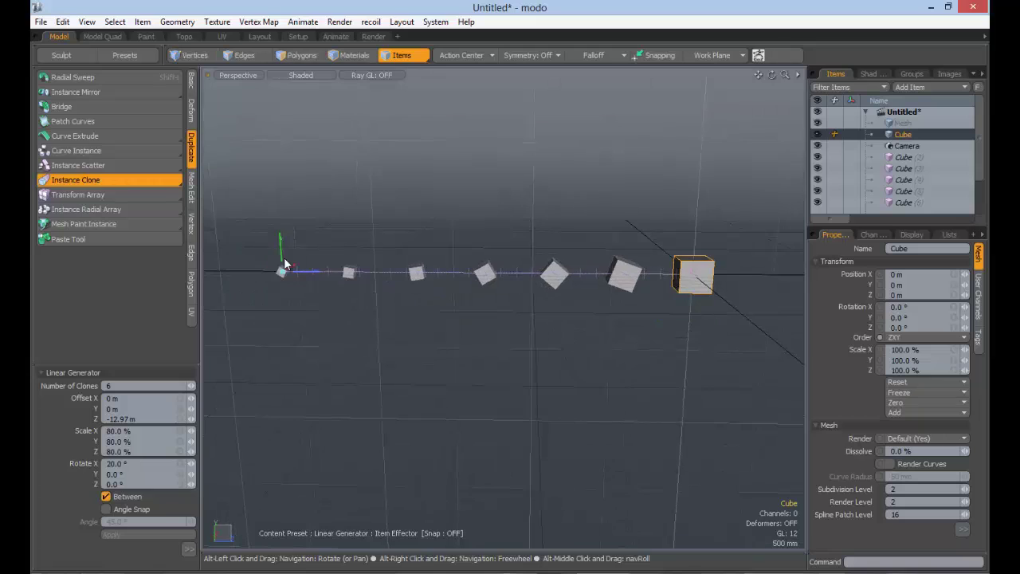
pyautogui.moveTo(303, 271); pyautogui.dragTo(444, 277)
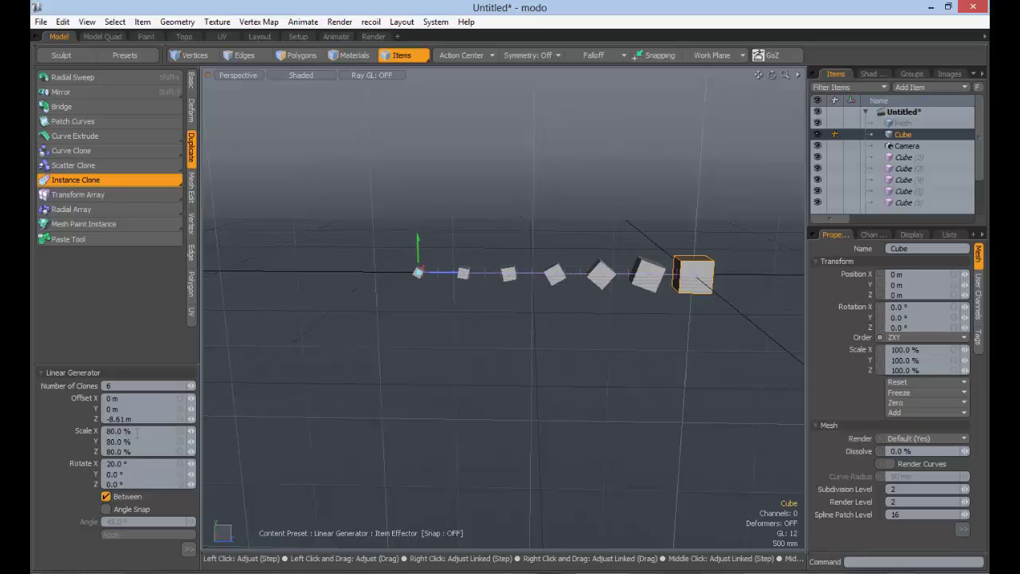
# Step: Turn the Item Effector's Bounding Box display on for the clones and switch it off again
pyautogui.click(189, 550)
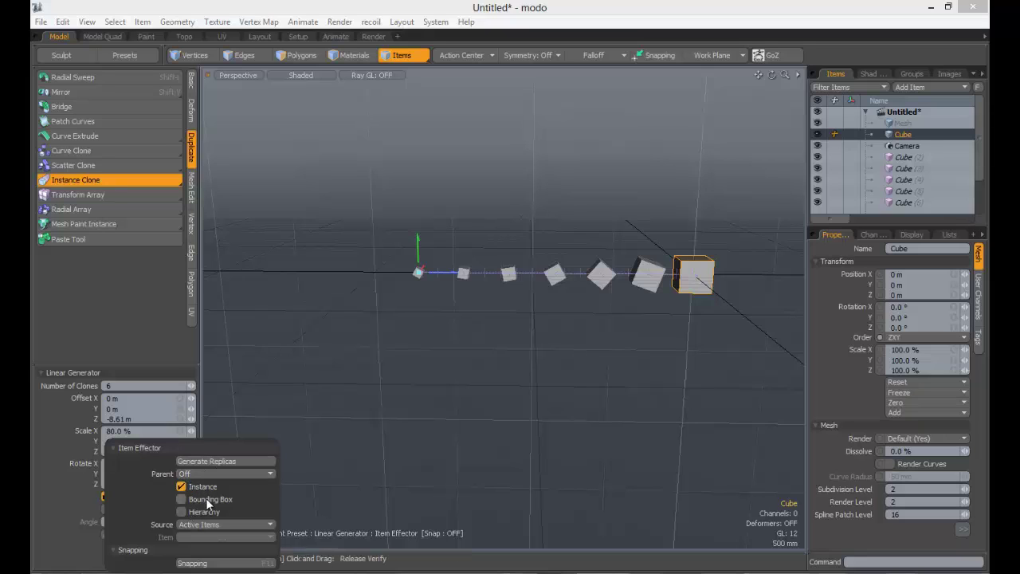
pyautogui.click(181, 499)
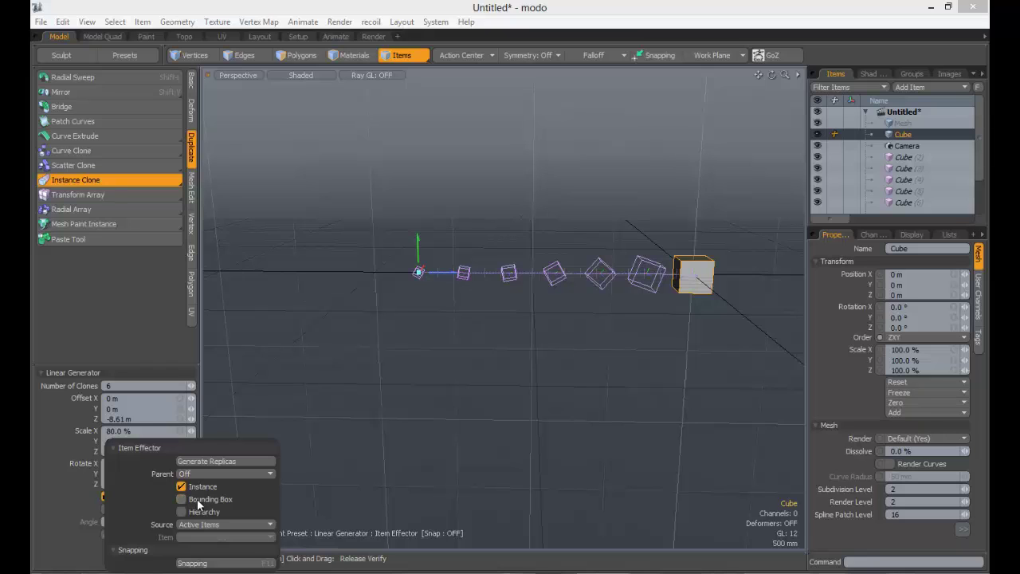
pyautogui.click(198, 504)
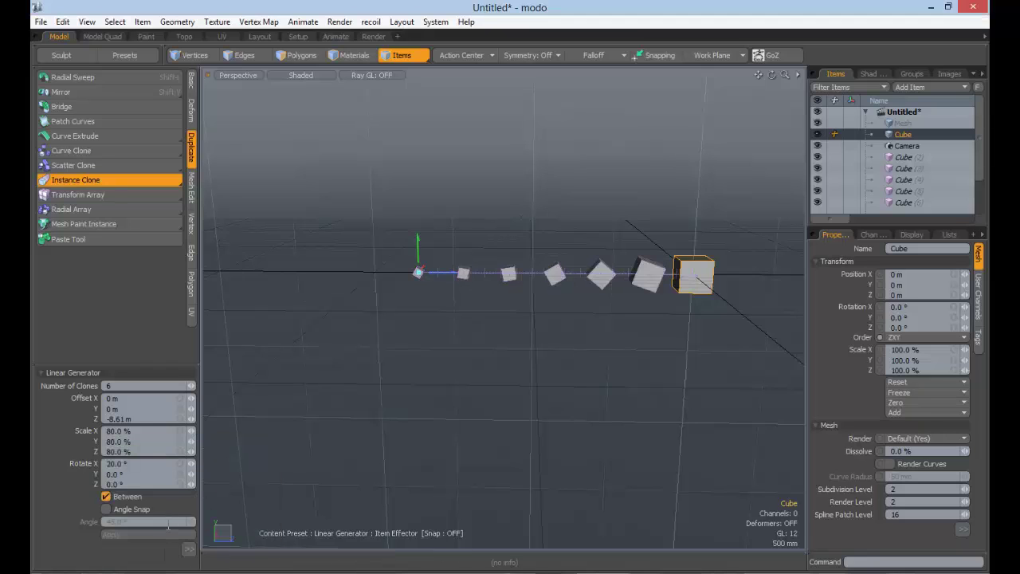
# Step: Look through the Item Effector's Parent options for the clones without choosing another one
pyautogui.click(189, 549)
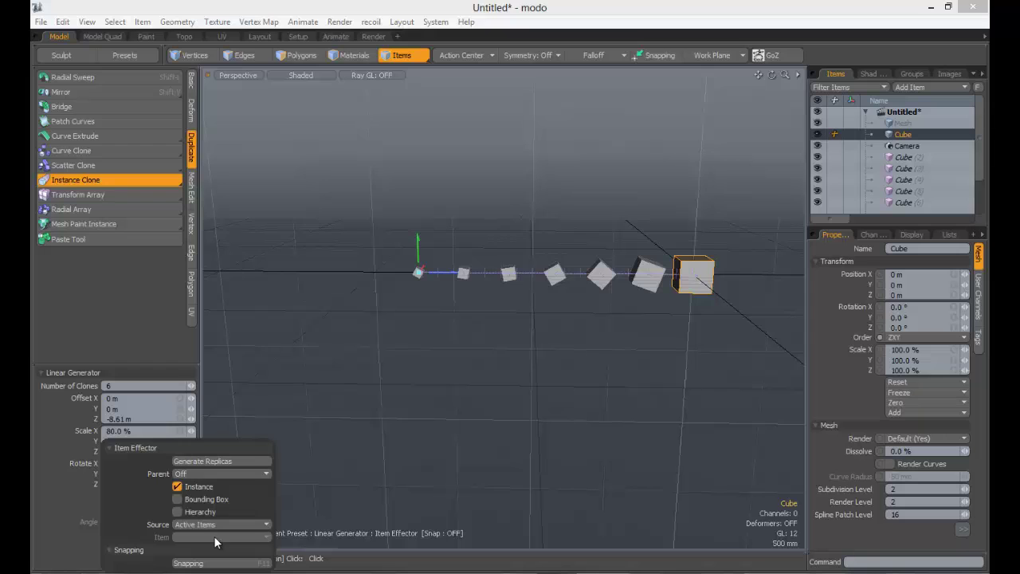
pyautogui.click(213, 473)
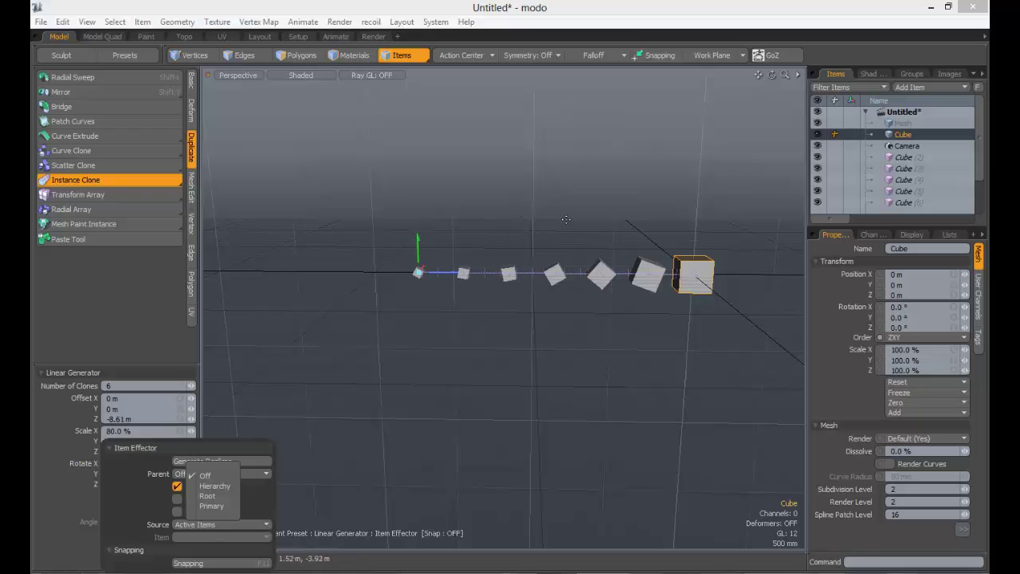
pyautogui.keyDown('alt'); pyautogui.moveTo(617, 189); pyautogui.dragTo(623, 209); pyautogui.keyUp('alt')
pyautogui.keyDown('alt'); pyautogui.keyDown('shift'); pyautogui.moveTo(623, 209); pyautogui.dragTo(570, 200); pyautogui.keyUp('shift'); pyautogui.keyUp('alt')
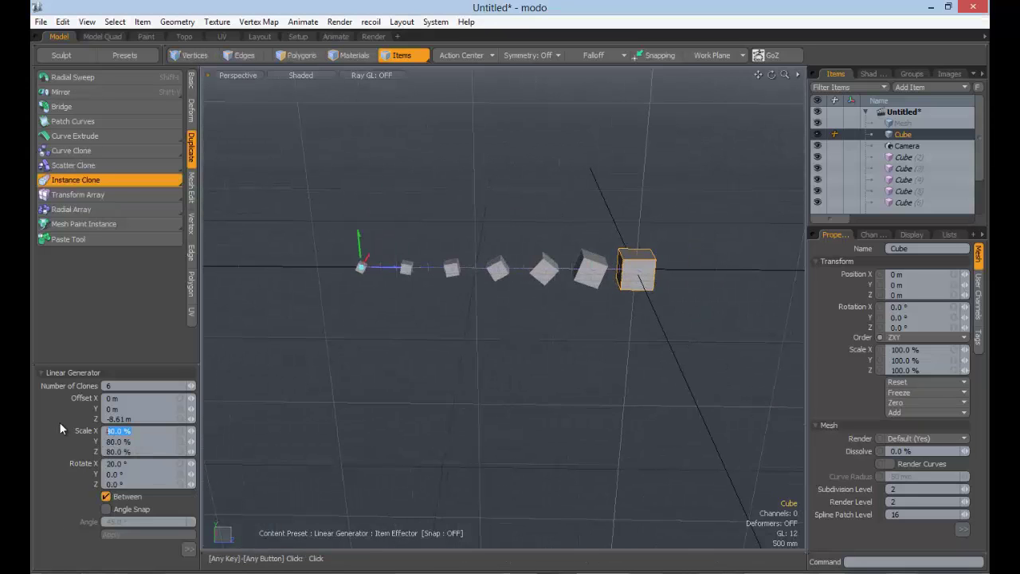
# Step: Reset the clones' X, Y and Z scale to 100% and their X rotation to 0°
pyautogui.write('100')
pyautogui.press('Tab')
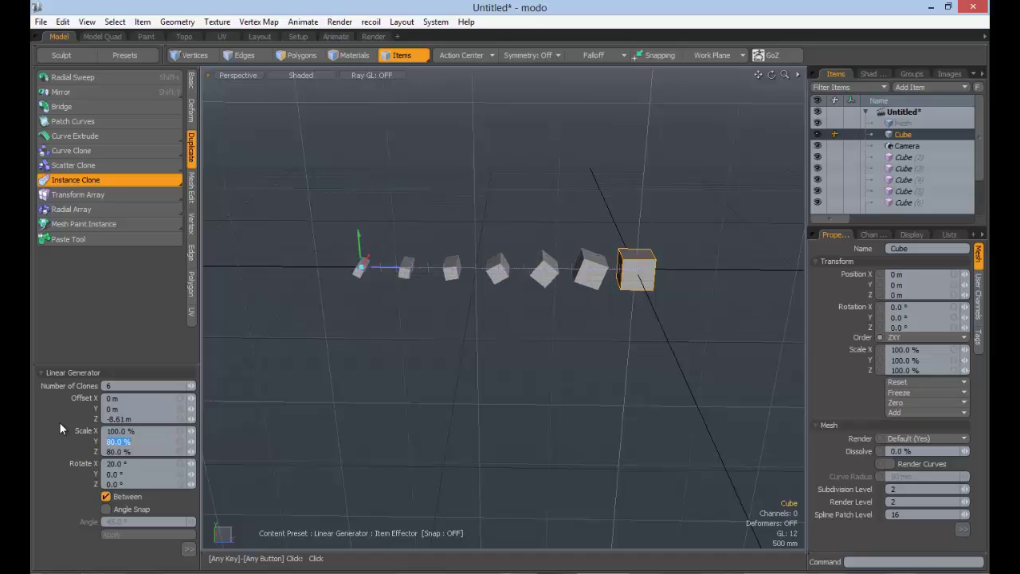
pyautogui.write('100')
pyautogui.press('Tab')
pyautogui.write('100')
pyautogui.press('Tab')
pyautogui.write('0')
pyautogui.press('Return')
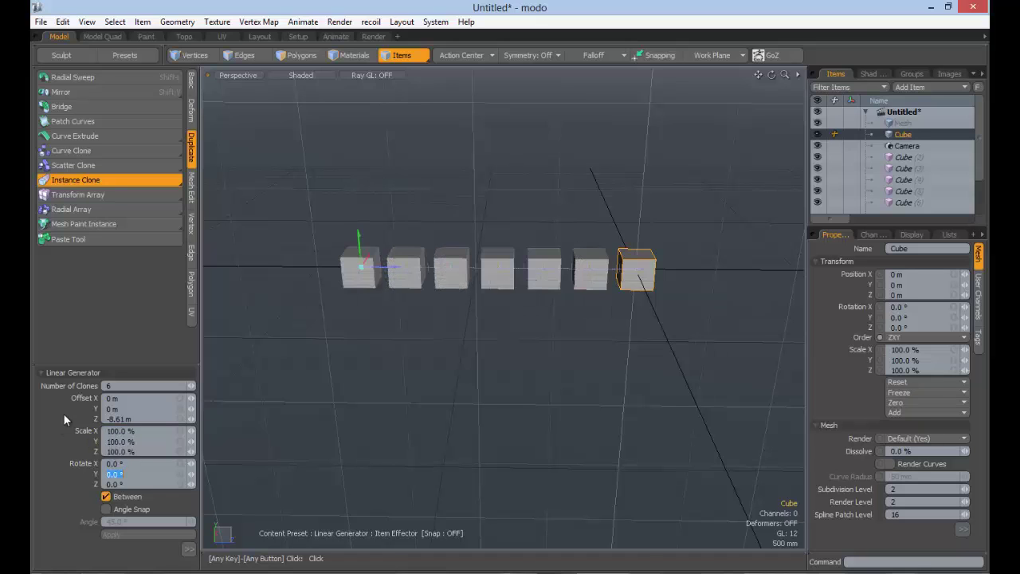
# Step: Turn off the Item Effector's Instance option so the clones are made as regular mesh copies
pyautogui.keyDown('alt'); pyautogui.moveTo(540, 324); pyautogui.dragTo(608, 302); pyautogui.keyUp('alt')
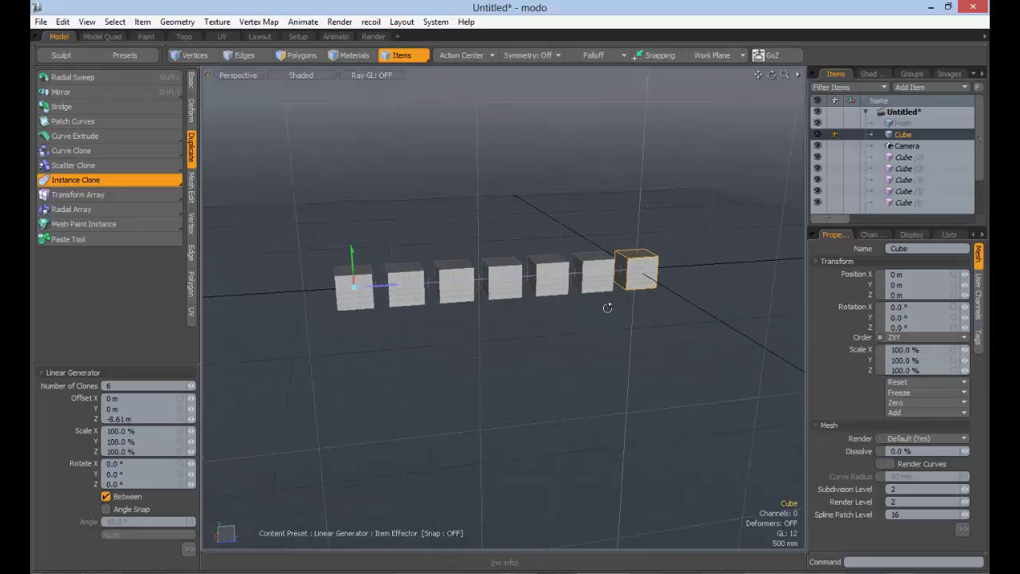
pyautogui.click(189, 549)
pyautogui.click(177, 487)
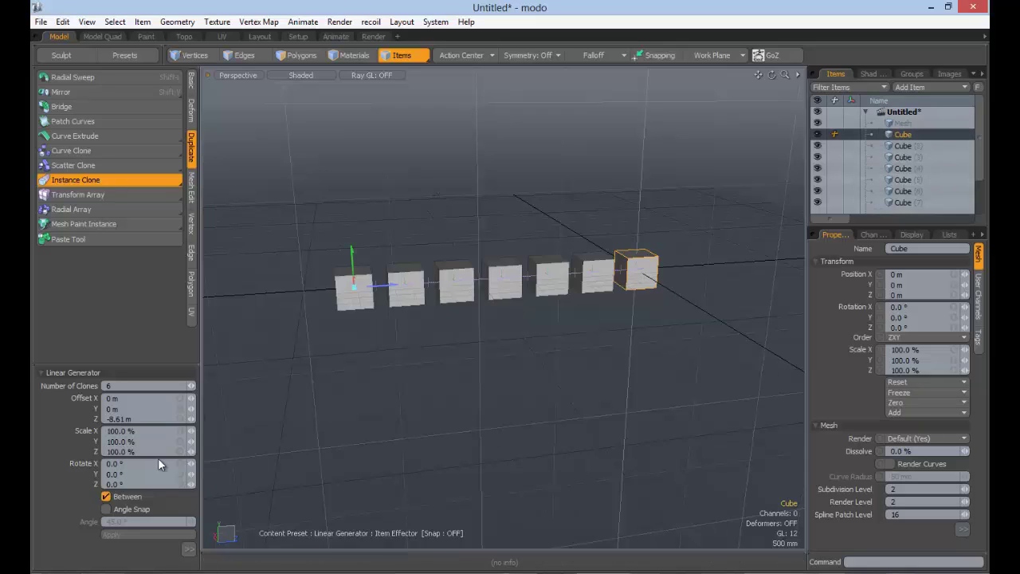
# Step: Set the Item Effector's Parent option to Hierarchy for the cloned cubes
pyautogui.click(190, 549)
pyautogui.click(195, 474)
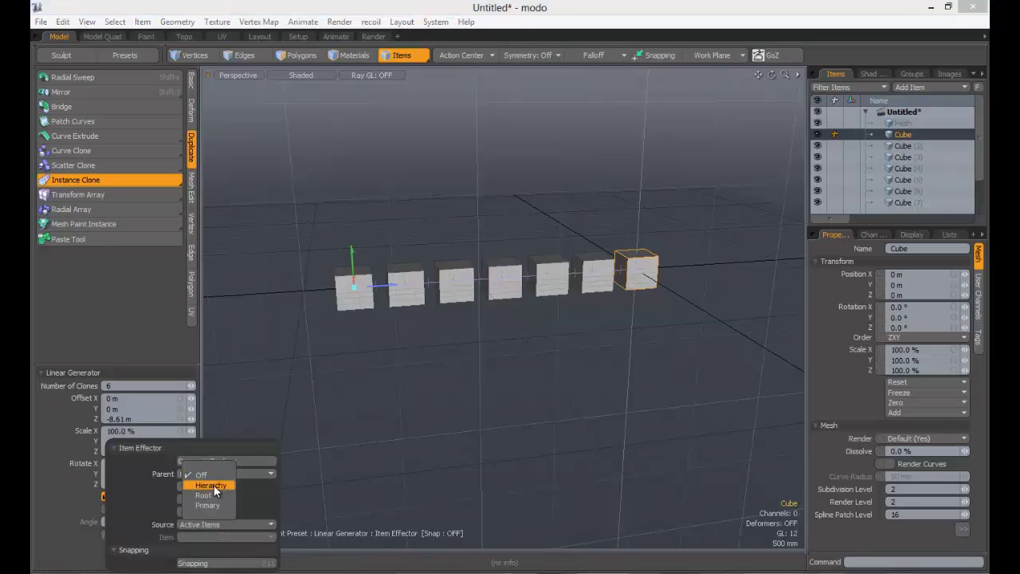
pyautogui.click(211, 485)
# Step: Expand every level under the Cube item to examine how the cloned cubes are nested
pyautogui.click(874, 134)
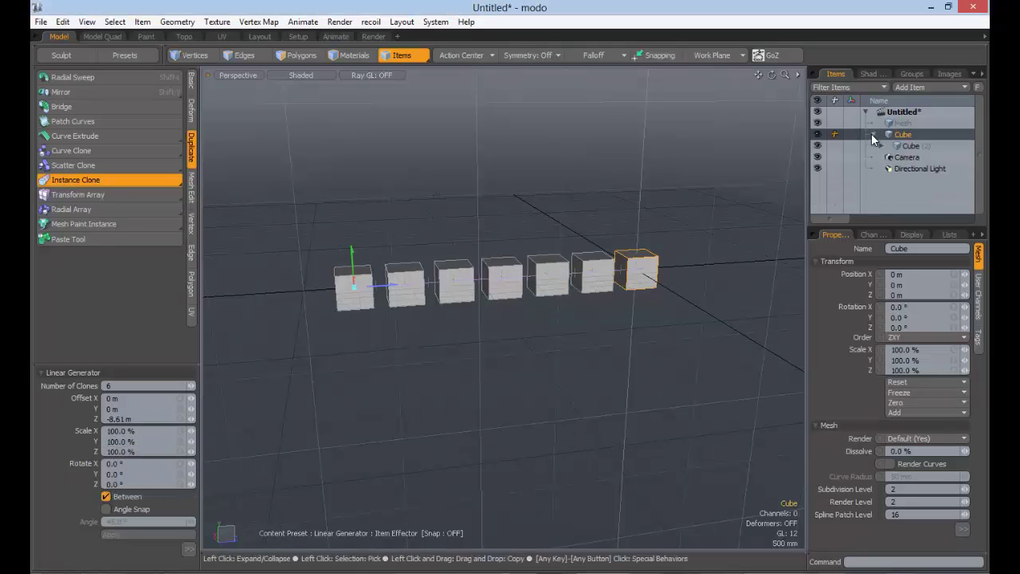
pyautogui.click(882, 146)
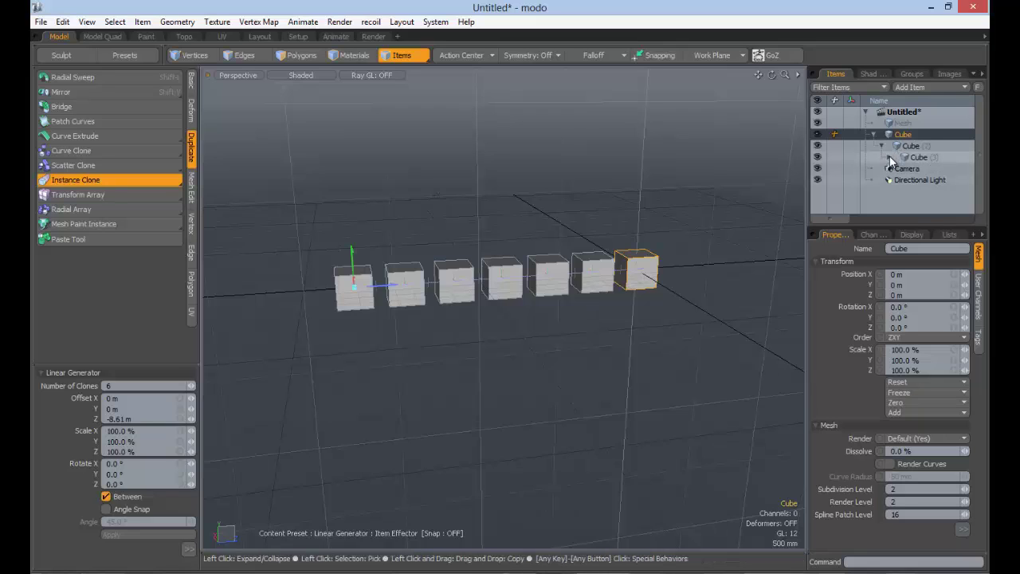
pyautogui.click(893, 159)
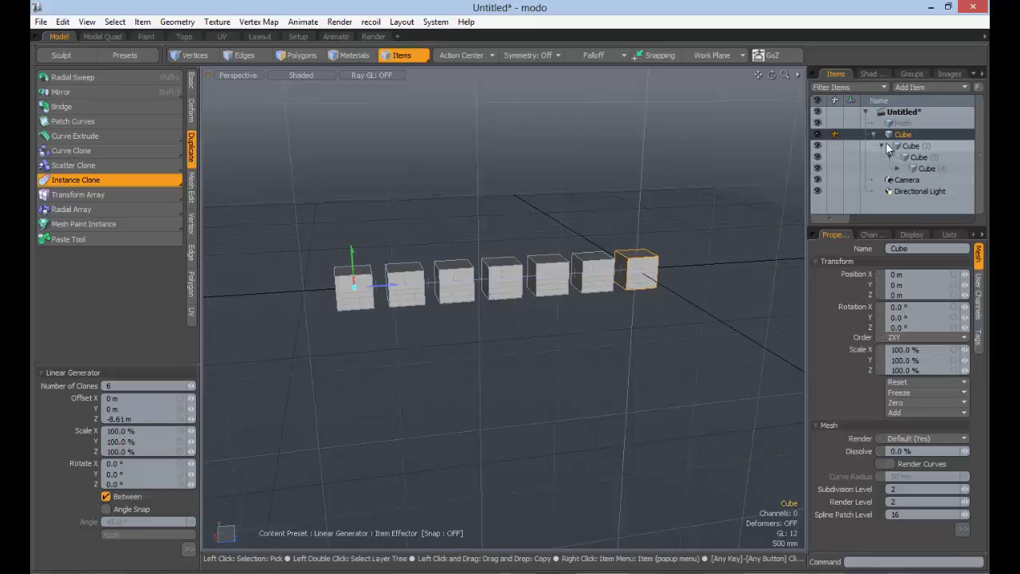
pyautogui.click(898, 168)
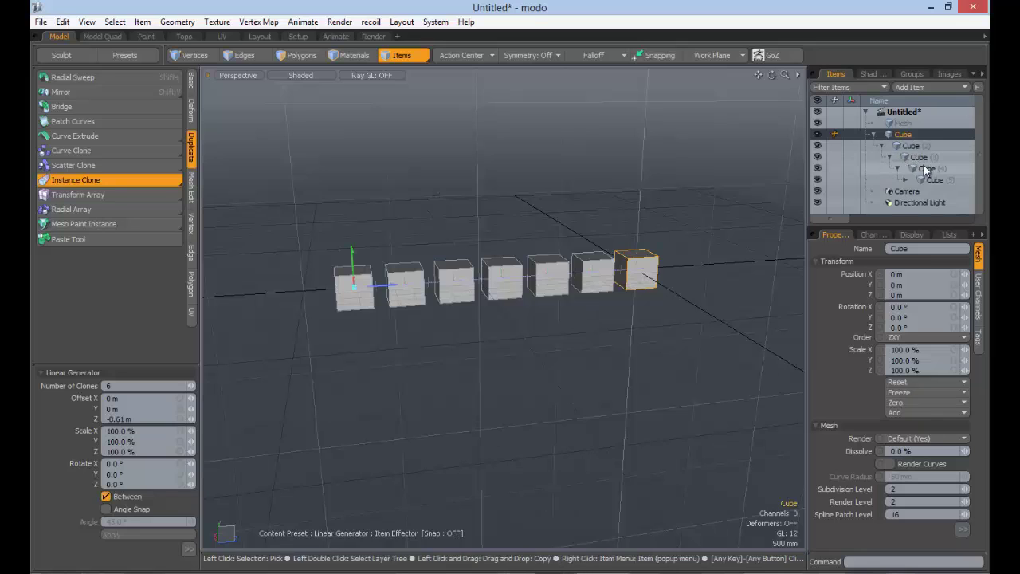
pyautogui.click(905, 180)
pyautogui.click(913, 190)
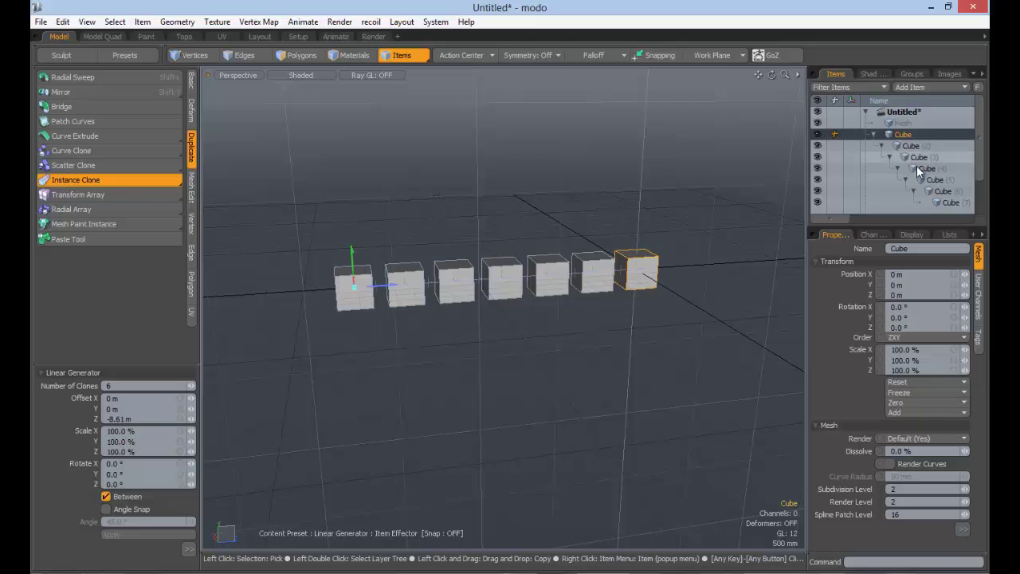
# Step: Change the Item Effector's Parent option for the cloned cubes to Root
pyautogui.click(189, 549)
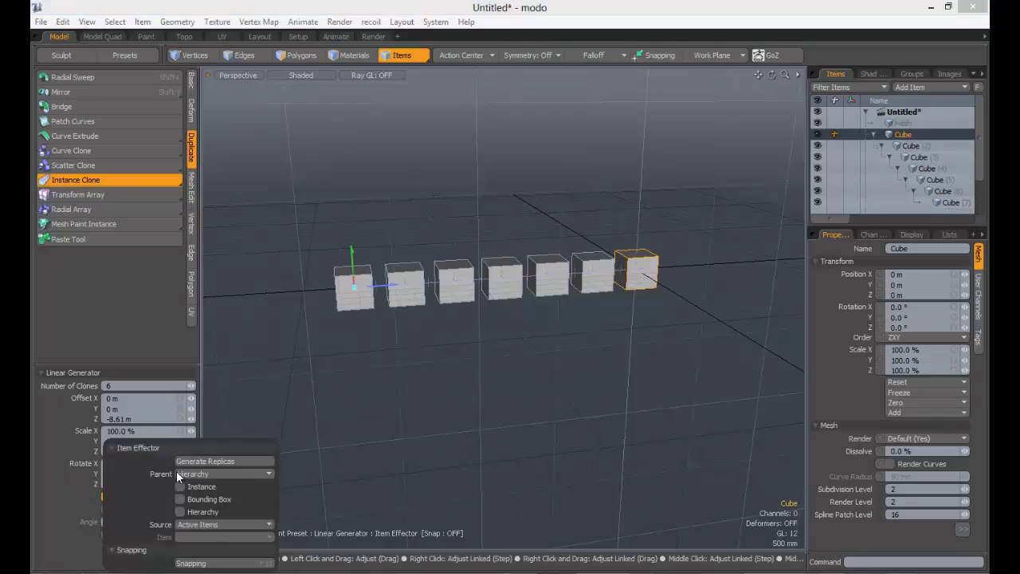
pyautogui.click(211, 473)
pyautogui.click(209, 484)
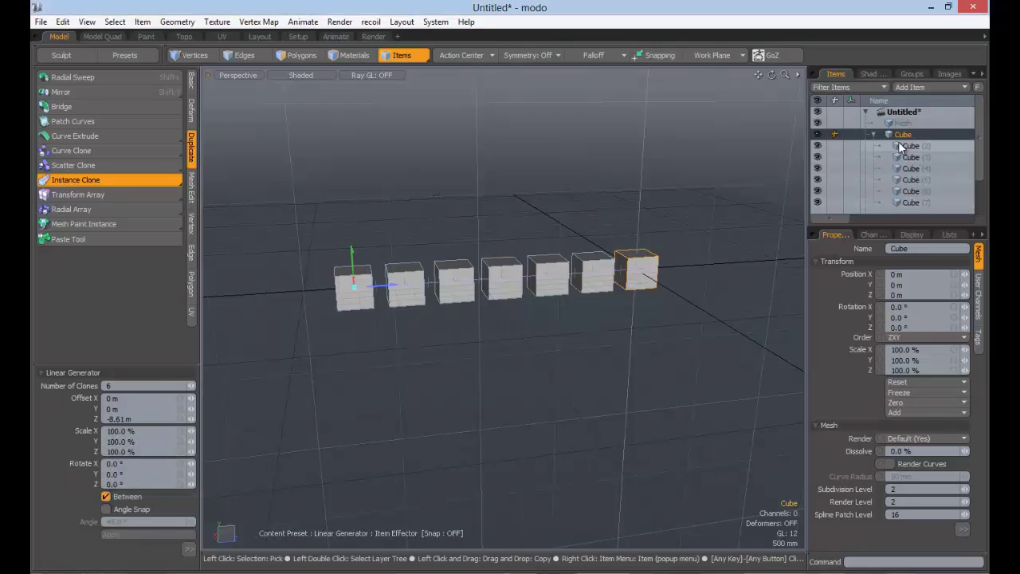
# Step: Change the Item Effector's Parent option for the cloned cubes to Primary
pyautogui.click(189, 549)
pyautogui.click(223, 472)
pyautogui.click(222, 481)
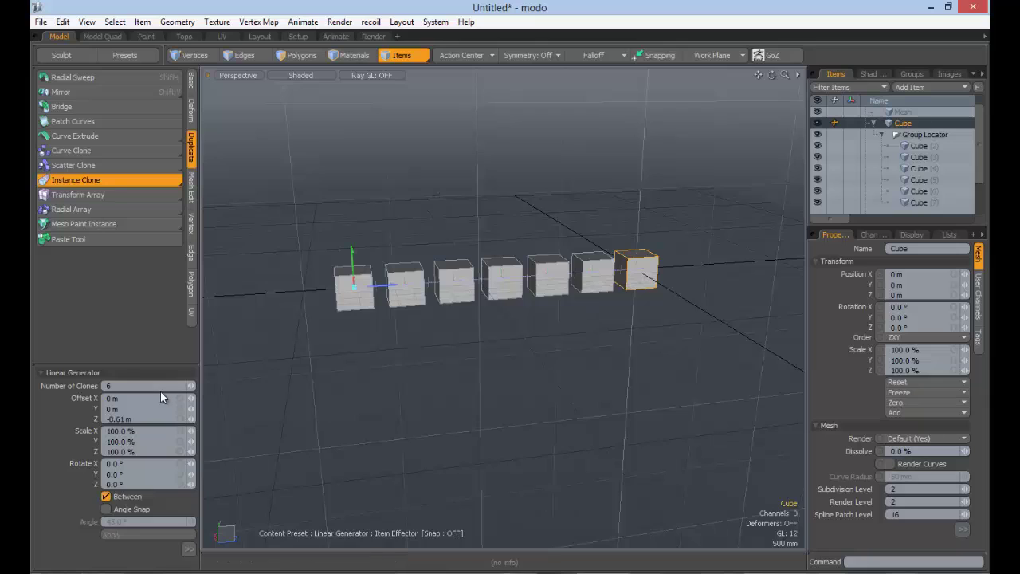
# Step: Reduce the Number of Clones to 1 and bring the clone nearer the cube at a Z offset of about -3.07 m
pyautogui.moveTo(127, 387); pyautogui.dragTo(61, 382)
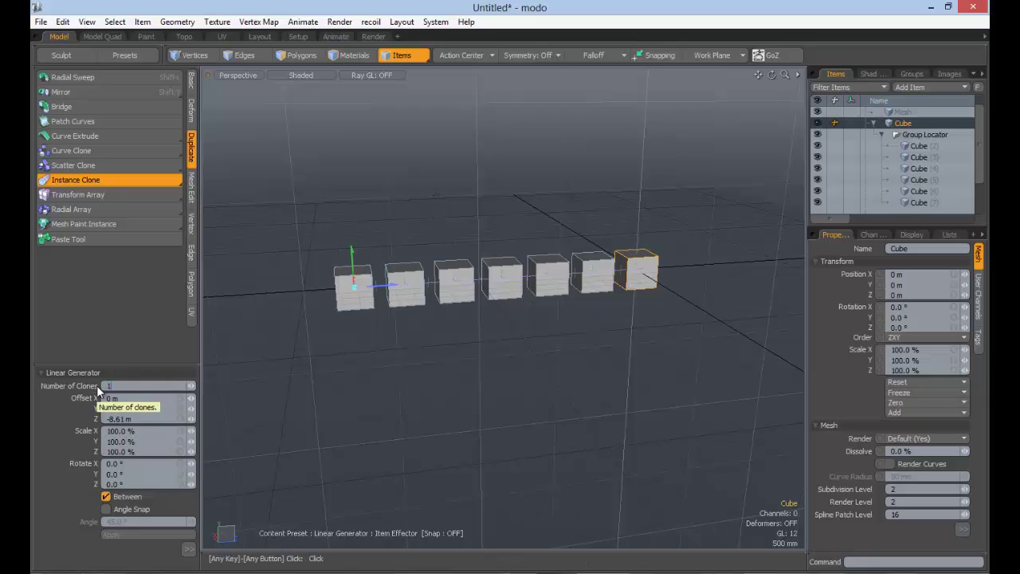
pyautogui.press('Tab')
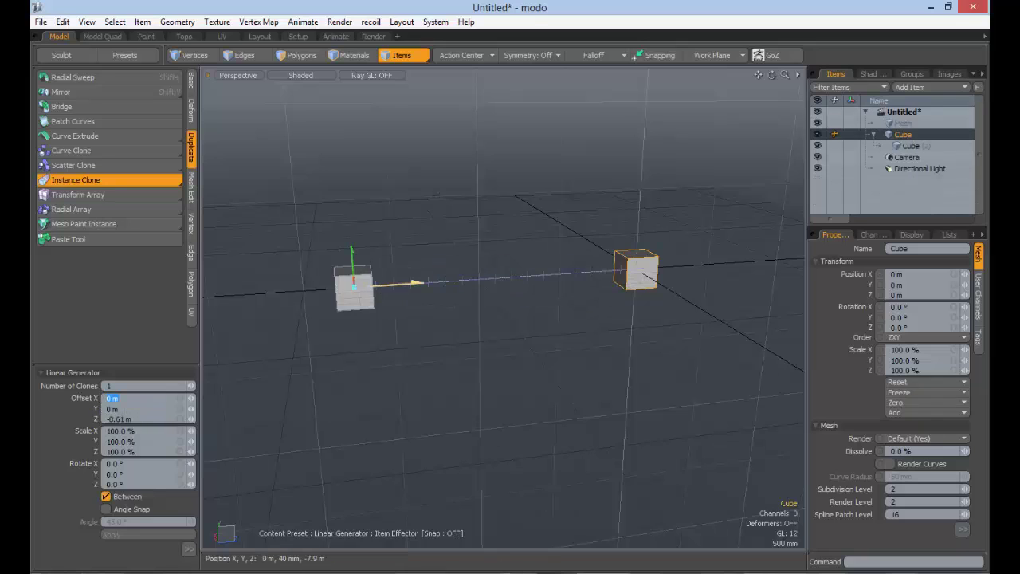
pyautogui.moveTo(394, 282); pyautogui.dragTo(582, 274)
# Step: Cycle the Item Effector's Parent option through Hierarchy and Root, ending on Primary, for the single clone
pyautogui.click(188, 549)
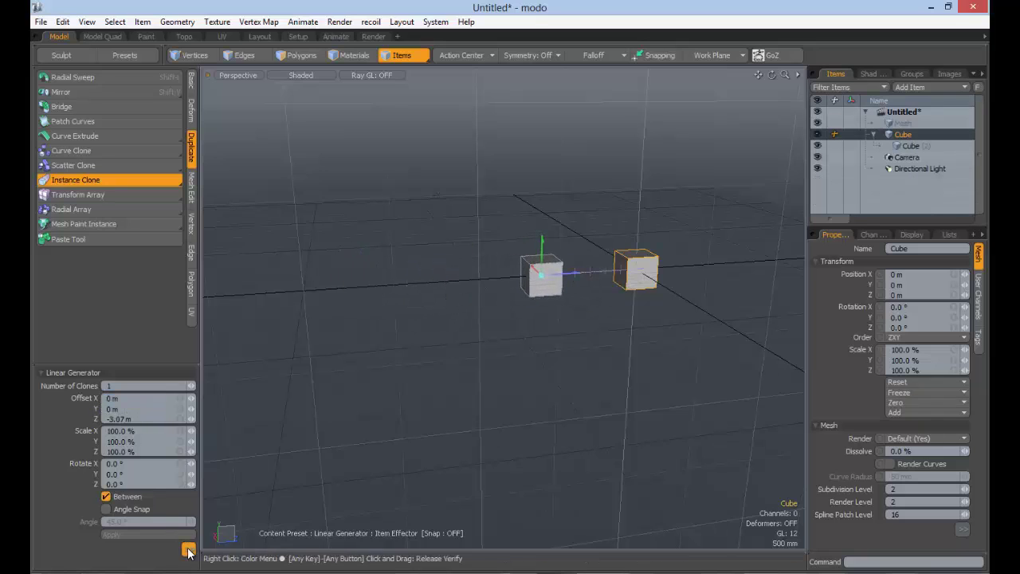
pyautogui.click(212, 473)
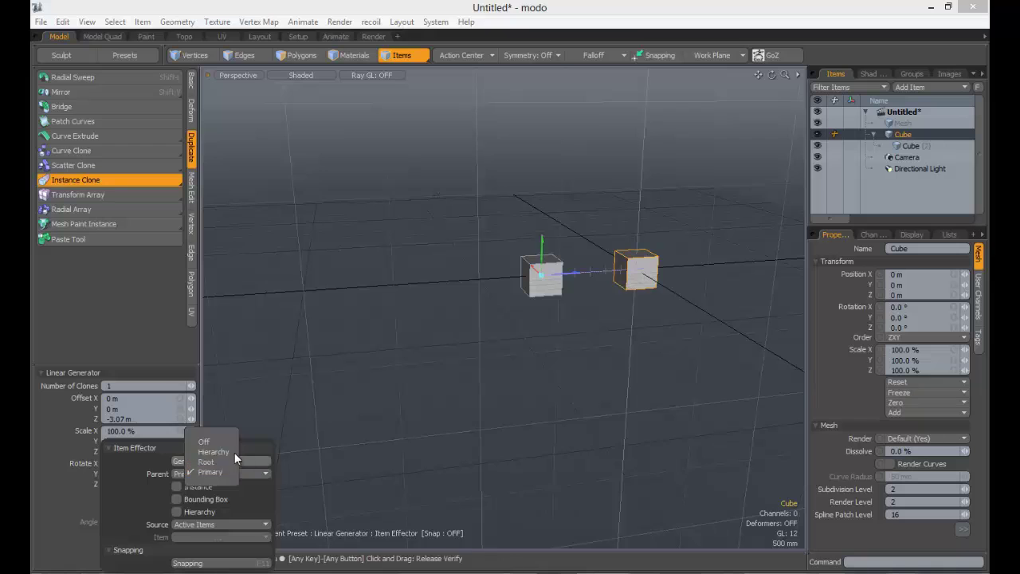
pyautogui.click(230, 451)
pyautogui.click(219, 476)
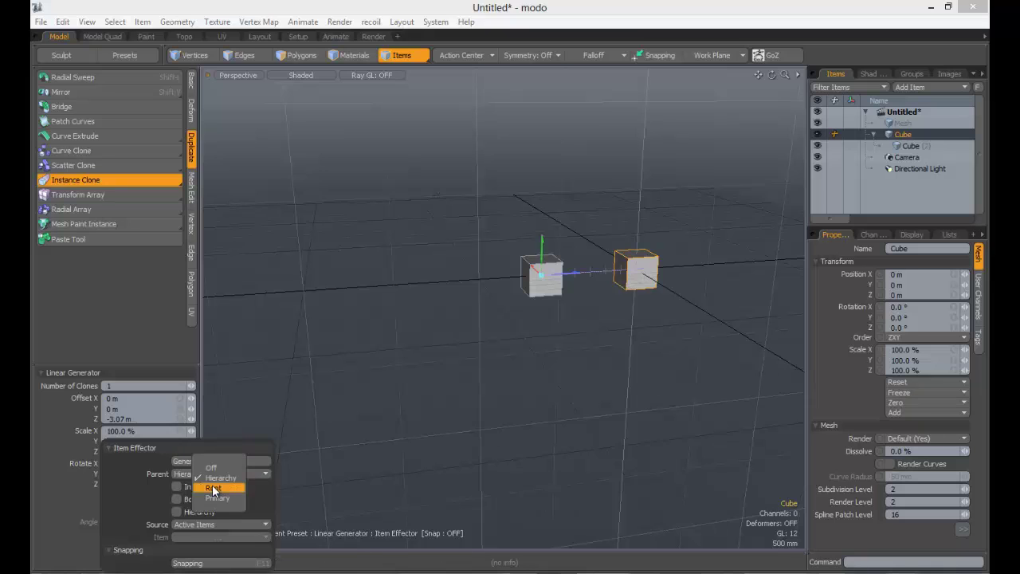
pyautogui.click(210, 485)
pyautogui.click(227, 482)
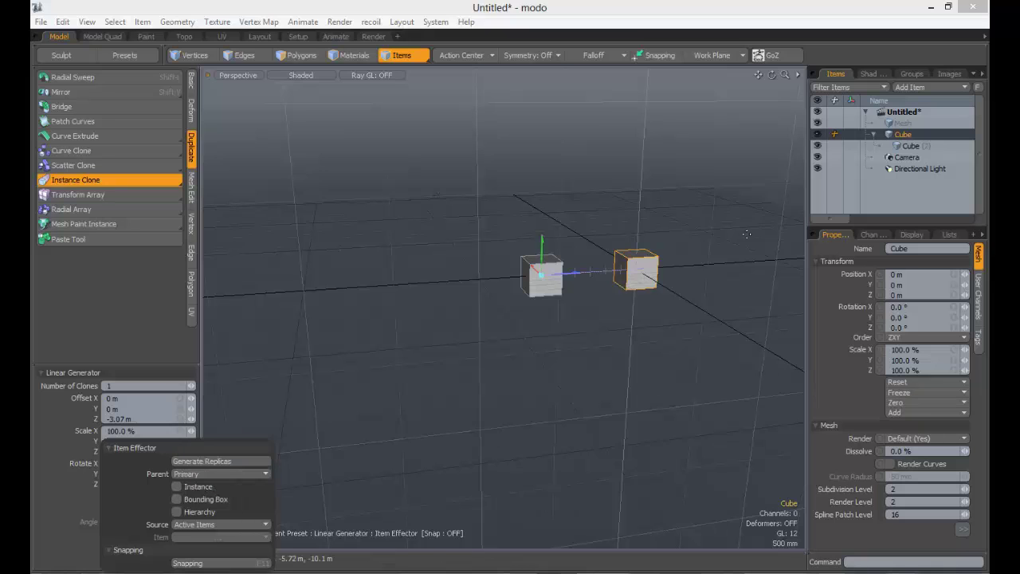
# Step: Set the Number of Clones to 3 for the cube
pyautogui.click(140, 386)
pyautogui.write('3')
pyautogui.press('Tab')
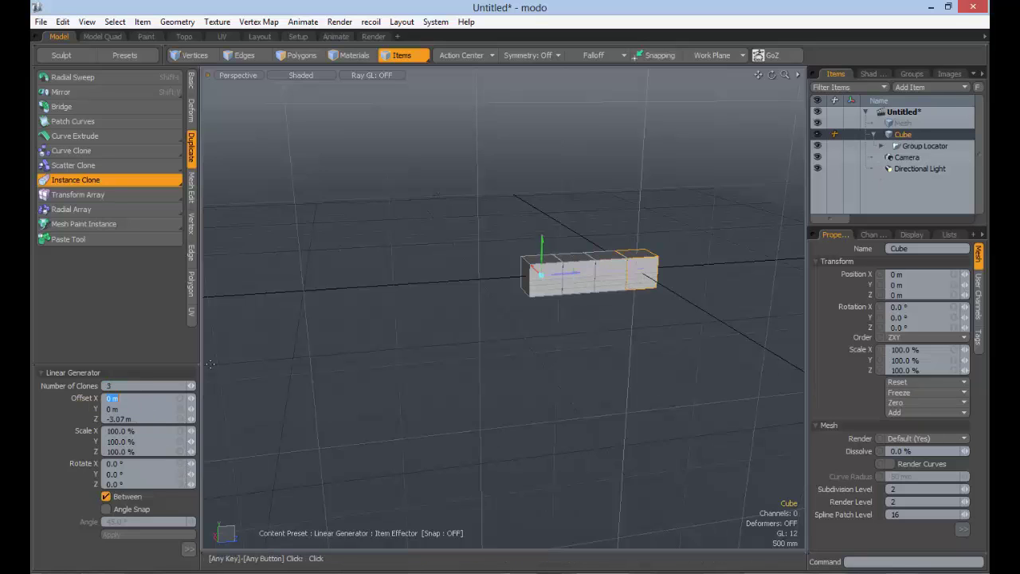
# Step: Try Generate Replicas for the cloned cubes and undo it
pyautogui.click(189, 549)
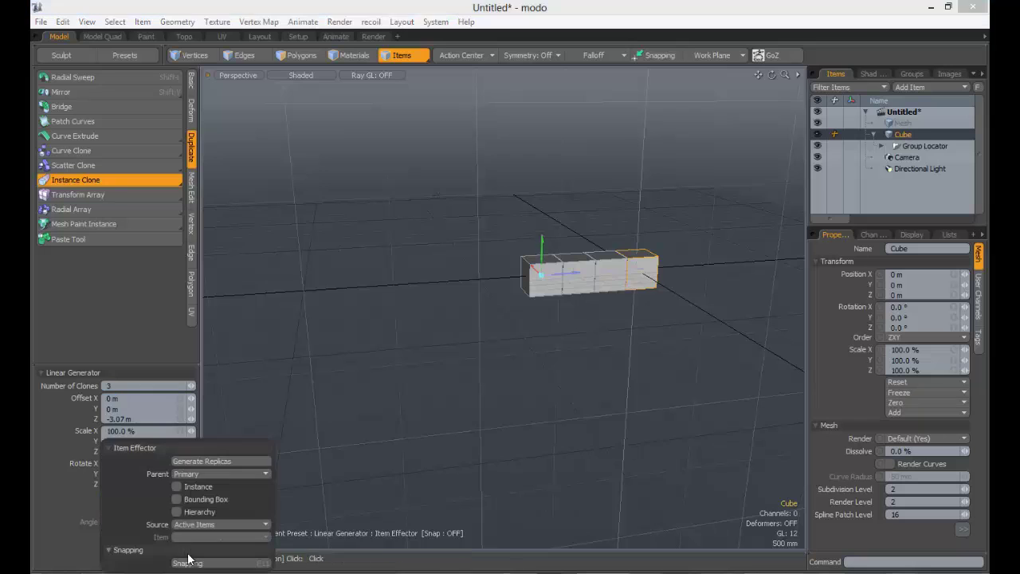
pyautogui.click(206, 462)
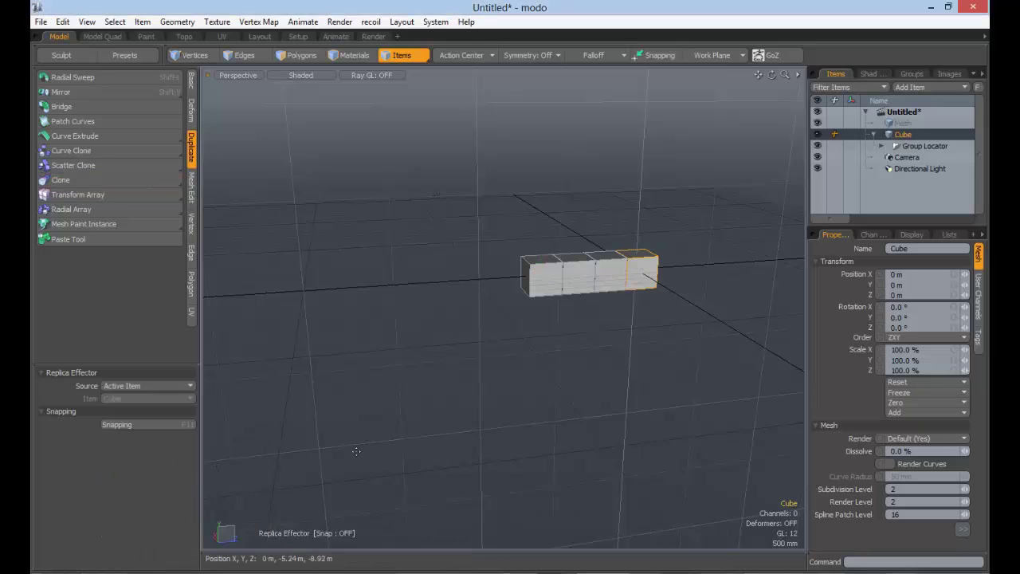
pyautogui.hotkey('ctrl', 'z')
# Step: Set the Item Effector's Parent option to Hierarchy for the three clones and drop the Instance Clone tool
pyautogui.click(189, 549)
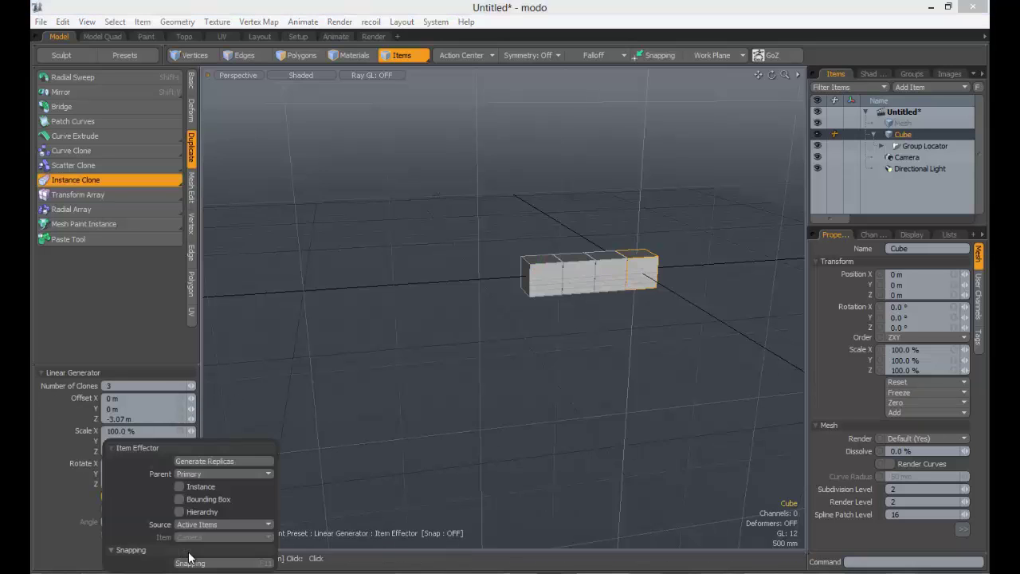
pyautogui.click(210, 476)
pyautogui.click(205, 453)
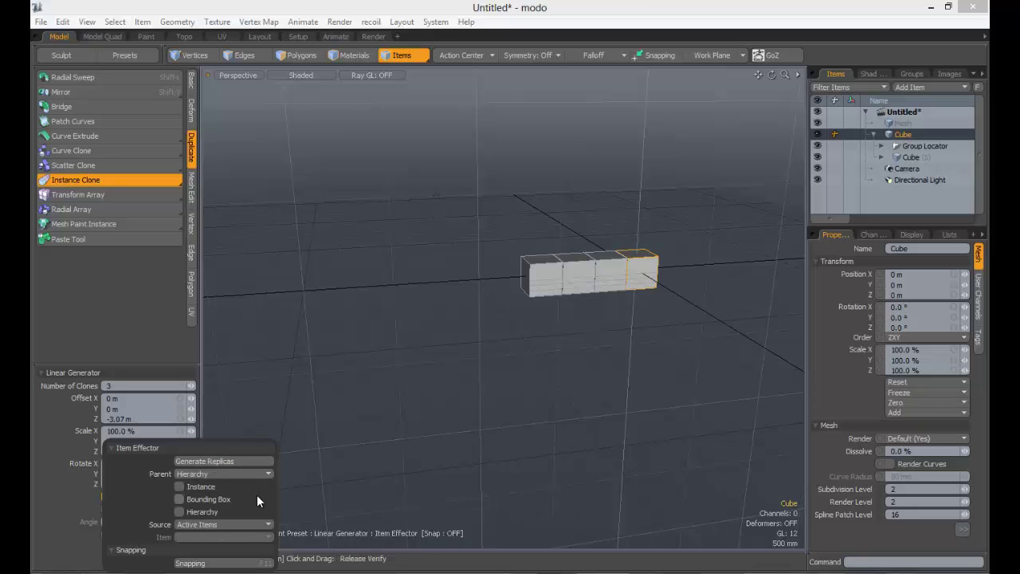
pyautogui.press('space')
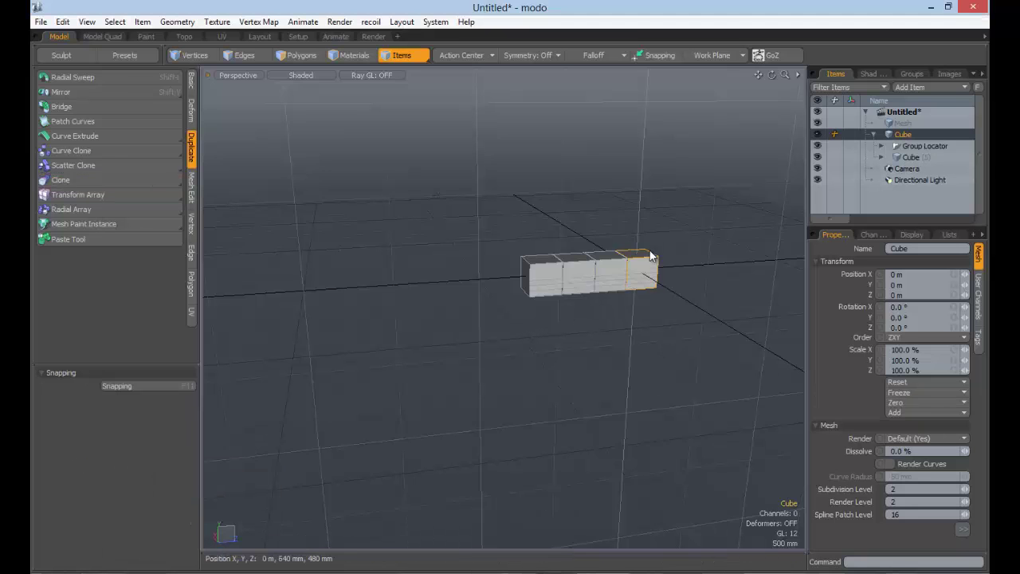
# Step: Select the three cloned cubes beside the original in the viewport and delete them
pyautogui.moveTo(564, 316)
pyautogui.keyDown('alt'); pyautogui.mouseDown()
pyautogui.moveTo(568, 265)
pyautogui.moveTo(496, 262)
pyautogui.moveTo(537, 254)
pyautogui.mouseUp(); pyautogui.keyUp('alt')
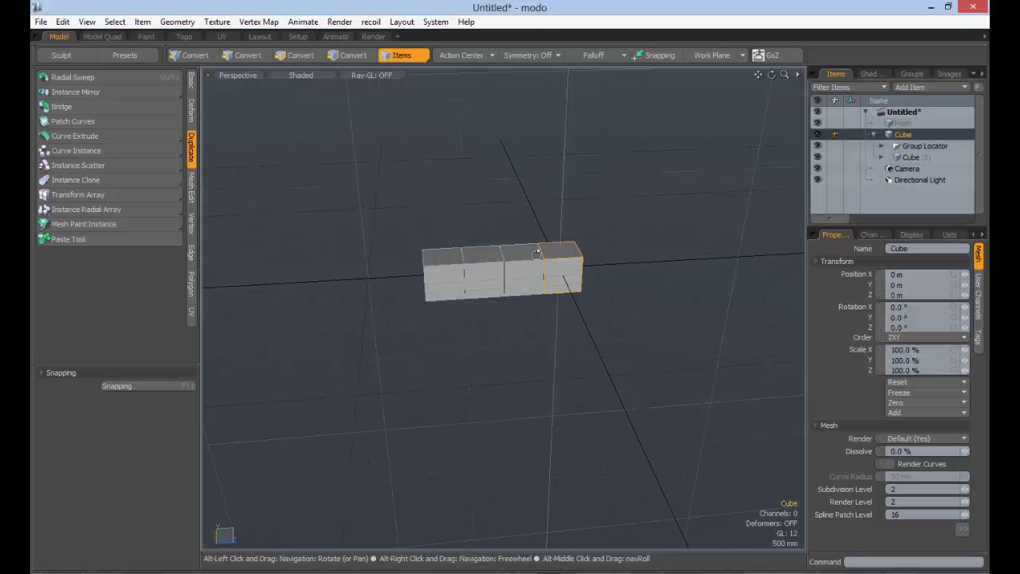
pyautogui.keyDown('alt'); pyautogui.moveTo(606, 228); pyautogui.dragTo(431, 256); pyautogui.keyUp('alt')
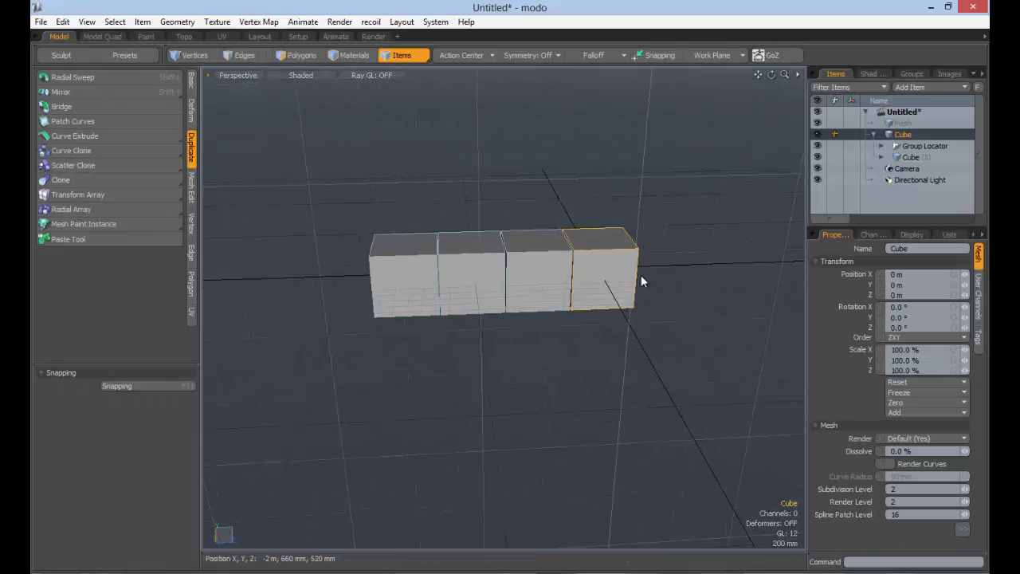
pyautogui.click(543, 272)
pyautogui.keyDown('shift'); pyautogui.click(406, 275); pyautogui.keyUp('shift')
pyautogui.keyDown('shift'); pyautogui.click(594, 291); pyautogui.keyUp('shift')
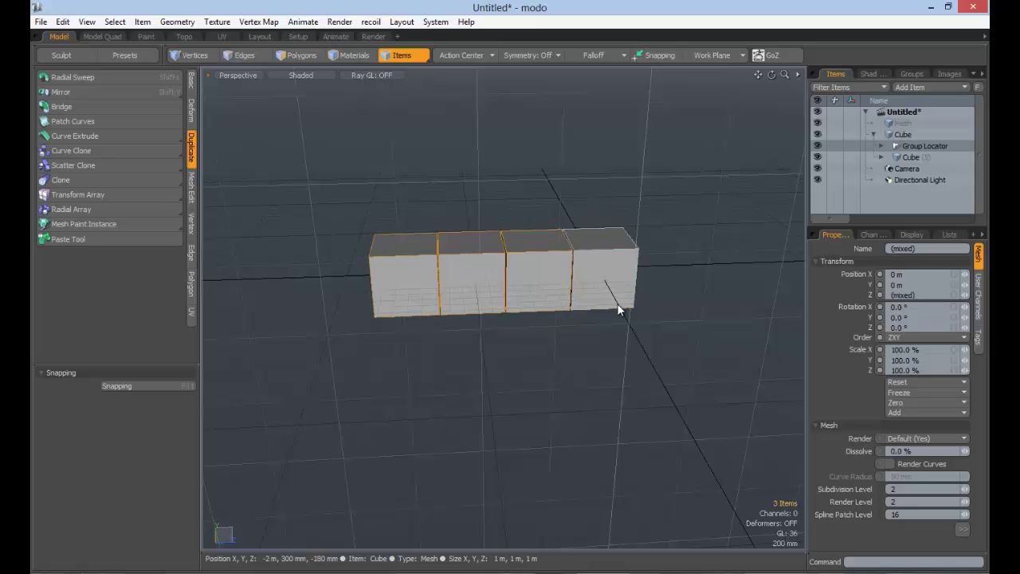
pyautogui.press('Delete')
pyautogui.click(416, 259)
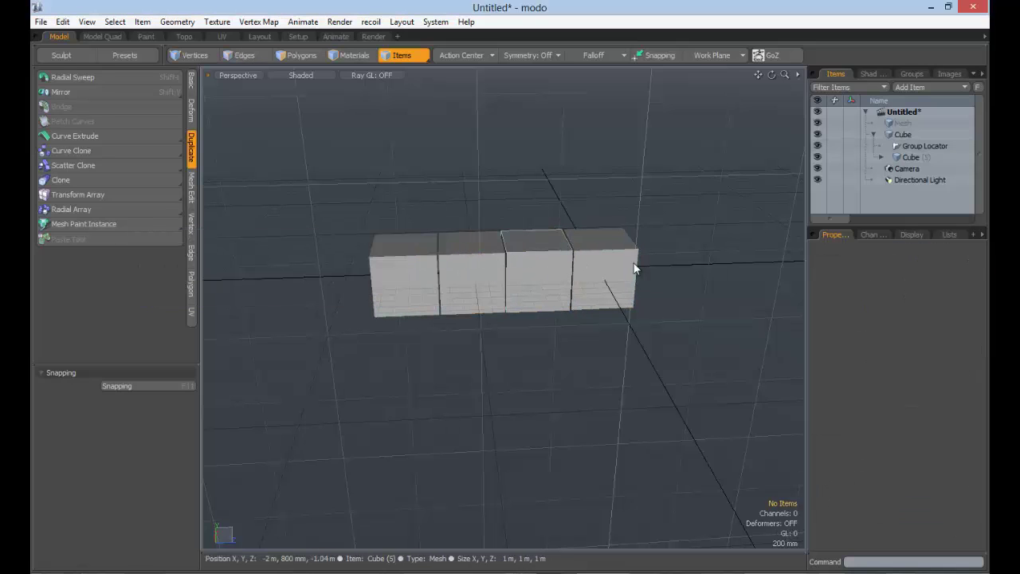
# Step: Delete the remaining cloned cube with its child items, and remove the Group Locator under the original Cube
pyautogui.click(911, 157)
pyautogui.press('Delete')
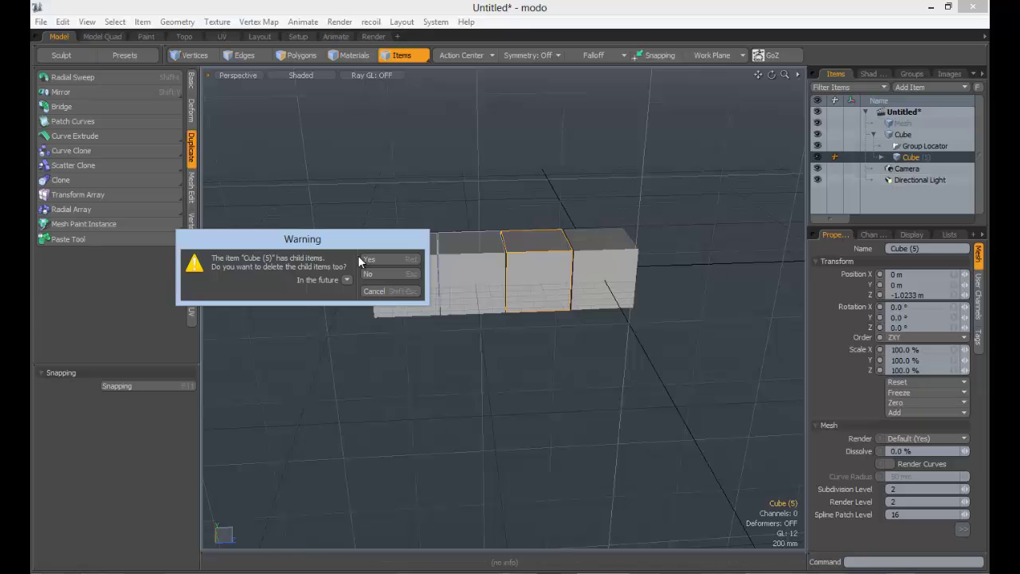
pyautogui.click(394, 259)
pyautogui.click(573, 277)
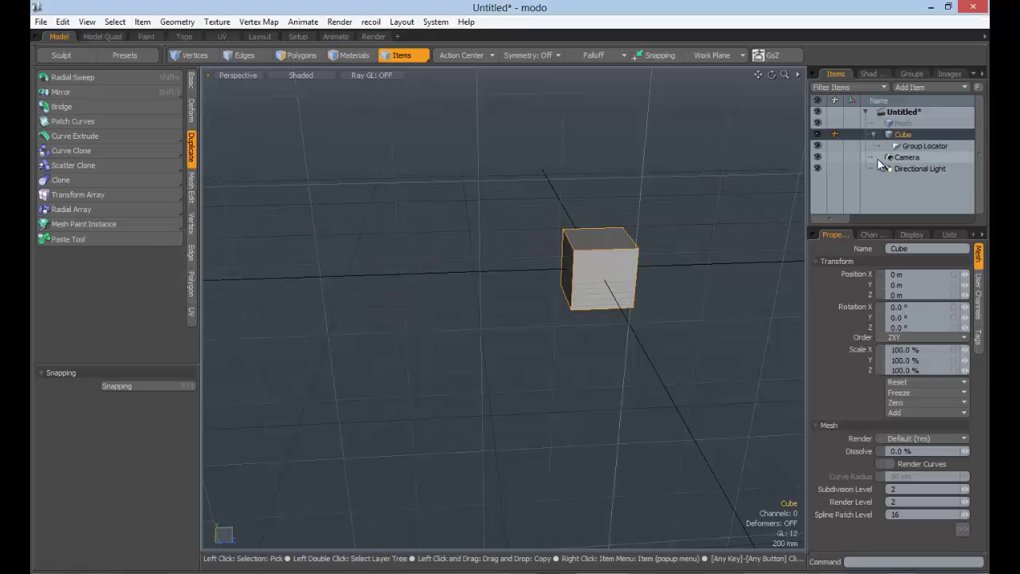
pyautogui.click(925, 146)
pyautogui.press('Delete')
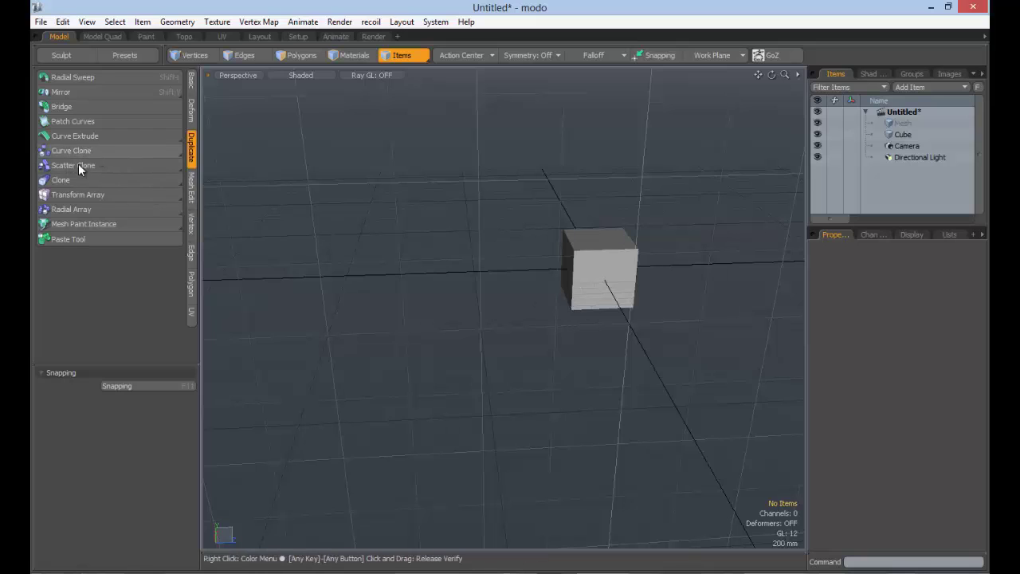
# Step: Start the Clone tool on the remaining cube with 4 clones
pyautogui.click(567, 257)
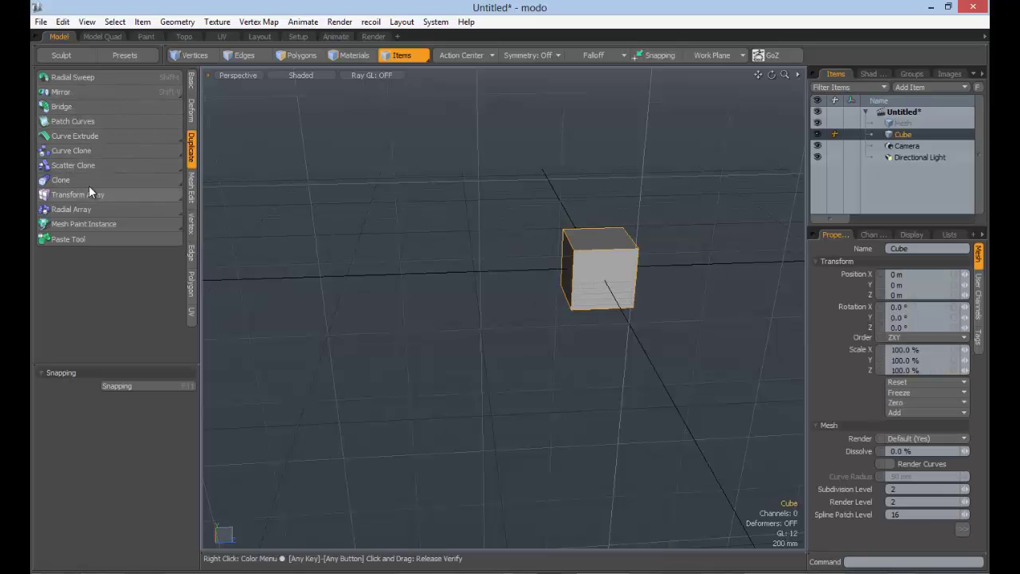
pyautogui.click(67, 180)
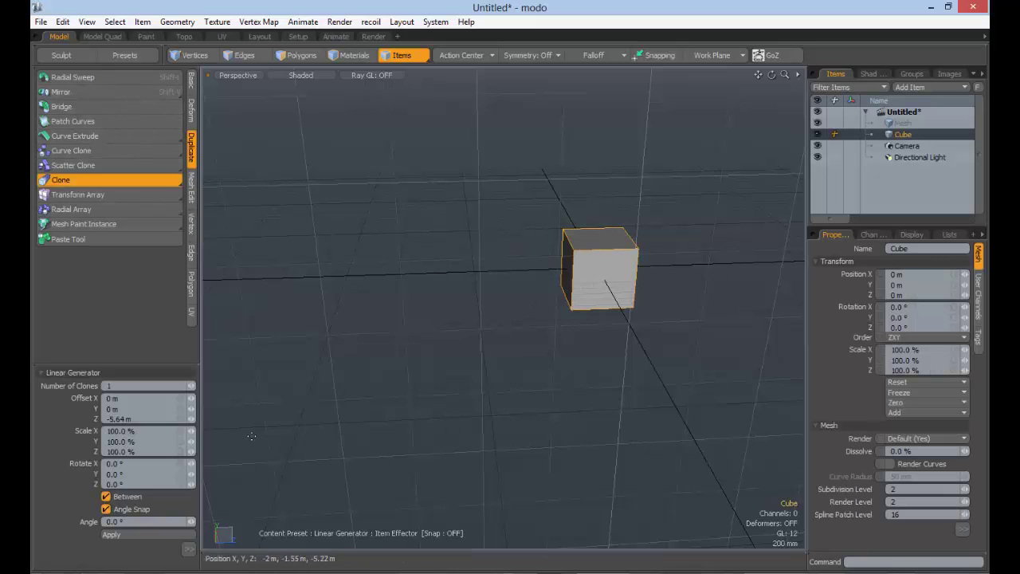
pyautogui.click(194, 389)
pyautogui.click(548, 285)
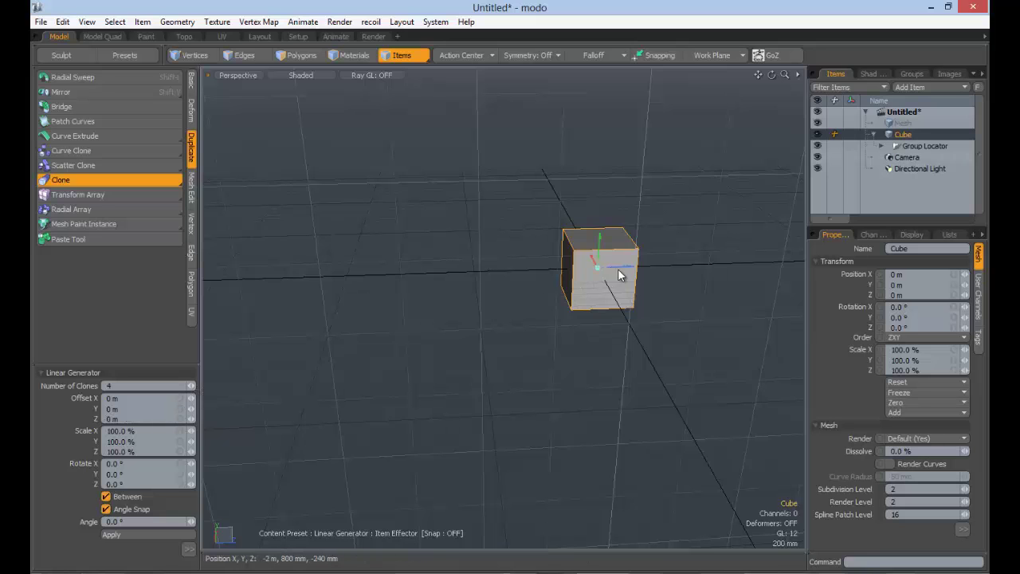
# Step: Spread the clones diagonally from the cube to an offset of about X -5.76 m, Y 3.9 m, Z -5.81 m
pyautogui.moveTo(620, 275); pyautogui.dragTo(227, 283)
pyautogui.moveTo(513, 326)
pyautogui.keyDown('alt'); pyautogui.mouseDown()
pyautogui.moveTo(582, 349)
pyautogui.moveTo(393, 344)
pyautogui.moveTo(577, 354)
pyautogui.moveTo(414, 312)
pyautogui.moveTo(683, 358)
pyautogui.moveTo(463, 321)
pyautogui.moveTo(702, 344)
pyautogui.mouseUp(); pyautogui.keyUp('alt')
pyautogui.keyDown('alt'); pyautogui.moveTo(634, 269); pyautogui.dragTo(531, 368); pyautogui.keyUp('alt')
pyautogui.moveTo(617, 337)
pyautogui.keyDown('alt'); pyautogui.mouseDown()
pyautogui.moveTo(676, 289)
pyautogui.moveTo(665, 273)
pyautogui.moveTo(519, 250)
pyautogui.moveTo(576, 240)
pyautogui.moveTo(375, 275)
pyautogui.mouseUp(); pyautogui.keyUp('alt')
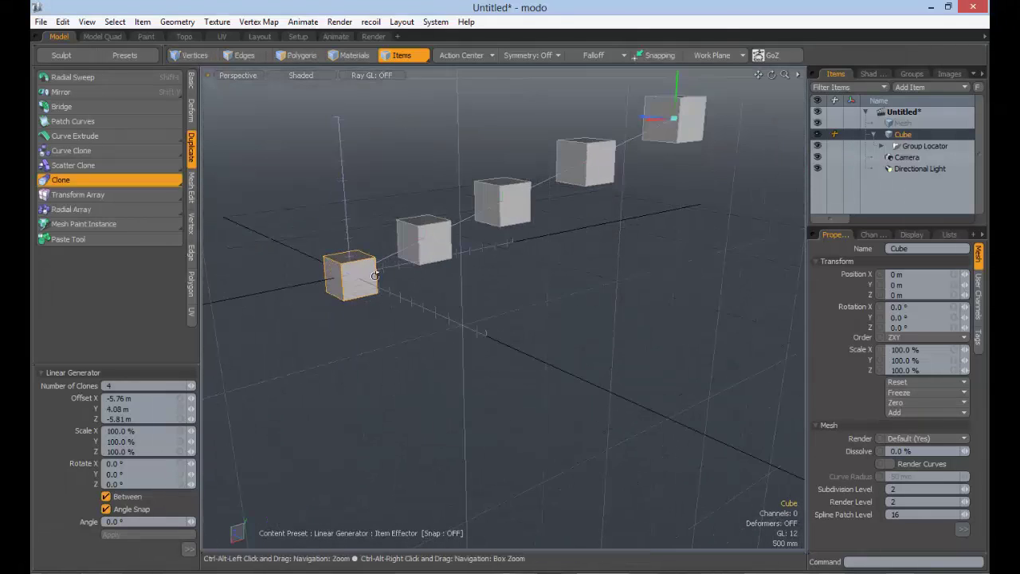
pyautogui.keyDown('alt'); pyautogui.keyDown('shift'); pyautogui.moveTo(280, 298); pyautogui.dragTo(226, 391); pyautogui.keyUp('shift'); pyautogui.keyUp('alt')
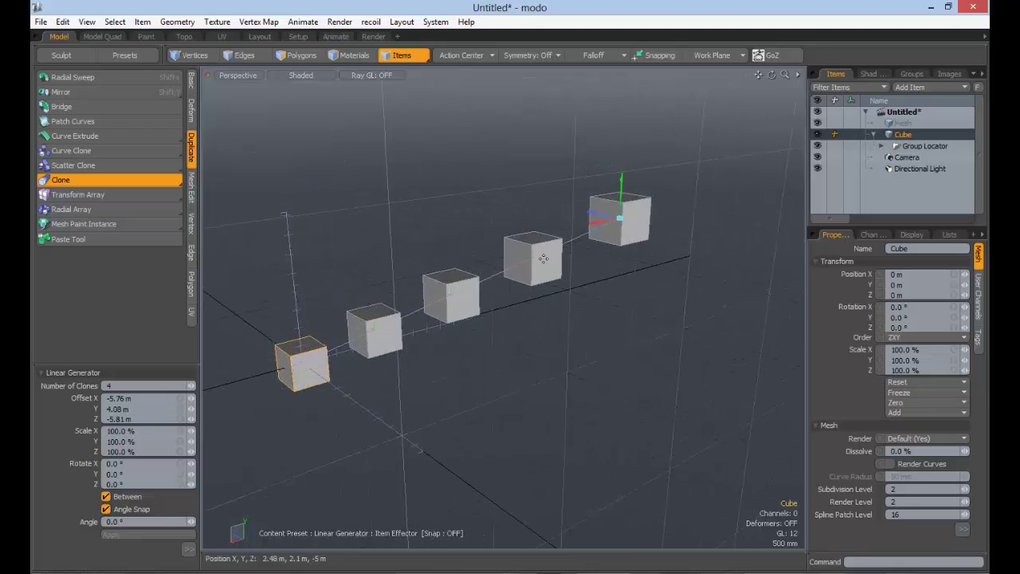
pyautogui.keyDown('alt'); pyautogui.moveTo(468, 322); pyautogui.dragTo(228, 388); pyautogui.keyUp('alt')
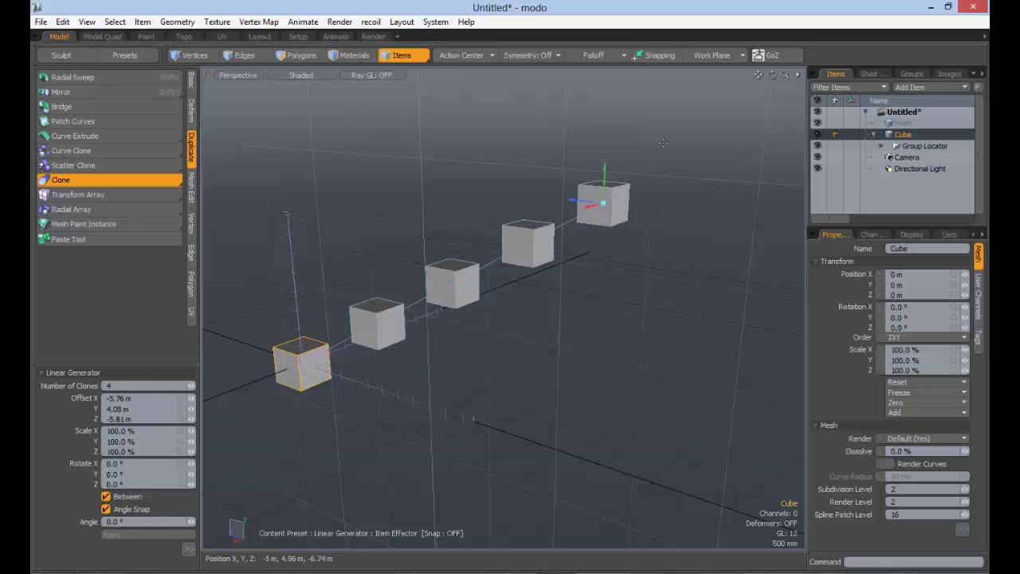
pyautogui.moveTo(607, 175)
pyautogui.mouseDown()
pyautogui.moveTo(608, 219)
pyautogui.moveTo(607, 191)
pyautogui.mouseUp()
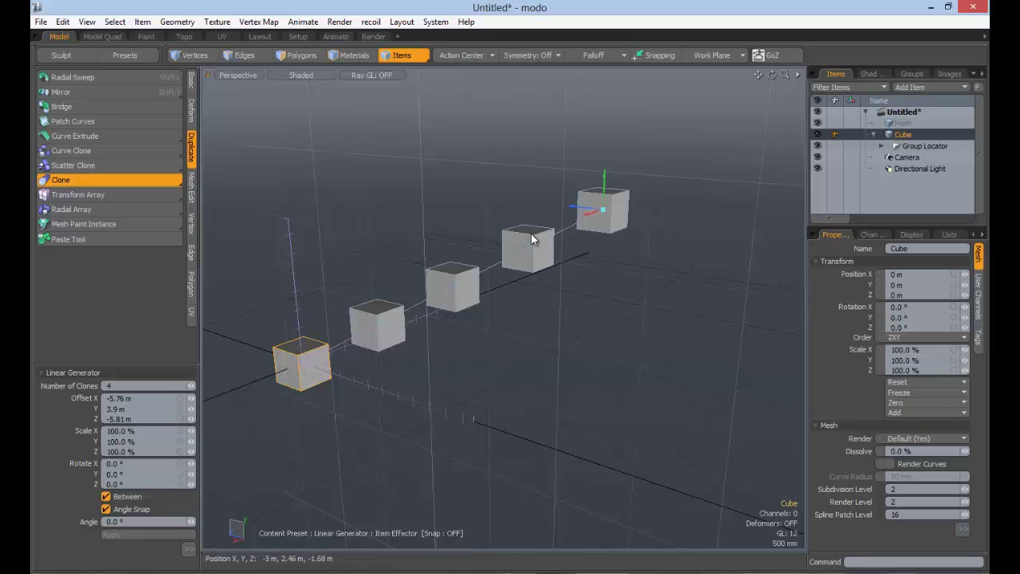
# Step: Undo the four diagonal clones and drop the Clone tool, leaving only the original cube
pyautogui.click(90, 179)
pyautogui.hotkey('ctrl', 'z')
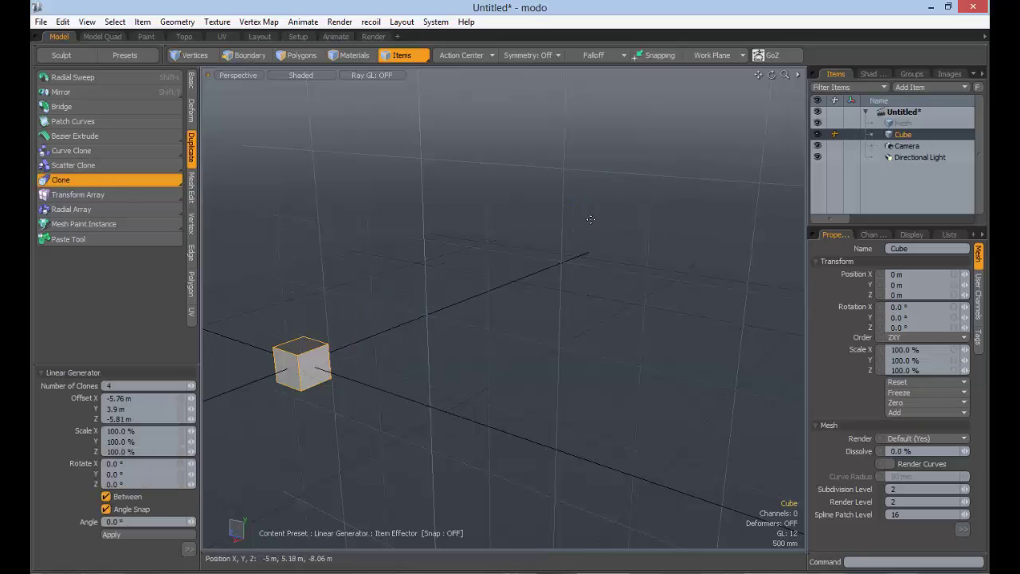
pyautogui.press('q')
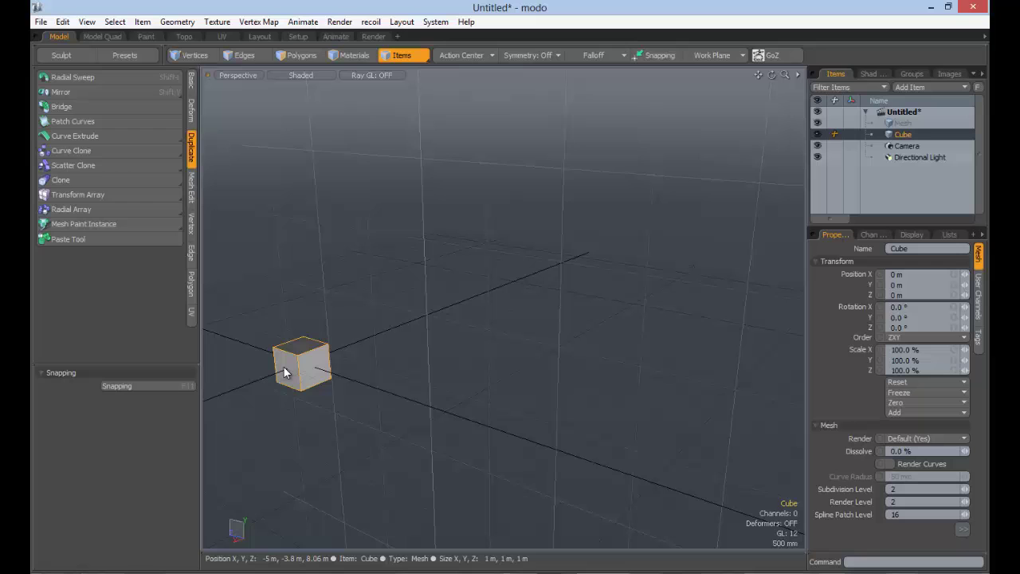
# Step: Apply Scatter Clone to the cube with a Count of 10
pyautogui.click(79, 166)
pyautogui.moveTo(380, 356)
pyautogui.keyDown('alt'); pyautogui.mouseDown()
pyautogui.moveTo(424, 312)
pyautogui.moveTo(604, 275)
pyautogui.mouseUp(); pyautogui.keyUp('alt')
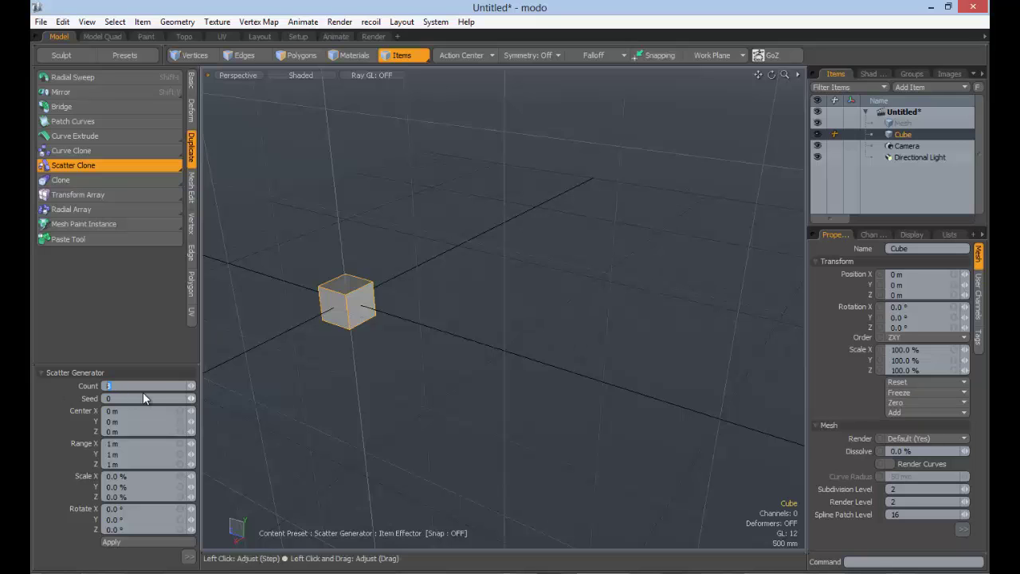
pyautogui.write('10')
pyautogui.press('Return')
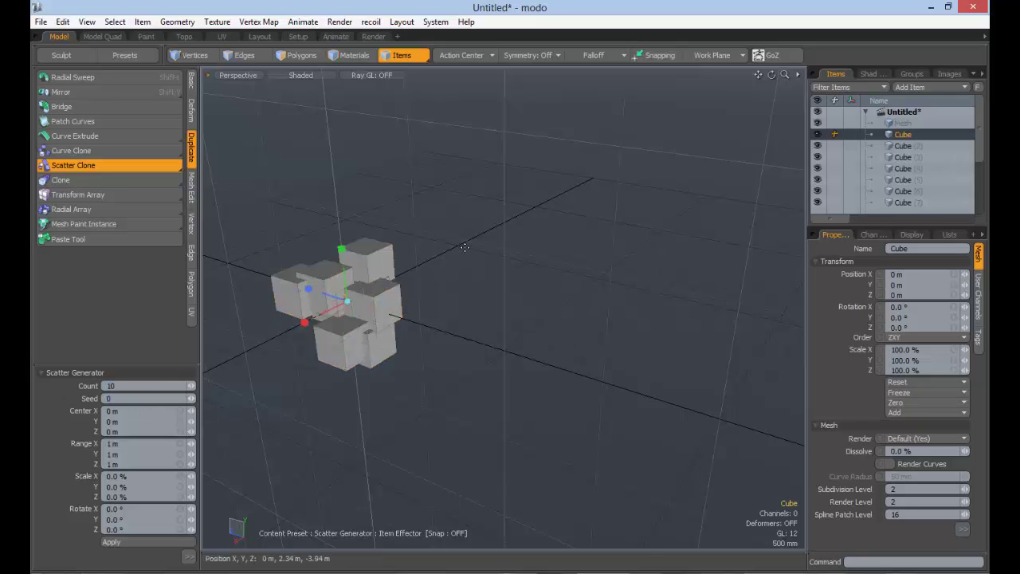
# Step: Move the scattered cubes away from the original along Z, to a Center Z of about -6.86 m
pyautogui.keyDown('alt'); pyautogui.moveTo(465, 247); pyautogui.dragTo(507, 303); pyautogui.keyUp('alt')
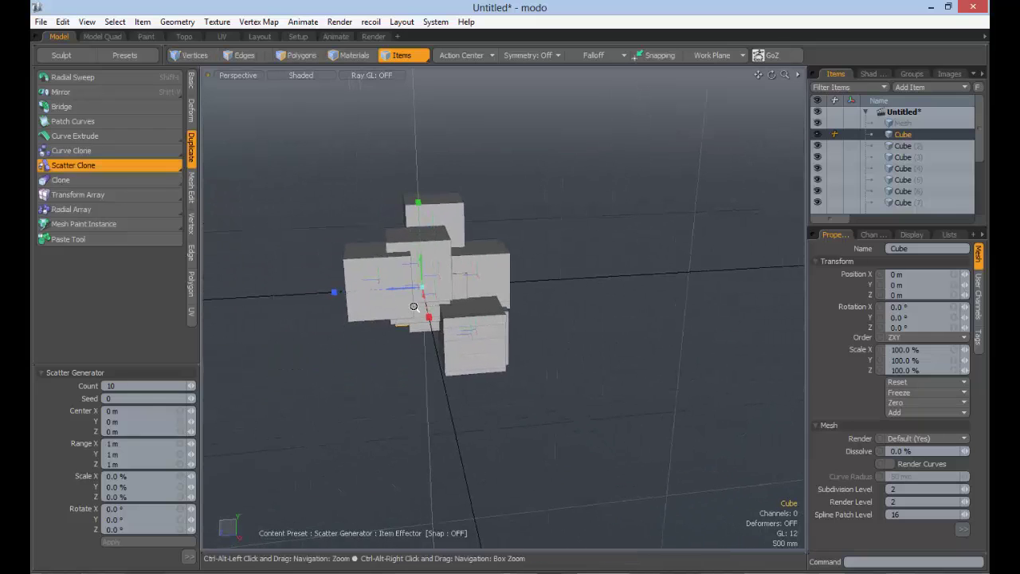
pyautogui.moveTo(414, 306)
pyautogui.keyDown('ctrl'); pyautogui.keyDown('alt'); pyautogui.mouseDown()
pyautogui.moveTo(409, 298)
pyautogui.moveTo(602, 293)
pyautogui.moveTo(345, 303)
pyautogui.moveTo(644, 284)
pyautogui.mouseUp(); pyautogui.keyUp('alt'); pyautogui.keyUp('ctrl')
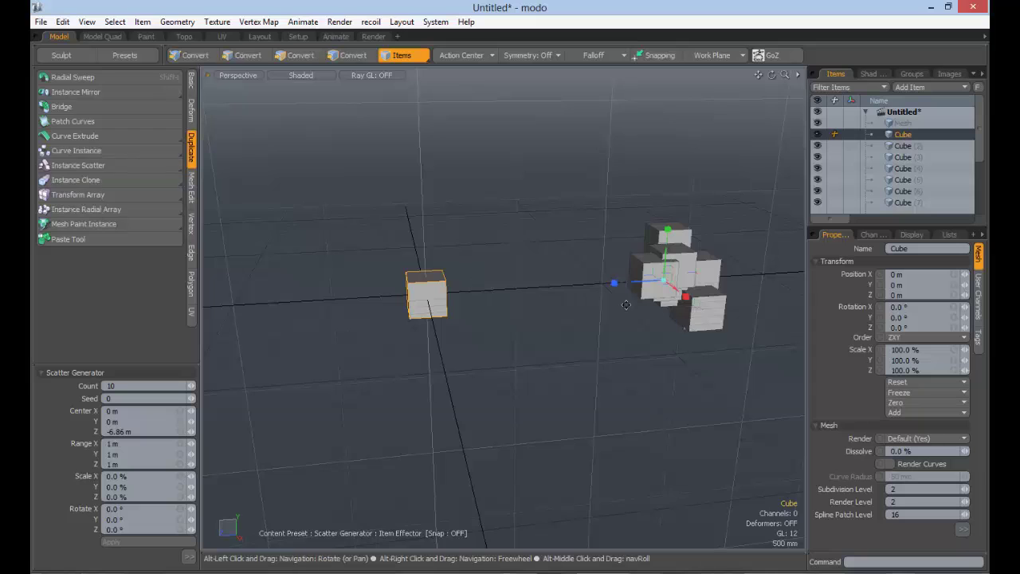
pyautogui.keyDown('alt'); pyautogui.keyDown('shift'); pyautogui.moveTo(474, 284); pyautogui.dragTo(416, 285); pyautogui.keyUp('shift'); pyautogui.keyUp('alt')
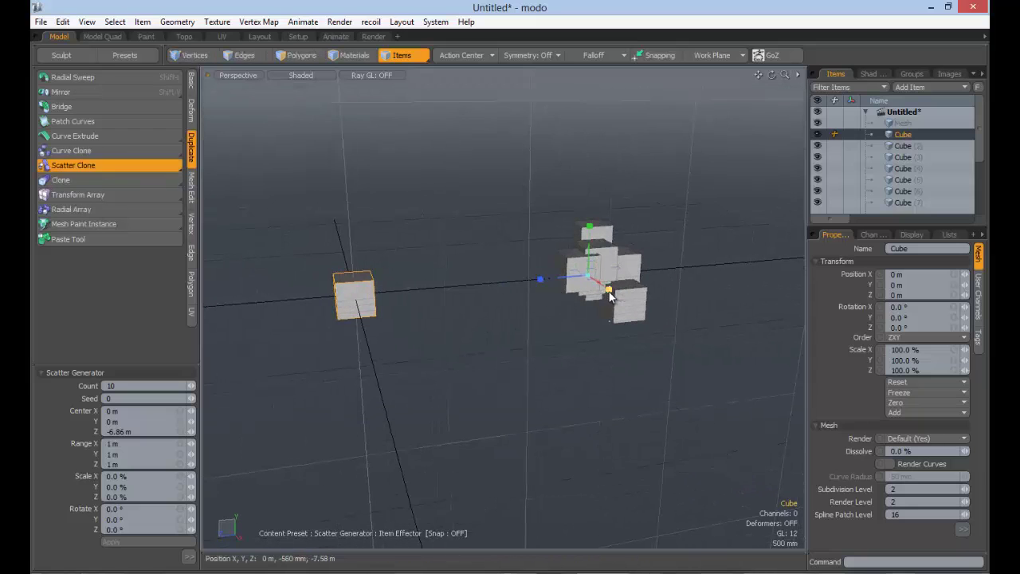
# Step: Widen the scatter range of the cloned cubes to about X 3.06 m, Y 3.04 m and Z 3.06 m
pyautogui.moveTo(610, 292); pyautogui.dragTo(598, 295)
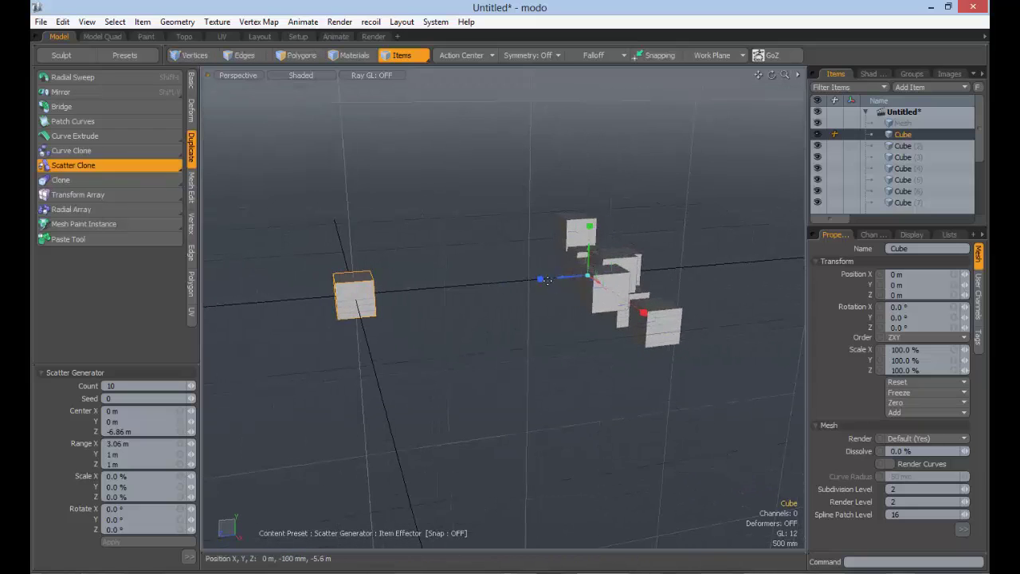
pyautogui.moveTo(540, 279); pyautogui.dragTo(471, 284)
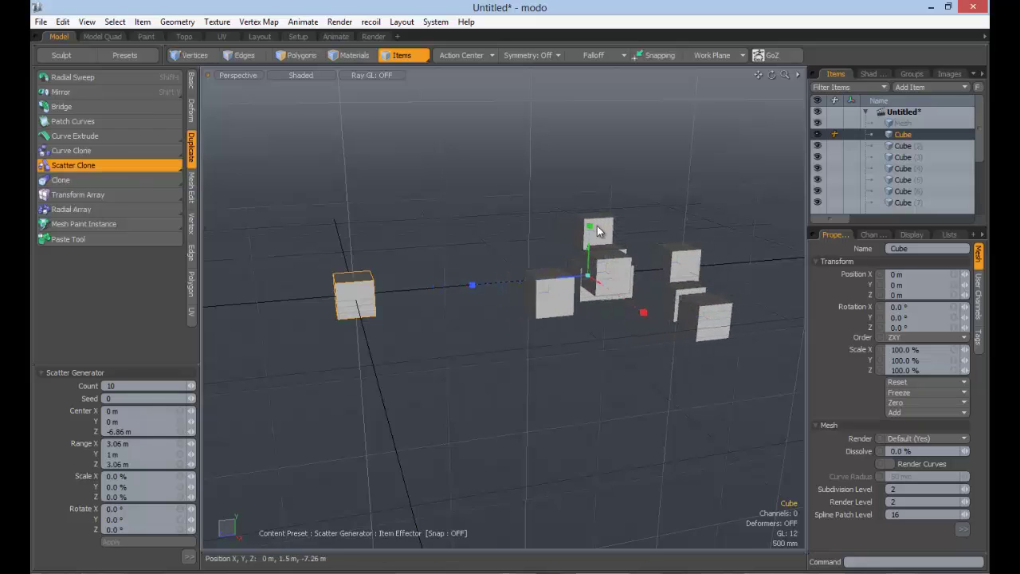
pyautogui.moveTo(590, 216); pyautogui.dragTo(753, 255)
pyautogui.keyDown('alt'); pyautogui.moveTo(450, 194); pyautogui.dragTo(447, 311); pyautogui.keyUp('alt')
pyautogui.keyDown('ctrl'); pyautogui.keyDown('alt'); pyautogui.moveTo(447, 311); pyautogui.dragTo(526, 243); pyautogui.keyUp('alt'); pyautogui.keyUp('ctrl')
# Step: Reshuffle the scattered cubes with Seed values 125 and 336, and settle on a Seed of 5895
pyautogui.moveTo(124, 398); pyautogui.dragTo(104, 403)
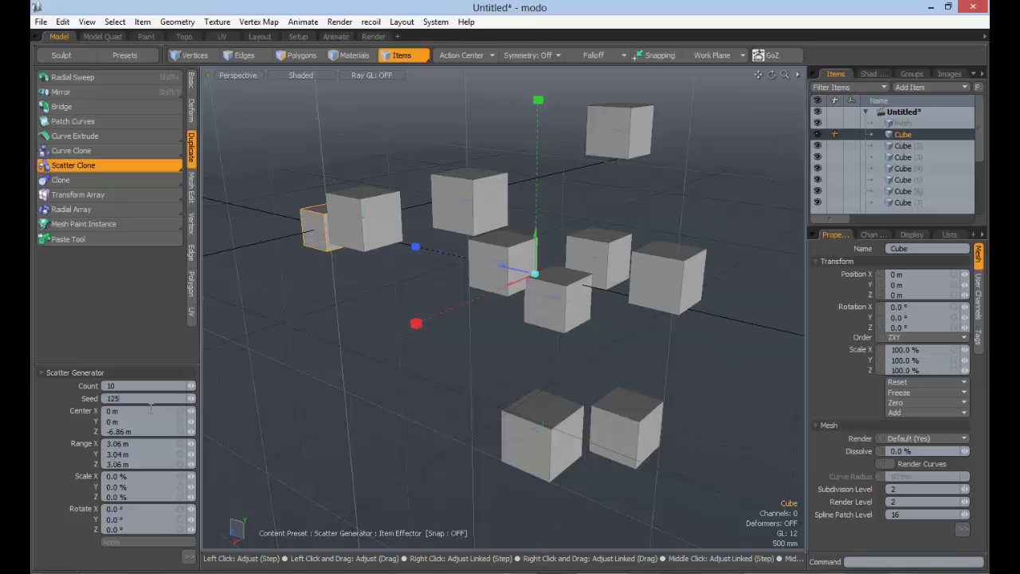
pyautogui.write('125')
pyautogui.press('Tab')
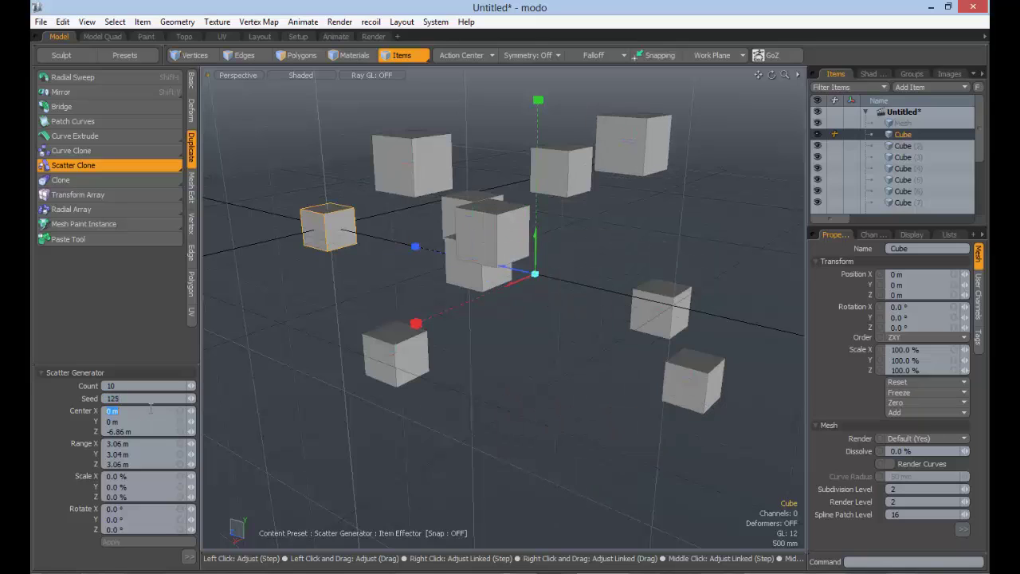
pyautogui.click(90, 401)
pyautogui.write('336')
pyautogui.press('Return')
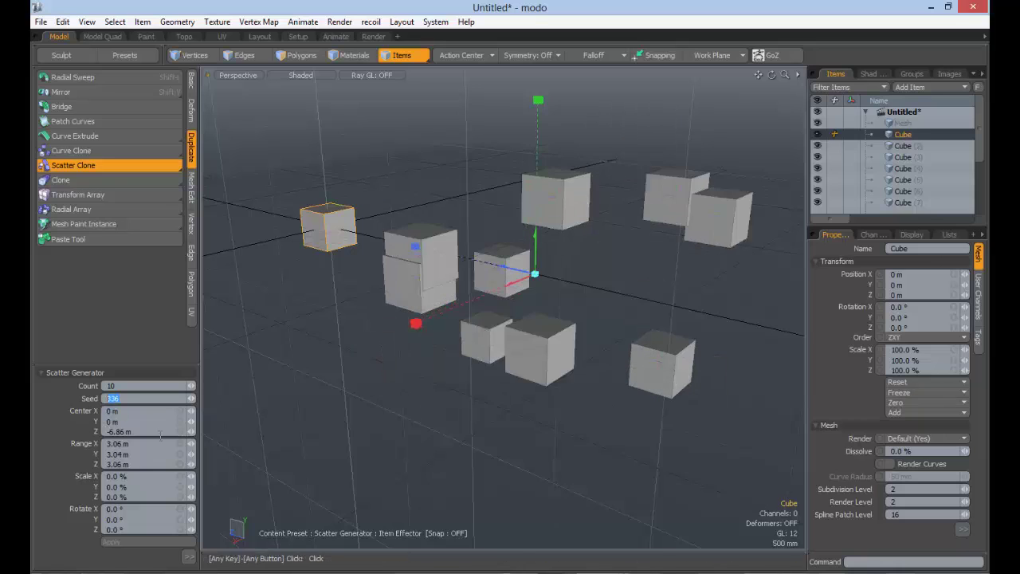
pyautogui.write('5895')
pyautogui.press('Return')
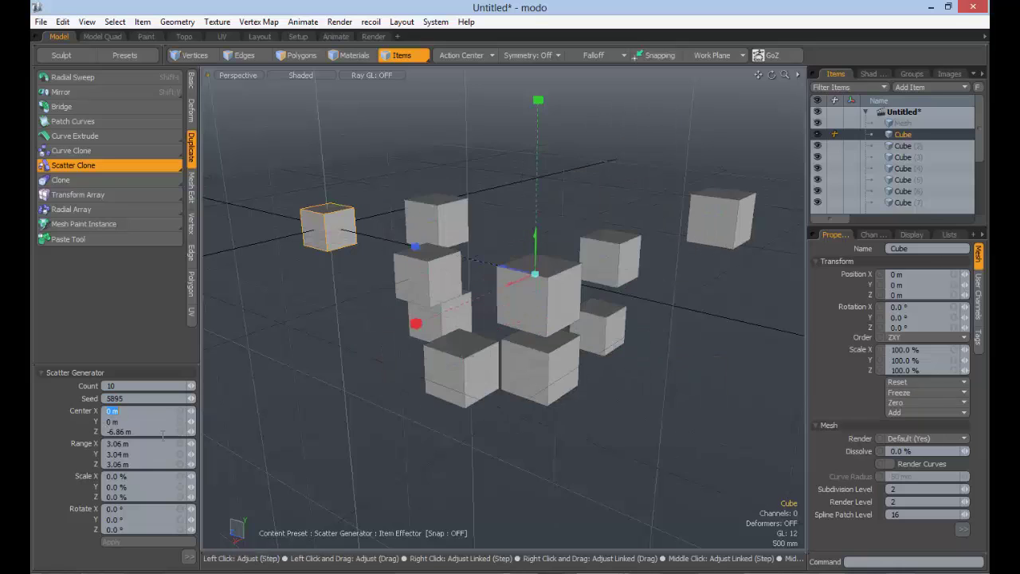
# Step: Try the Instance and Bounding Box options of the scatter's Item Effector and switch both back off
pyautogui.keyDown('alt'); pyautogui.moveTo(411, 335); pyautogui.dragTo(575, 253); pyautogui.keyUp('alt')
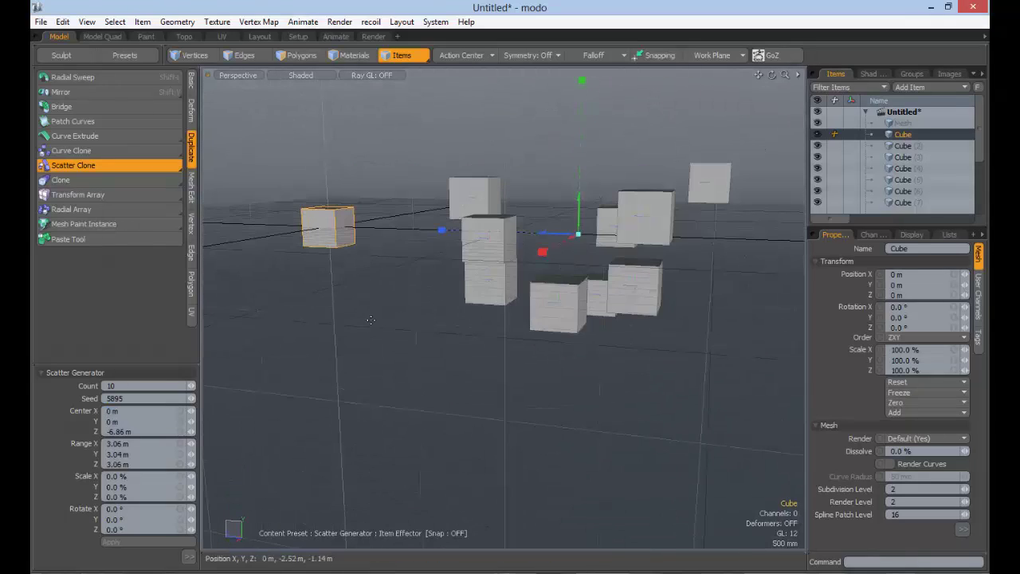
pyautogui.click(190, 556)
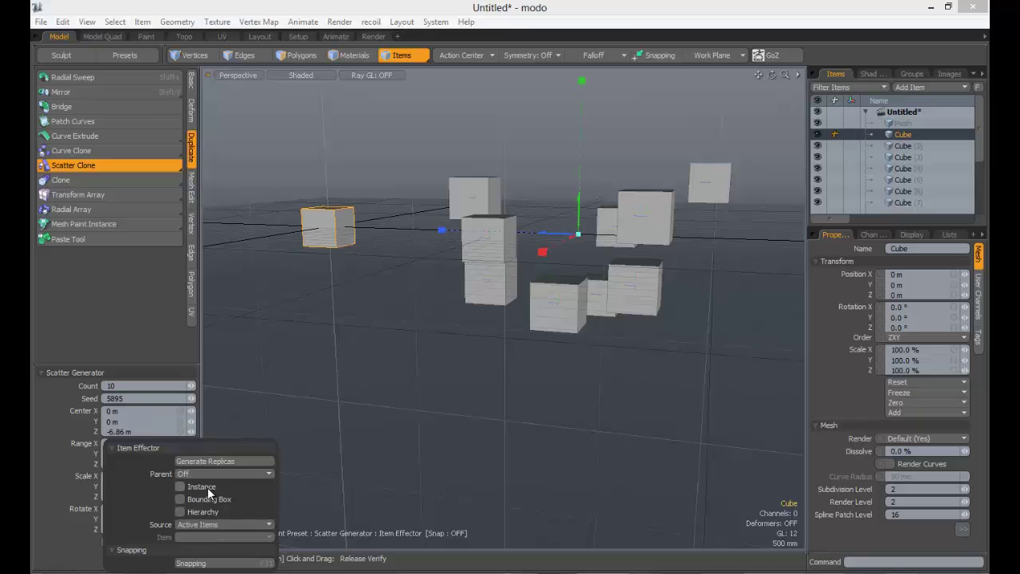
pyautogui.click(206, 488)
pyautogui.click(205, 488)
pyautogui.click(210, 501)
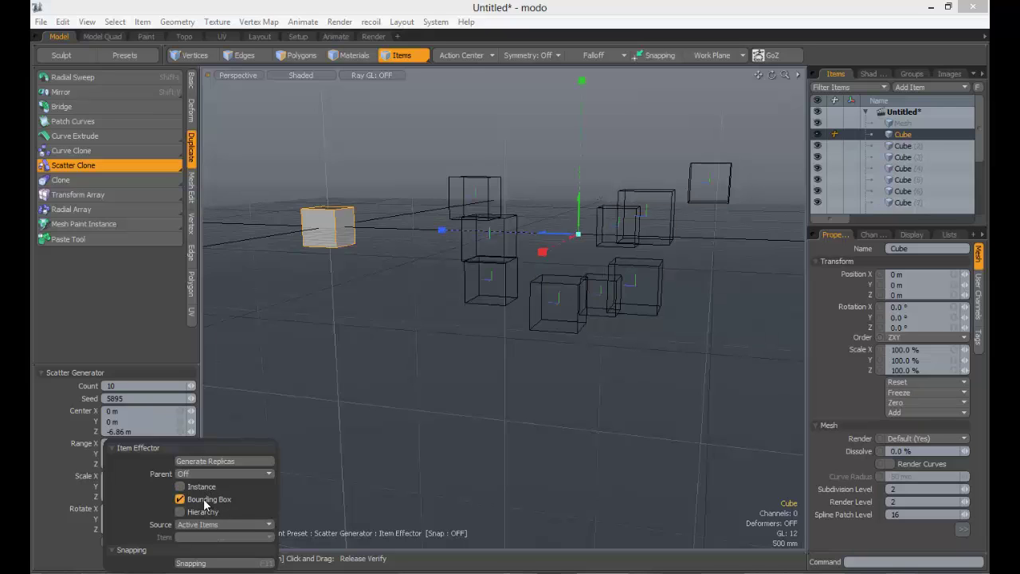
pyautogui.click(204, 499)
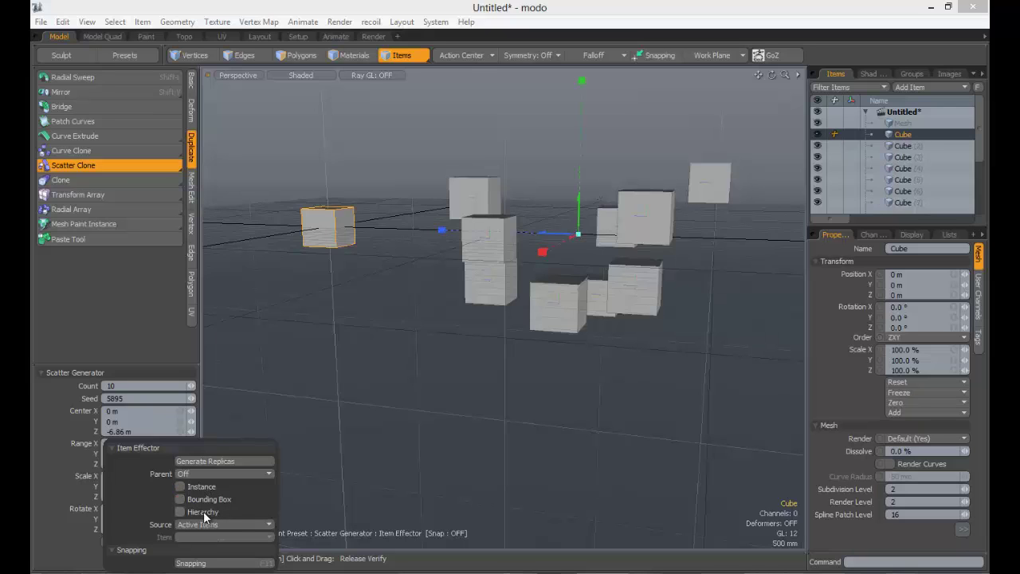
# Step: Review the Hierarchy option and the Parent choices in the scatter's Item Effector settings
pyautogui.click(203, 512)
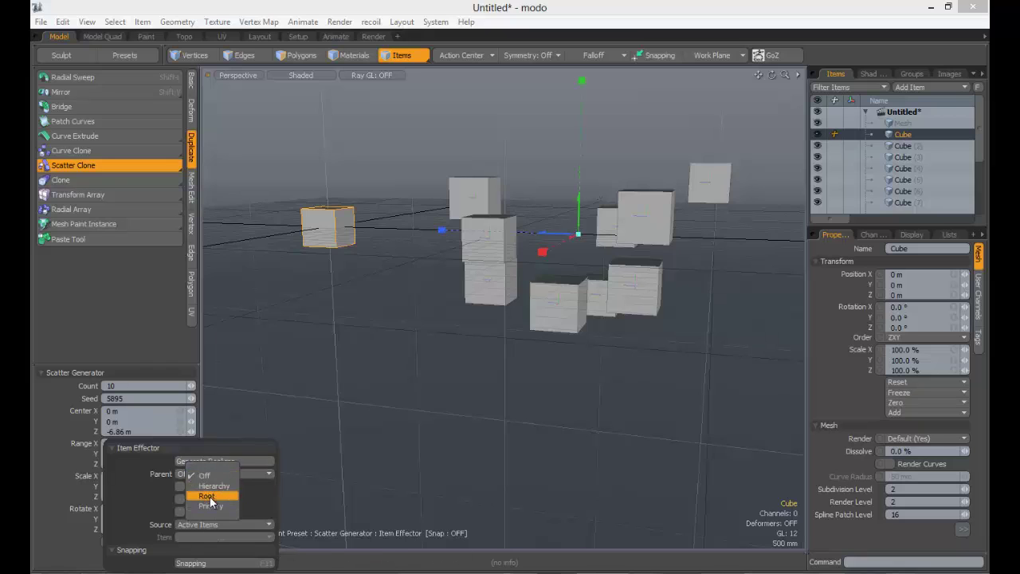
pyautogui.click(208, 496)
pyautogui.click(216, 475)
pyautogui.click(210, 455)
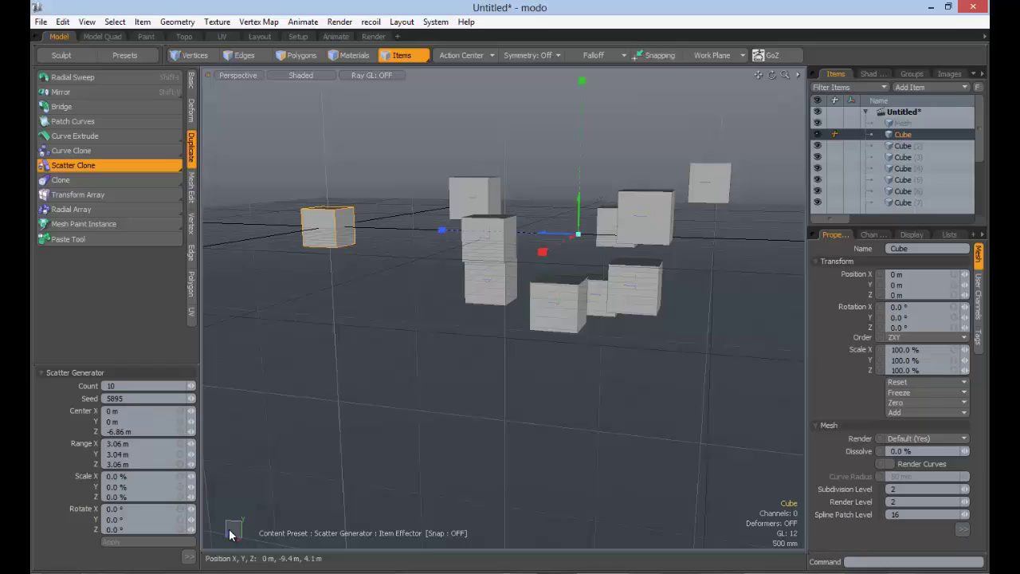
pyautogui.click(189, 557)
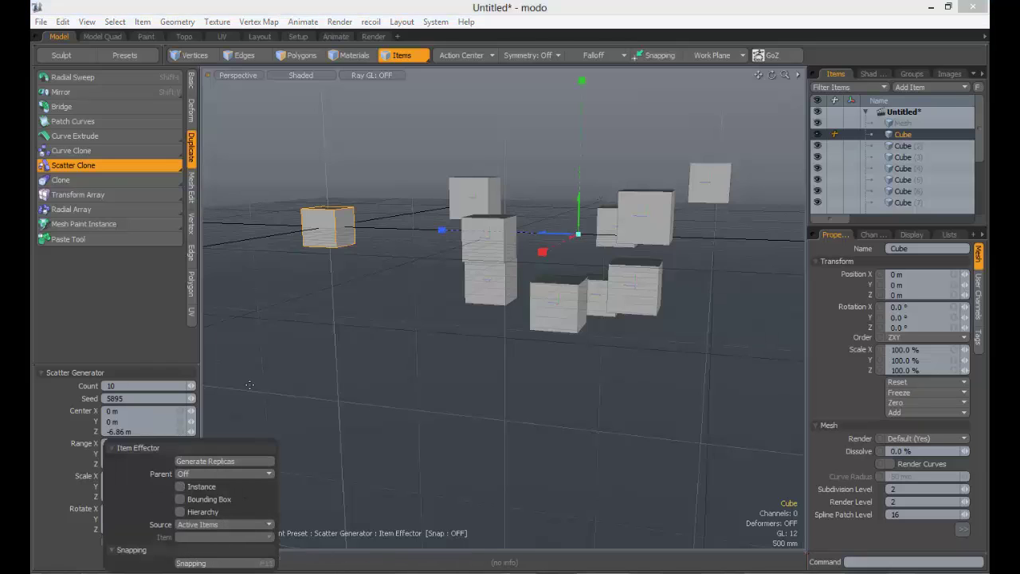
# Step: Widen the scatter range further to about 5.48 m in X and 4.18 m in Y
pyautogui.keyDown('alt'); pyautogui.moveTo(323, 447); pyautogui.dragTo(367, 323); pyautogui.keyUp('alt')
pyautogui.keyDown('alt'); pyautogui.moveTo(446, 241); pyautogui.dragTo(550, 102); pyautogui.keyUp('alt')
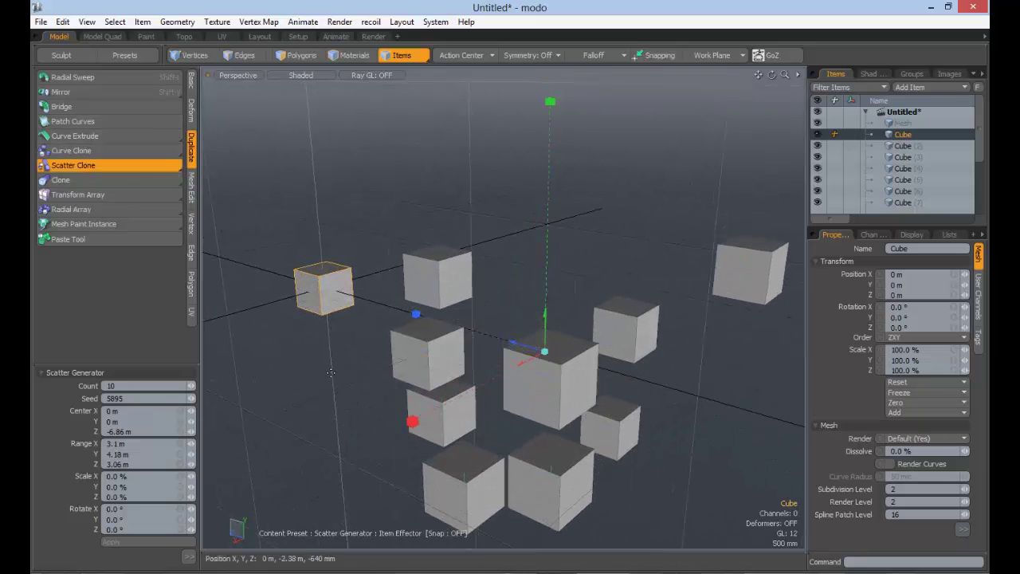
pyautogui.keyDown('alt'); pyautogui.moveTo(582, 221); pyautogui.dragTo(476, 328); pyautogui.keyUp('alt')
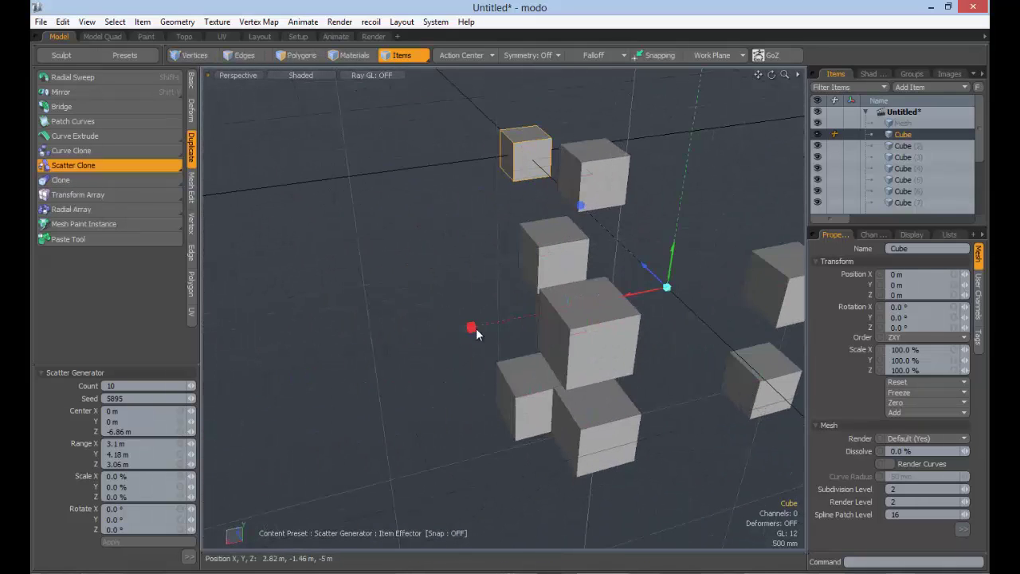
pyautogui.moveTo(390, 344); pyautogui.dragTo(321, 358)
# Step: Examine the spread of the scattered cubes from several angles and check the scene's shader tree and item list
pyautogui.keyDown('ctrl'); pyautogui.keyDown('alt'); pyautogui.moveTo(471, 356); pyautogui.dragTo(526, 331); pyautogui.keyUp('alt'); pyautogui.keyUp('ctrl')
pyautogui.moveTo(526, 331)
pyautogui.keyDown('alt'); pyautogui.mouseDown()
pyautogui.moveTo(456, 325)
pyautogui.moveTo(542, 322)
pyautogui.mouseUp(); pyautogui.keyUp('alt')
pyautogui.keyDown('ctrl'); pyautogui.keyDown('alt'); pyautogui.moveTo(542, 321); pyautogui.dragTo(455, 326); pyautogui.keyUp('alt'); pyautogui.keyUp('ctrl')
pyautogui.keyDown('alt'); pyautogui.moveTo(454, 325); pyautogui.dragTo(512, 350); pyautogui.keyUp('alt')
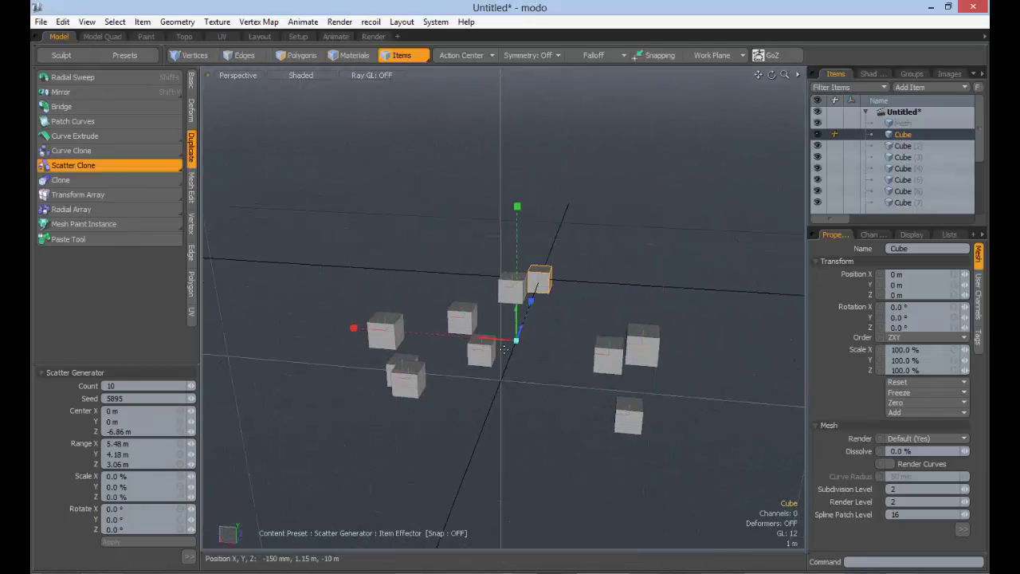
pyautogui.moveTo(537, 346)
pyautogui.keyDown('ctrl'); pyautogui.keyDown('alt'); pyautogui.mouseDown()
pyautogui.moveTo(599, 349)
pyautogui.moveTo(518, 358)
pyautogui.moveTo(603, 356)
pyautogui.moveTo(511, 342)
pyautogui.mouseUp(); pyautogui.keyUp('alt'); pyautogui.keyUp('ctrl')
pyautogui.keyDown('alt'); pyautogui.moveTo(510, 342); pyautogui.dragTo(583, 343); pyautogui.keyUp('alt')
pyautogui.moveTo(532, 354)
pyautogui.keyDown('alt'); pyautogui.keyDown('shift'); pyautogui.mouseDown()
pyautogui.moveTo(507, 336)
pyautogui.moveTo(554, 321)
pyautogui.mouseUp(); pyautogui.keyUp('shift'); pyautogui.keyUp('alt')
pyautogui.keyDown('alt'); pyautogui.moveTo(574, 356); pyautogui.dragTo(494, 374); pyautogui.keyUp('alt')
pyautogui.moveTo(568, 360)
pyautogui.keyDown('ctrl'); pyautogui.keyDown('alt'); pyautogui.mouseDown()
pyautogui.moveTo(535, 349)
pyautogui.moveTo(588, 343)
pyautogui.mouseUp(); pyautogui.keyUp('alt'); pyautogui.keyUp('ctrl')
pyautogui.moveTo(588, 342)
pyautogui.keyDown('ctrl'); pyautogui.keyDown('alt'); pyautogui.mouseDown()
pyautogui.moveTo(633, 338)
pyautogui.moveTo(583, 346)
pyautogui.mouseUp(); pyautogui.keyUp('alt'); pyautogui.keyUp('ctrl')
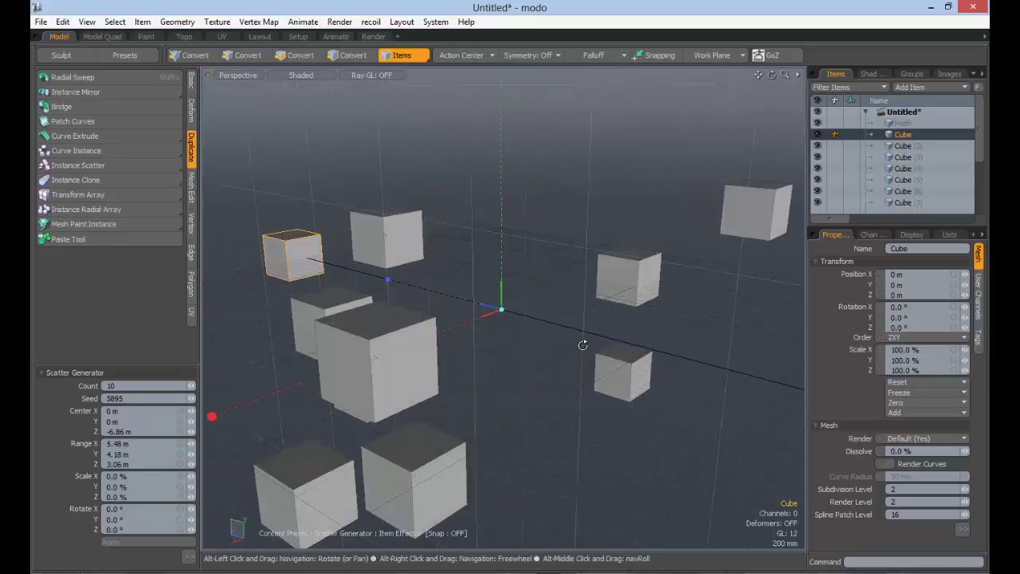
pyautogui.keyDown('ctrl'); pyautogui.keyDown('alt'); pyautogui.moveTo(651, 364); pyautogui.dragTo(471, 361); pyautogui.keyUp('alt'); pyautogui.keyUp('ctrl')
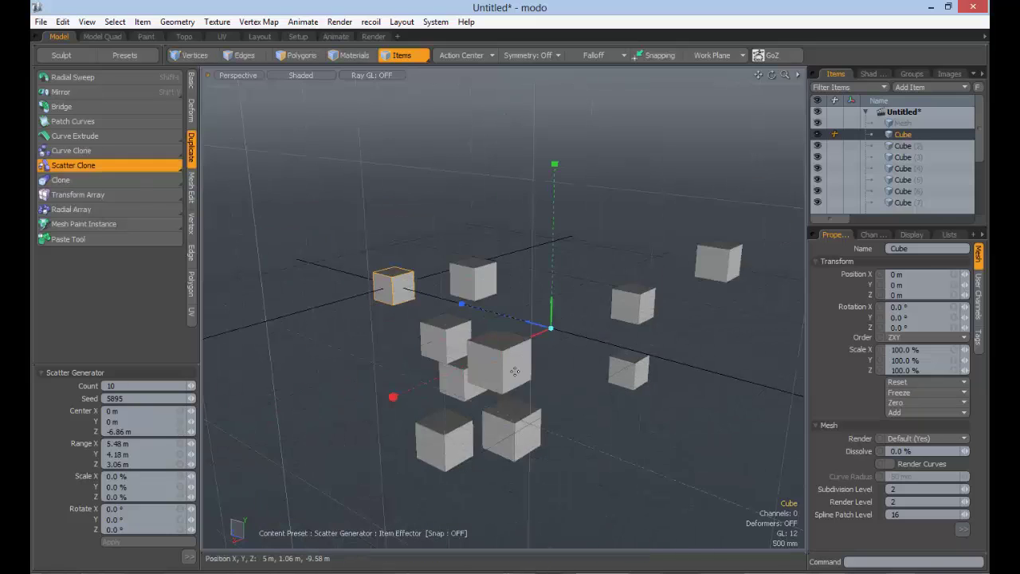
pyautogui.click(871, 74)
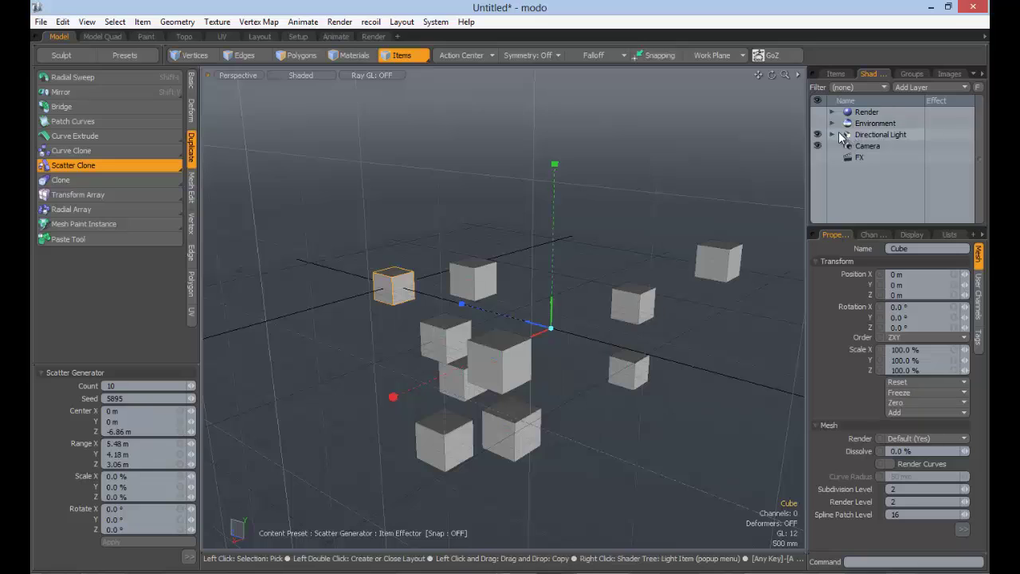
pyautogui.click(835, 74)
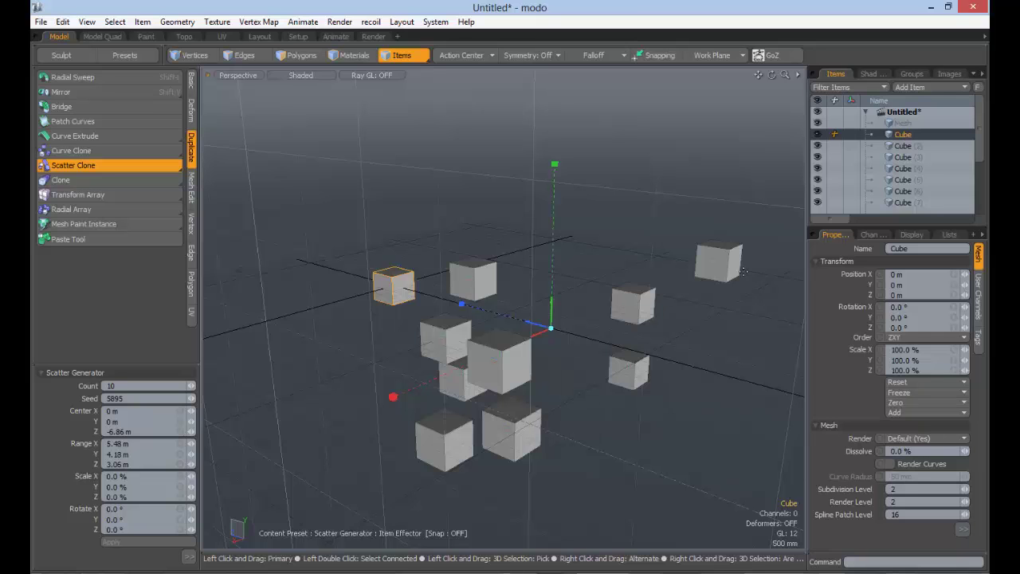
pyautogui.keyDown('ctrl'); pyautogui.keyDown('alt'); pyautogui.moveTo(744, 272); pyautogui.dragTo(518, 302); pyautogui.keyUp('alt'); pyautogui.keyUp('ctrl')
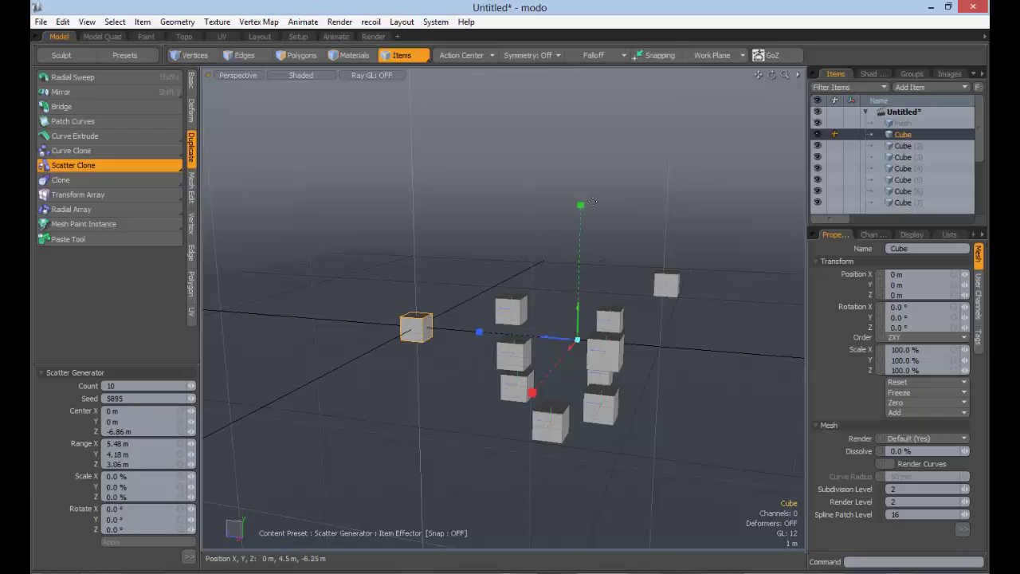
# Step: Drop the Scatter Clone tool, delete the nine scattered cubes and reselect the original cube
pyautogui.moveTo(513, 177)
pyautogui.keyDown('ctrl'); pyautogui.keyDown('alt'); pyautogui.mouseDown()
pyautogui.moveTo(621, 363)
pyautogui.moveTo(488, 246)
pyautogui.mouseUp(); pyautogui.keyUp('alt'); pyautogui.keyUp('ctrl')
pyautogui.press('Escape')
pyautogui.press('Escape')
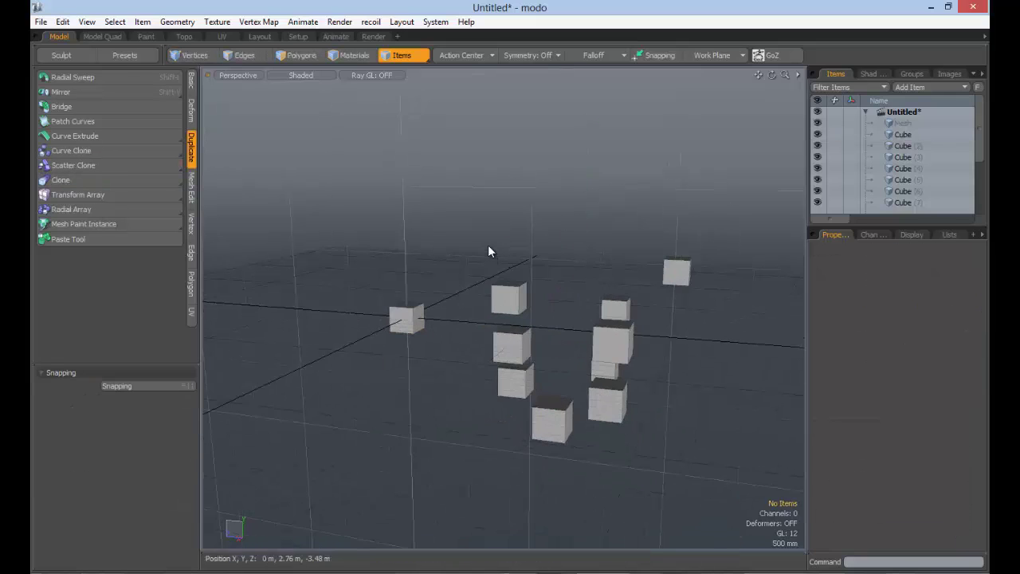
pyautogui.moveTo(481, 235)
pyautogui.mouseDown(button='right')
pyautogui.moveTo(781, 263)
pyautogui.moveTo(504, 268)
pyautogui.moveTo(495, 255)
pyautogui.mouseUp(button='right')
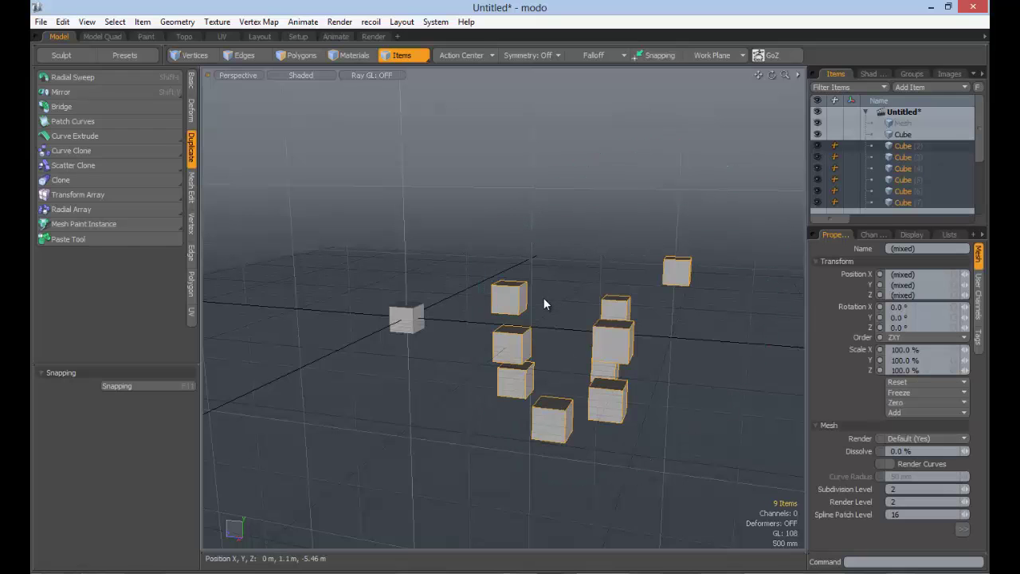
pyautogui.press('Delete')
pyautogui.click(416, 258)
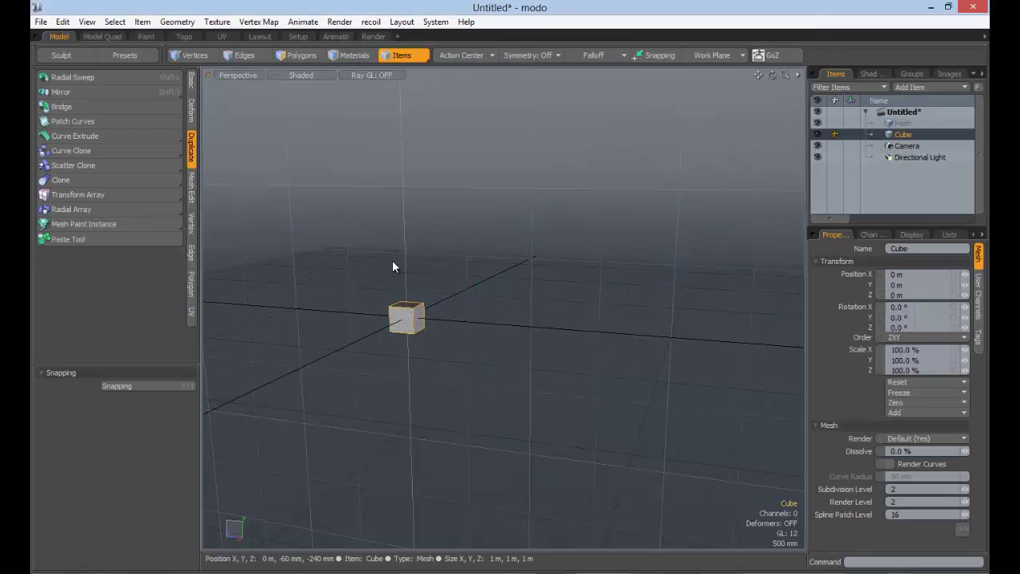
# Step: Review the available curve drawing tools, such as Pen, Curve, Bezier Curve and Sketch, and return to the duplication tools
pyautogui.keyDown('ctrl'); pyautogui.keyDown('alt'); pyautogui.moveTo(393, 260); pyautogui.dragTo(405, 269); pyautogui.keyUp('alt'); pyautogui.keyUp('ctrl')
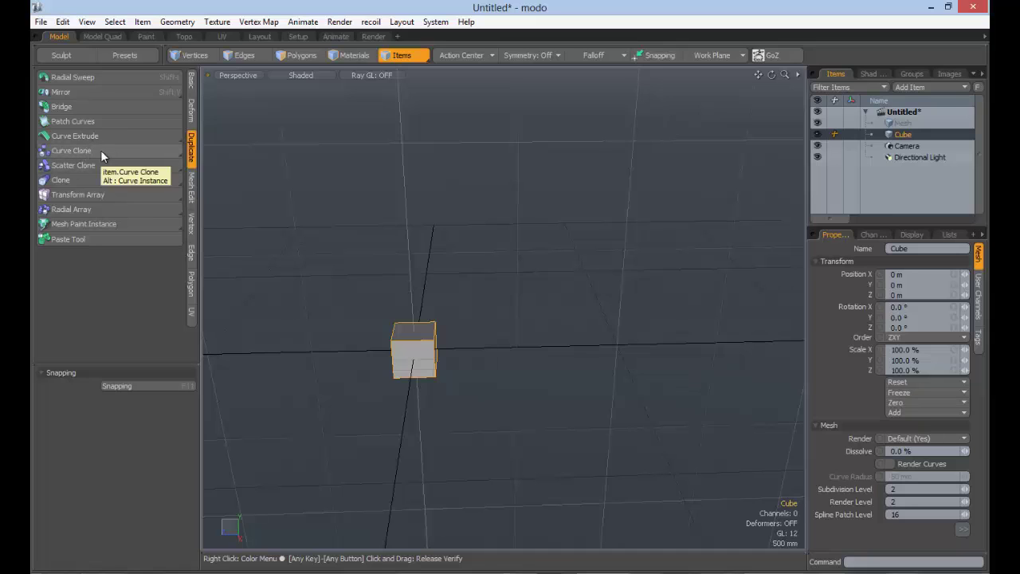
pyautogui.click(191, 77)
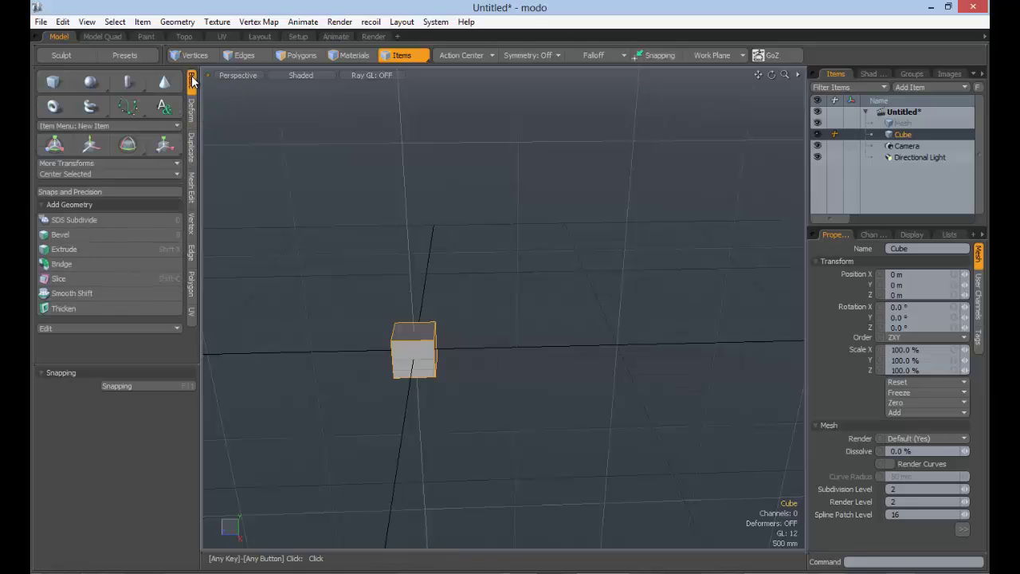
pyautogui.click(122, 112)
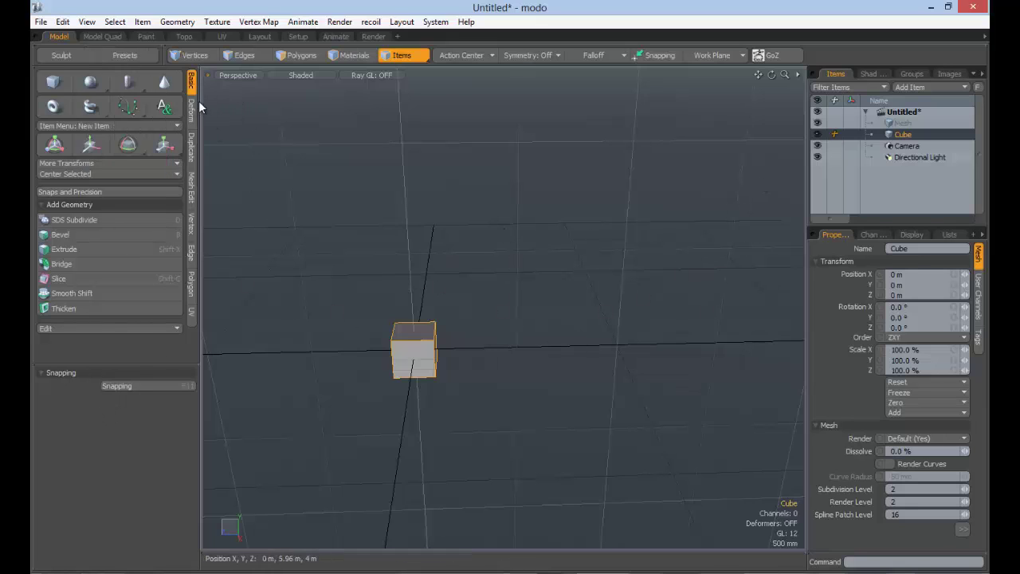
pyautogui.click(192, 153)
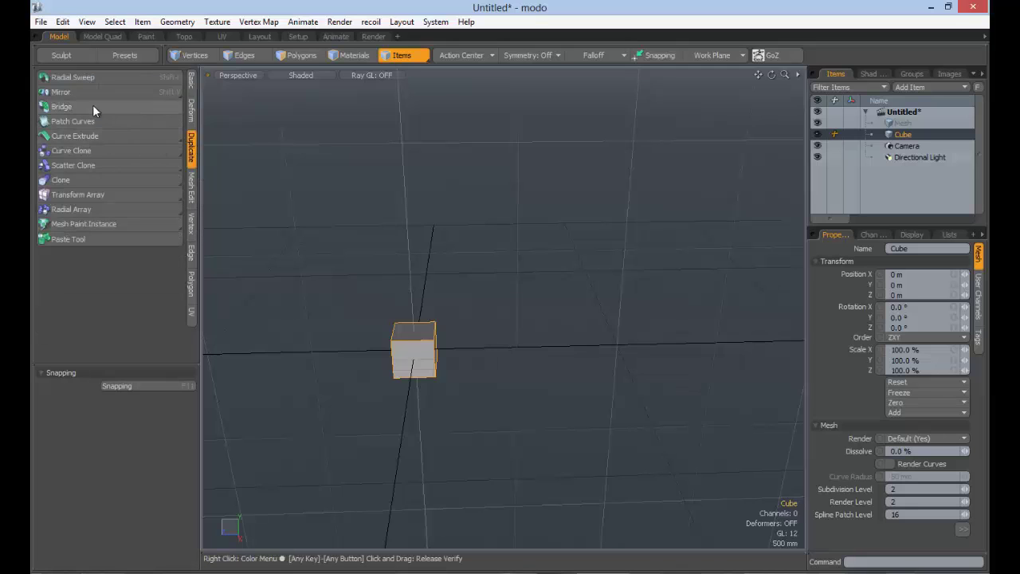
pyautogui.click(109, 152)
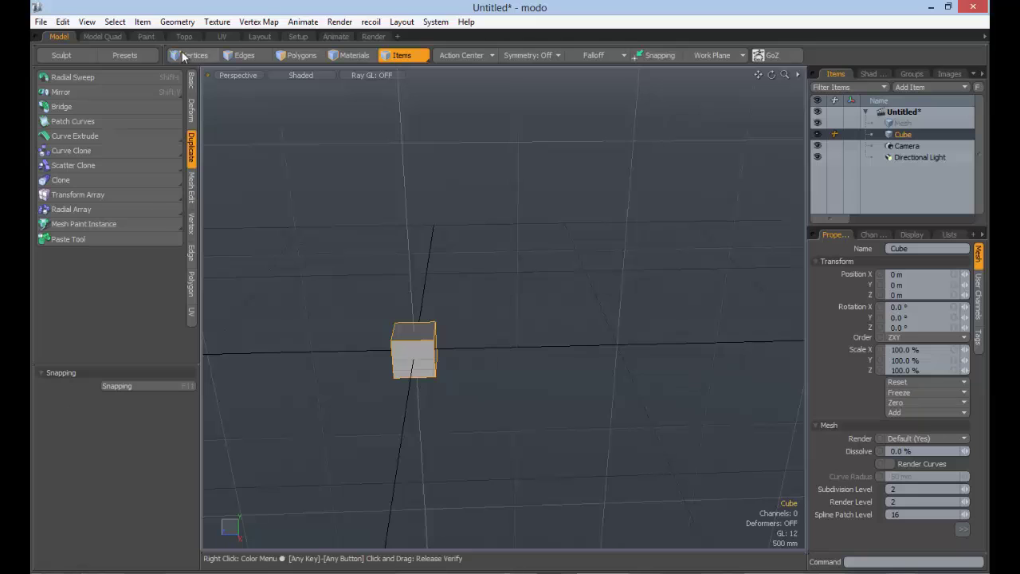
pyautogui.click(191, 81)
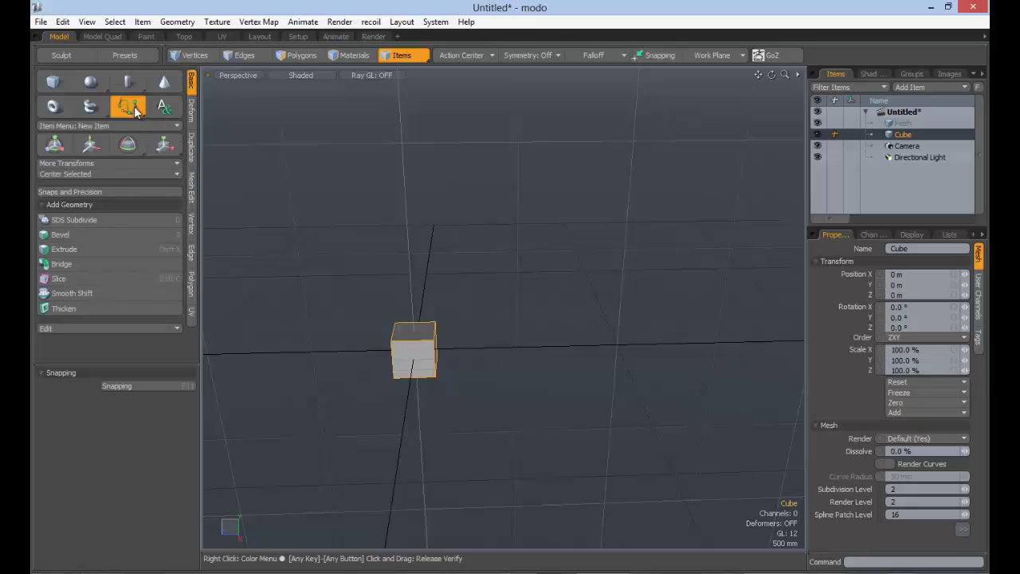
pyautogui.click(131, 107)
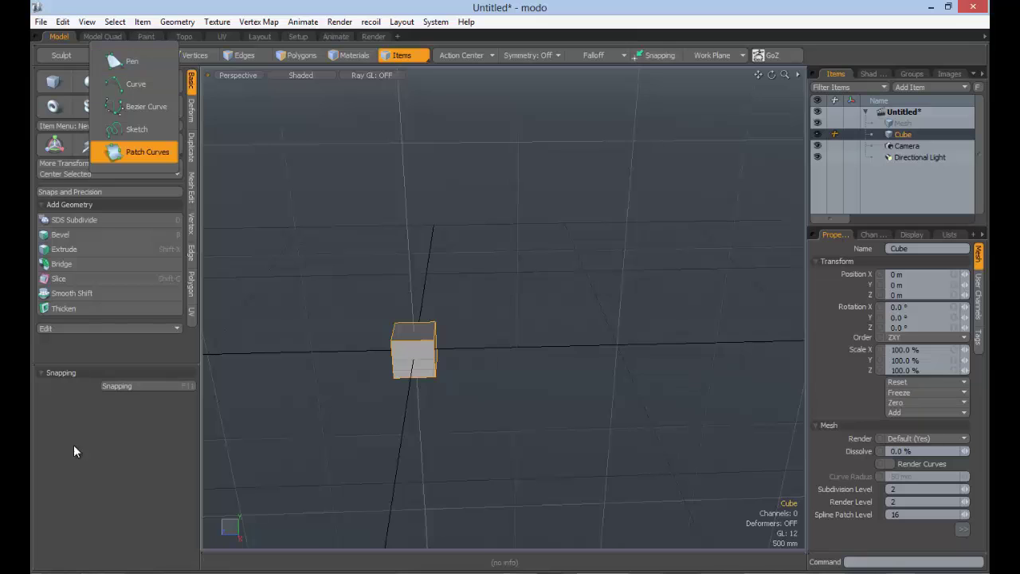
pyautogui.click(84, 503)
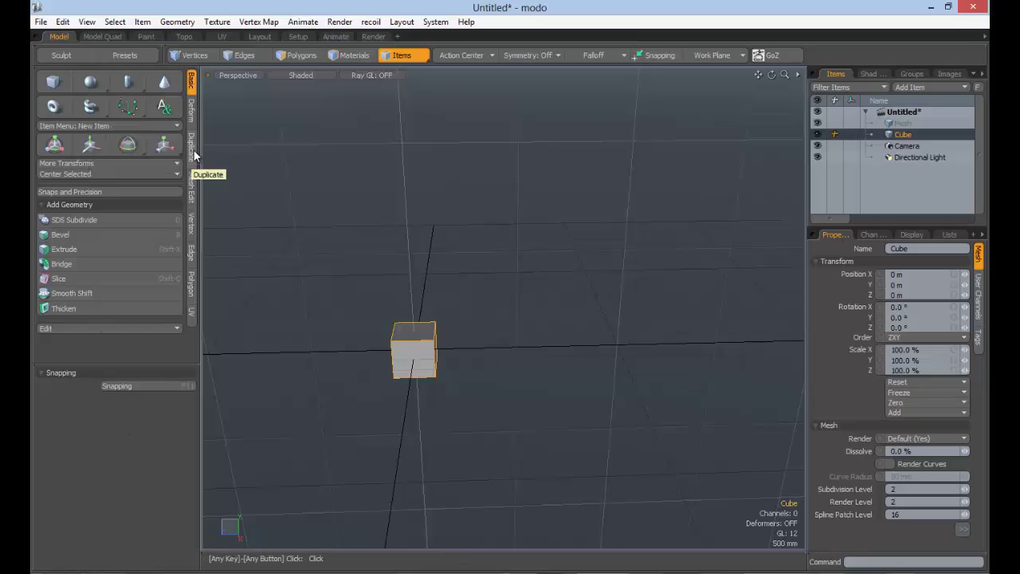
pyautogui.click(191, 152)
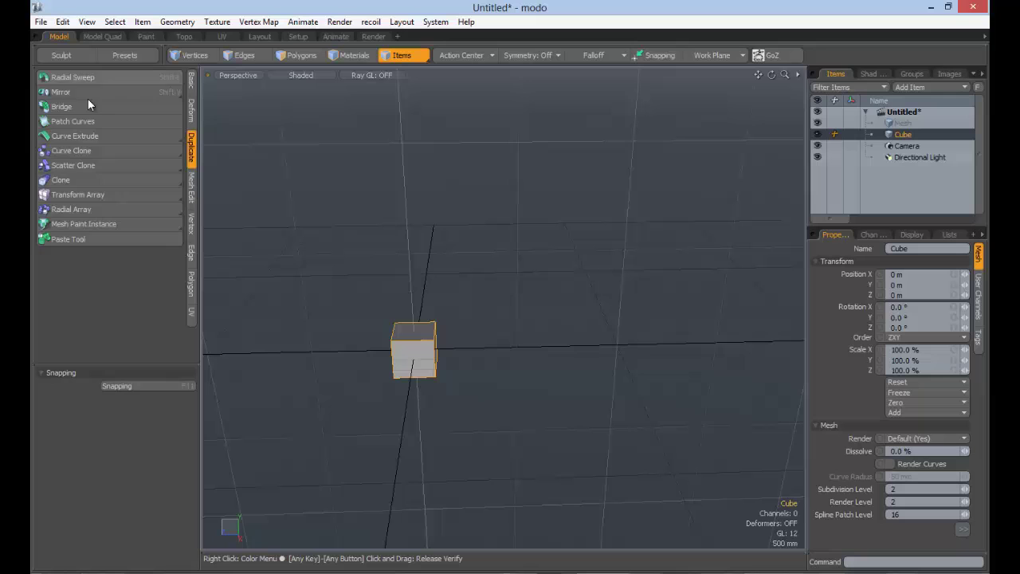
# Step: Start the Curve Clone tool on the cube and switch the viewport to the top view
pyautogui.click(90, 150)
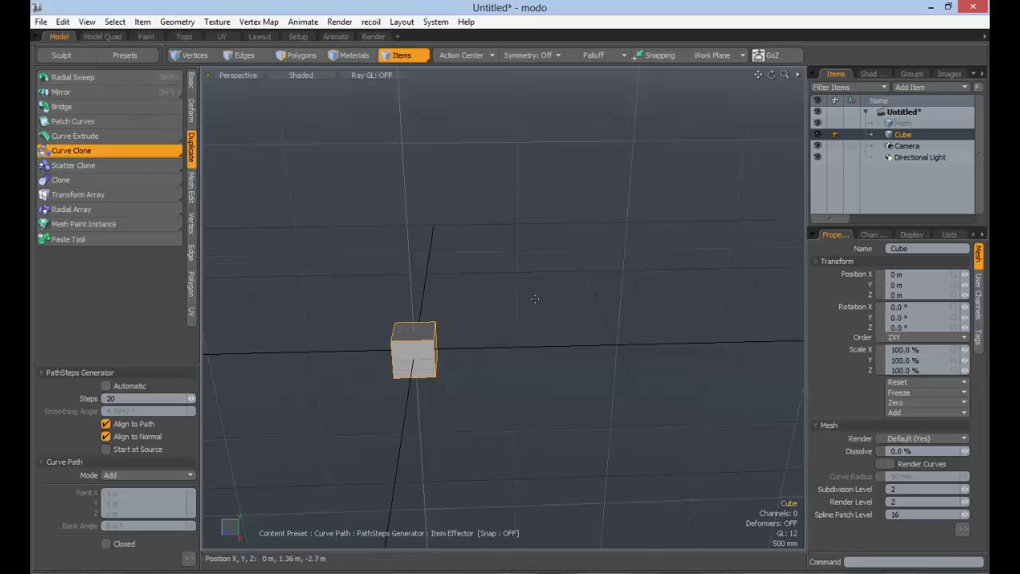
pyautogui.keyDown('alt'); pyautogui.moveTo(531, 293); pyautogui.dragTo(481, 316); pyautogui.keyUp('alt')
pyautogui.click(217, 75)
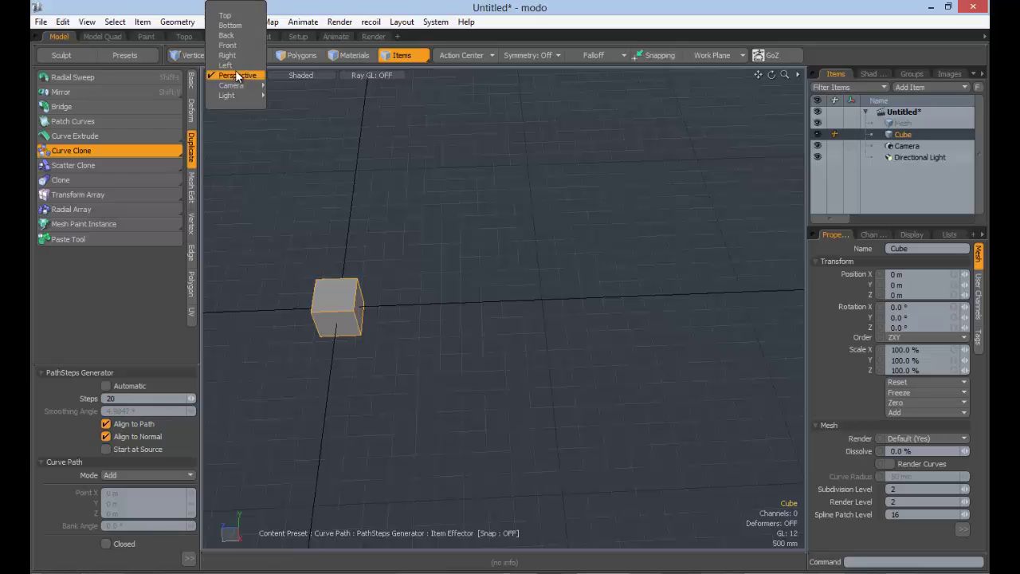
pyautogui.click(239, 18)
pyautogui.keyDown('ctrl'); pyautogui.keyDown('alt'); pyautogui.moveTo(392, 153); pyautogui.dragTo(455, 303); pyautogui.keyUp('alt'); pyautogui.keyUp('ctrl')
pyautogui.keyDown('alt'); pyautogui.keyDown('shift'); pyautogui.moveTo(455, 303); pyautogui.dragTo(365, 203); pyautogui.keyUp('shift'); pyautogui.keyUp('alt')
pyautogui.keyDown('ctrl'); pyautogui.keyDown('alt'); pyautogui.moveTo(502, 338); pyautogui.dragTo(486, 273); pyautogui.keyUp('alt'); pyautogui.keyUp('ctrl')
pyautogui.keyDown('alt'); pyautogui.keyDown('shift'); pyautogui.moveTo(486, 274); pyautogui.dragTo(414, 339); pyautogui.keyUp('shift'); pyautogui.keyUp('alt')
# Step: Place a wavy clone path from about X 2.7 m, Z -1.45 m to about X 35.9 m, Z -12.1 m
pyautogui.click(369, 327)
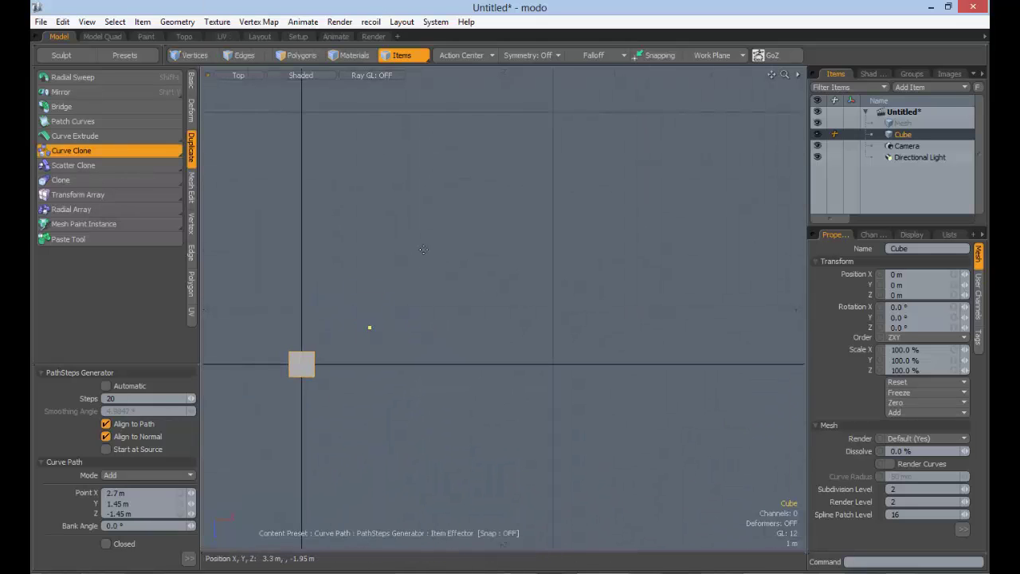
pyautogui.click(479, 198)
pyautogui.click(664, 327)
pyautogui.keyDown('alt'); pyautogui.keyDown('shift'); pyautogui.moveTo(663, 327); pyautogui.dragTo(522, 316); pyautogui.keyUp('shift'); pyautogui.keyUp('alt')
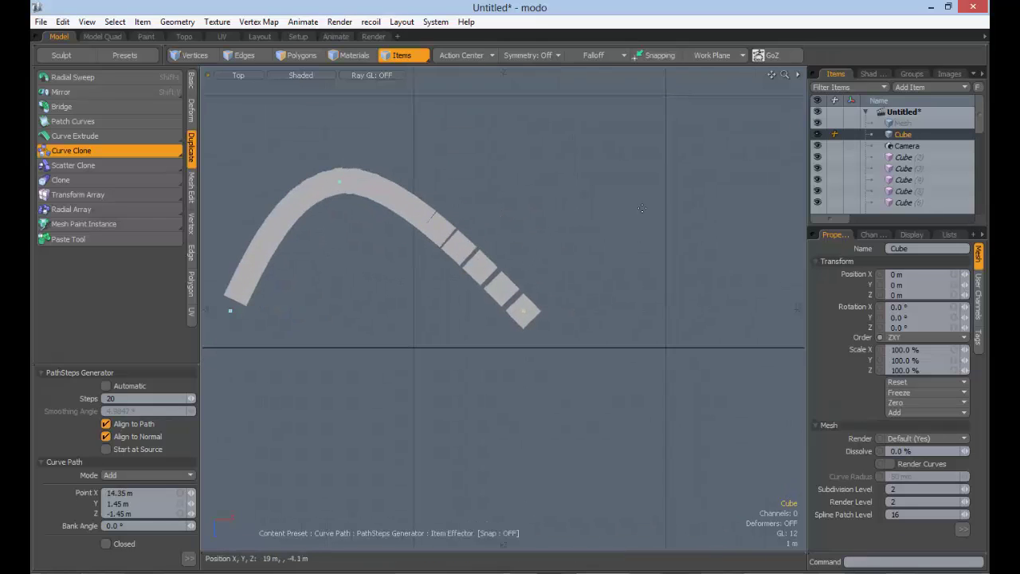
pyautogui.click(662, 158)
pyautogui.moveTo(662, 159)
pyautogui.keyDown('ctrl'); pyautogui.keyDown('alt'); pyautogui.mouseDown()
pyautogui.moveTo(589, 269)
pyautogui.moveTo(482, 265)
pyautogui.mouseUp(); pyautogui.keyUp('alt'); pyautogui.keyUp('ctrl')
pyautogui.moveTo(701, 263); pyautogui.dragTo(734, 165)
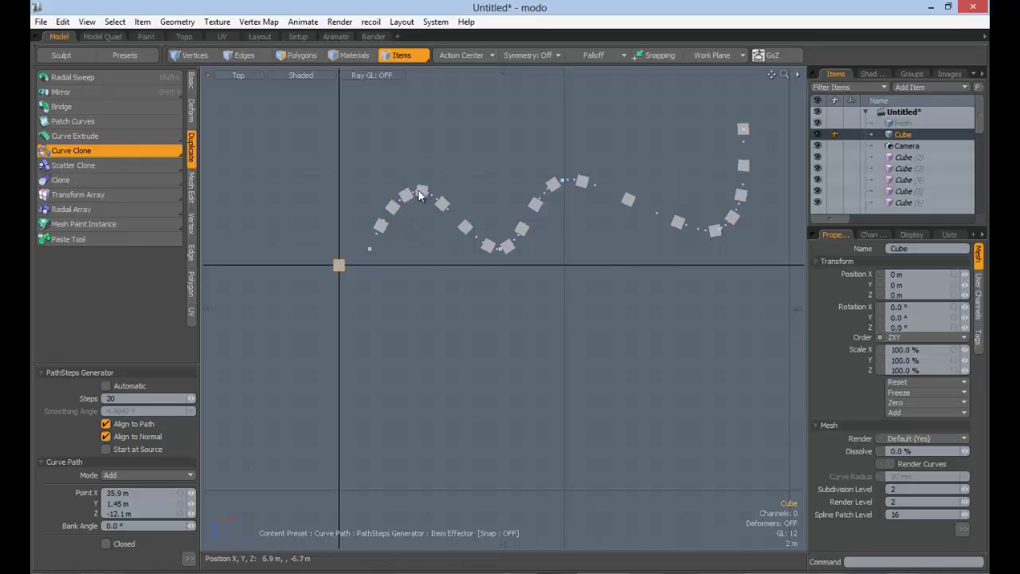
# Step: Reshape the clone path by moving its first crest to about X 9.85 m, Z -9.4 m and its second to about X 22.95 m, Z -5.15 m
pyautogui.moveTo(420, 197); pyautogui.dragTo(451, 158)
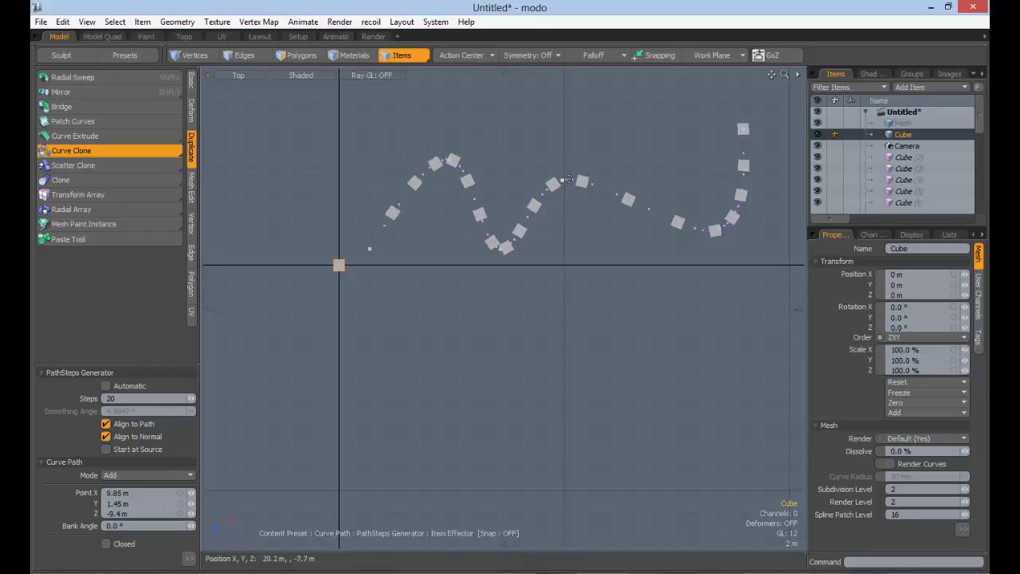
pyautogui.moveTo(567, 180); pyautogui.dragTo(572, 148)
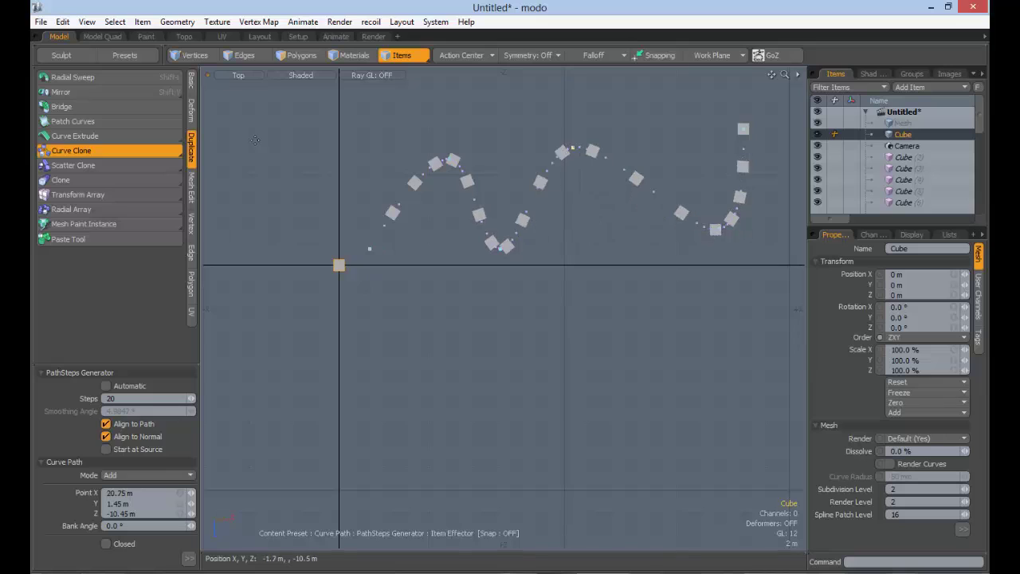
pyautogui.click(191, 83)
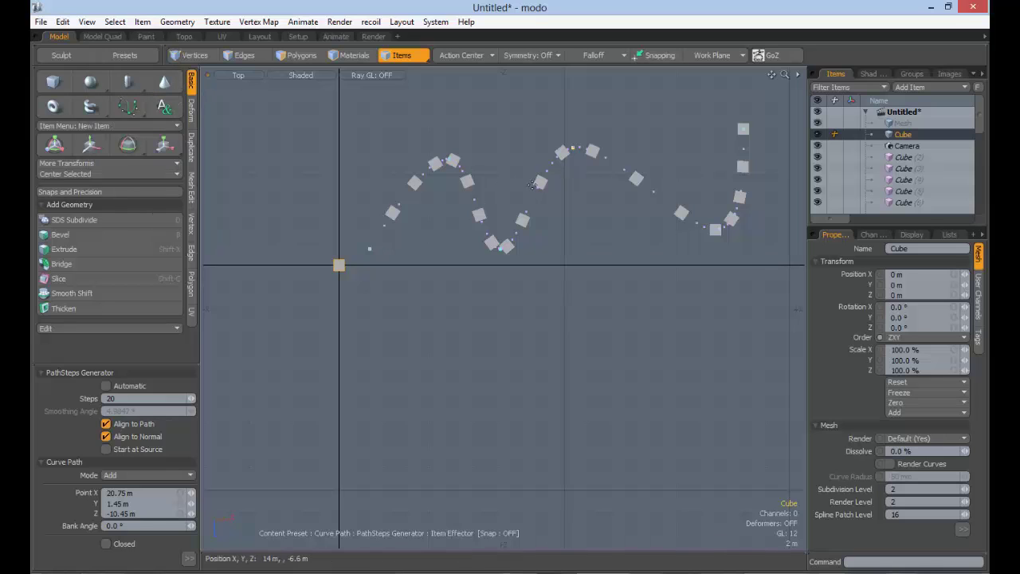
pyautogui.moveTo(573, 152); pyautogui.dragTo(597, 208)
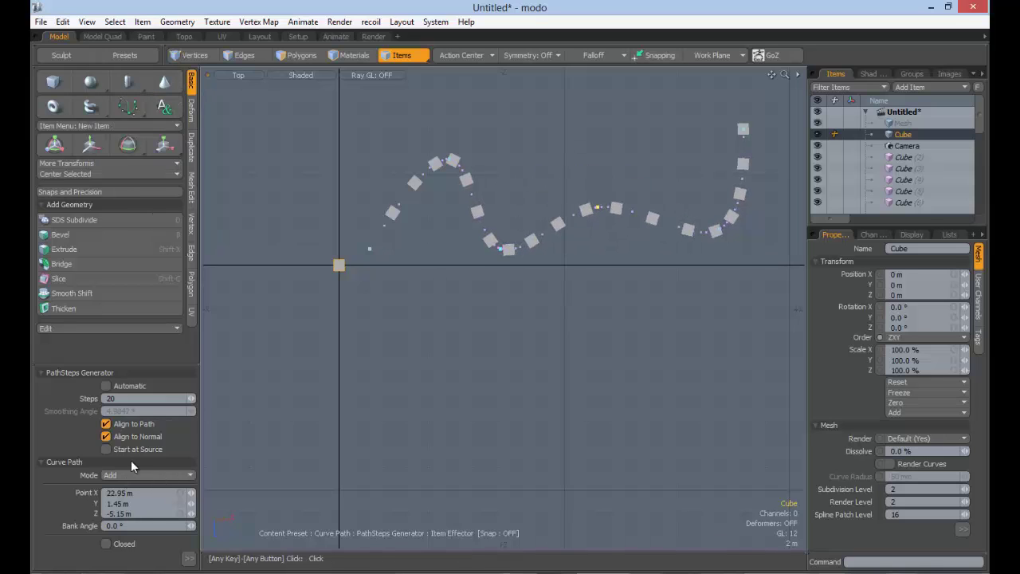
# Step: Try 10 steps along the clone path and set the number of steps back to 20
pyautogui.click(118, 398)
pyautogui.write('10')
pyautogui.press('Tab')
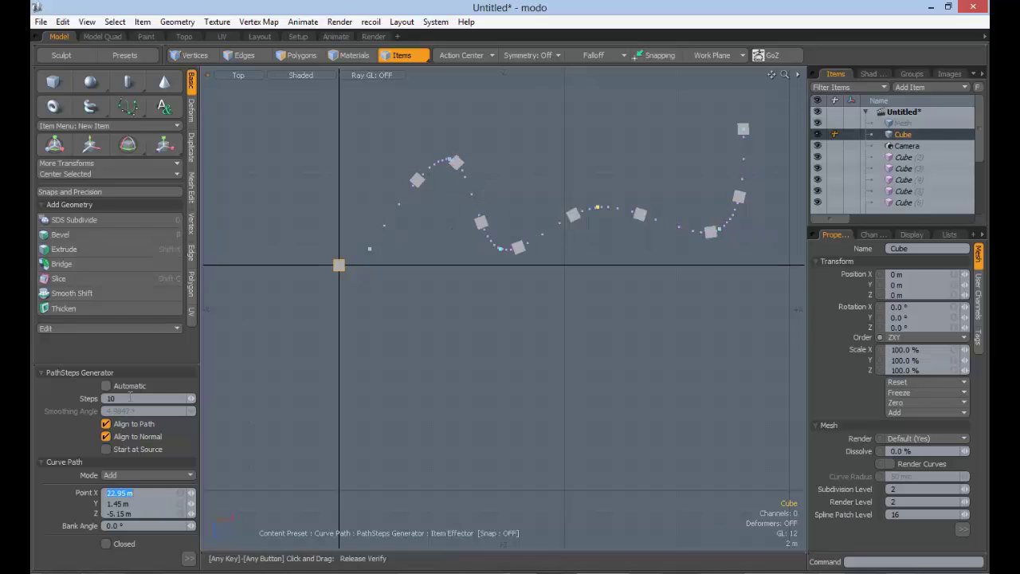
pyautogui.moveTo(121, 398); pyautogui.dragTo(64, 396)
pyautogui.write('20')
pyautogui.press('Return')
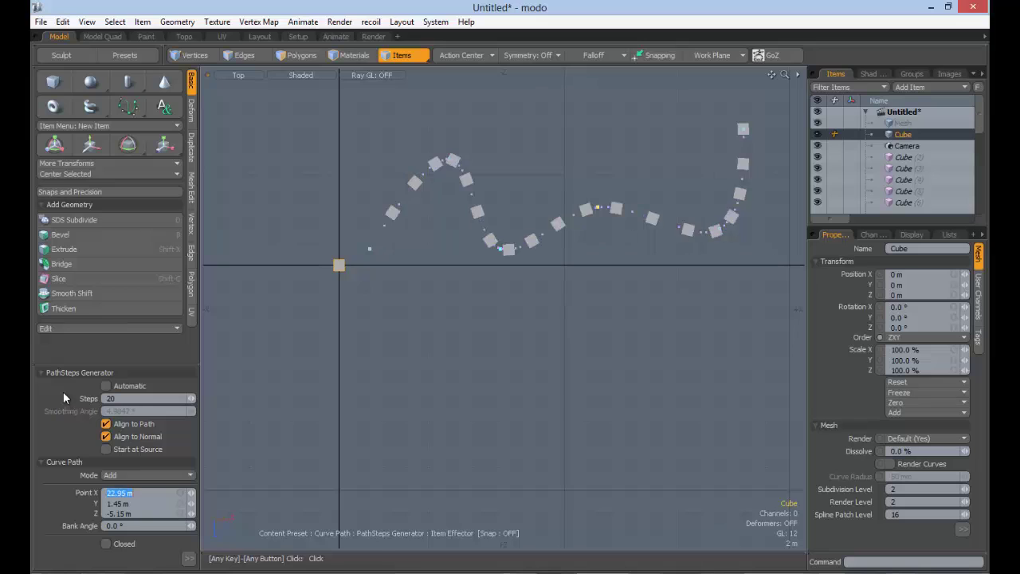
# Step: Try automatic step generation along the path, inspect the clone spacing and switch the option off again
pyautogui.click(106, 386)
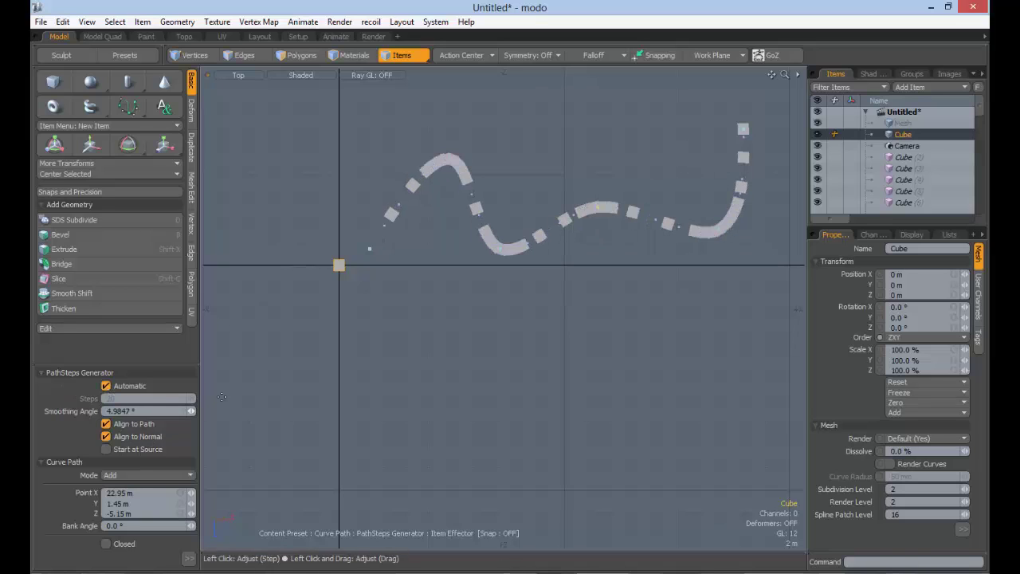
pyautogui.scroll(-4, 538, 311)
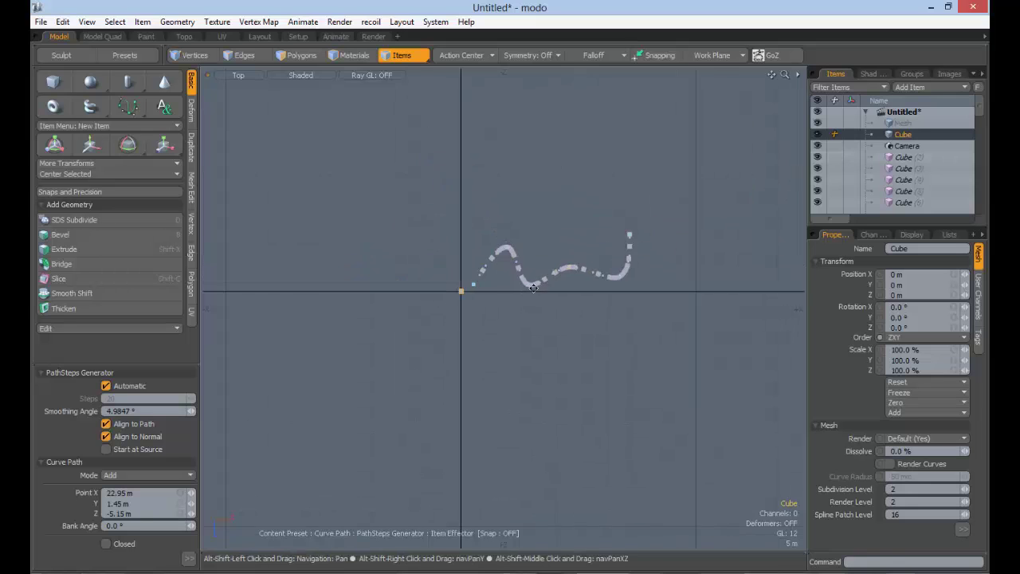
pyautogui.keyDown('alt'); pyautogui.keyDown('shift'); pyautogui.moveTo(538, 311); pyautogui.dragTo(421, 325); pyautogui.keyUp('shift'); pyautogui.keyUp('alt')
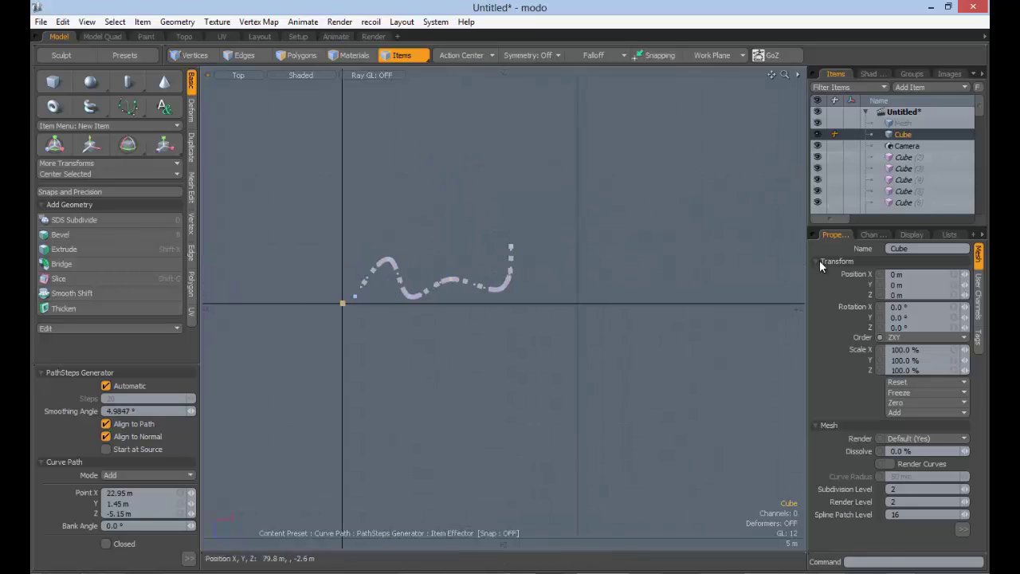
pyautogui.keyDown('alt'); pyautogui.keyDown('shift'); pyautogui.moveTo(358, 290); pyautogui.dragTo(458, 281); pyautogui.keyUp('shift'); pyautogui.keyUp('alt')
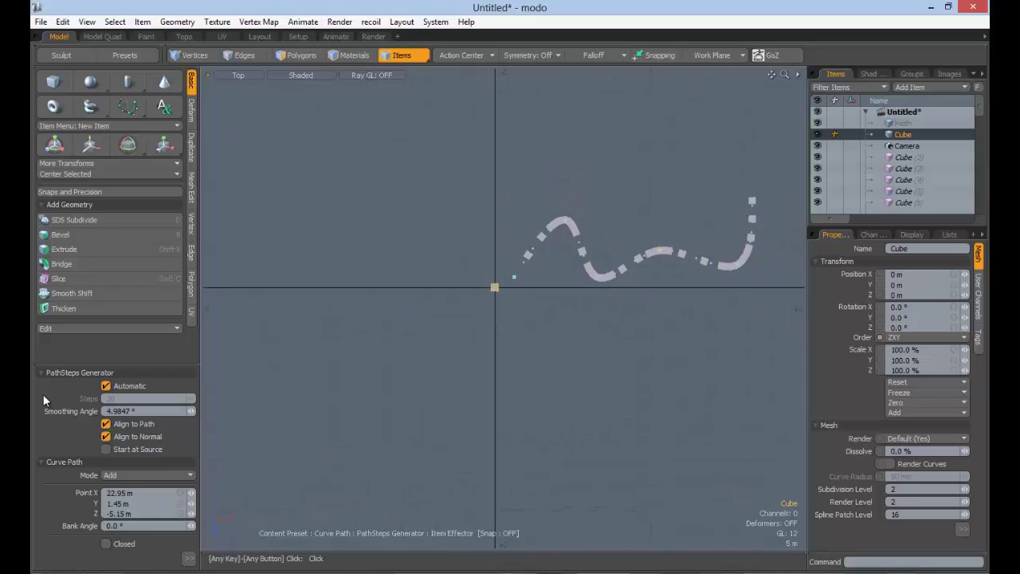
pyautogui.click(106, 386)
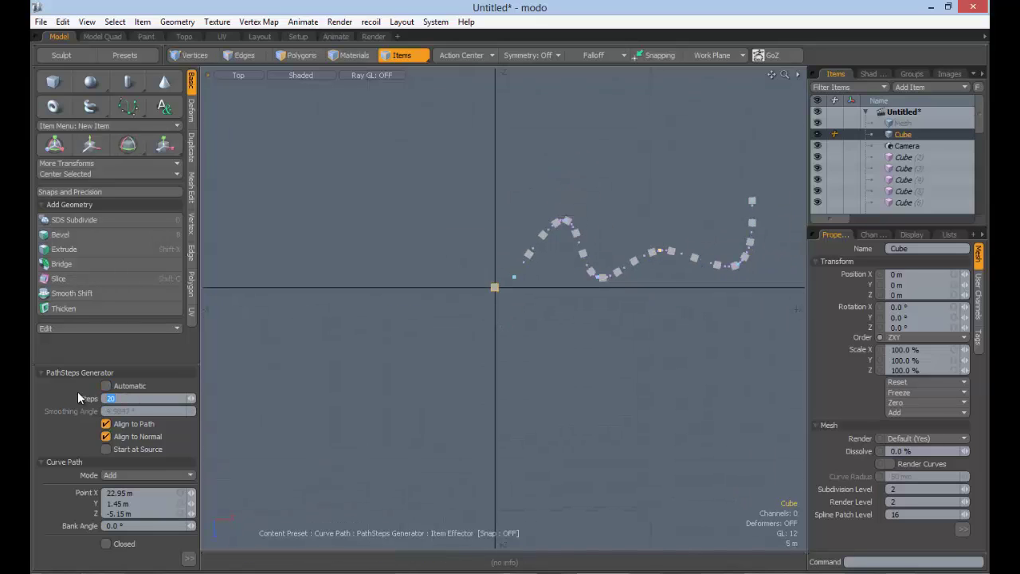
# Step: Turn off Align to Normal and Align to Path to compare the cubes' orientation, and turn both options back on
pyautogui.keyDown('ctrl'); pyautogui.keyDown('alt'); pyautogui.moveTo(570, 289); pyautogui.dragTo(606, 289); pyautogui.keyUp('alt'); pyautogui.keyUp('ctrl')
pyautogui.click(145, 435)
pyautogui.click(146, 423)
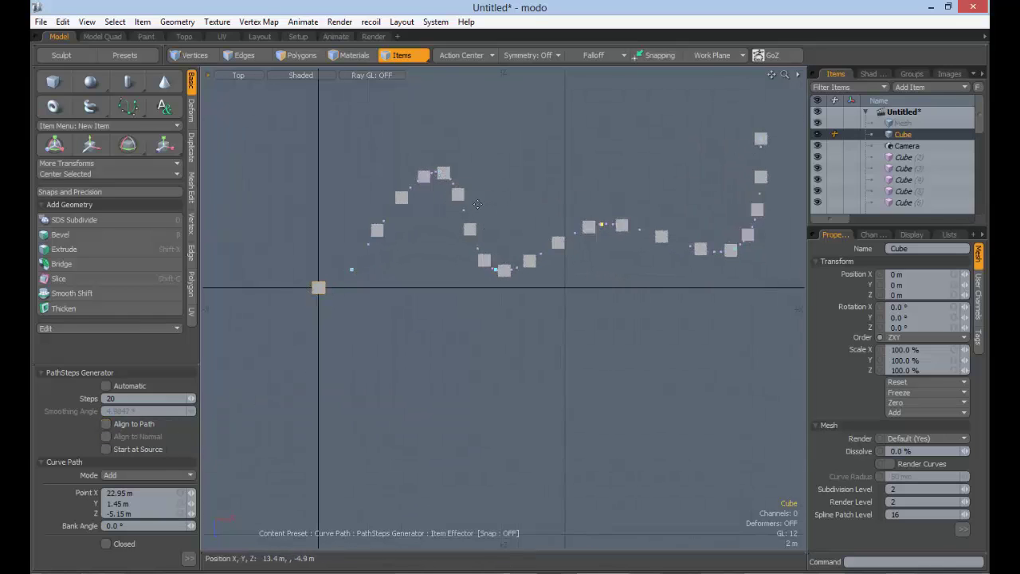
pyautogui.keyDown('ctrl'); pyautogui.keyDown('alt'); pyautogui.moveTo(485, 185); pyautogui.dragTo(586, 185); pyautogui.keyUp('alt'); pyautogui.keyUp('ctrl')
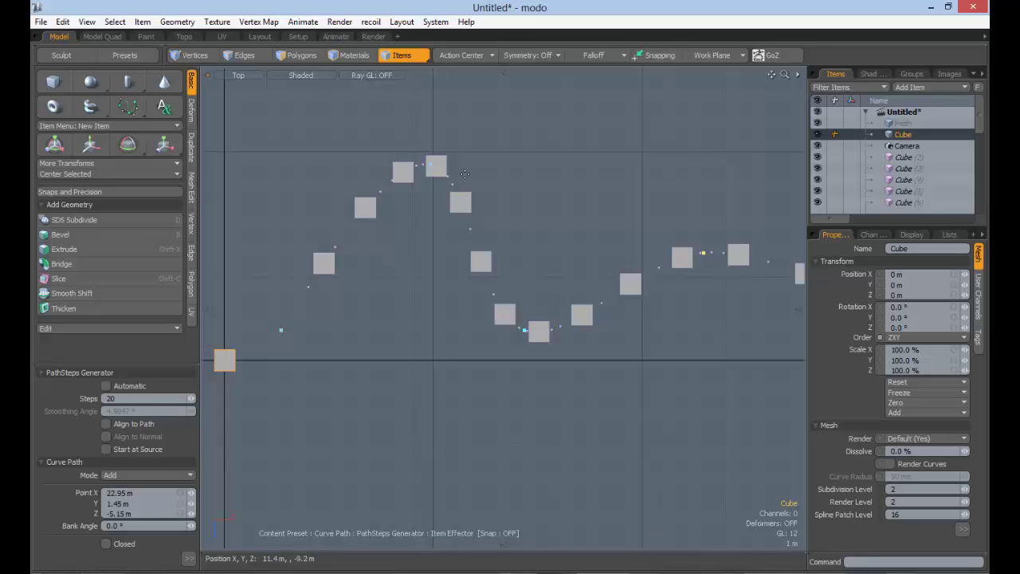
pyautogui.keyDown('alt'); pyautogui.keyDown('shift'); pyautogui.moveTo(690, 264); pyautogui.dragTo(521, 323); pyautogui.keyUp('shift'); pyautogui.keyUp('alt')
pyautogui.keyDown('ctrl'); pyautogui.keyDown('alt'); pyautogui.moveTo(658, 362); pyautogui.dragTo(160, 390); pyautogui.keyUp('alt'); pyautogui.keyUp('ctrl')
pyautogui.keyDown('ctrl'); pyautogui.keyDown('alt'); pyautogui.moveTo(478, 254); pyautogui.dragTo(740, 254); pyautogui.keyUp('alt'); pyautogui.keyUp('ctrl')
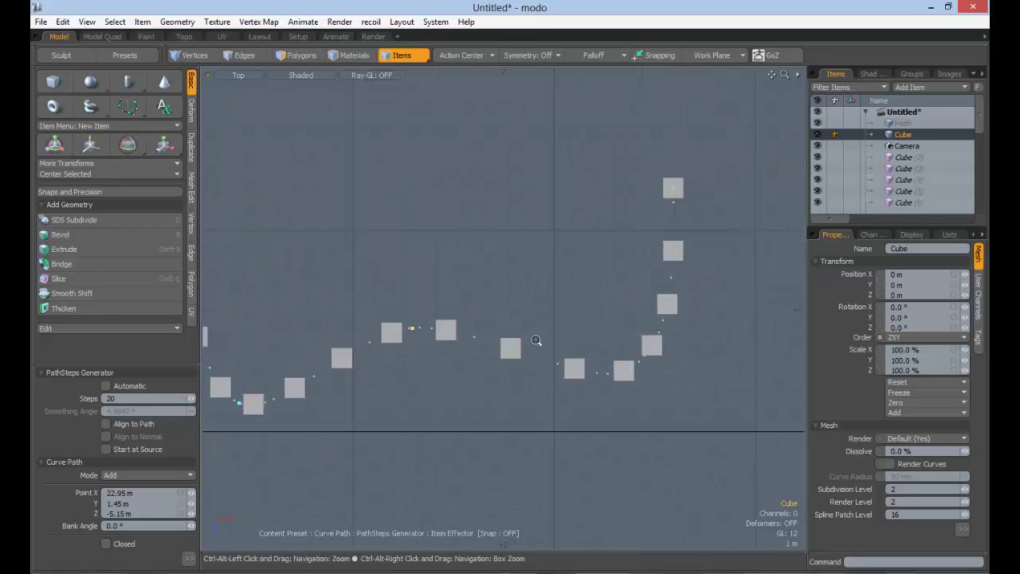
pyautogui.keyDown('ctrl'); pyautogui.keyDown('alt'); pyautogui.moveTo(664, 303); pyautogui.dragTo(537, 185); pyautogui.keyUp('alt'); pyautogui.keyUp('ctrl')
pyautogui.click(121, 425)
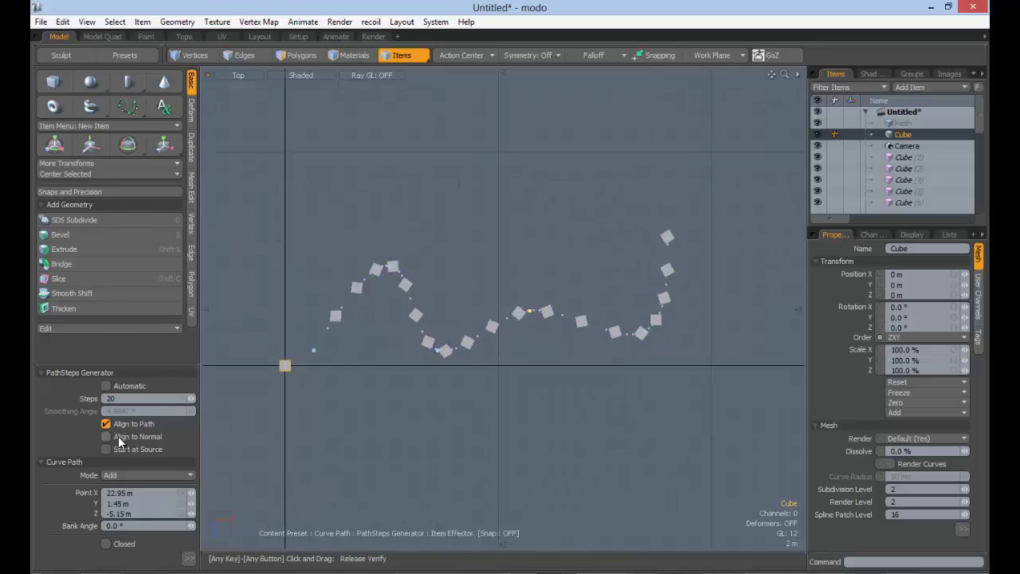
pyautogui.click(118, 436)
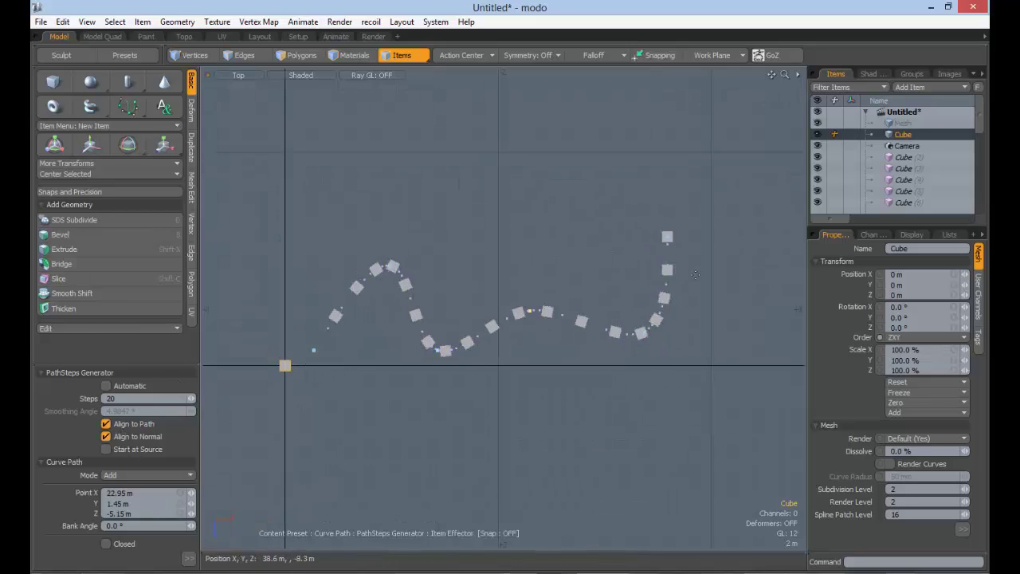
# Step: Review the additional Curve Clone options and the available Curve Path modes without changing them
pyautogui.keyDown('alt'); pyautogui.keyDown('shift'); pyautogui.moveTo(695, 274); pyautogui.dragTo(725, 192); pyautogui.keyUp('shift'); pyautogui.keyUp('alt')
pyautogui.click(189, 558)
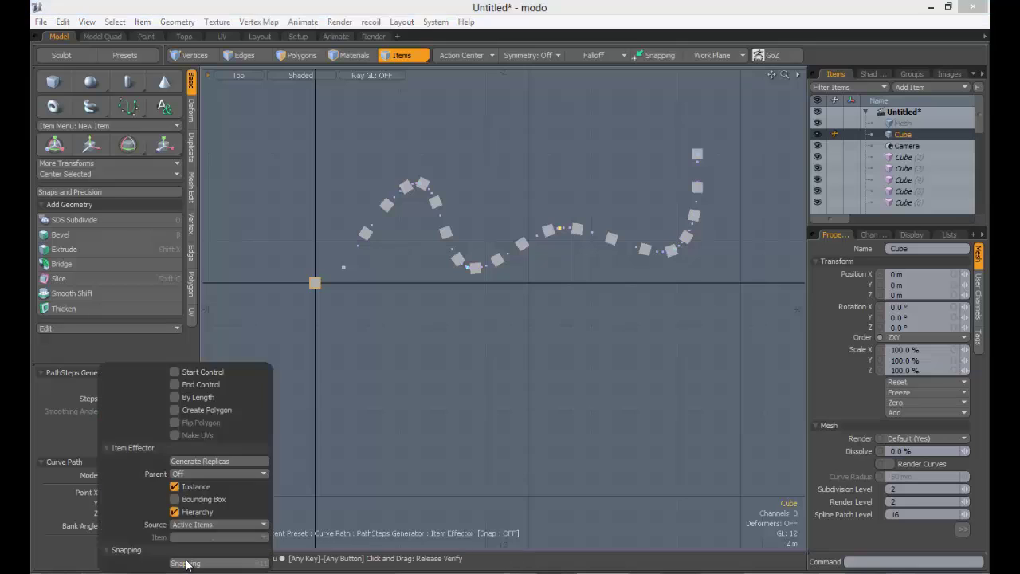
pyautogui.click(146, 476)
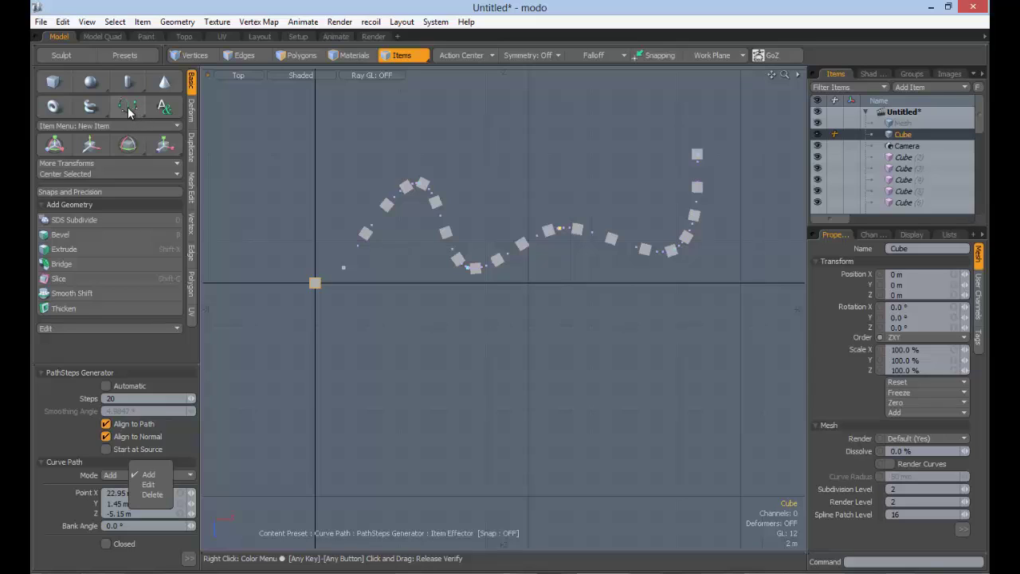
pyautogui.click(30, 482)
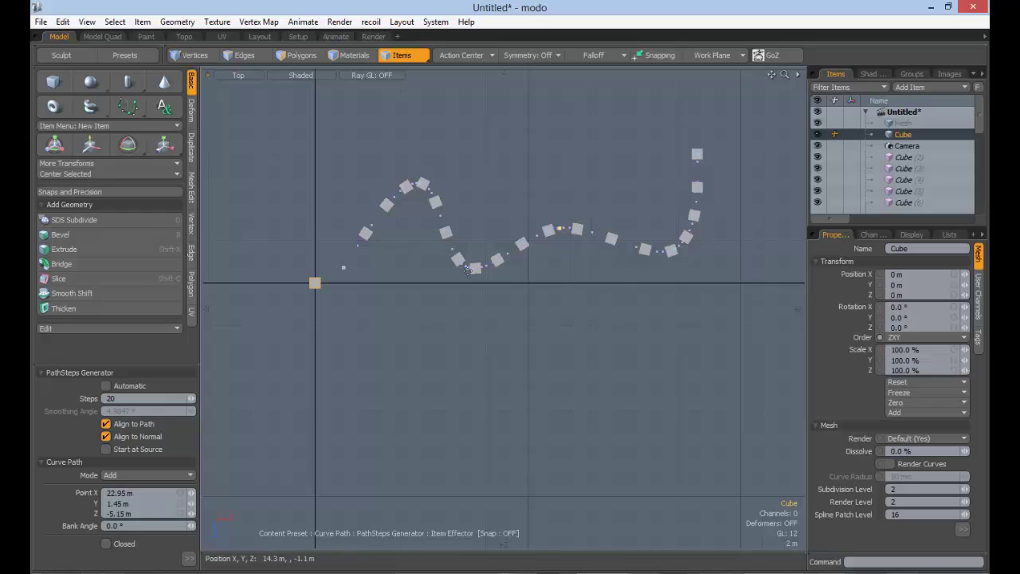
# Step: Move the path's first valley point to about X 14.95 m, Z -1.15 m and briefly try closing the path
pyautogui.moveTo(468, 267)
pyautogui.mouseDown()
pyautogui.moveTo(486, 171)
pyautogui.moveTo(475, 271)
pyautogui.mouseUp()
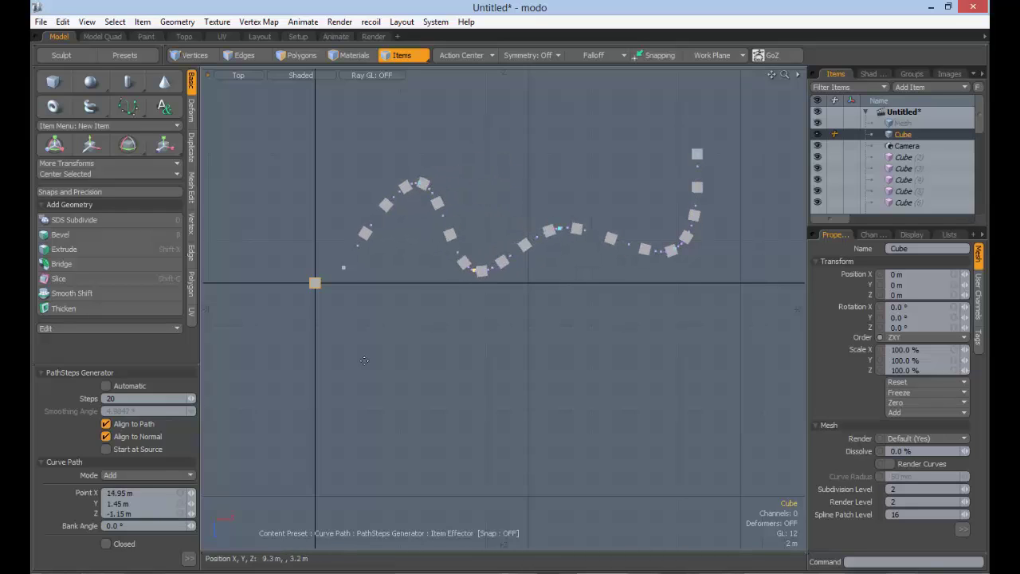
pyautogui.click(106, 544)
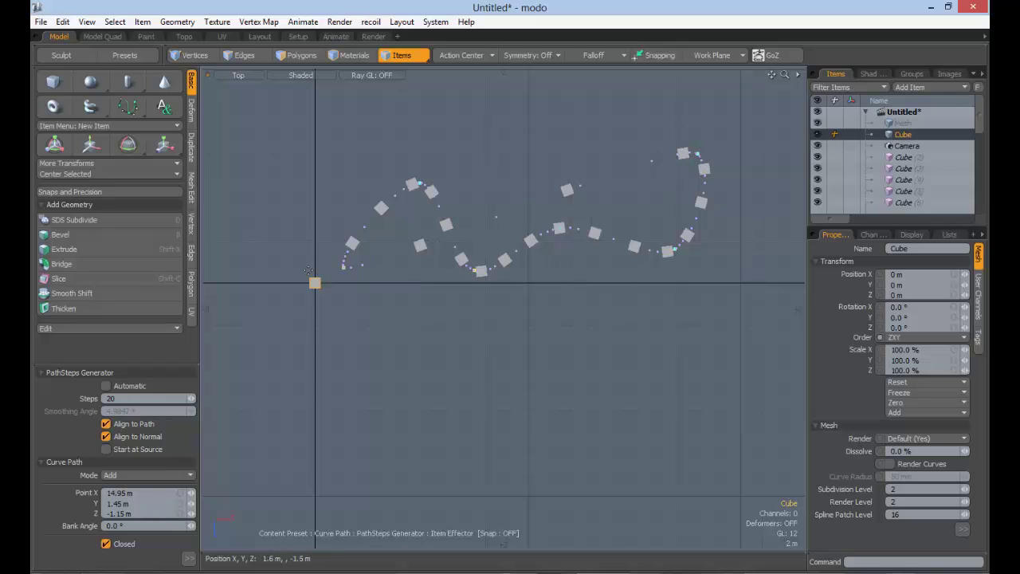
pyautogui.click(115, 547)
# Step: Try showing the cloned instances as bounding boxes in the item effector options and restore their normal display
pyautogui.click(189, 558)
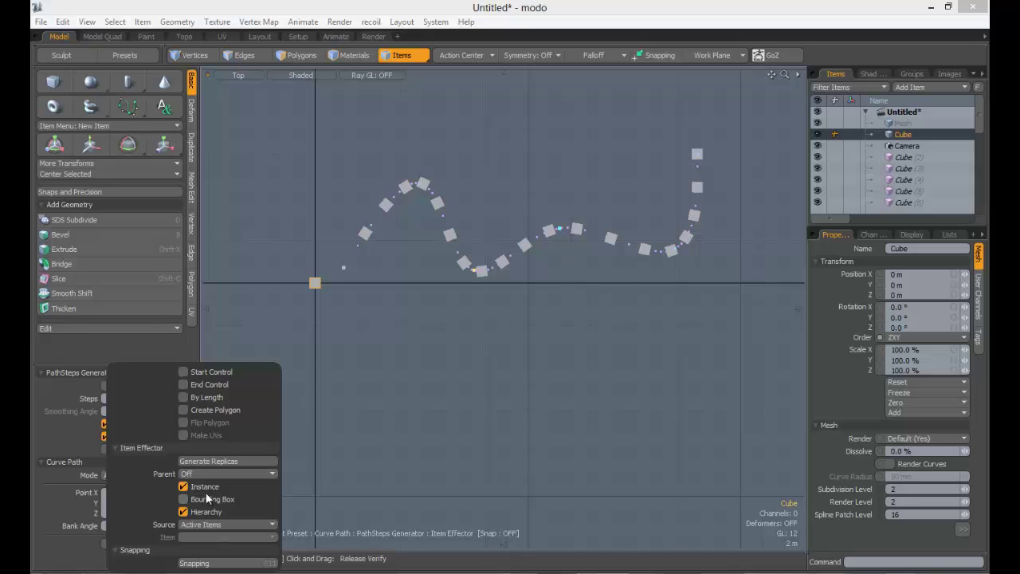
pyautogui.click(209, 488)
pyautogui.click(212, 502)
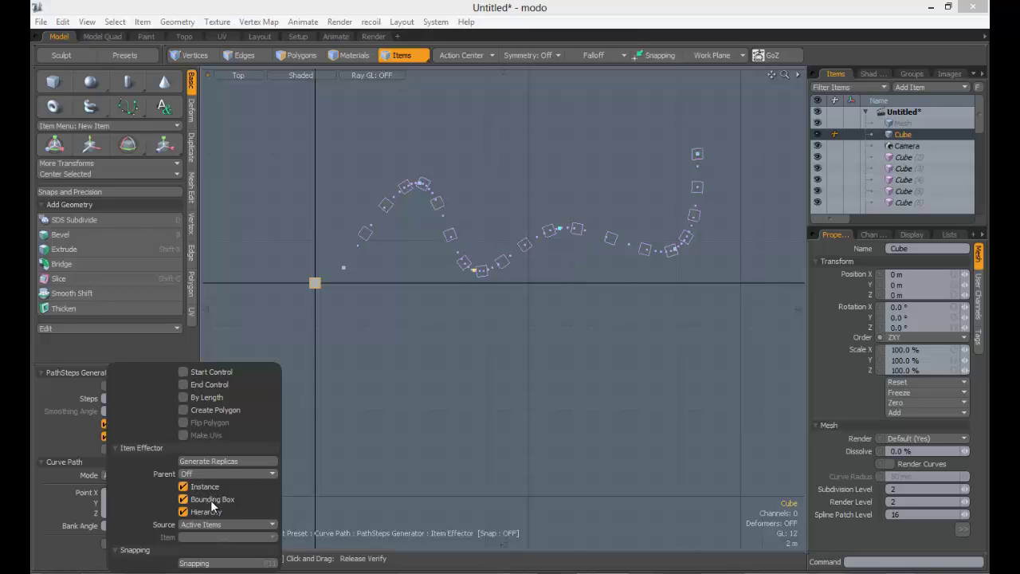
pyautogui.click(212, 502)
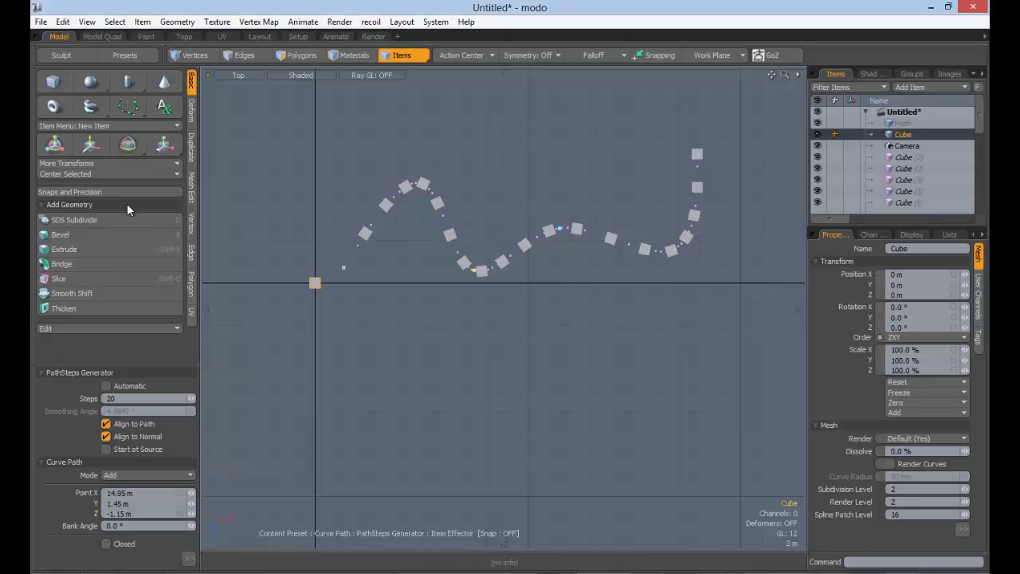
# Step: Return to the duplication tools, drop Curve Clone with its cubes kept along the path, and clear the item selection
pyautogui.click(192, 149)
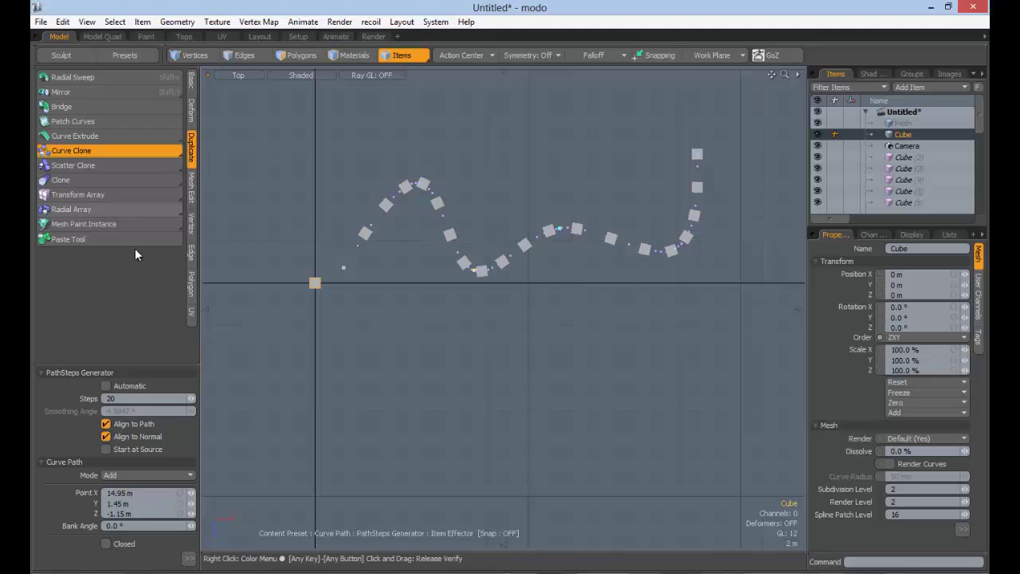
pyautogui.keyDown('ctrl'); pyautogui.keyDown('alt'); pyautogui.moveTo(335, 267); pyautogui.dragTo(275, 267); pyautogui.keyUp('alt'); pyautogui.keyUp('ctrl')
pyautogui.click(151, 279)
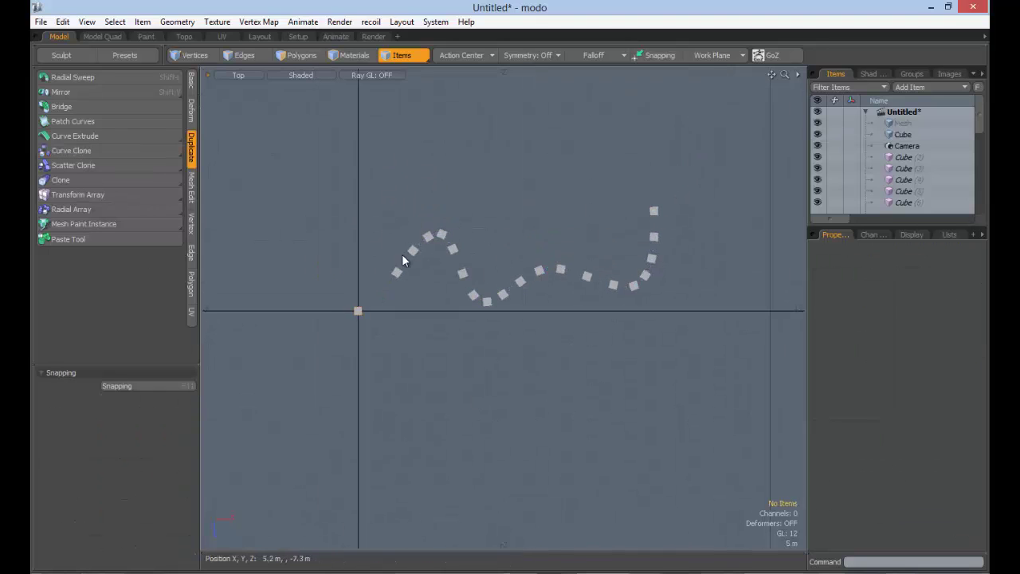
# Step: Try to draw a two-point curve with the Curve tool, ending at about X -49.8 m, Z 36.6 m, and drop the tool
pyautogui.click(191, 81)
pyautogui.click(129, 110)
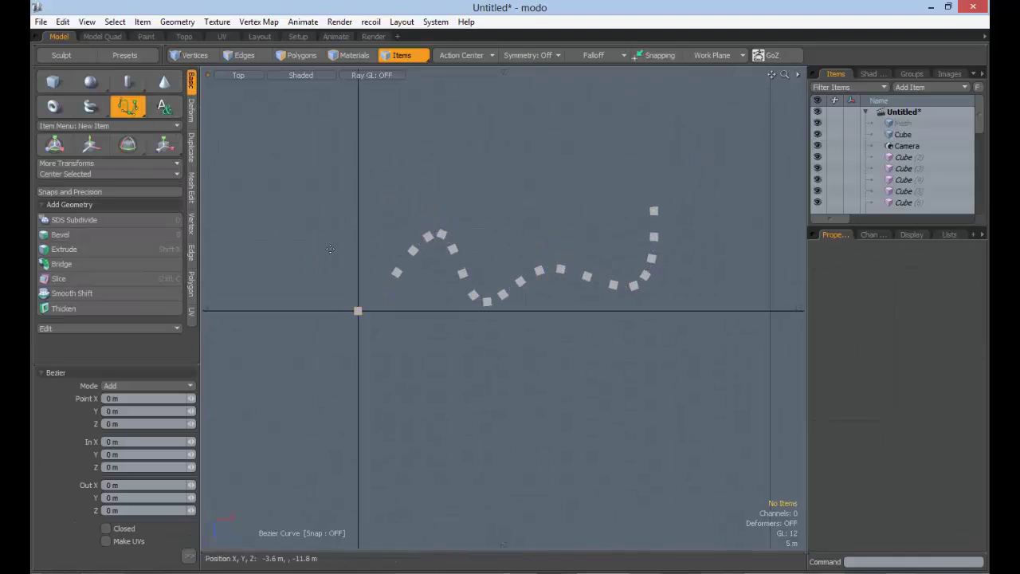
pyautogui.moveTo(131, 111); pyautogui.dragTo(131, 94)
pyautogui.keyDown('alt'); pyautogui.keyDown('shift'); pyautogui.moveTo(503, 338); pyautogui.dragTo(469, 207); pyautogui.keyUp('shift'); pyautogui.keyUp('alt')
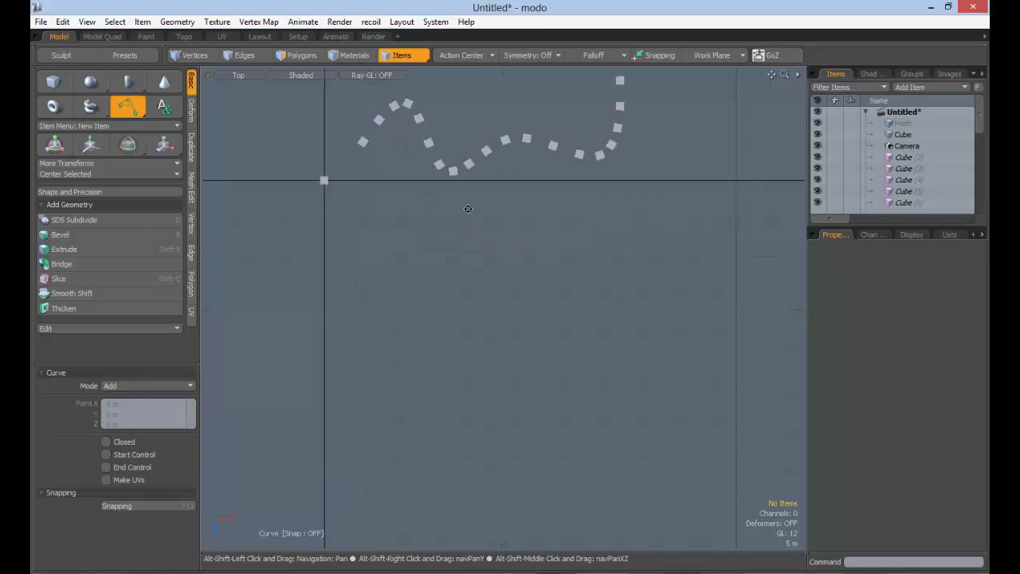
pyautogui.keyDown('ctrl'); pyautogui.keyDown('alt'); pyautogui.moveTo(478, 327); pyautogui.dragTo(569, 293); pyautogui.keyUp('alt'); pyautogui.keyUp('ctrl')
pyautogui.click(293, 356)
pyautogui.click(410, 319)
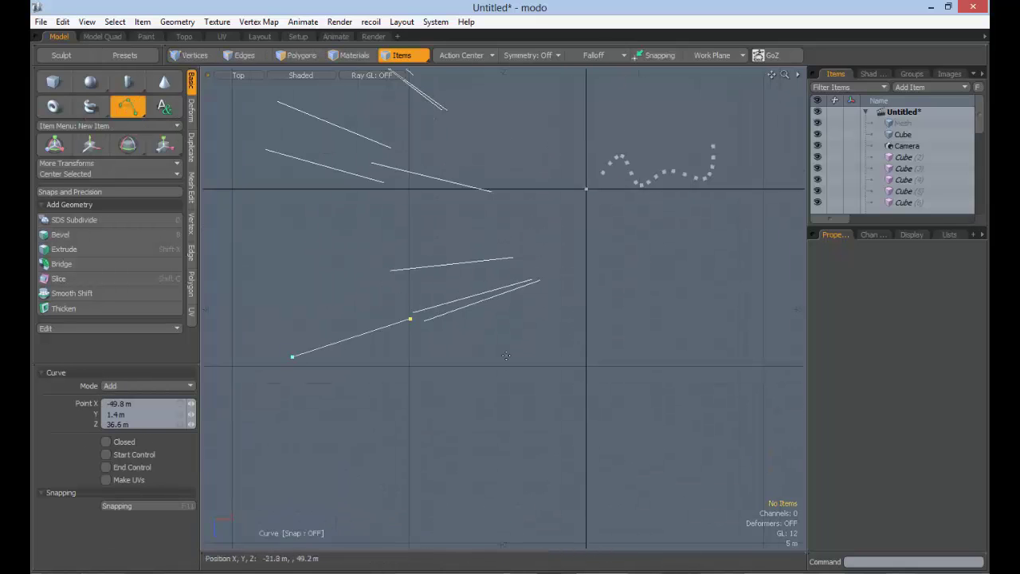
pyautogui.click(127, 107)
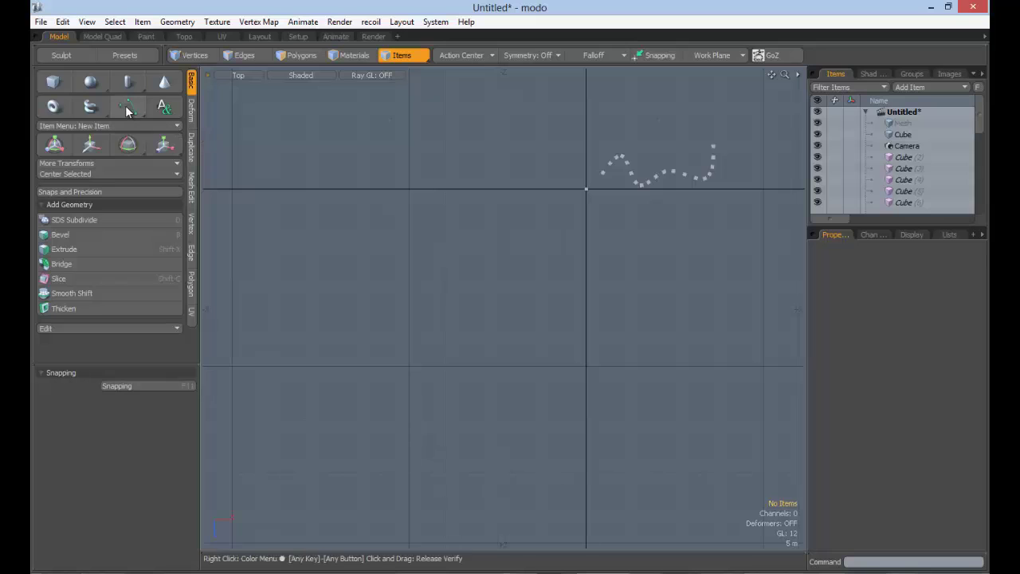
pyautogui.moveTo(127, 106); pyautogui.dragTo(125, 105)
pyautogui.click(125, 105)
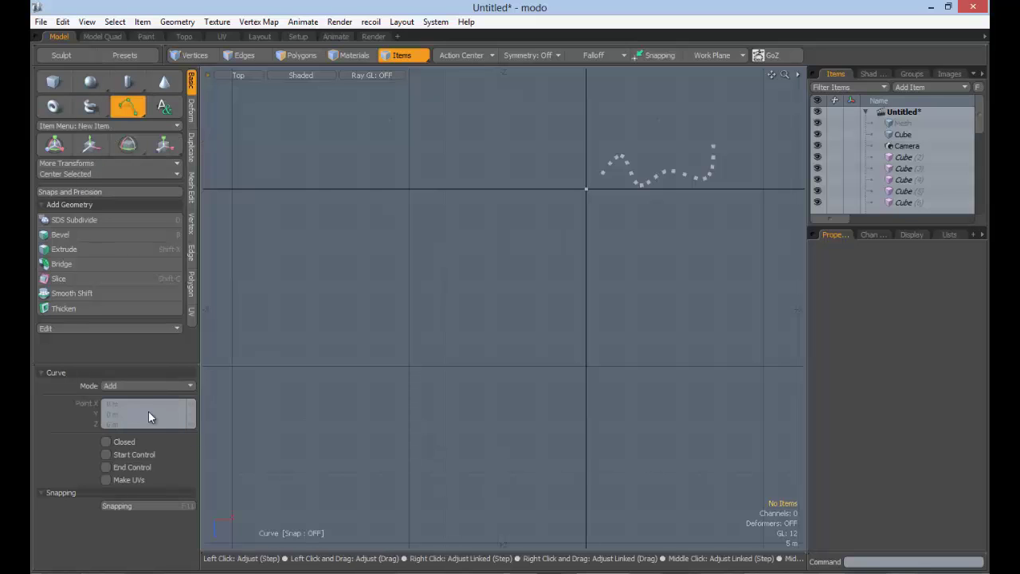
pyautogui.click(371, 403)
pyautogui.click(451, 338)
pyautogui.click(590, 391)
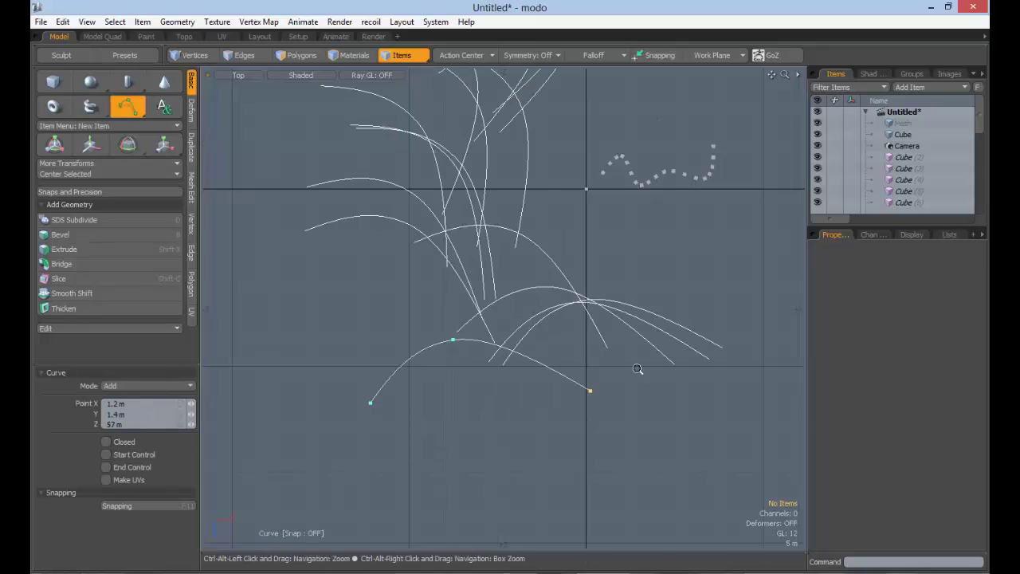
pyautogui.scroll(-2, 642, 369)
pyautogui.hotkey('ctrl', 'z')
pyautogui.press('space')
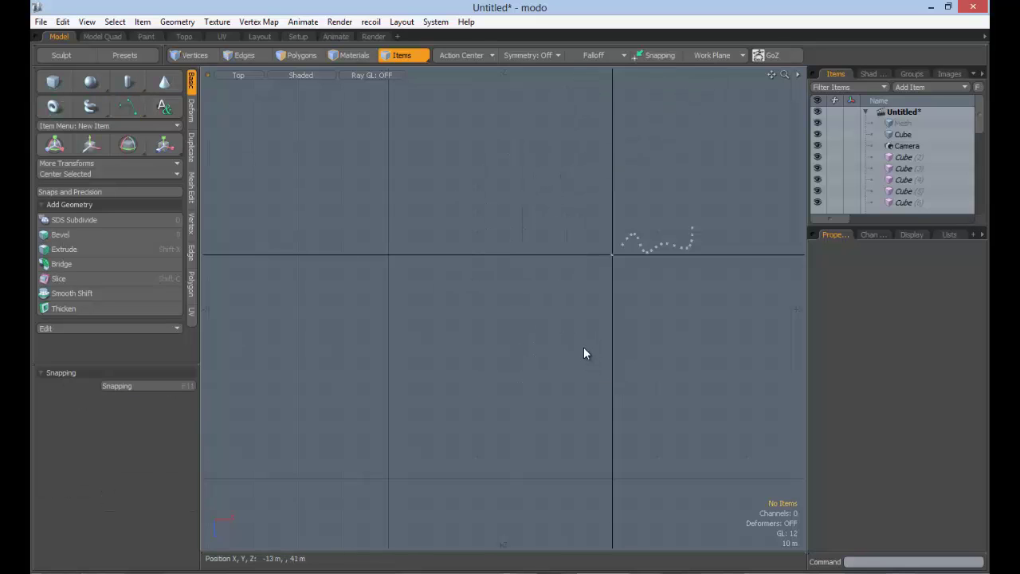
# Step: Create a new empty scene
pyautogui.scroll(2, 662, 268)
pyautogui.click(40, 21)
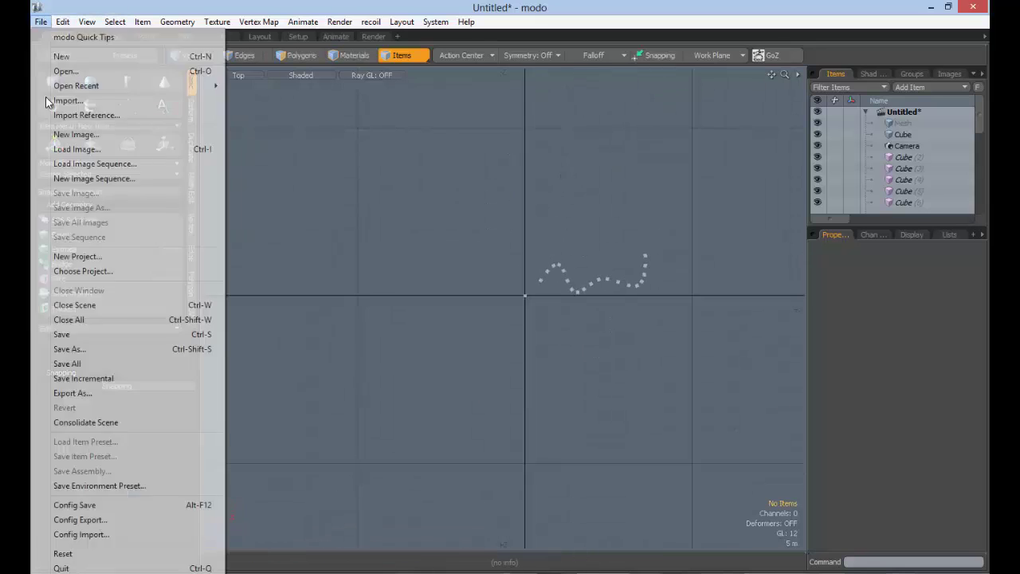
pyautogui.click(62, 56)
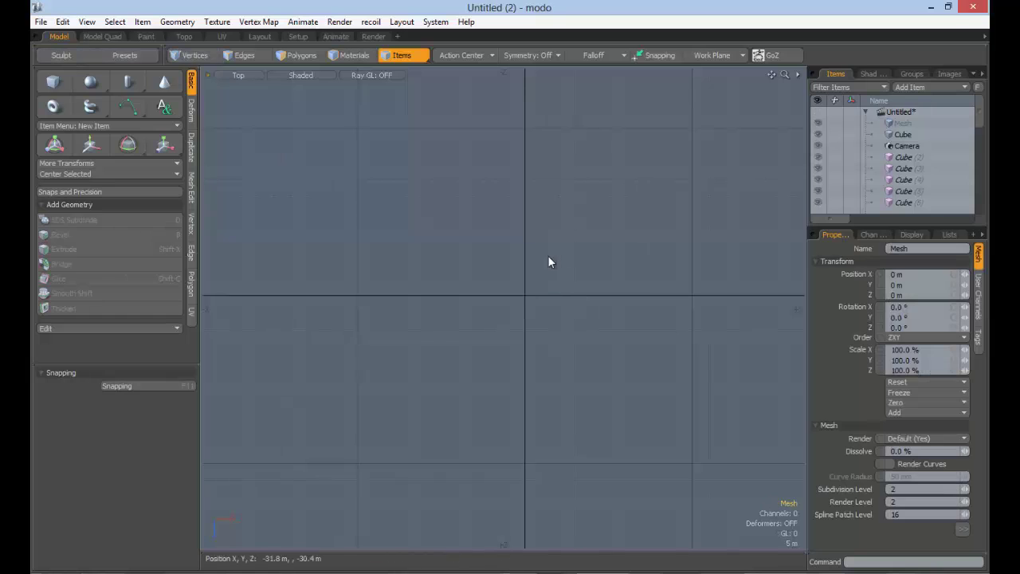
# Step: Draw a wavy six-point curve in the top view, starting at about X -66.2 m, Z -9 m, and drop the Curve tool
pyautogui.click(128, 106)
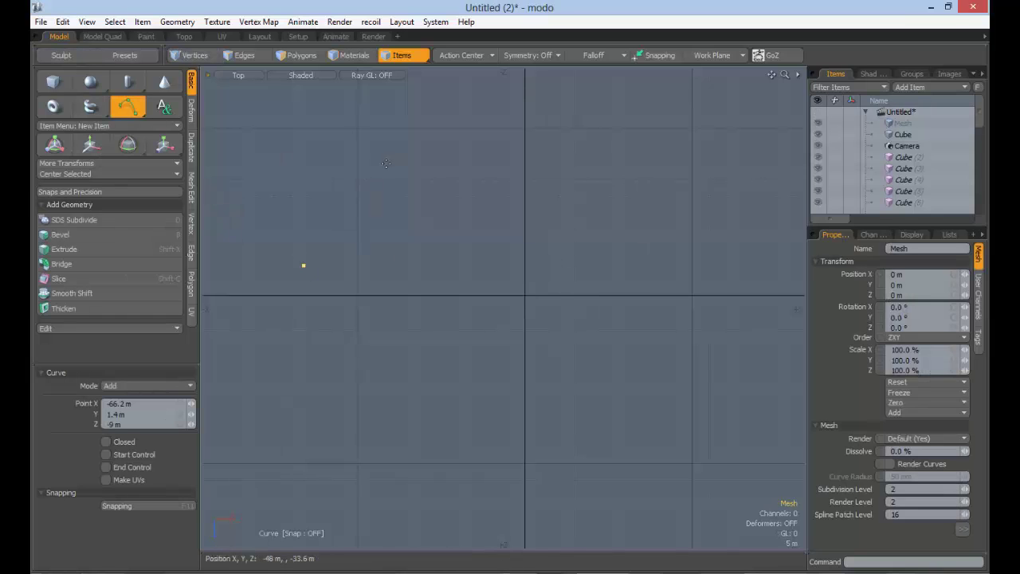
pyautogui.moveTo(304, 265); pyautogui.dragTo(400, 156)
pyautogui.click(577, 264)
pyautogui.click(660, 181)
pyautogui.scroll(-2, 661, 181)
pyautogui.moveTo(661, 181); pyautogui.dragTo(448, 229, button='middle')
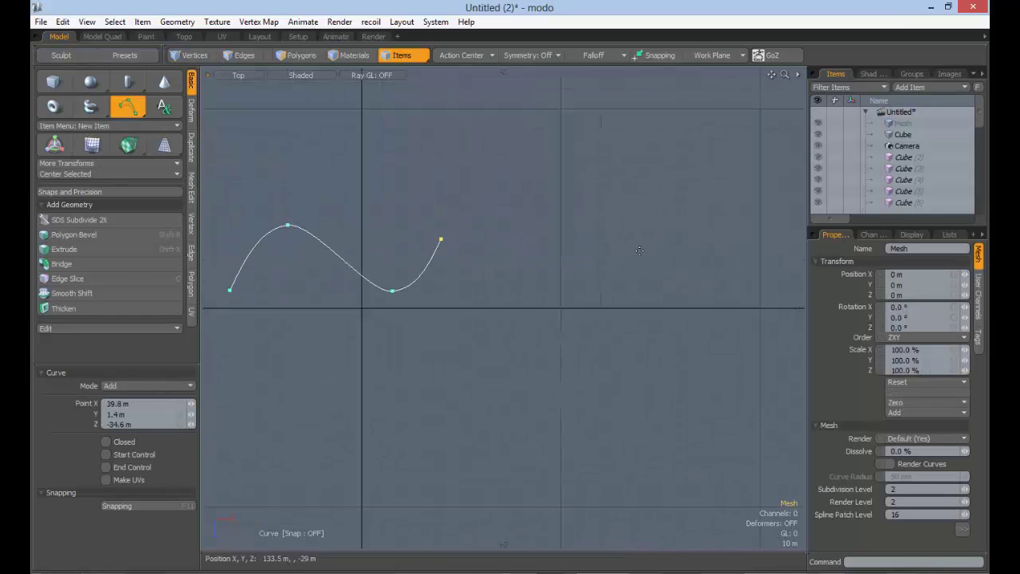
pyautogui.click(640, 251)
pyautogui.click(672, 158)
pyautogui.click(128, 106)
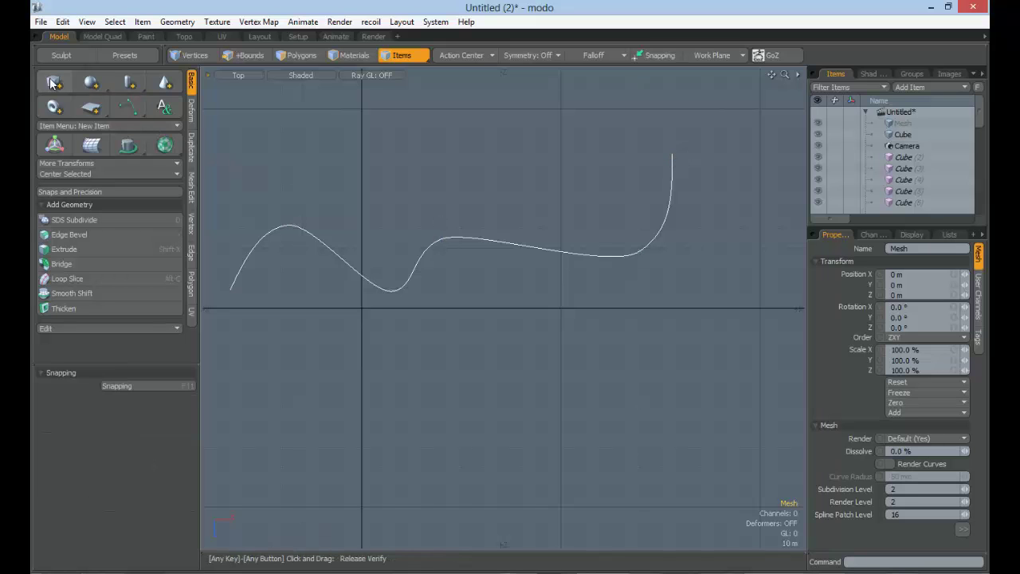
# Step: Add a cube scaled uniformly to 845% and place it at about X -76 m, Z 26.6 m
pyautogui.keyDown('ctrl'); pyautogui.click(54, 82); pyautogui.keyUp('ctrl')
pyautogui.keyDown('alt'); pyautogui.moveTo(364, 325); pyautogui.dragTo(494, 292); pyautogui.keyUp('alt')
pyautogui.press('r')
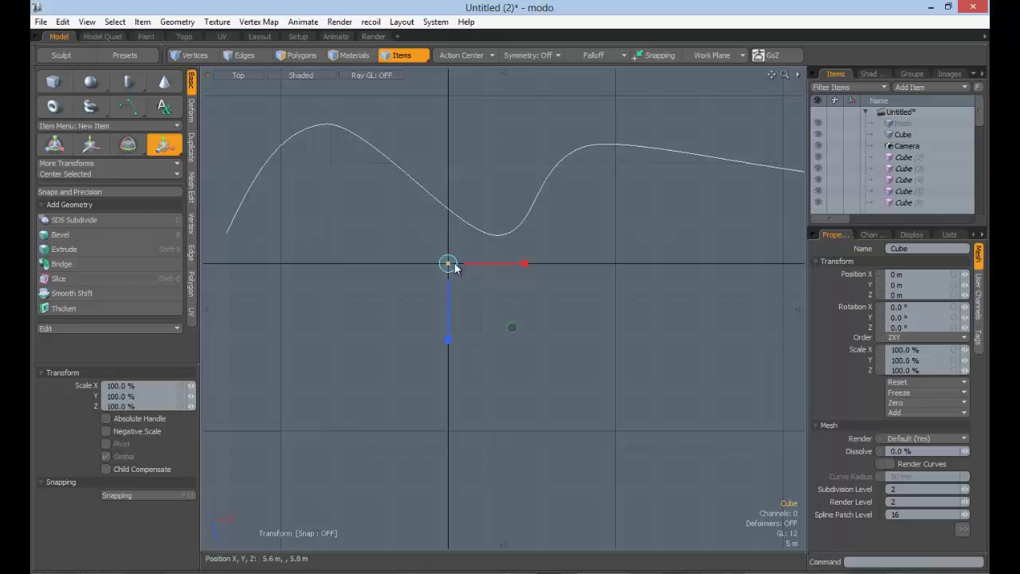
pyautogui.moveTo(448, 263); pyautogui.dragTo(486, 263)
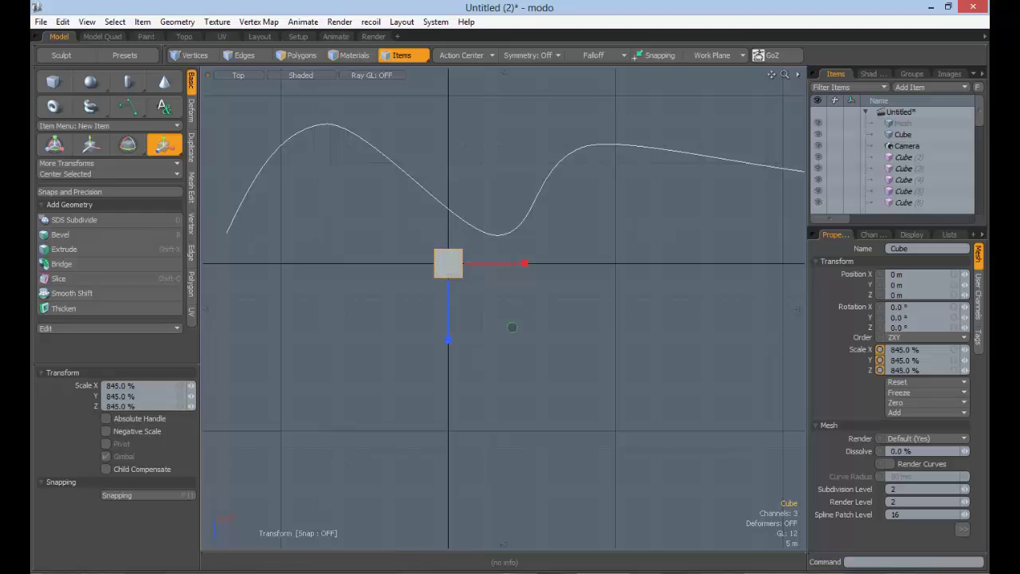
pyautogui.press('w')
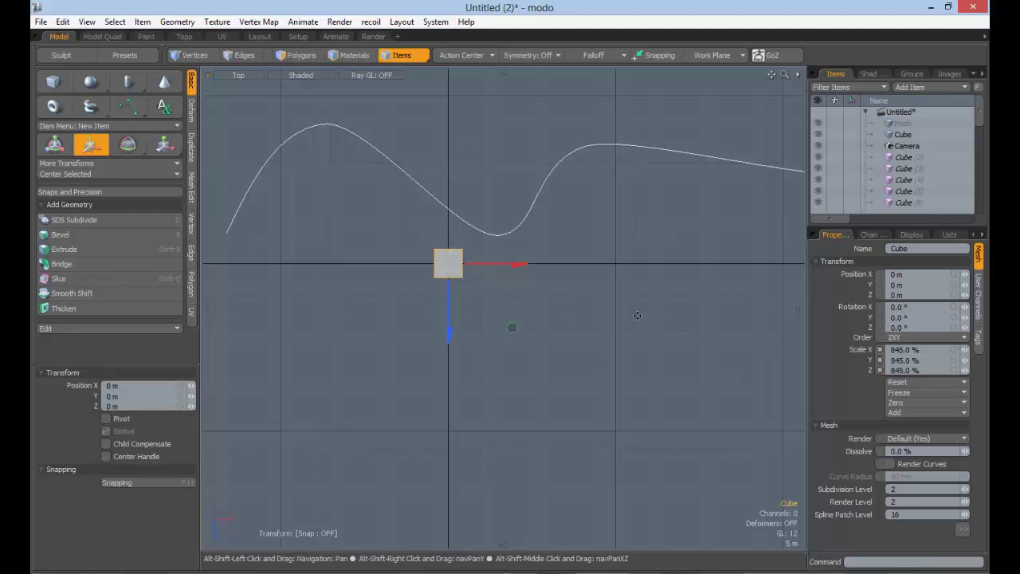
pyautogui.keyDown('alt'); pyautogui.keyDown('shift'); pyautogui.moveTo(520, 321); pyautogui.dragTo(345, 426); pyautogui.keyUp('shift'); pyautogui.keyUp('alt')
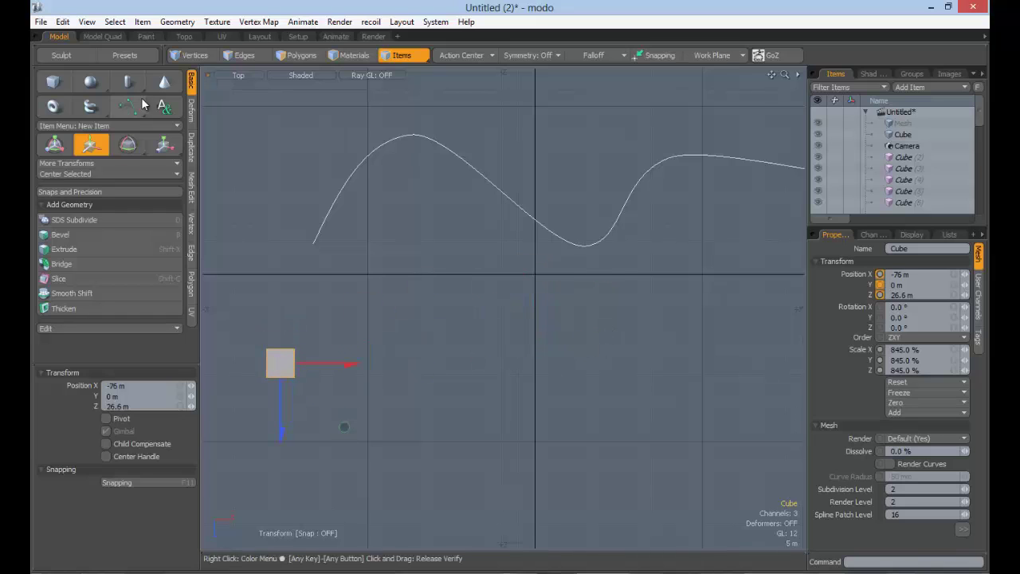
# Step: Curve Clone the cube along the drawn curve with 20 steps, aligned to path and normal
pyautogui.click(192, 146)
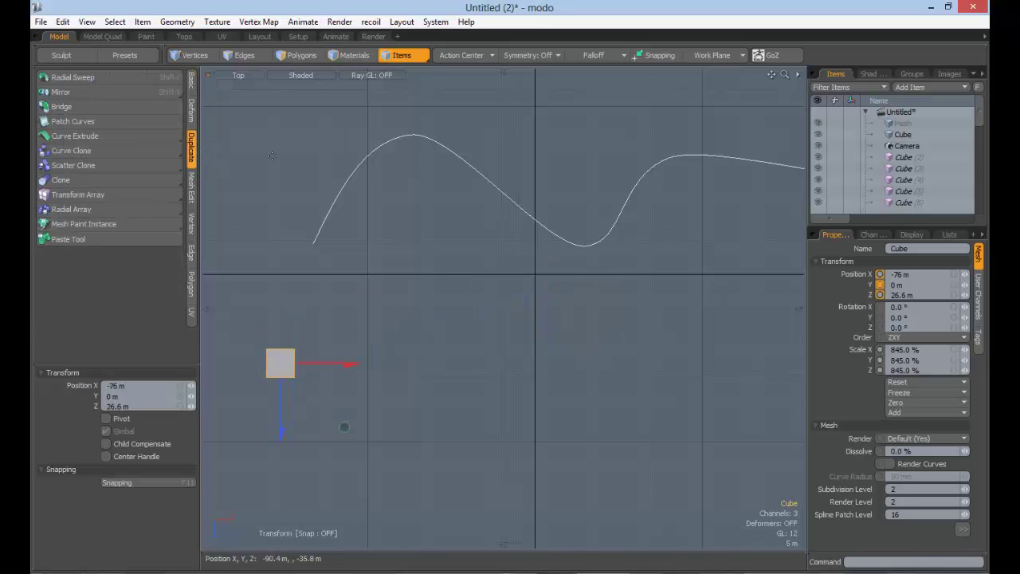
pyautogui.click(84, 150)
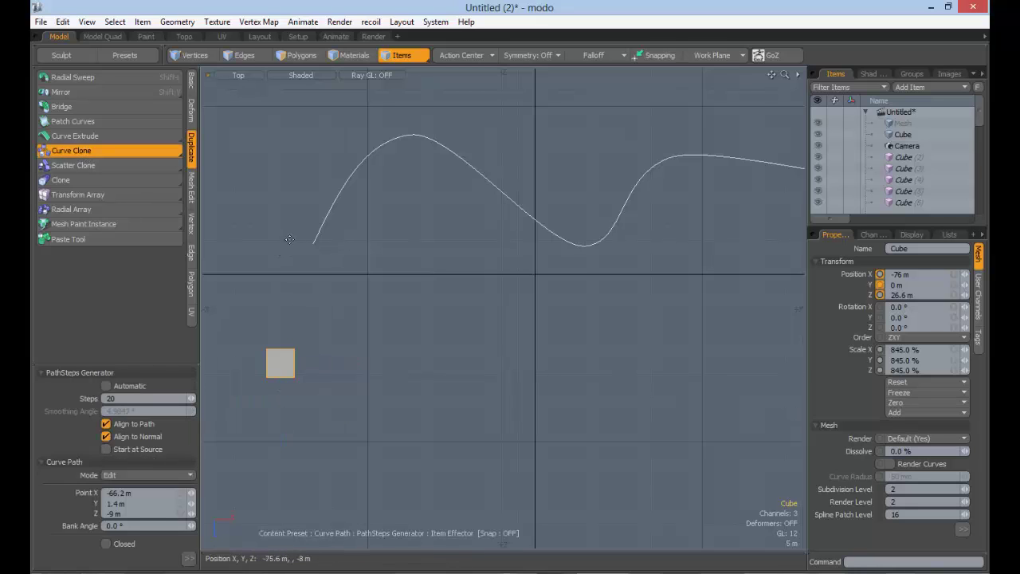
pyautogui.click(314, 243)
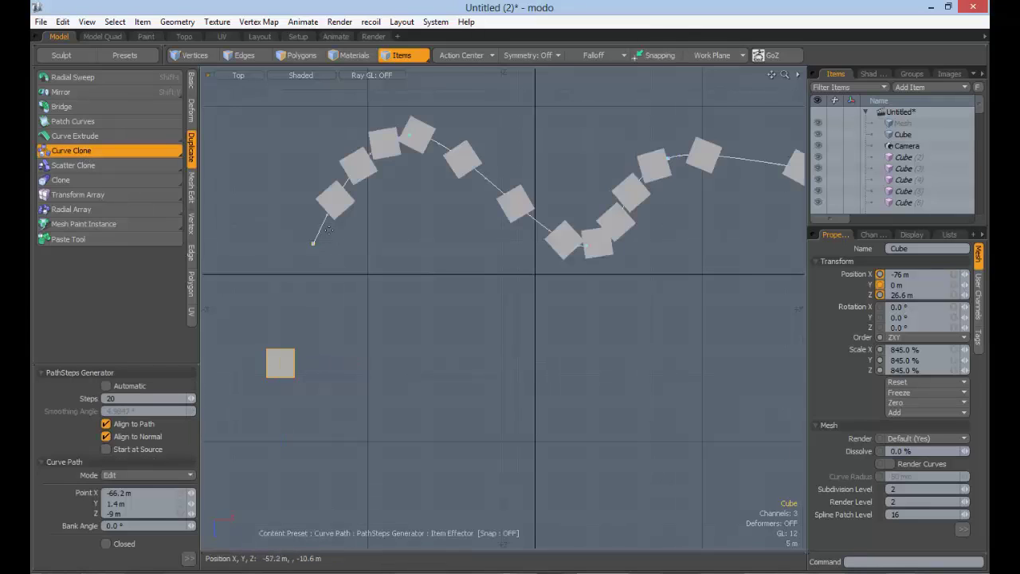
pyautogui.scroll(-5, 724, 270)
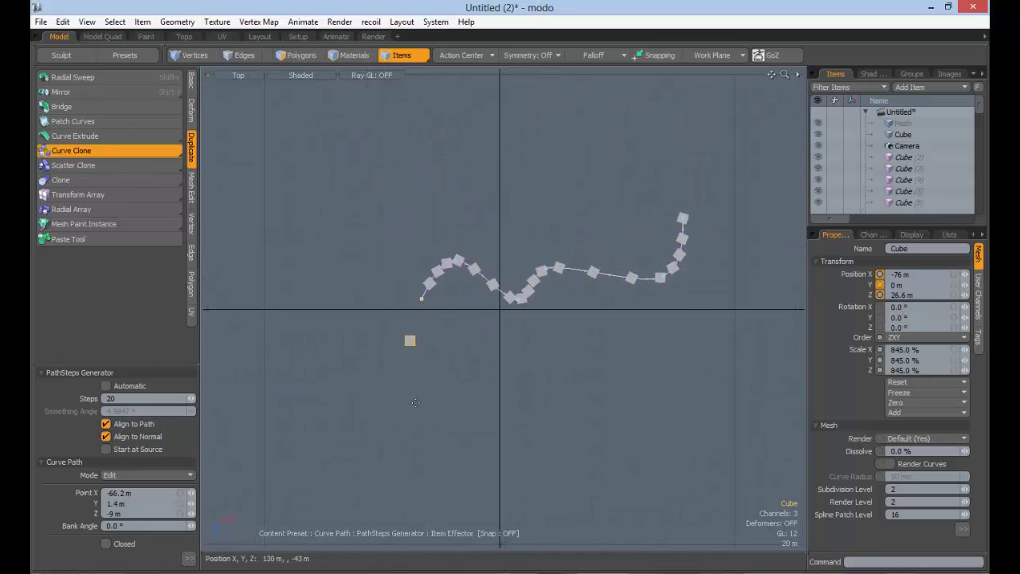
# Step: Briefly try the clones without Align to Normal and move the path's first point to about X -71.7 m, Z -5.5 m
pyautogui.click(126, 436)
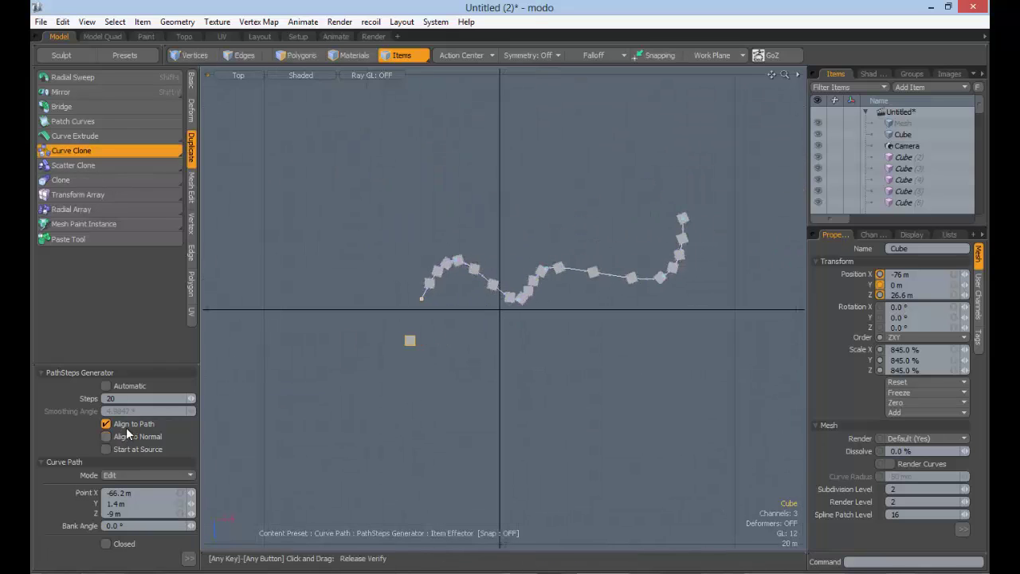
pyautogui.scroll(1, 373, 315)
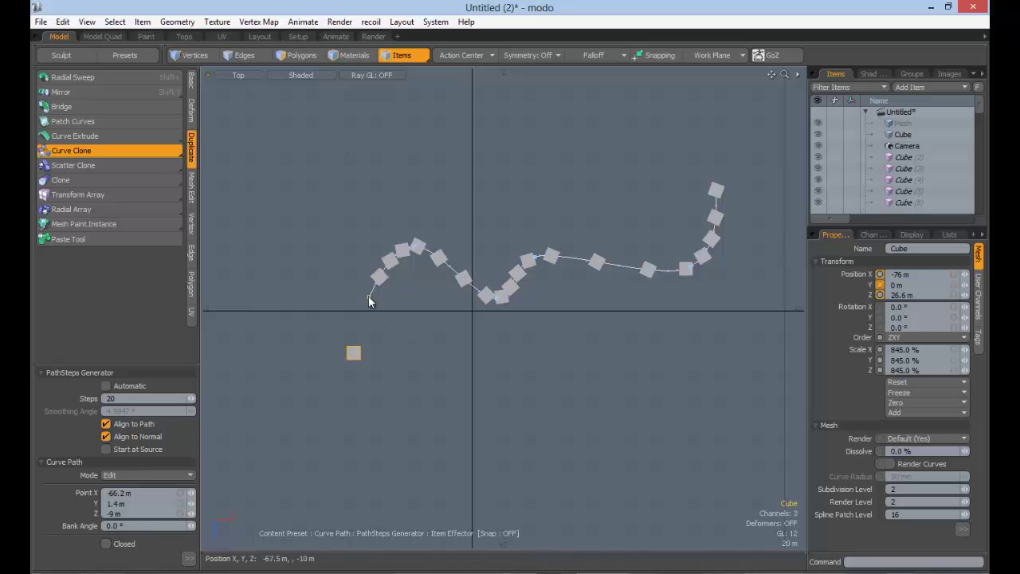
pyautogui.moveTo(369, 297)
pyautogui.mouseDown()
pyautogui.moveTo(361, 292)
pyautogui.moveTo(369, 302)
pyautogui.mouseUp()
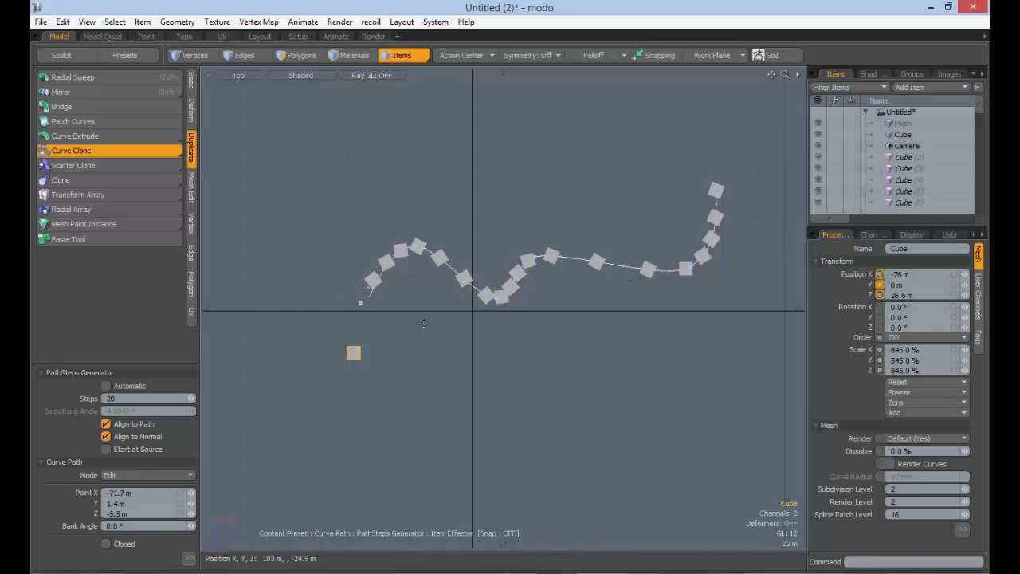
pyautogui.scroll(2, 495, 251)
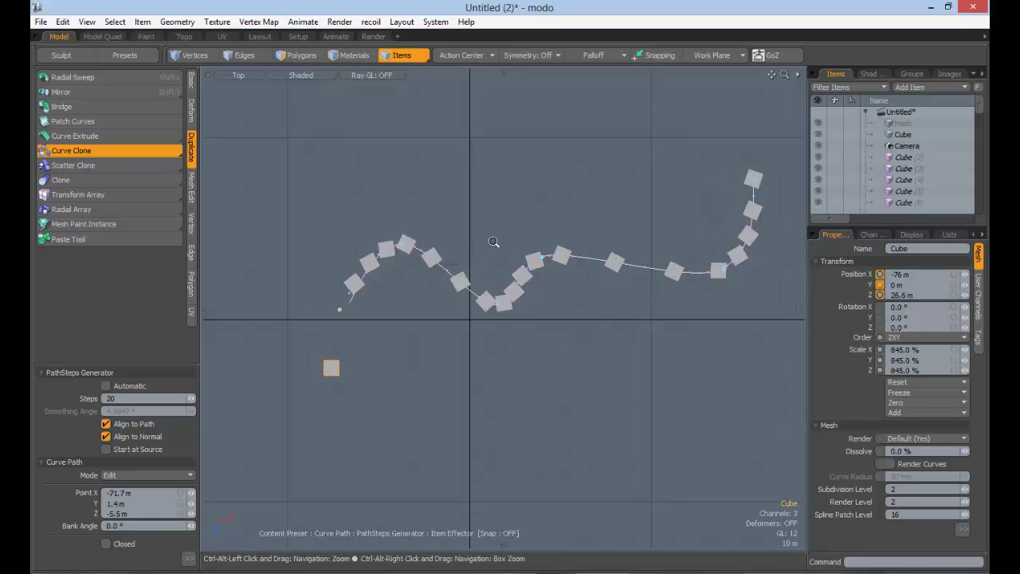
pyautogui.moveTo(239, 353); pyautogui.dragTo(296, 312, button='middle')
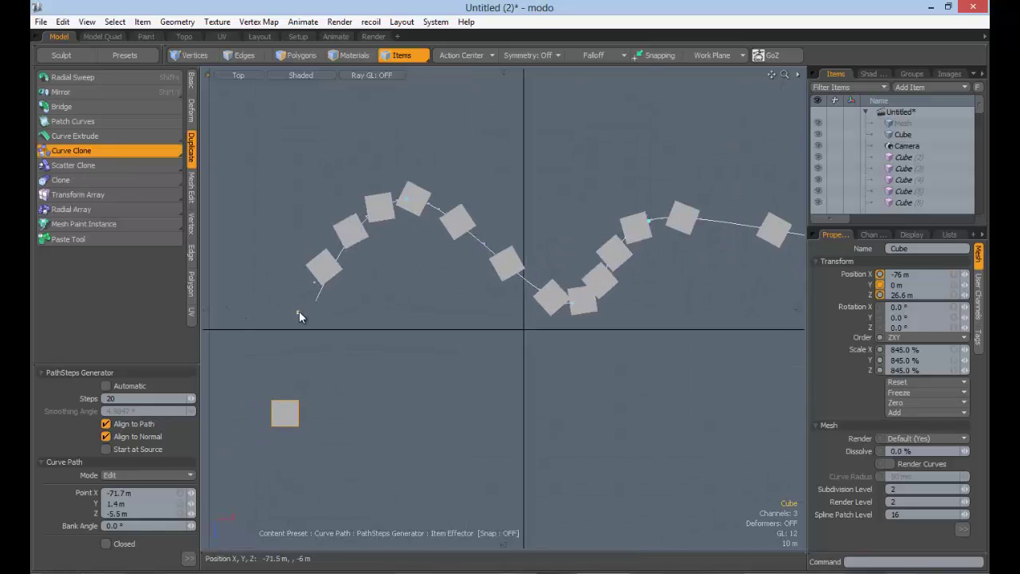
# Step: Try reshaping the clone path by raising both peaks and moving the second valley point to about X 96.5 m, Z -107.5 m
pyautogui.moveTo(408, 198); pyautogui.dragTo(427, 135)
pyautogui.keyDown('ctrl'); pyautogui.keyDown('alt'); pyautogui.moveTo(434, 267); pyautogui.dragTo(630, 267); pyautogui.keyUp('alt'); pyautogui.keyUp('ctrl')
pyautogui.moveTo(630, 268)
pyautogui.keyDown('alt'); pyautogui.keyDown('shift'); pyautogui.mouseDown()
pyautogui.moveTo(560, 305)
pyautogui.moveTo(514, 289)
pyautogui.moveTo(479, 260)
pyautogui.mouseUp(); pyautogui.keyUp('shift'); pyautogui.keyUp('alt')
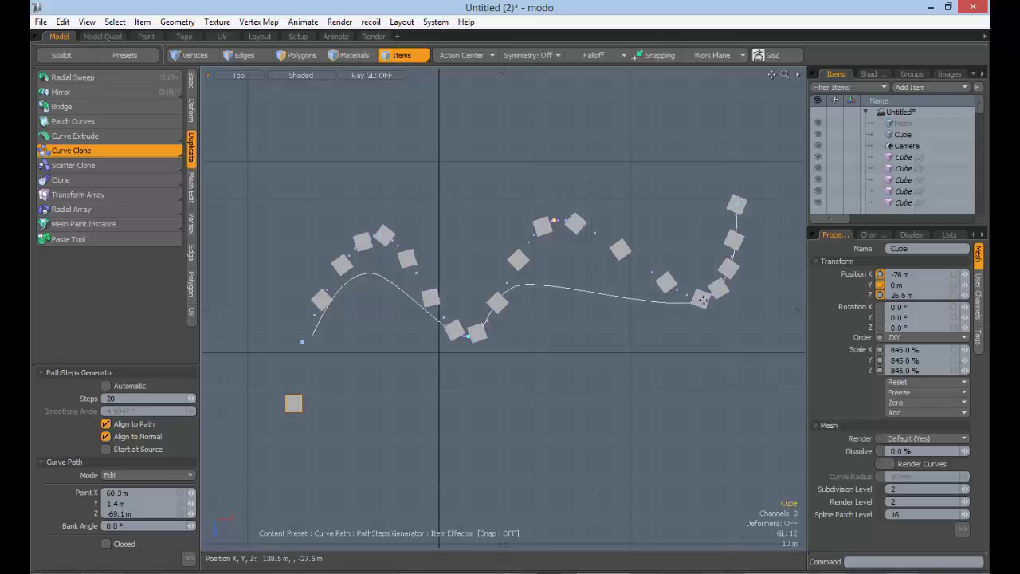
pyautogui.moveTo(701, 299)
pyautogui.mouseDown()
pyautogui.moveTo(661, 148)
pyautogui.moveTo(629, 120)
pyautogui.moveTo(638, 144)
pyautogui.mouseUp()
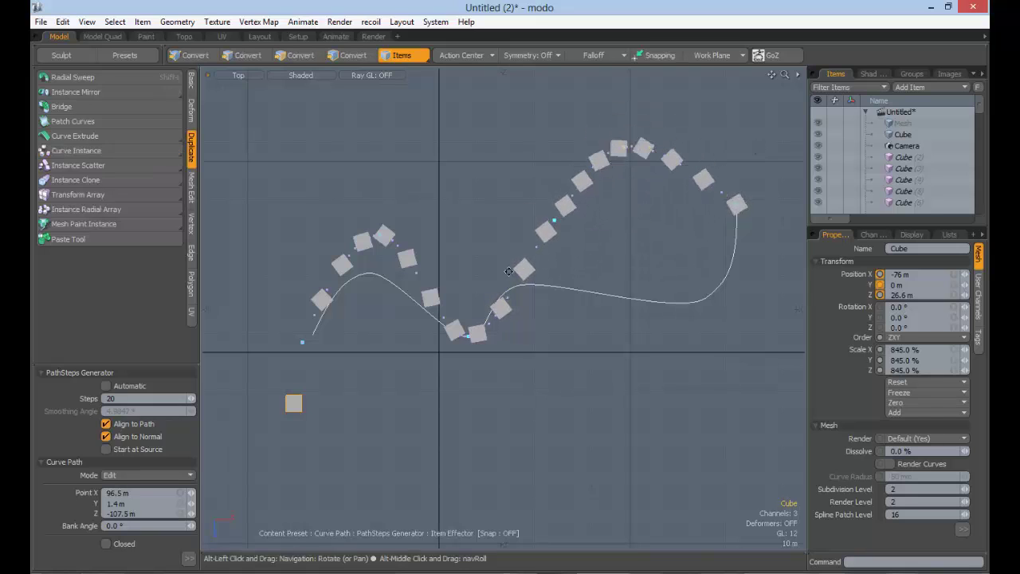
pyautogui.keyDown('alt'); pyautogui.keyDown('shift'); pyautogui.moveTo(601, 326); pyautogui.dragTo(651, 271); pyautogui.keyUp('shift'); pyautogui.keyUp('alt')
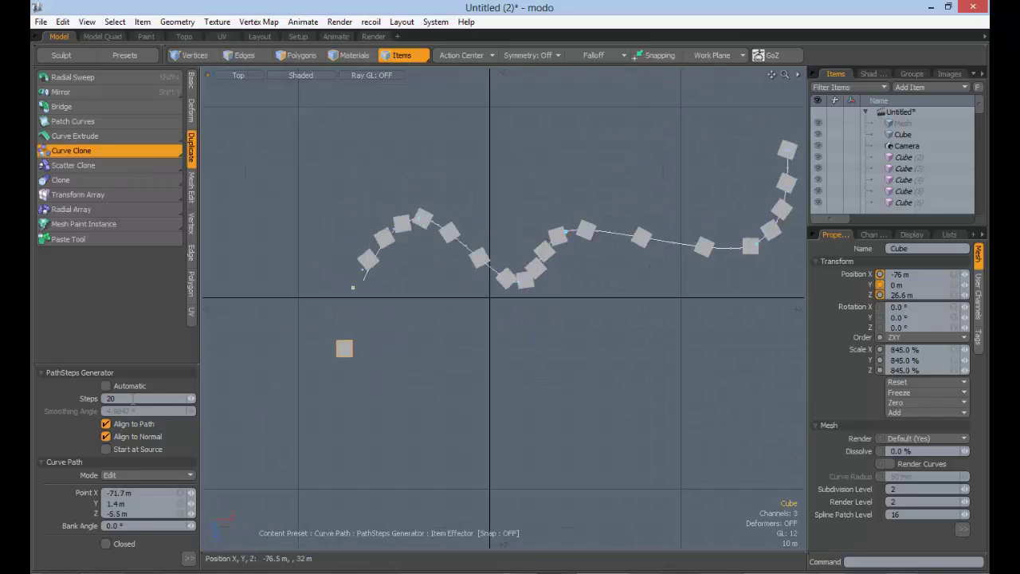
# Step: Turn on Start at Source for the Curve Clone so the cubes begin at the original cube
pyautogui.scroll(-2, 576, 304)
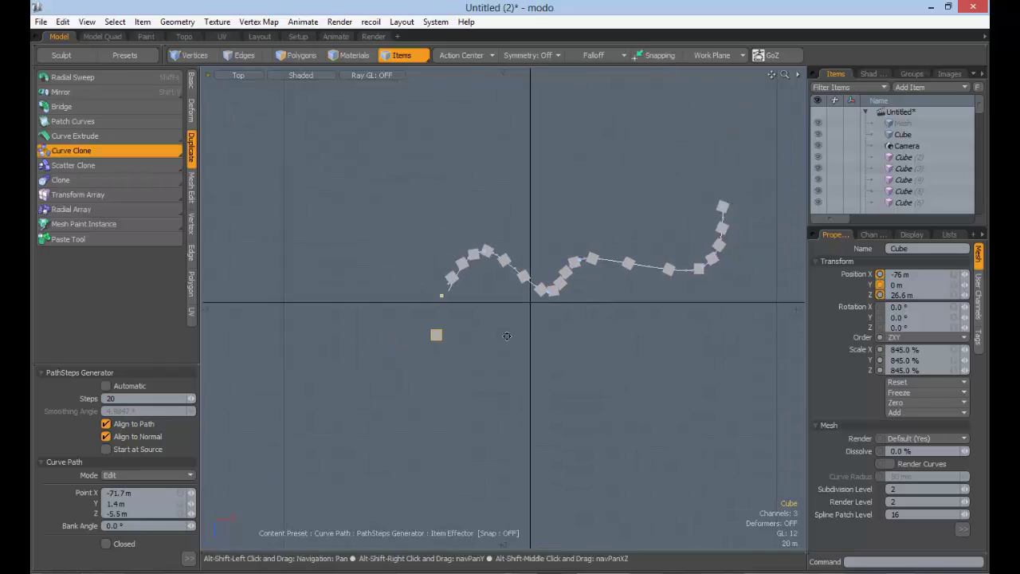
pyautogui.keyDown('alt'); pyautogui.keyDown('shift'); pyautogui.moveTo(464, 254); pyautogui.dragTo(335, 312); pyautogui.keyUp('shift'); pyautogui.keyUp('alt')
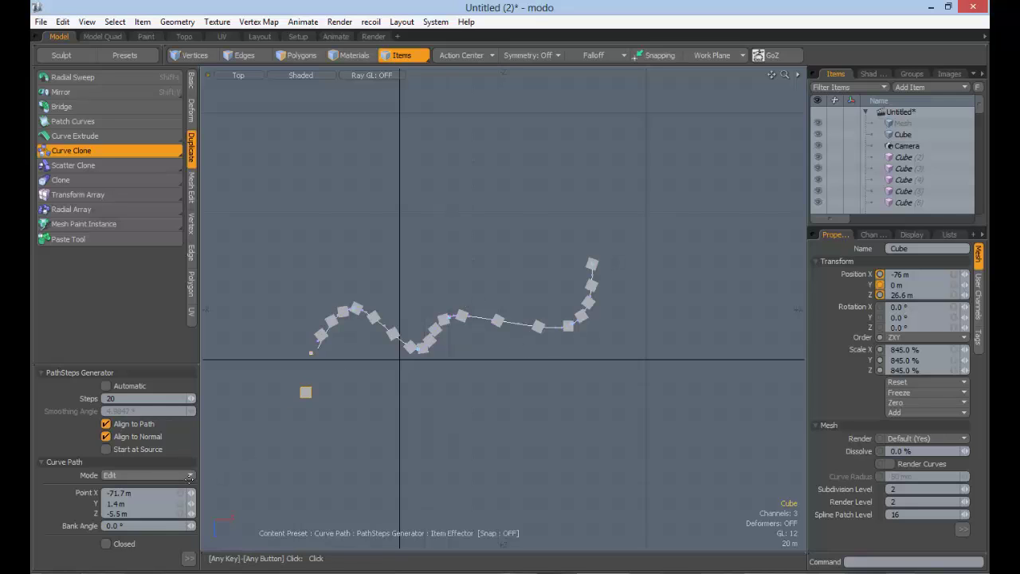
pyautogui.click(106, 450)
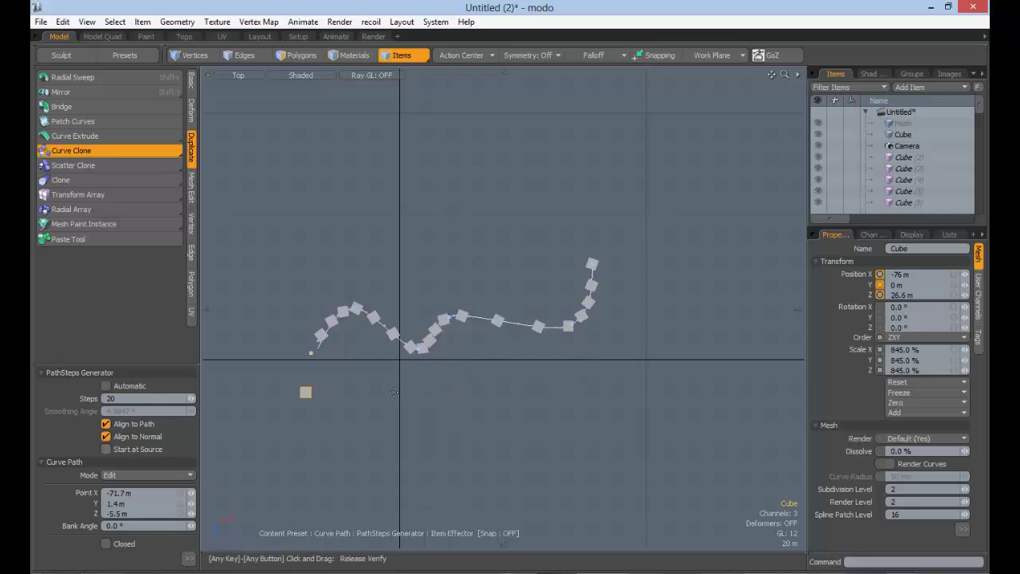
pyautogui.keyDown('alt'); pyautogui.keyDown('shift'); pyautogui.moveTo(303, 393); pyautogui.dragTo(421, 343); pyautogui.keyUp('shift'); pyautogui.keyUp('alt')
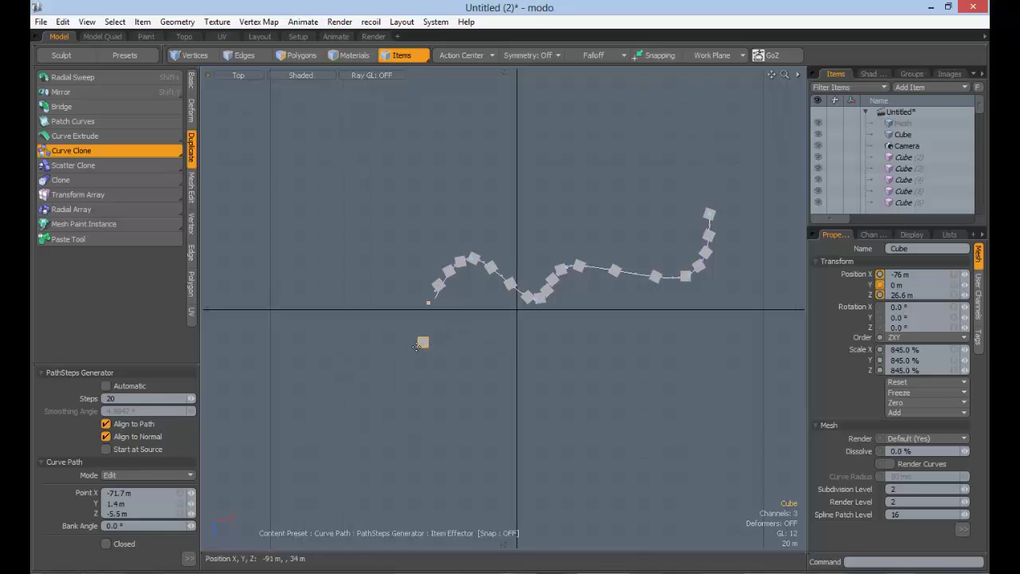
pyautogui.scroll(2, 511, 358)
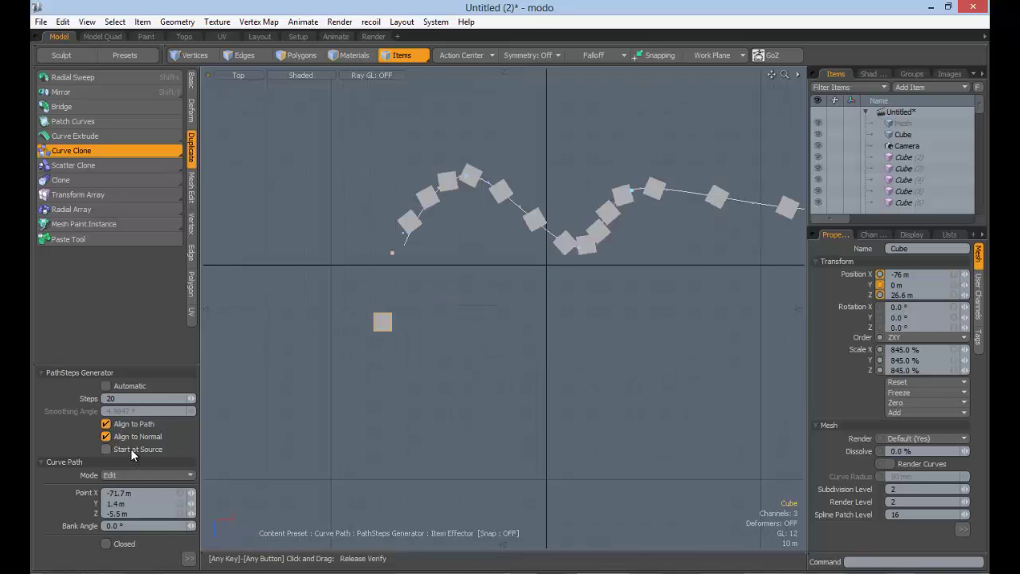
pyautogui.click(131, 449)
pyautogui.keyDown('ctrl'); pyautogui.keyDown('alt'); pyautogui.moveTo(469, 277); pyautogui.dragTo(456, 254); pyautogui.keyUp('alt'); pyautogui.keyUp('ctrl')
pyautogui.keyDown('alt'); pyautogui.keyDown('shift'); pyautogui.moveTo(457, 254); pyautogui.dragTo(398, 273); pyautogui.keyUp('shift'); pyautogui.keyUp('alt')
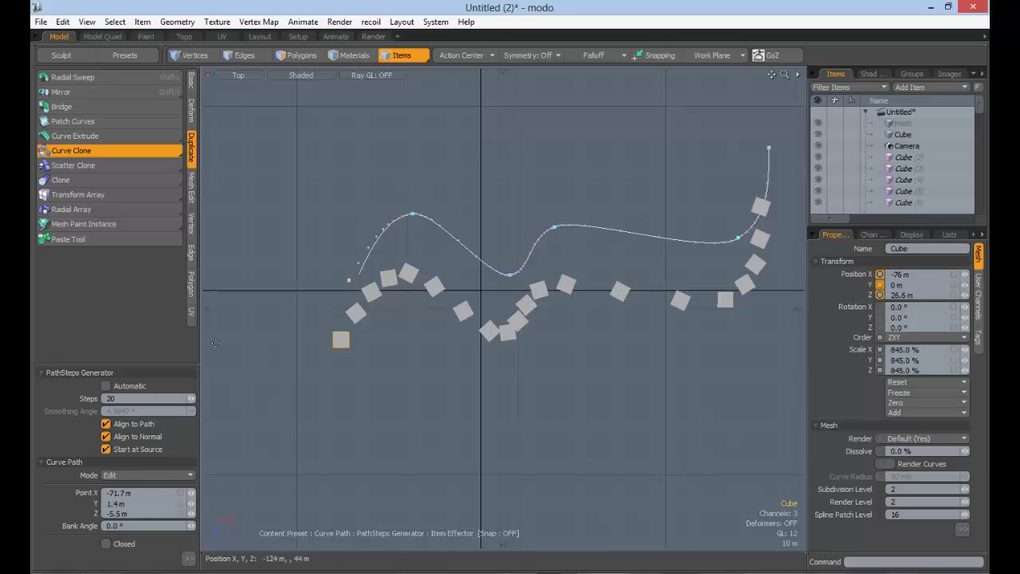
pyautogui.click(106, 449)
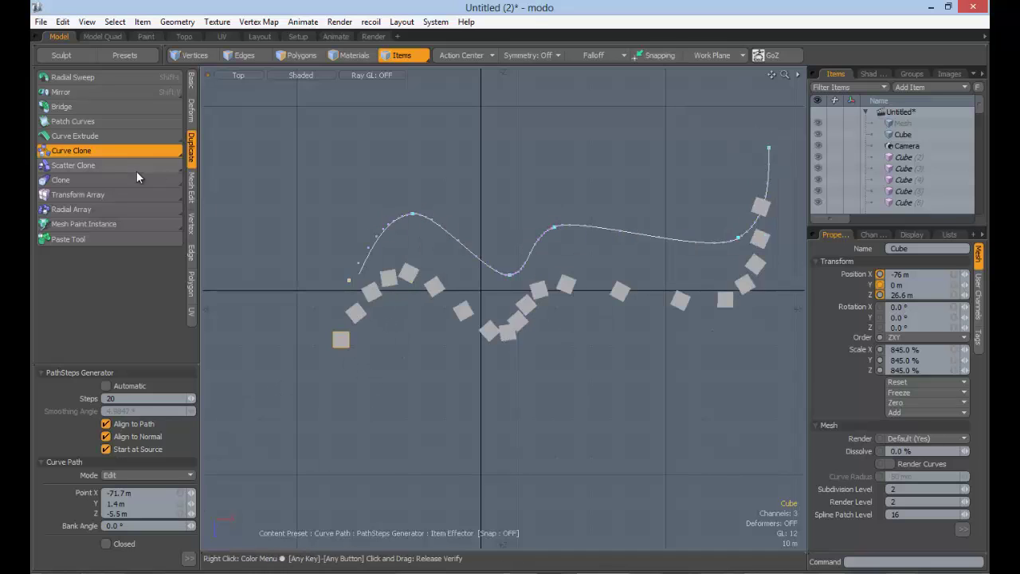
pyautogui.click(110, 149)
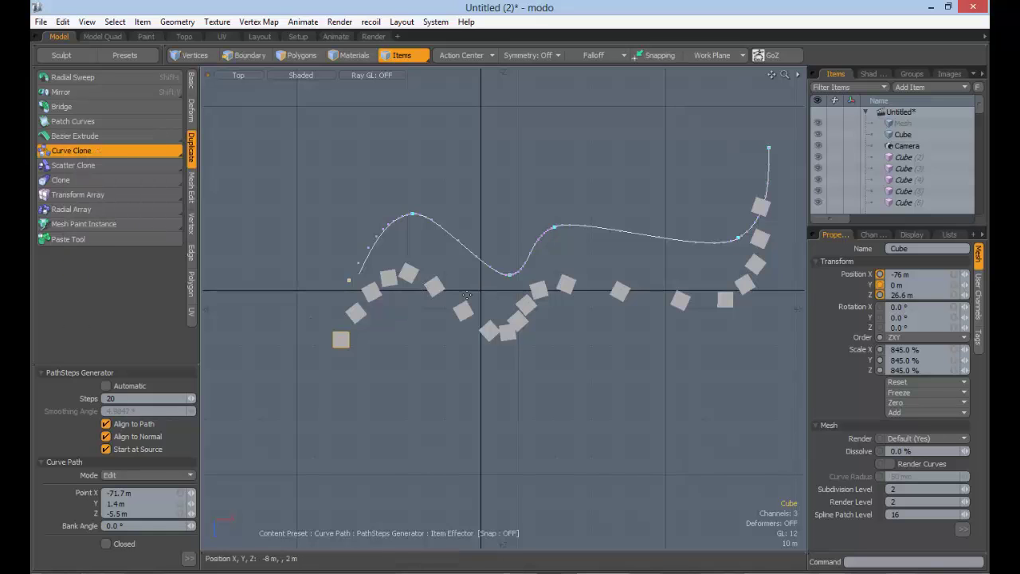
# Step: Undo the Curve Clone and the cube's creation, keeping only the drawn curve
pyautogui.hotkey('ctrl', 'z')
pyautogui.hotkey('ctrl', 'z')
pyautogui.hotkey('ctrl', 'z')
pyautogui.hotkey('ctrl', 'z')
pyautogui.hotkey('ctrl', 'z')
pyautogui.hotkey('ctrl', 'z')
pyautogui.hotkey('ctrl', 'z')
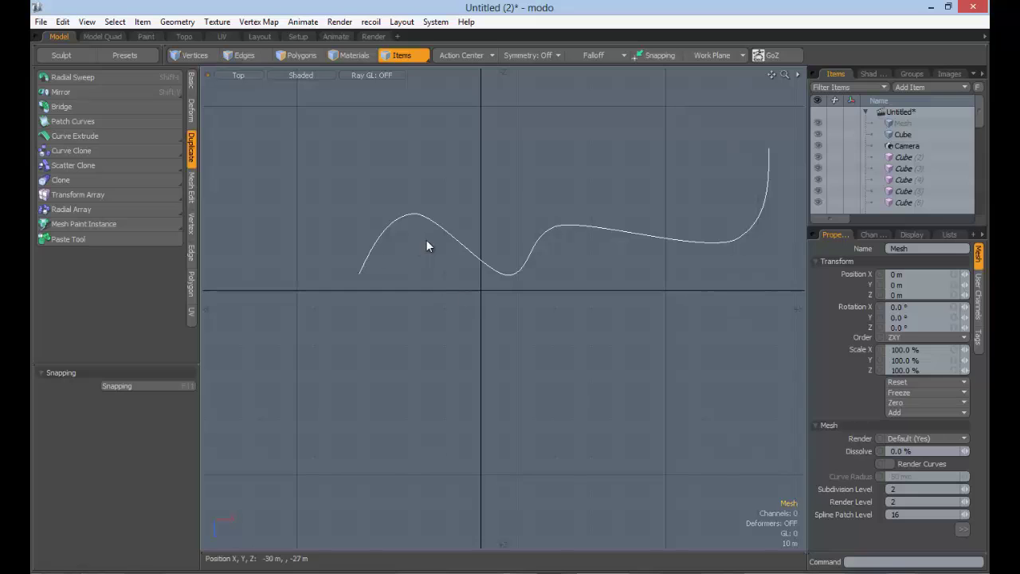
# Step: Switch the viewport from the top view to Perspective
pyautogui.click(238, 75)
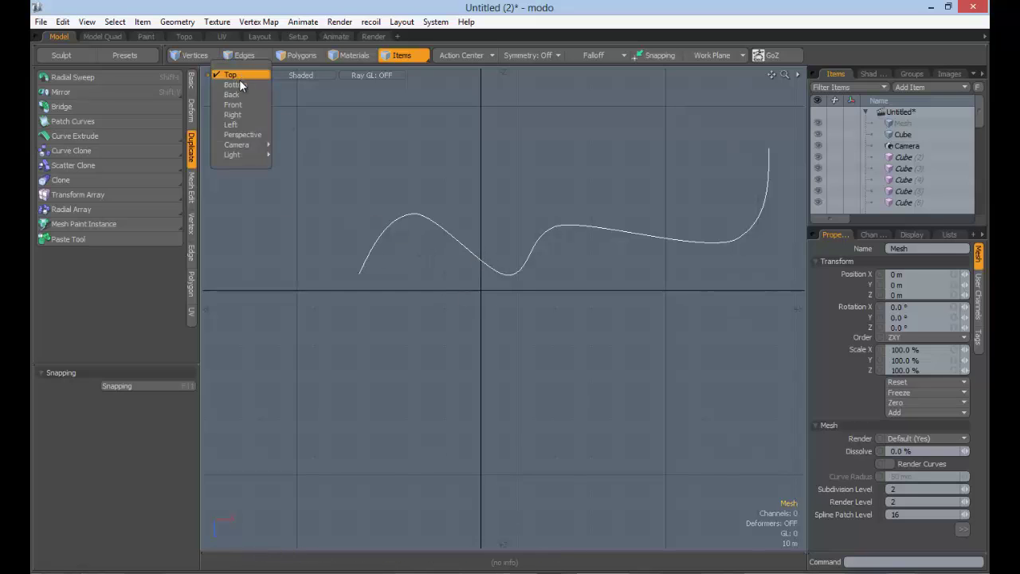
pyautogui.click(243, 135)
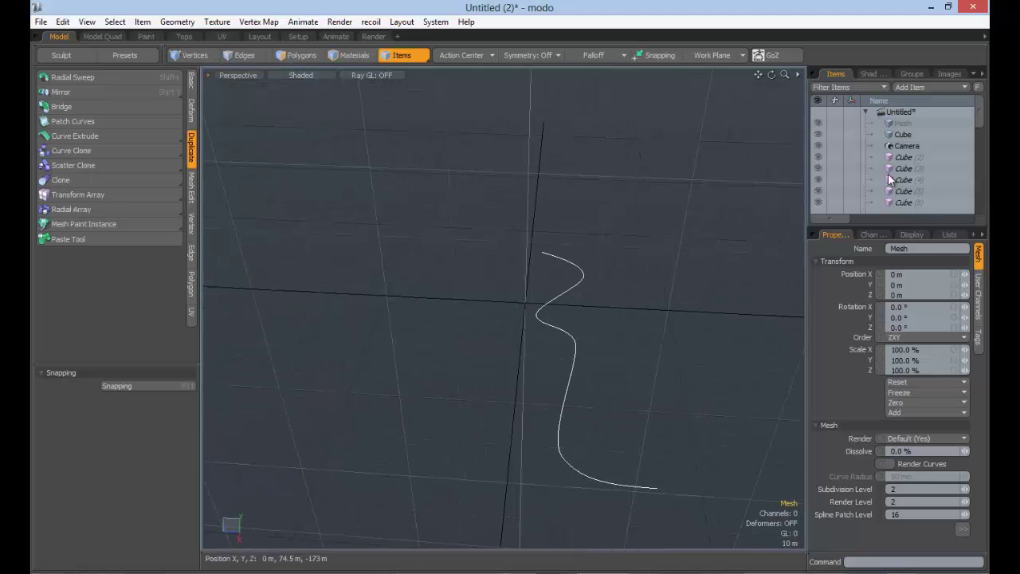
# Step: Close all open scenes without saving the changes
pyautogui.click(923, 157)
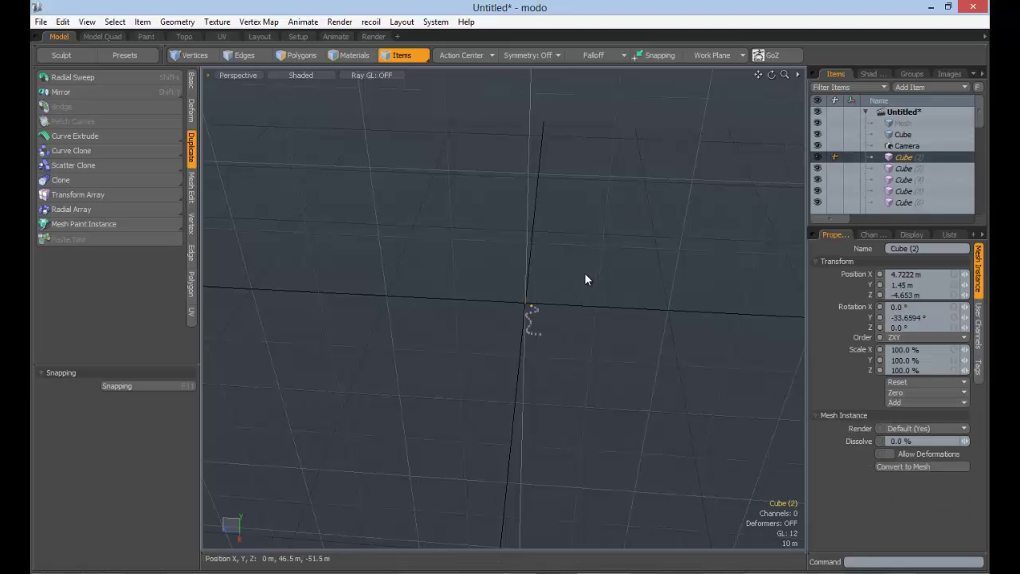
pyautogui.click(909, 115)
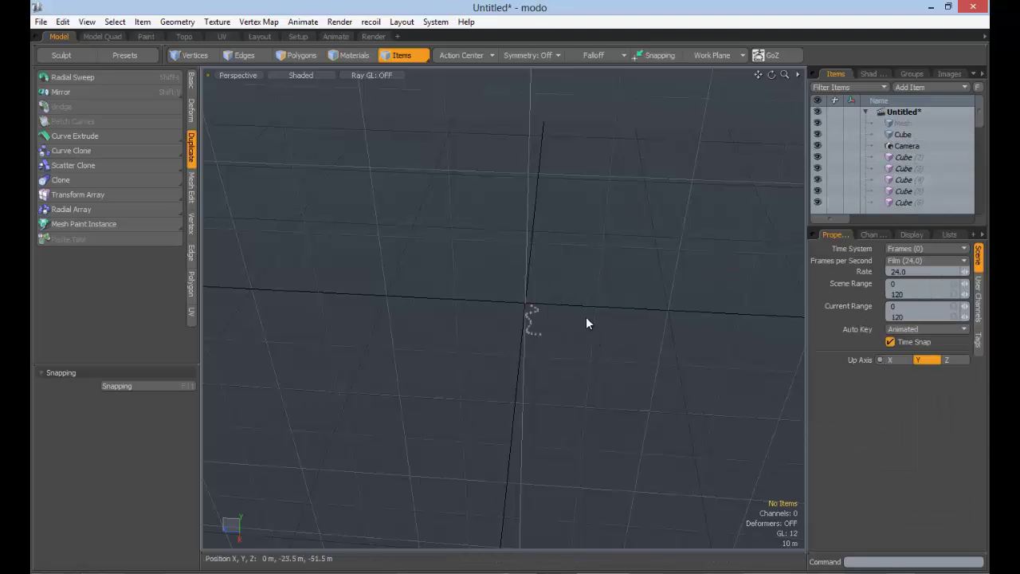
pyautogui.click(40, 21)
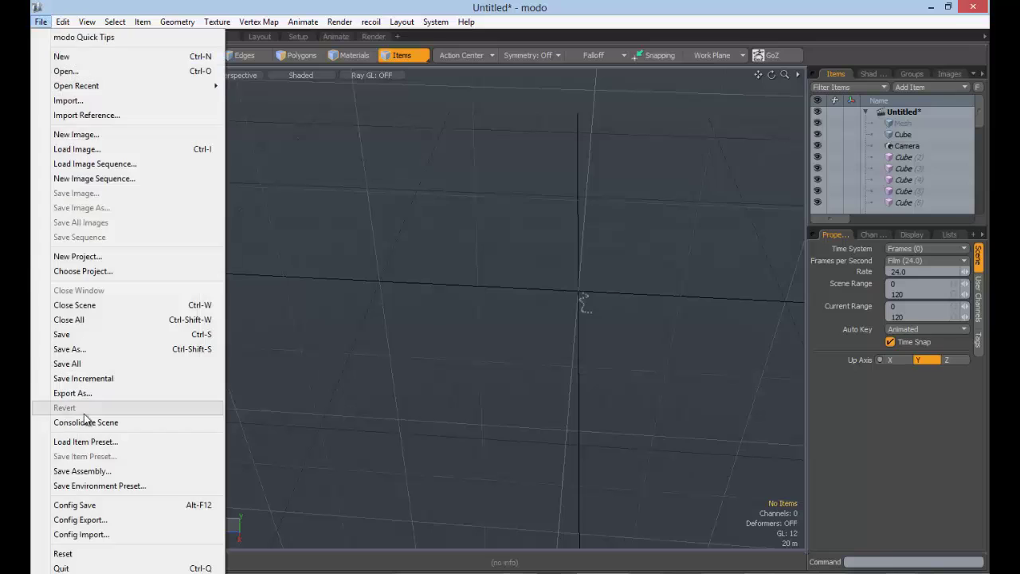
pyautogui.click(101, 321)
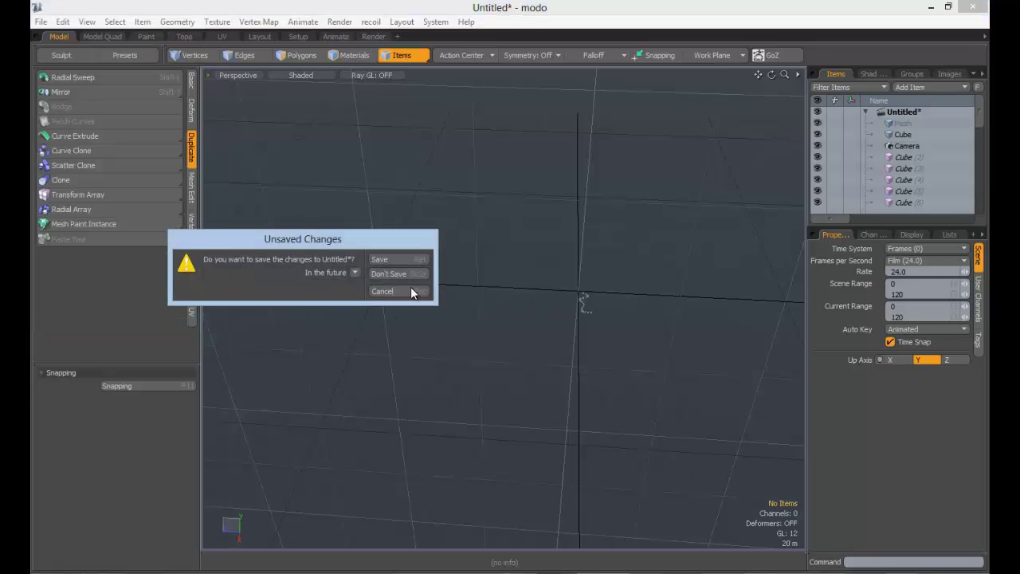
pyautogui.click(399, 271)
pyautogui.click(398, 271)
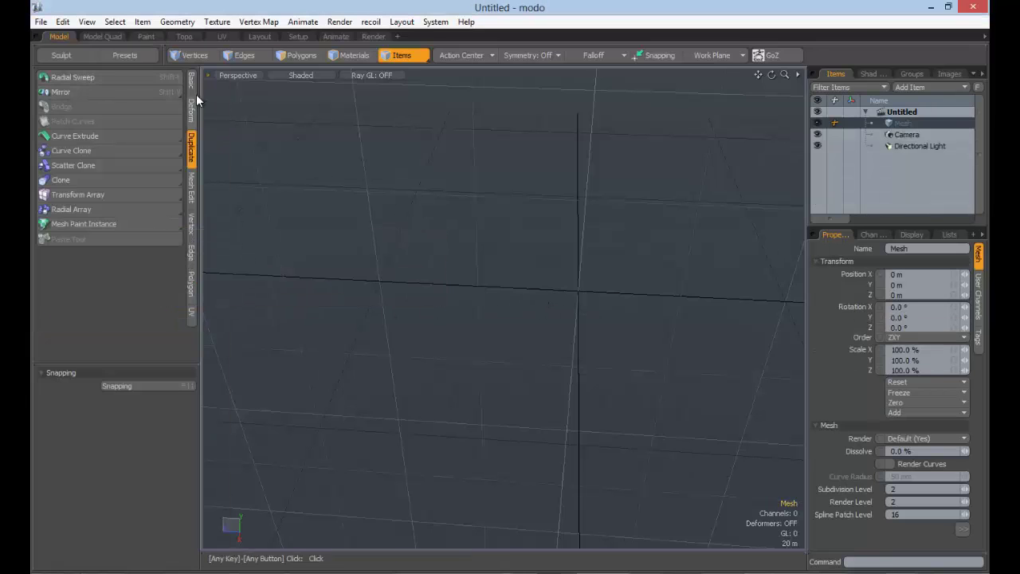
# Step: Add a unit cube at the origin and start the Bezier Clone tool on it
pyautogui.click(53, 81)
pyautogui.press('a')
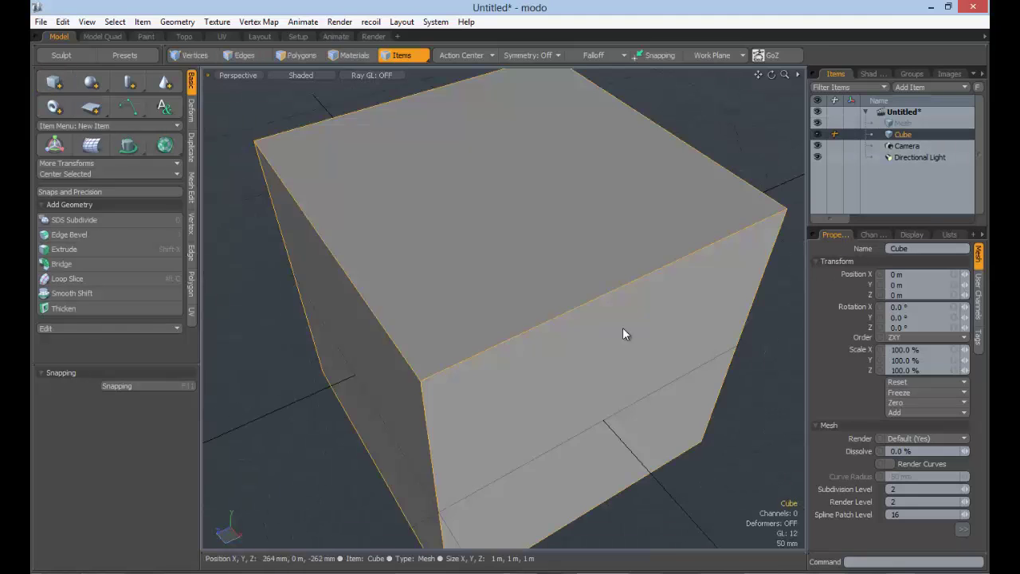
pyautogui.click(191, 149)
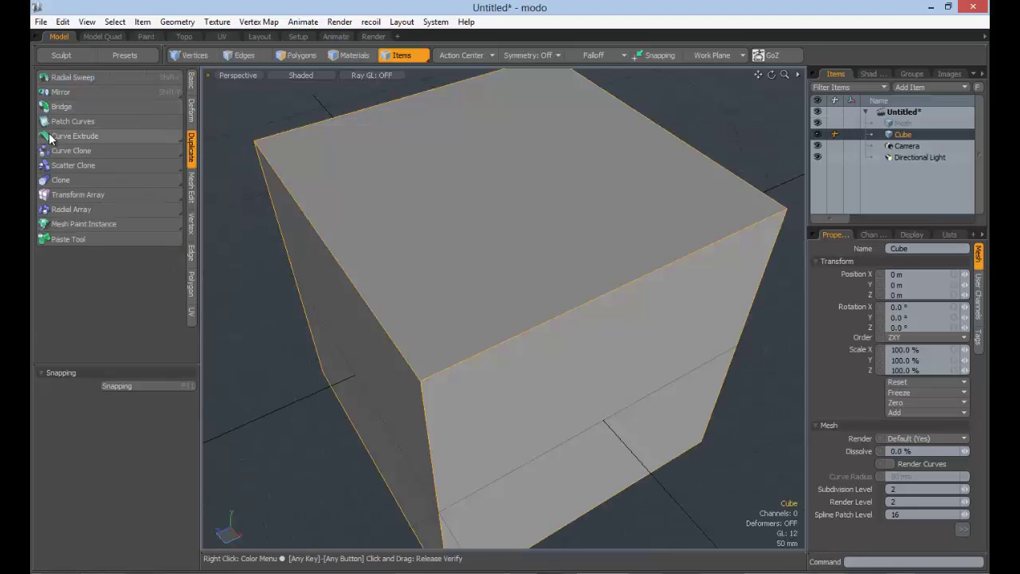
pyautogui.click(84, 150)
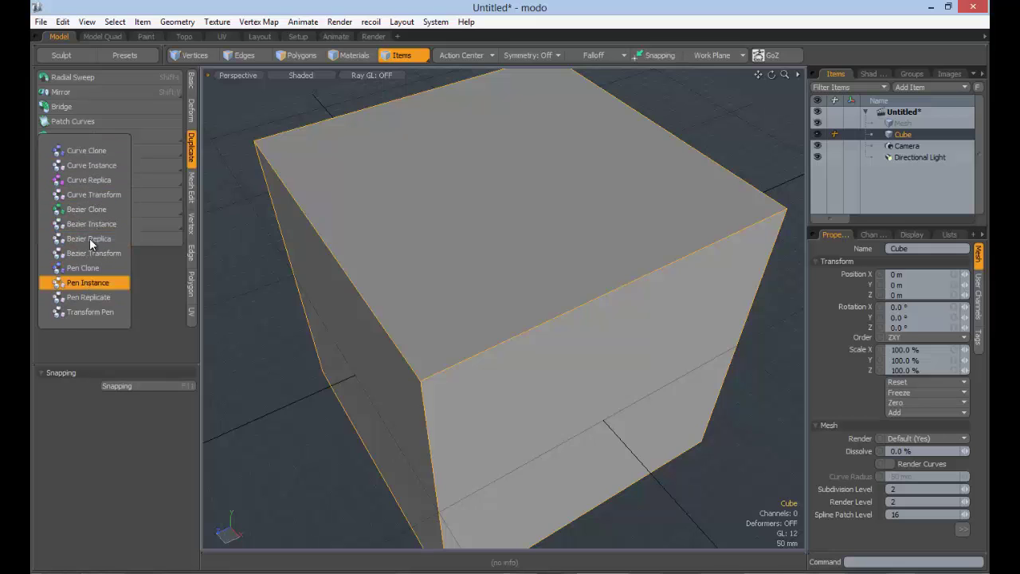
pyautogui.click(86, 209)
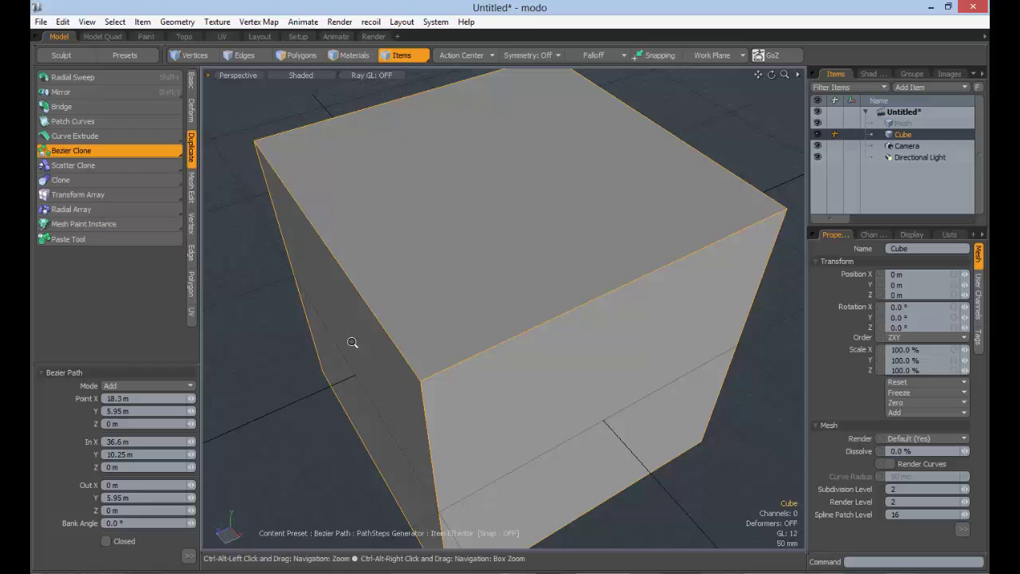
# Step: Try Bezier Clone along a wavy four-point path beside the cube, pulling the second point's Out handle to about X 5.56 m, Z -3.45 m
pyautogui.scroll(-5, 524, 345)
pyautogui.keyDown('alt'); pyautogui.keyDown('shift'); pyautogui.moveTo(525, 346); pyautogui.dragTo(397, 322); pyautogui.keyUp('shift'); pyautogui.keyUp('alt')
pyautogui.keyDown('ctrl'); pyautogui.keyDown('alt'); pyautogui.moveTo(480, 330); pyautogui.dragTo(411, 310); pyautogui.keyUp('alt'); pyautogui.keyUp('ctrl')
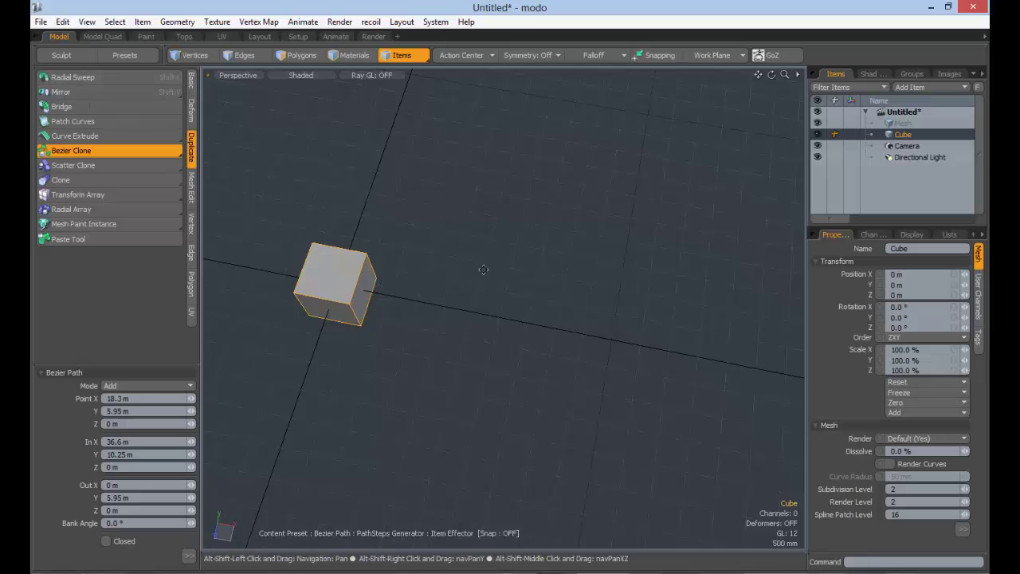
pyautogui.keyDown('alt'); pyautogui.keyDown('shift'); pyautogui.moveTo(484, 270); pyautogui.dragTo(383, 255); pyautogui.keyUp('shift'); pyautogui.keyUp('alt')
pyautogui.click(342, 275)
pyautogui.click(476, 176)
pyautogui.click(617, 280)
pyautogui.keyDown('alt'); pyautogui.keyDown('shift'); pyautogui.moveTo(590, 257); pyautogui.dragTo(478, 258); pyautogui.keyUp('shift'); pyautogui.keyUp('alt')
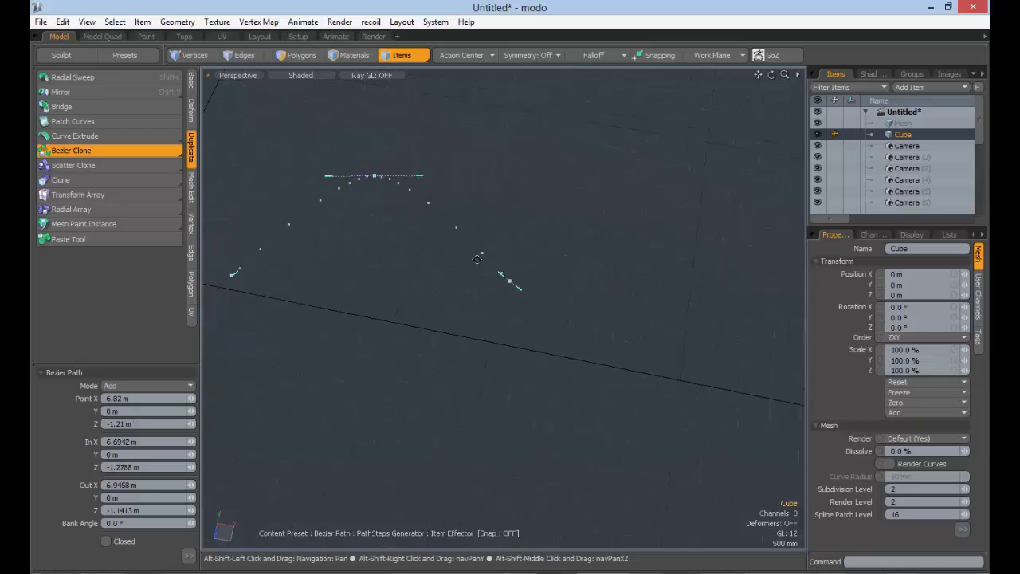
pyautogui.click(672, 211)
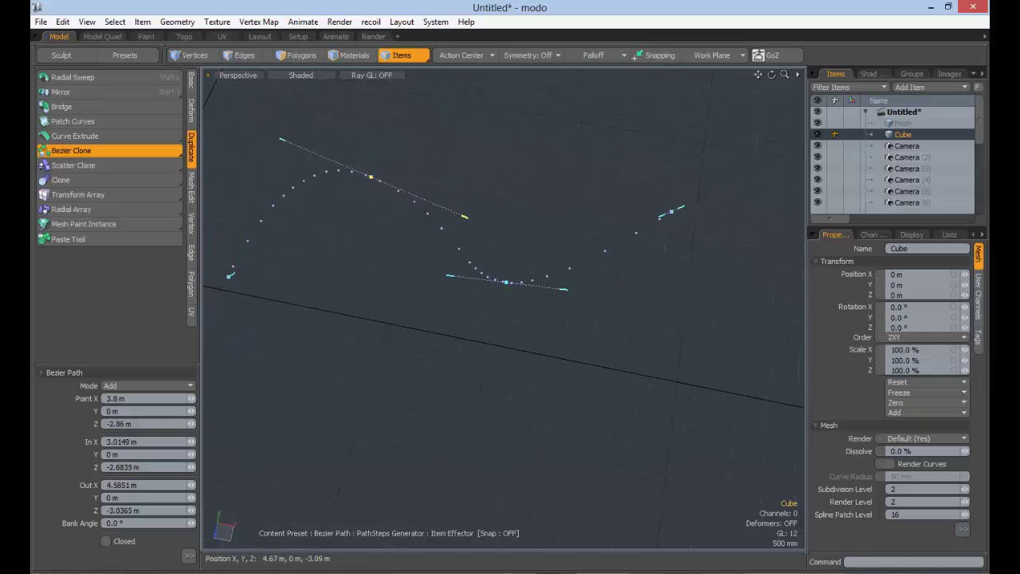
pyautogui.moveTo(464, 216); pyautogui.dragTo(472, 166)
pyautogui.keyDown('alt'); pyautogui.keyDown('shift'); pyautogui.moveTo(435, 253); pyautogui.dragTo(534, 228); pyautogui.keyUp('shift'); pyautogui.keyUp('alt')
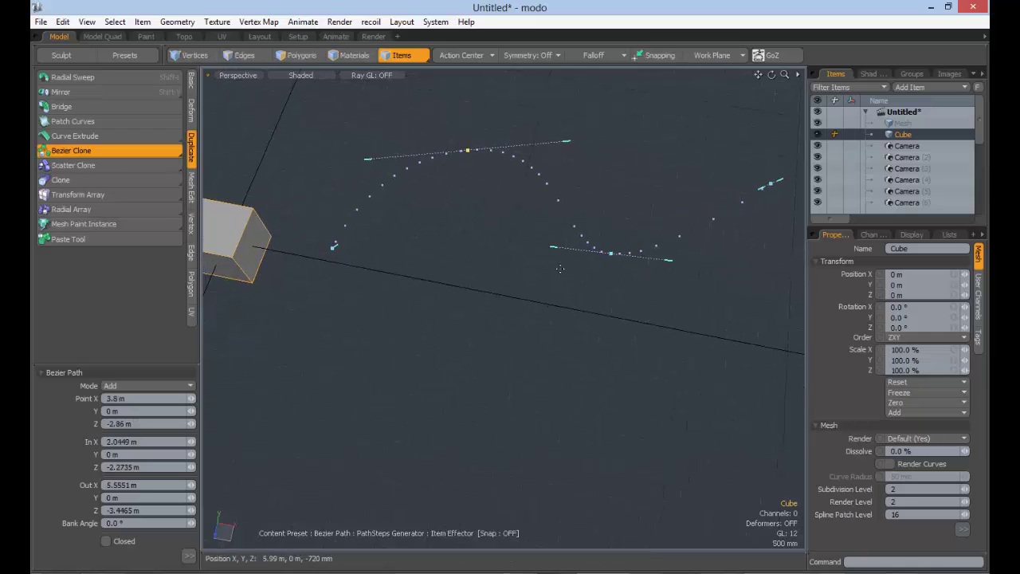
# Step: Undo the four-point Bezier Clone path together with its clones
pyautogui.hotkey('ctrl', 'z')
pyautogui.hotkey('ctrl', 'z')
pyautogui.hotkey('ctrl', 'z')
pyautogui.hotkey('ctrl', 'z')
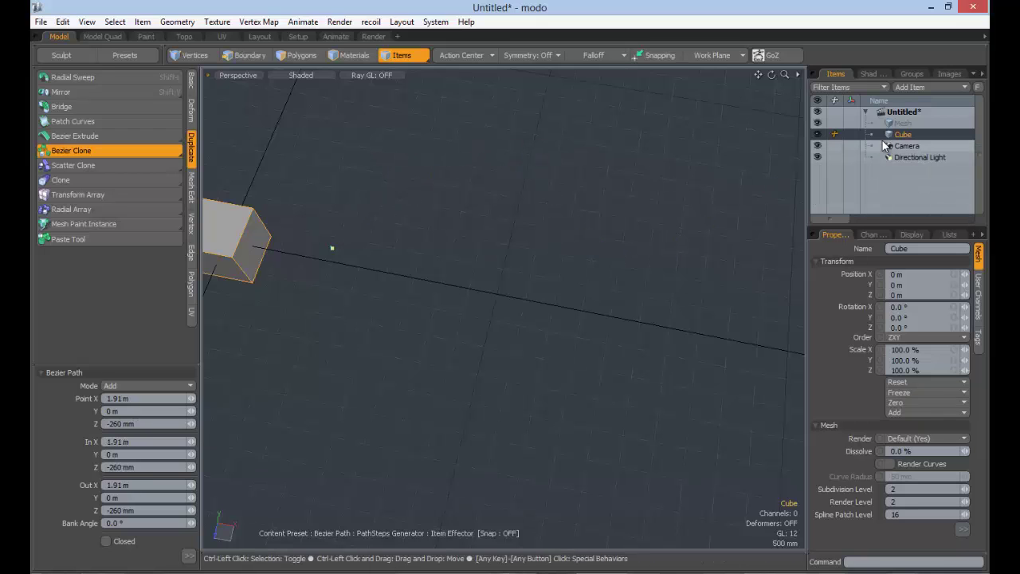
pyautogui.hotkey('ctrl', 'z')
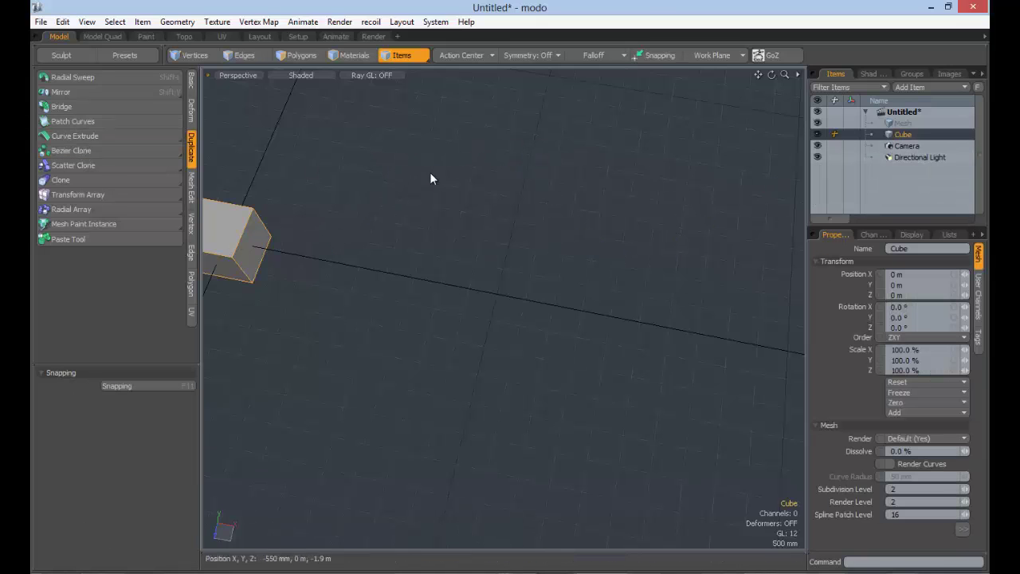
pyautogui.keyDown('alt'); pyautogui.keyDown('shift'); pyautogui.moveTo(429, 172); pyautogui.dragTo(542, 144); pyautogui.keyUp('shift'); pyautogui.keyUp('alt')
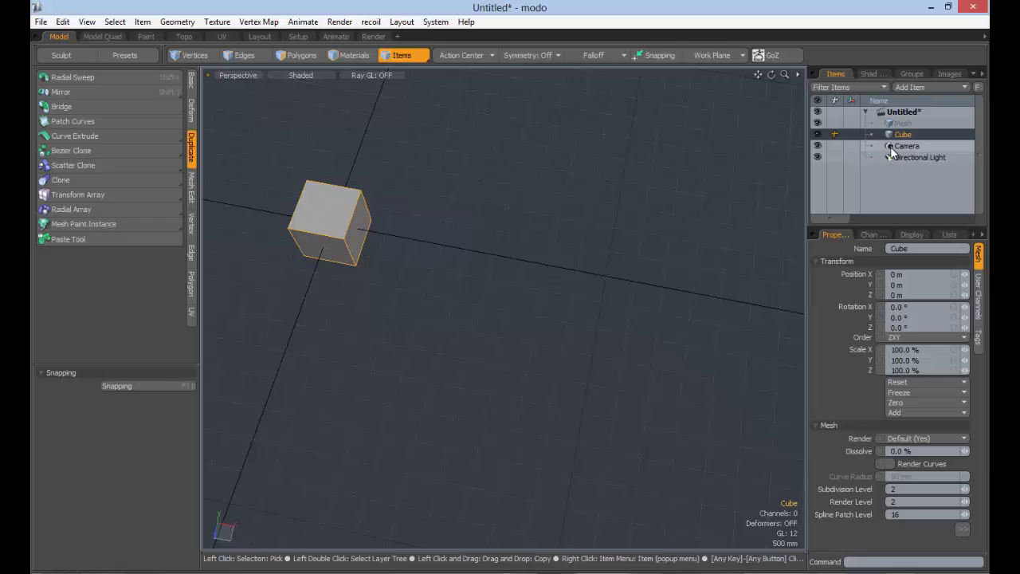
# Step: Try Bezier Clone with a two-point path ending at about X 6.25 m, Z -3.13 m, check the item list, and undo it
pyautogui.click(88, 152)
pyautogui.keyDown('alt'); pyautogui.keyDown('shift'); pyautogui.moveTo(524, 248); pyautogui.dragTo(432, 272); pyautogui.keyUp('shift'); pyautogui.keyUp('alt')
pyautogui.click(462, 271)
pyautogui.click(609, 167)
pyautogui.keyDown('alt'); pyautogui.keyDown('shift'); pyautogui.moveTo(626, 269); pyautogui.dragTo(599, 287); pyautogui.keyUp('shift'); pyautogui.keyUp('alt')
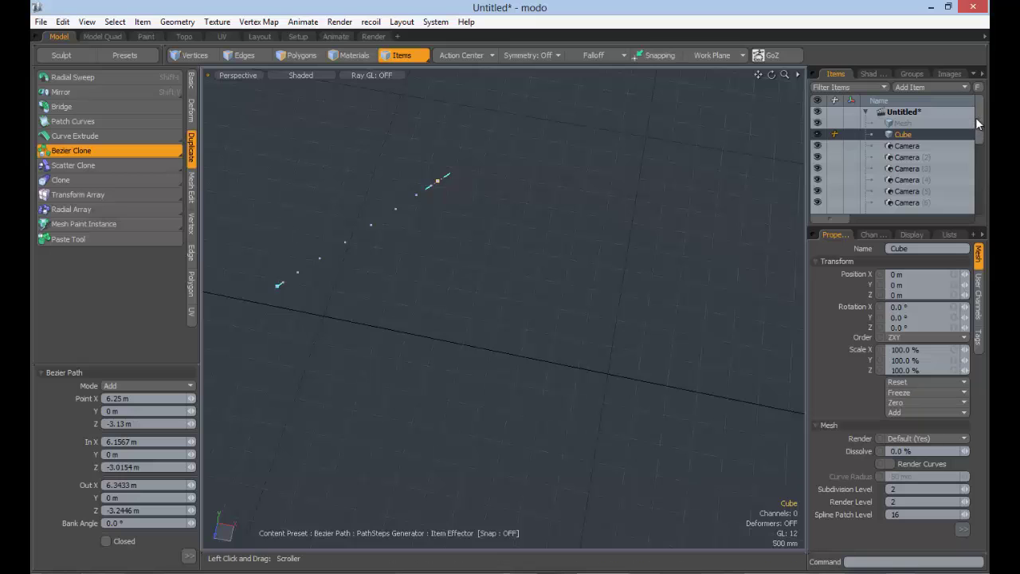
pyautogui.moveTo(980, 127); pyautogui.dragTo(983, 192)
pyautogui.moveTo(986, 108); pyautogui.dragTo(985, 99)
pyautogui.hotkey('ctrl', 'z')
pyautogui.hotkey('ctrl', 'z')
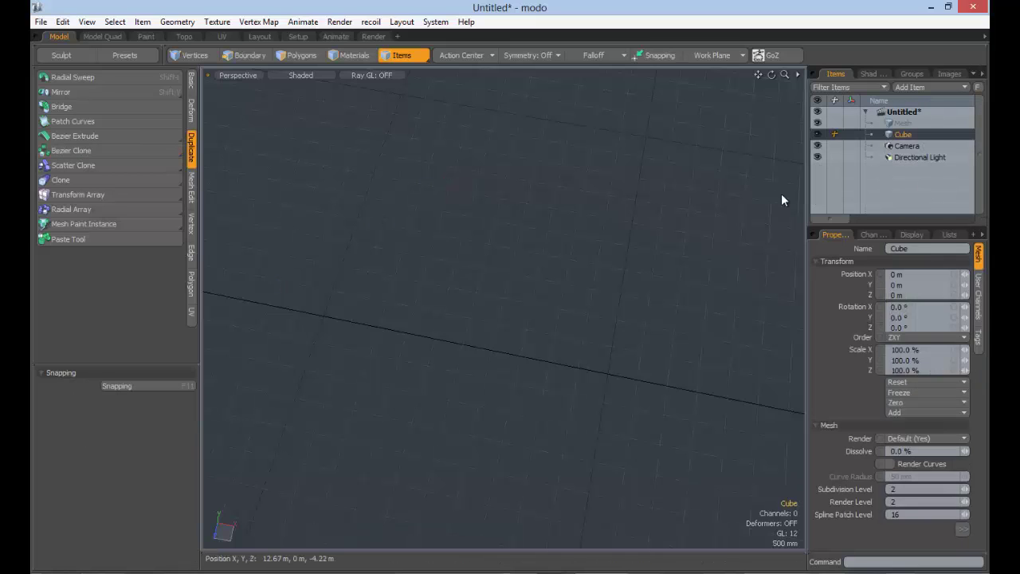
# Step: Try Bezier Clone on the selected cube along a four-point path ending at about X 16.55 m, Z -7.35 m, and check the item list
pyautogui.click(904, 134)
pyautogui.press('a')
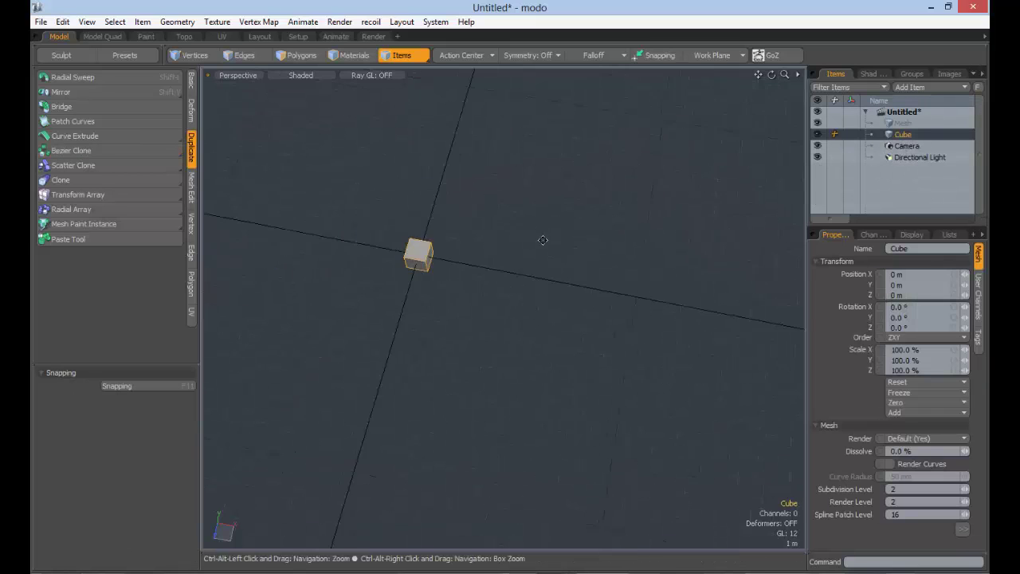
pyautogui.click(68, 150)
pyautogui.keyDown('alt'); pyautogui.keyDown('shift'); pyautogui.moveTo(586, 248); pyautogui.dragTo(438, 266); pyautogui.keyUp('shift'); pyautogui.keyUp('alt')
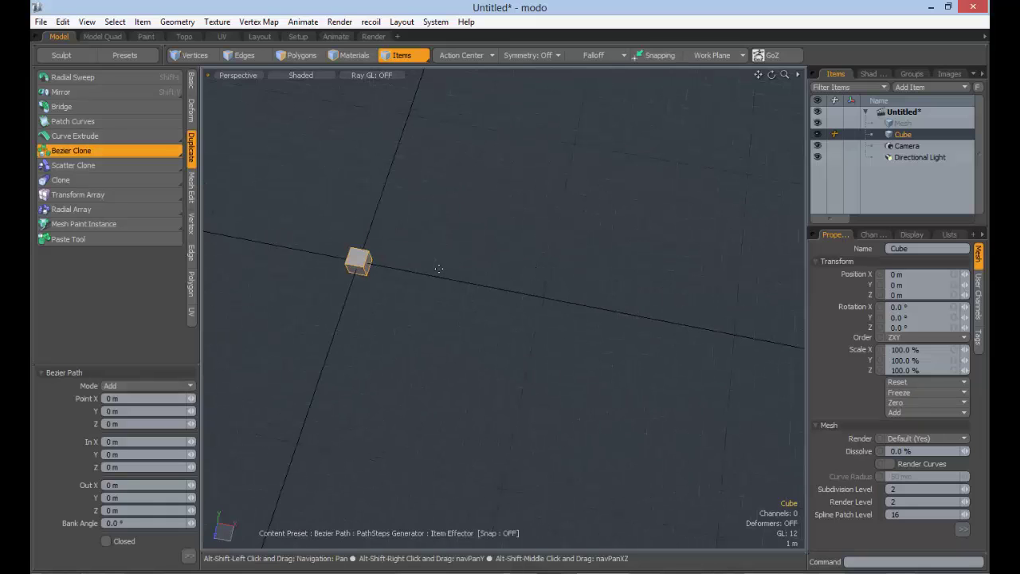
pyautogui.click(428, 263)
pyautogui.click(504, 180)
pyautogui.click(663, 280)
pyautogui.click(683, 202)
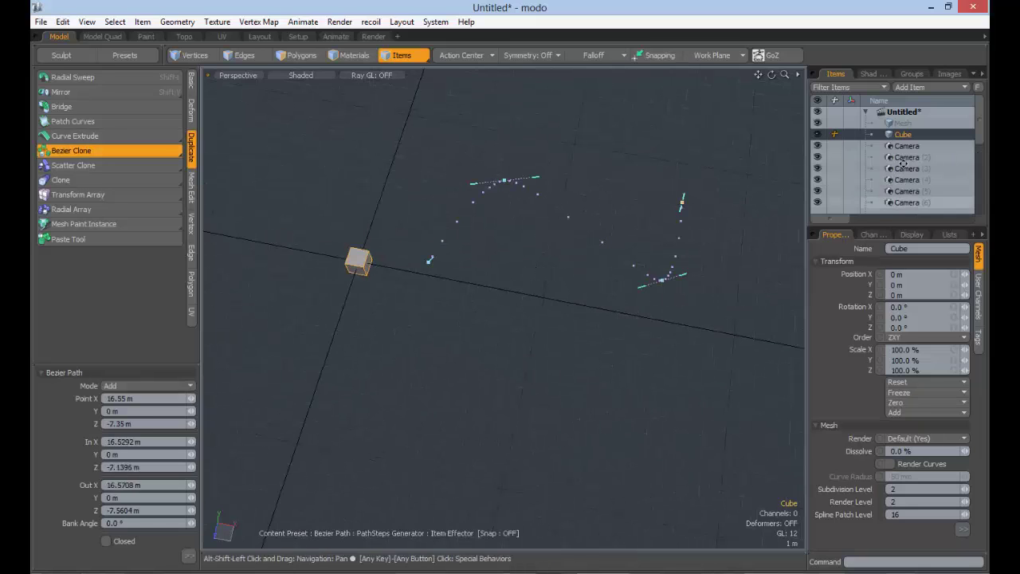
pyautogui.moveTo(979, 134)
pyautogui.mouseDown()
pyautogui.moveTo(979, 197)
pyautogui.moveTo(979, 169)
pyautogui.mouseUp()
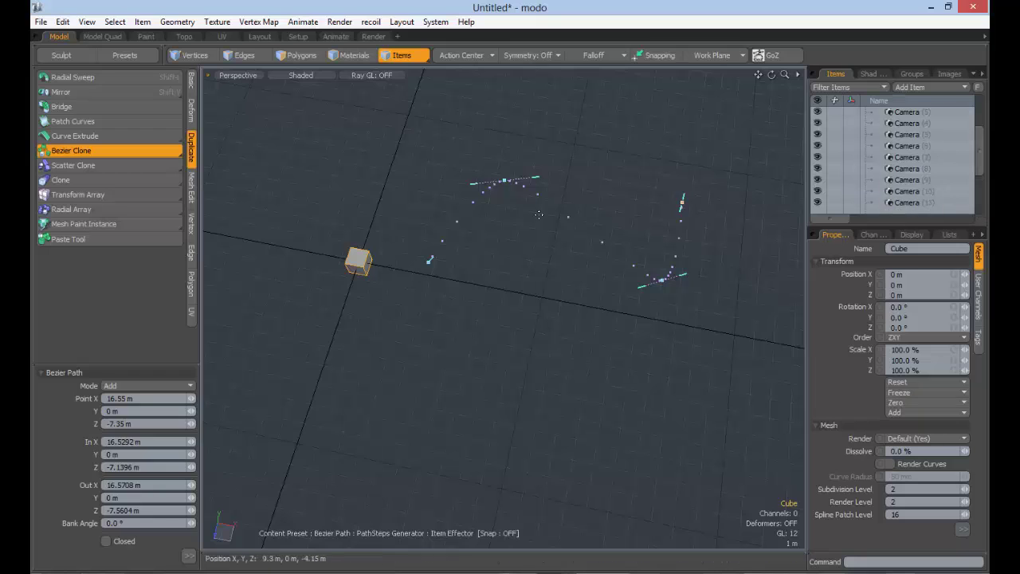
# Step: Drop the Bezier Clone tool and close all scenes, discarding the unsaved changes
pyautogui.press('Escape')
pyautogui.press('Escape')
pyautogui.click(41, 22)
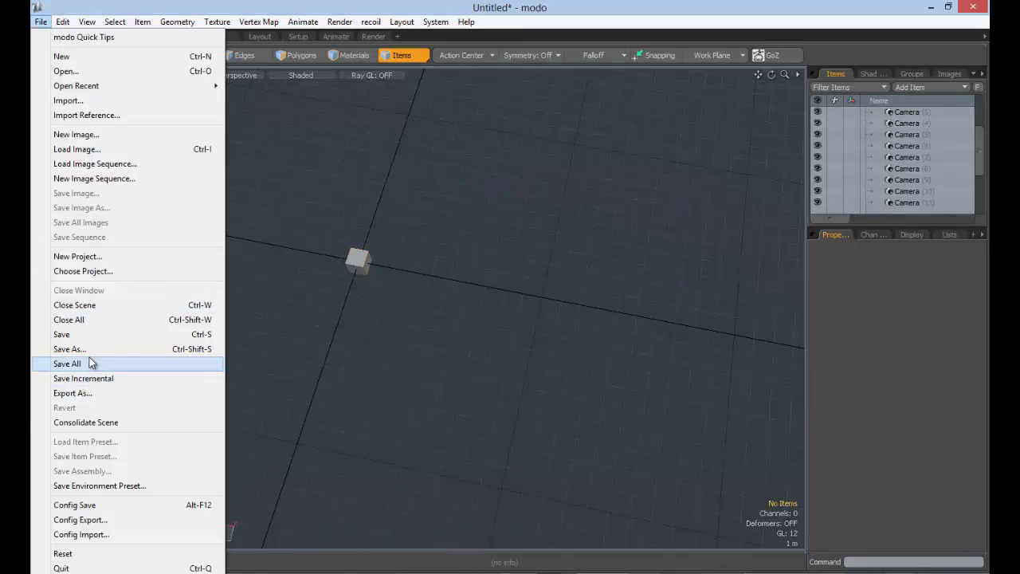
pyautogui.click(79, 320)
pyautogui.click(389, 274)
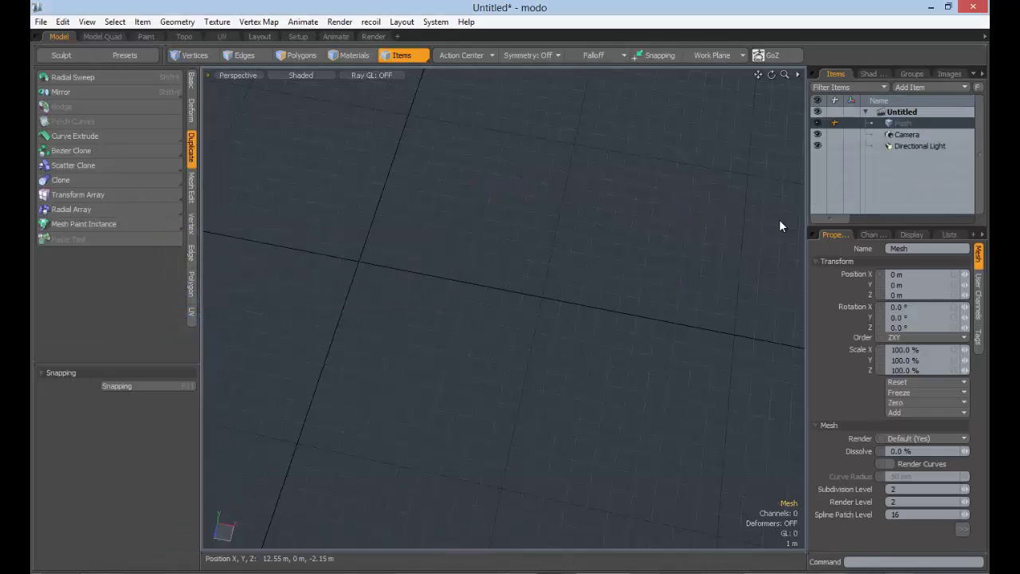
# Step: Add a new unit cube at the origin and start Bezier Clone on it with Source set to Active Items
pyautogui.click(191, 82)
pyautogui.click(54, 82)
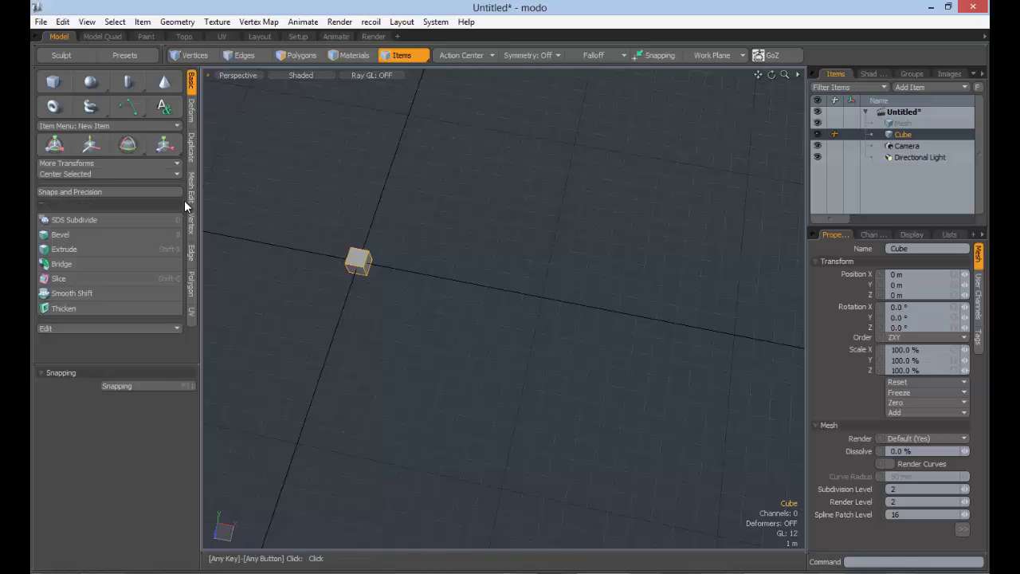
pyautogui.click(193, 148)
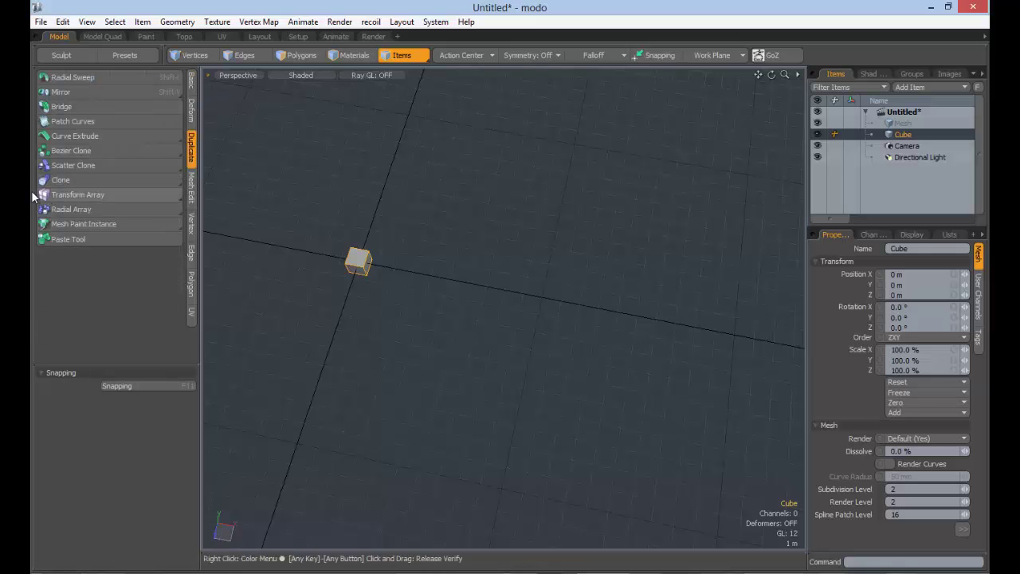
pyautogui.click(69, 152)
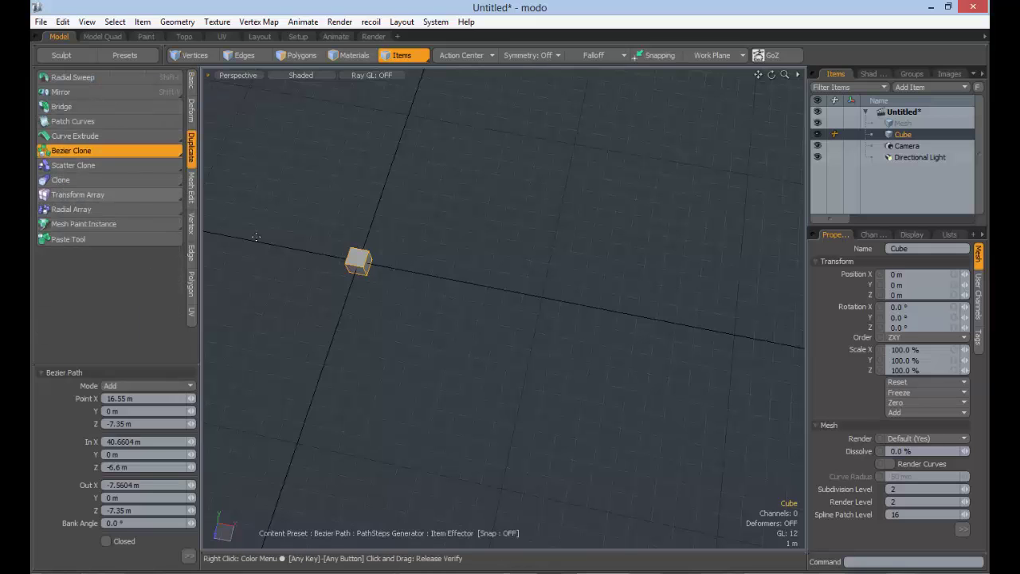
pyautogui.keyDown('alt'); pyautogui.keyDown('shift'); pyautogui.moveTo(424, 268); pyautogui.dragTo(316, 262); pyautogui.keyUp('shift'); pyautogui.keyUp('alt')
pyautogui.click(189, 556)
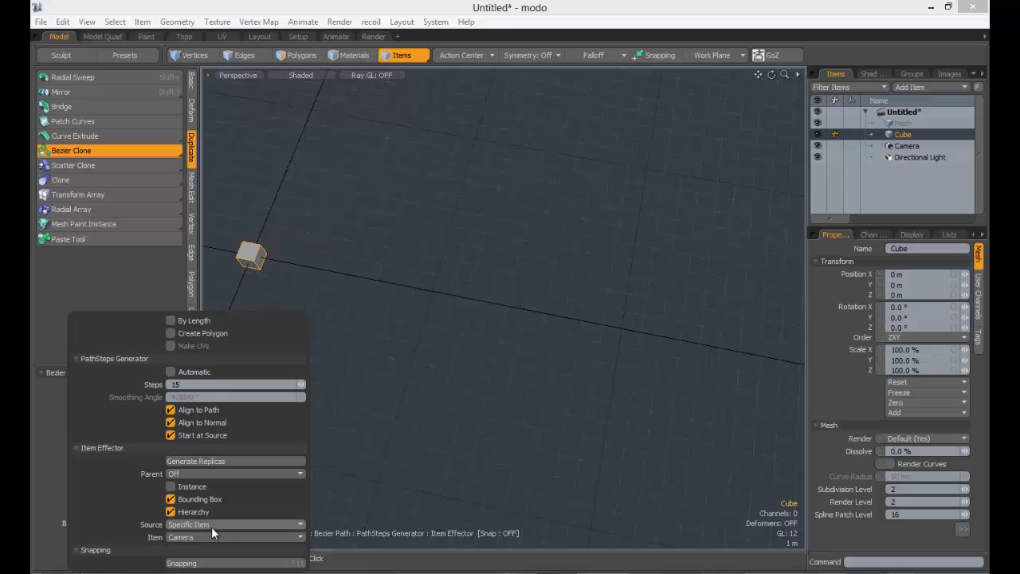
pyautogui.click(203, 524)
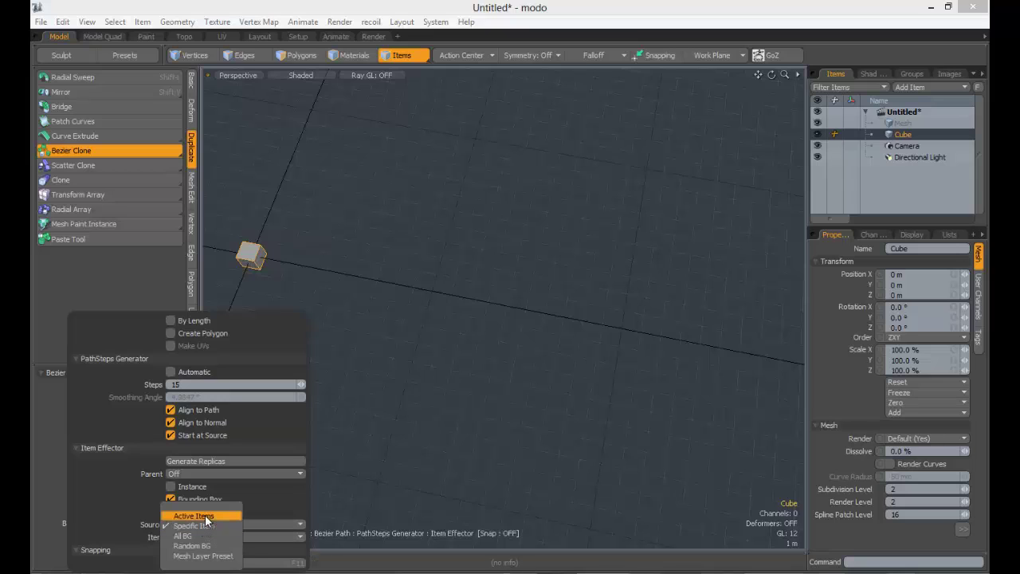
pyautogui.click(204, 515)
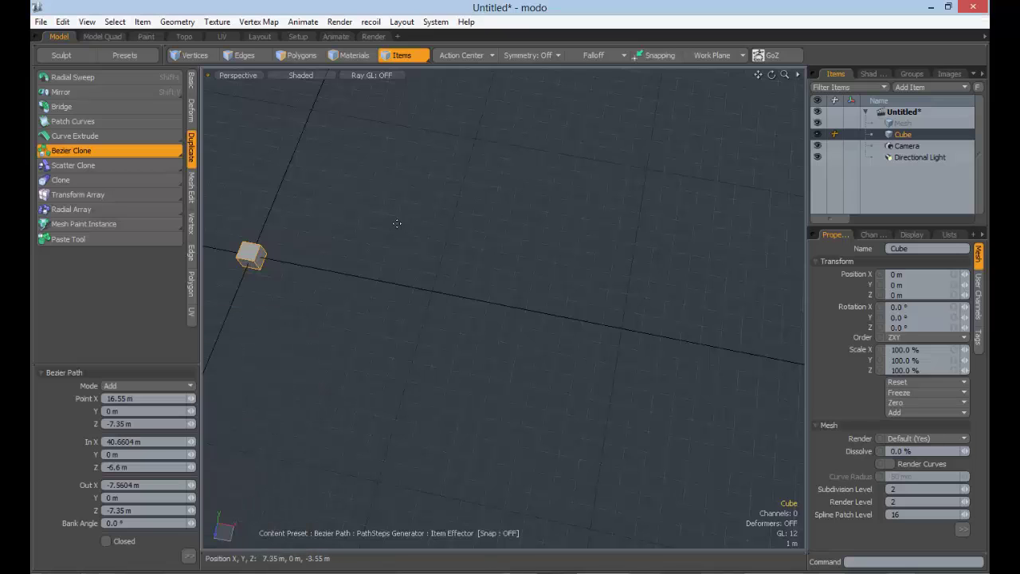
# Step: Draw a wavy five-point Bezier Clone path beside the cube, with the third point at about X 14.35 m, Z -13.95 m
pyautogui.keyDown('alt'); pyautogui.keyDown('shift'); pyautogui.moveTo(301, 248); pyautogui.dragTo(434, 223); pyautogui.keyUp('shift'); pyautogui.keyUp('alt')
pyautogui.keyDown('alt'); pyautogui.moveTo(435, 222); pyautogui.dragTo(431, 231); pyautogui.keyUp('alt')
pyautogui.keyDown('alt'); pyautogui.moveTo(430, 231); pyautogui.dragTo(382, 233); pyautogui.keyUp('alt')
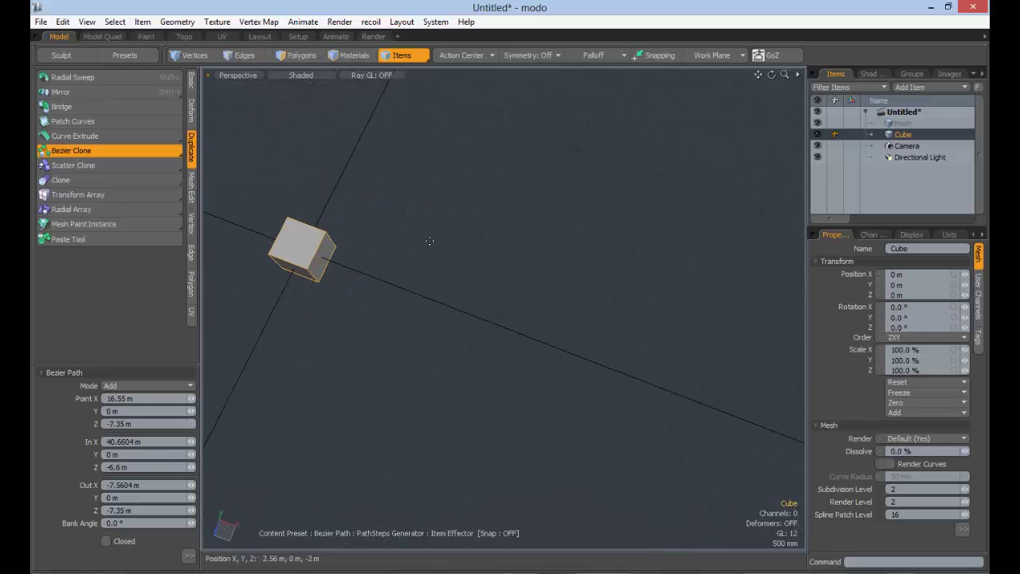
pyautogui.keyDown('ctrl'); pyautogui.keyDown('alt'); pyautogui.moveTo(434, 255); pyautogui.dragTo(402, 267); pyautogui.keyUp('alt'); pyautogui.keyUp('ctrl')
pyautogui.moveTo(402, 267)
pyautogui.keyDown('alt'); pyautogui.keyDown('shift'); pyautogui.mouseDown()
pyautogui.moveTo(418, 279)
pyautogui.moveTo(387, 294)
pyautogui.mouseUp(); pyautogui.keyUp('shift'); pyautogui.keyUp('alt')
pyautogui.click(482, 210)
pyautogui.click(625, 275)
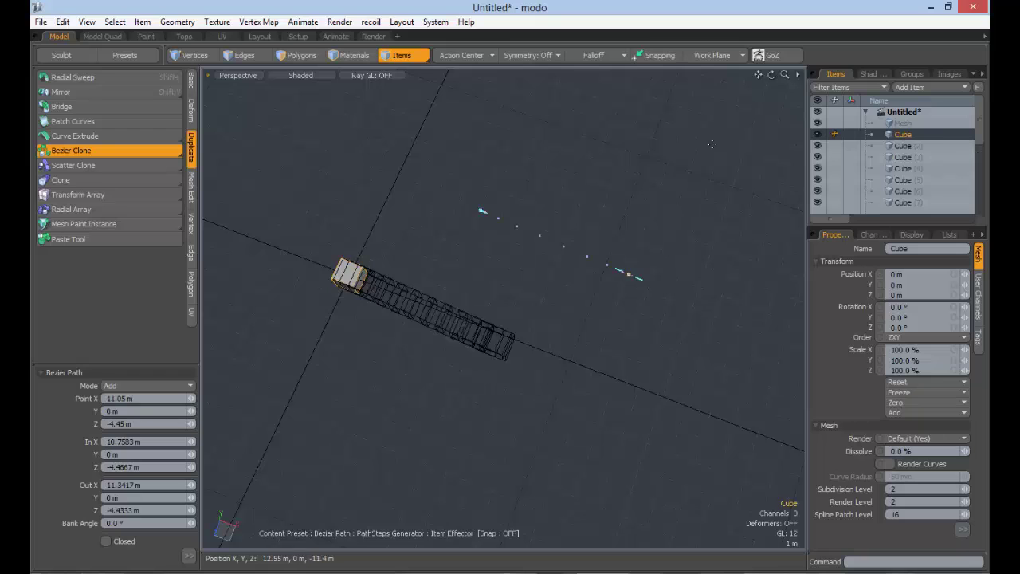
pyautogui.keyDown('alt'); pyautogui.keyDown('shift'); pyautogui.moveTo(665, 185); pyautogui.dragTo(521, 234); pyautogui.keyUp('shift'); pyautogui.keyUp('alt')
pyautogui.click(627, 162)
pyautogui.keyDown('ctrl'); pyautogui.keyDown('alt'); pyautogui.moveTo(647, 244); pyautogui.dragTo(494, 246); pyautogui.keyUp('alt'); pyautogui.keyUp('ctrl')
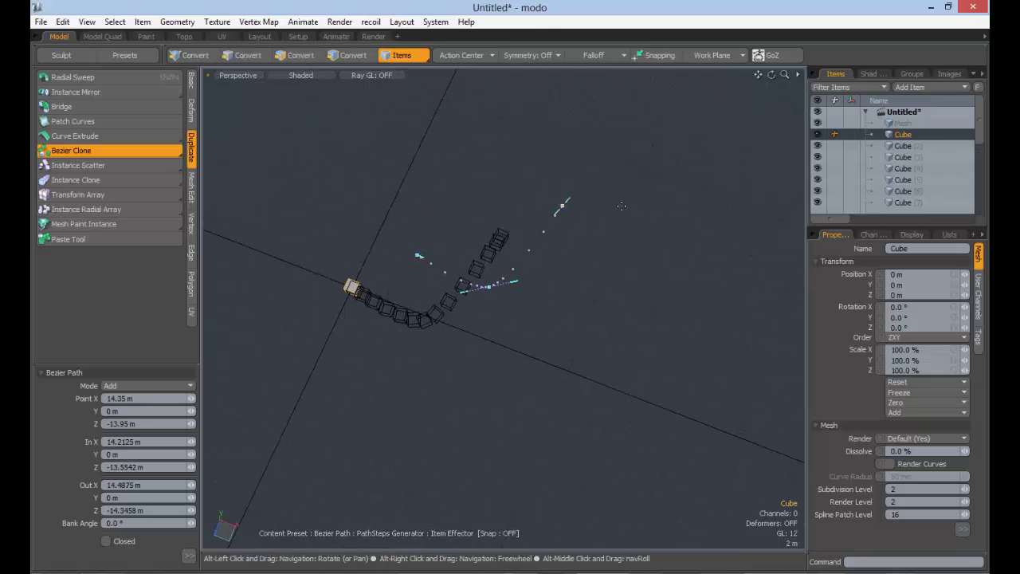
pyautogui.click(665, 191)
pyautogui.click(739, 288)
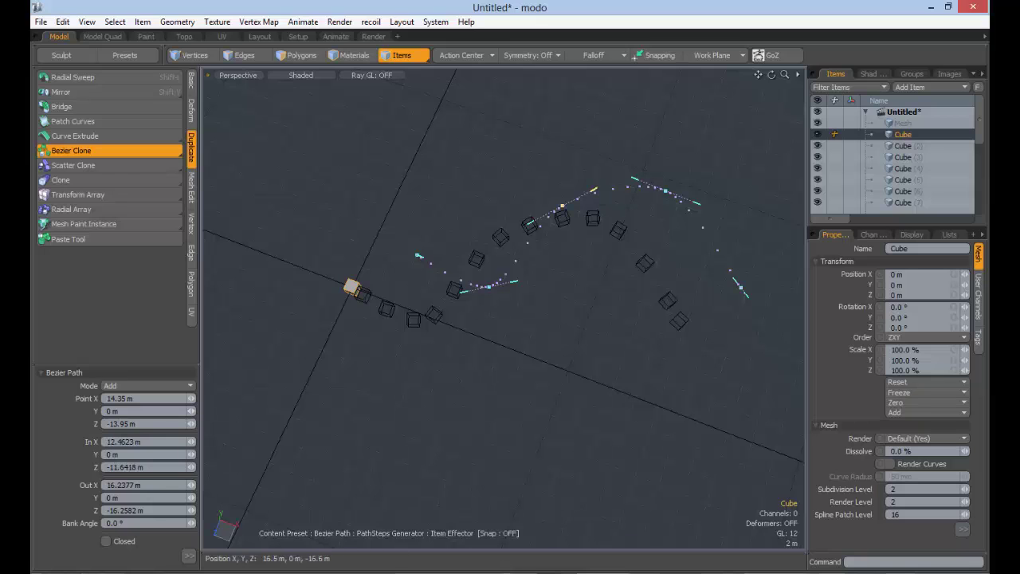
# Step: Reshape the path with the third and fourth points' tangent handles, moving the fourth's Out handle to about X 28 m, Z -15.7 m
pyautogui.moveTo(594, 189)
pyautogui.mouseDown()
pyautogui.moveTo(550, 144)
pyautogui.moveTo(606, 183)
pyautogui.moveTo(609, 237)
pyautogui.moveTo(639, 195)
pyautogui.mouseUp()
pyautogui.moveTo(698, 207)
pyautogui.mouseDown()
pyautogui.moveTo(700, 223)
pyautogui.moveTo(660, 255)
pyautogui.moveTo(716, 243)
pyautogui.mouseUp()
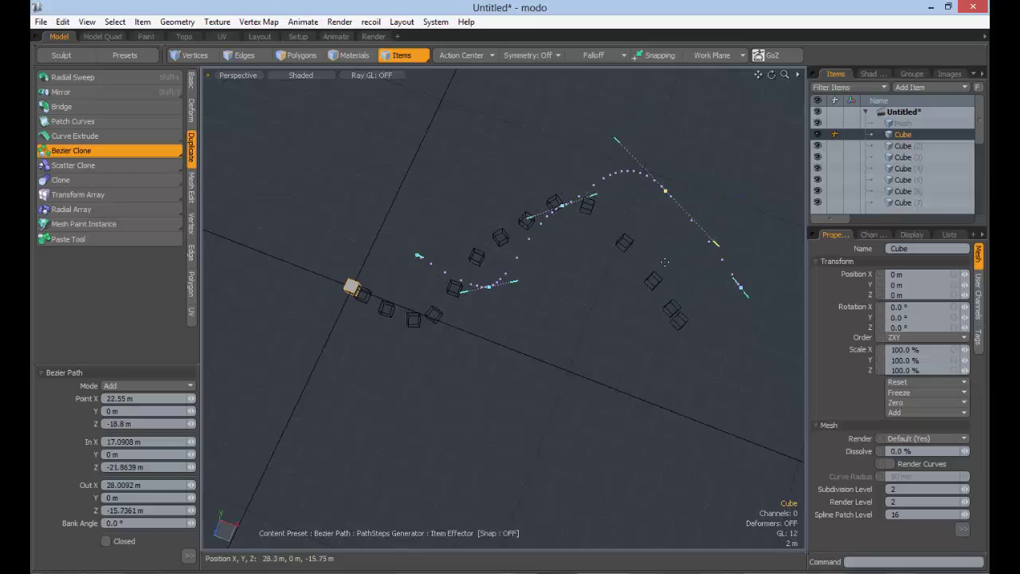
# Step: Turn off Bounding Box and Start at Source for the Bezier clones
pyautogui.click(189, 556)
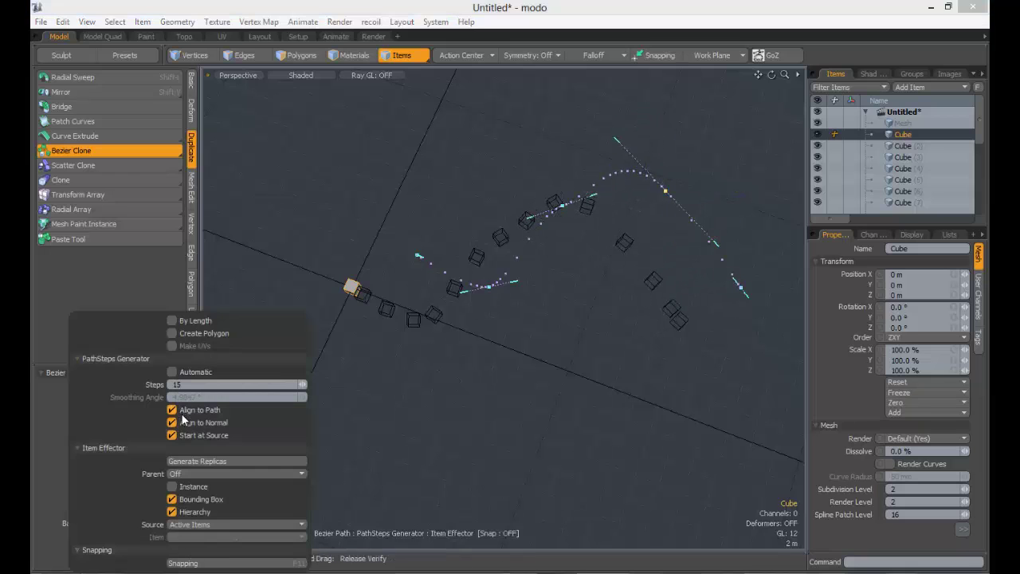
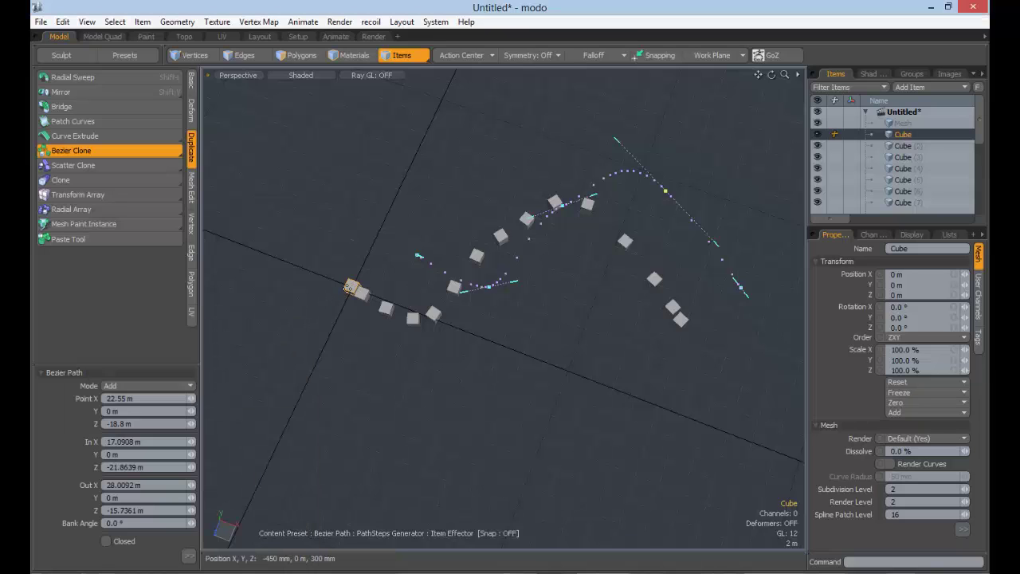
pyautogui.click(188, 556)
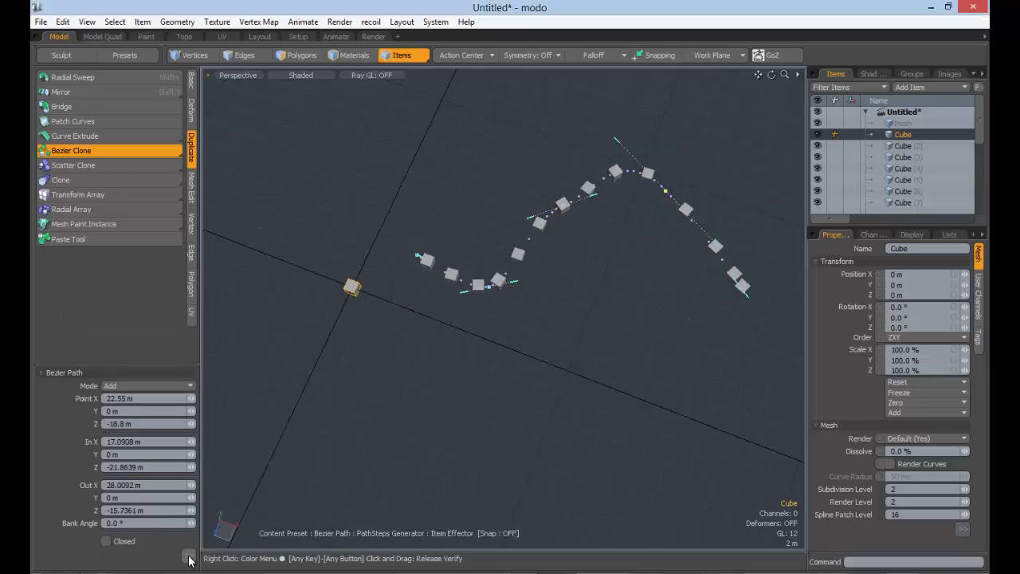
pyautogui.click(188, 556)
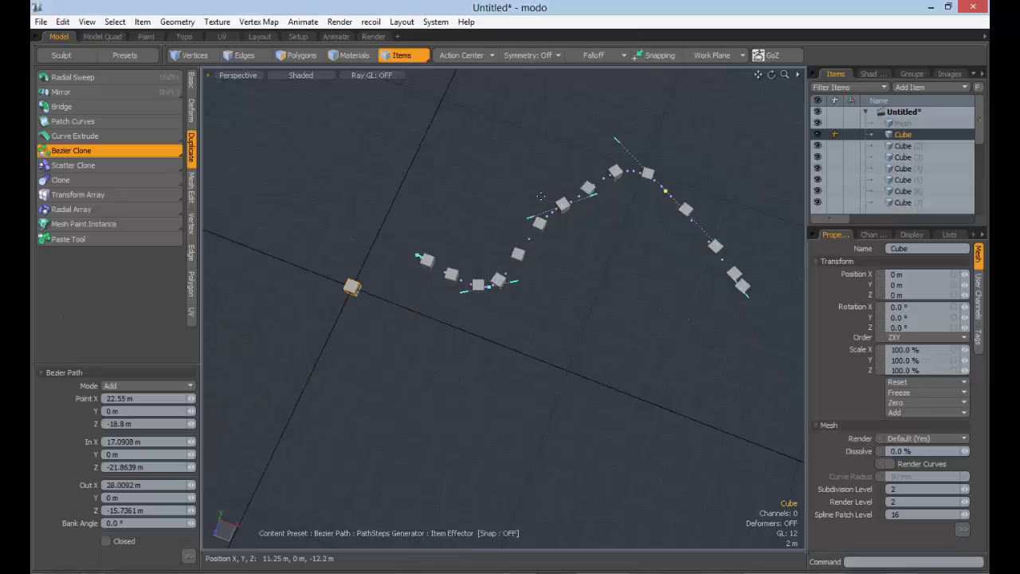
# Step: Pull the third path point's Out handle to about X 21.3 m, Z -12 m and drop the Bezier Clone tool
pyautogui.moveTo(593, 198)
pyautogui.mouseDown()
pyautogui.moveTo(586, 209)
pyautogui.moveTo(670, 286)
pyautogui.moveTo(645, 298)
pyautogui.mouseUp()
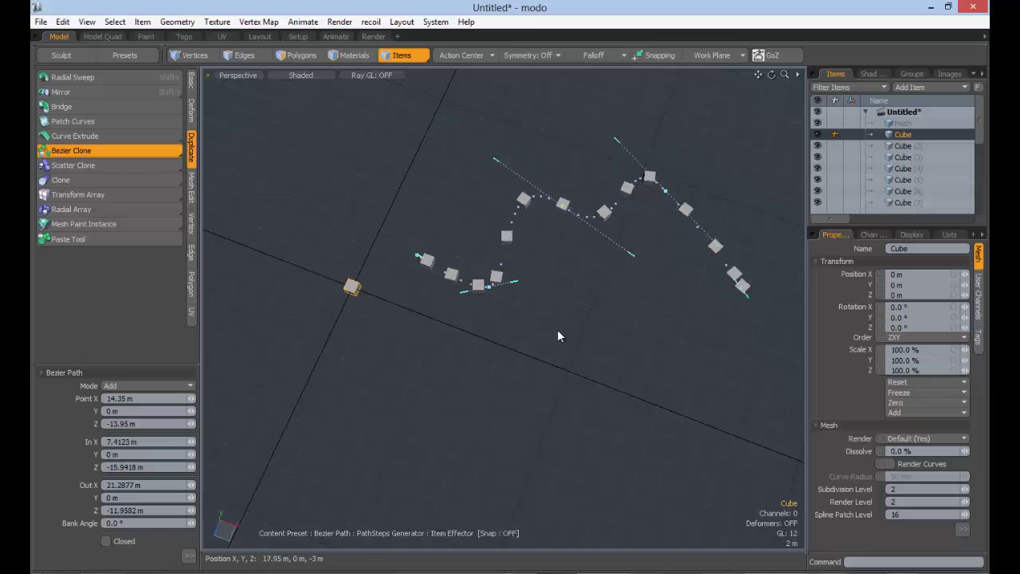
pyautogui.press('space')
pyautogui.click(352, 289)
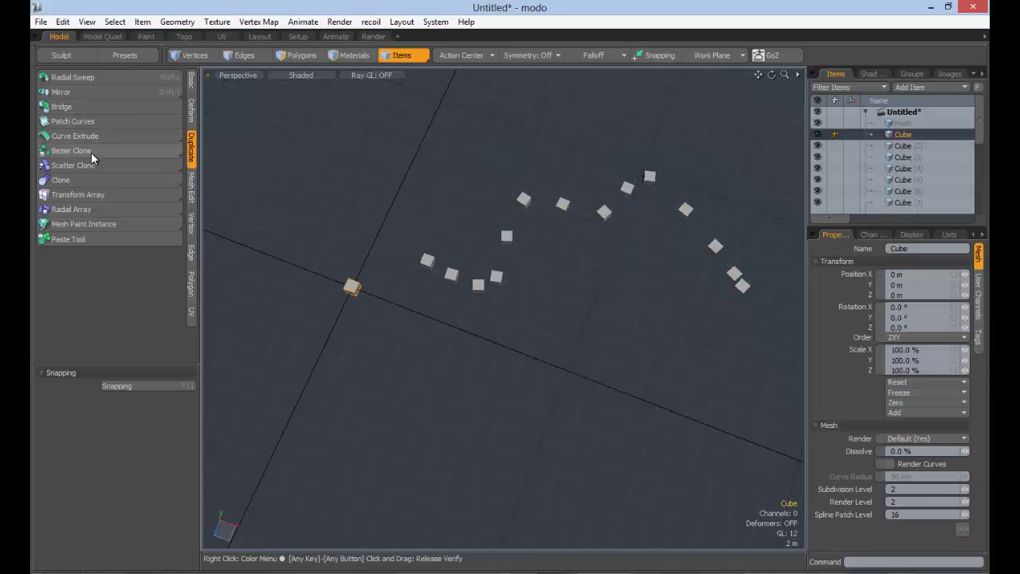
# Step: Start Pen Clone on the cube and draw an open zigzag path ending at point 7, about X -18.4 m
pyautogui.click(87, 152)
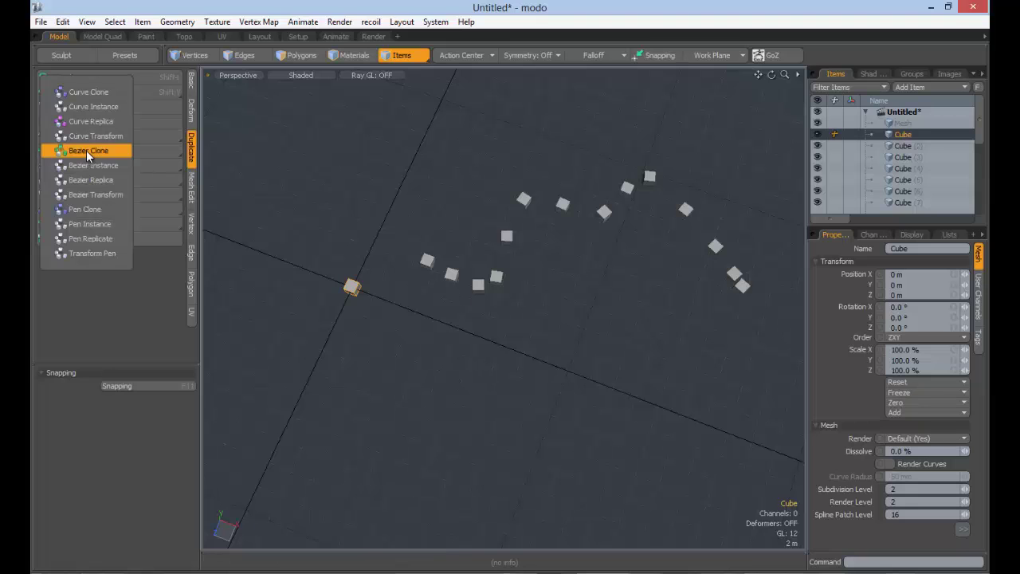
pyautogui.click(99, 211)
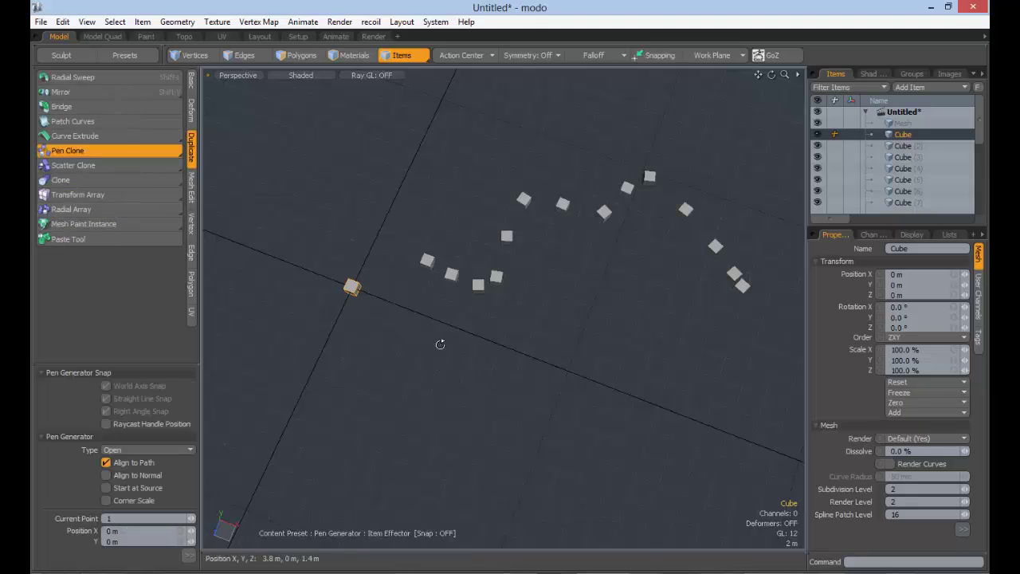
pyautogui.keyDown('alt'); pyautogui.keyDown('shift'); pyautogui.moveTo(412, 355); pyautogui.dragTo(449, 300); pyautogui.keyUp('shift'); pyautogui.keyUp('alt')
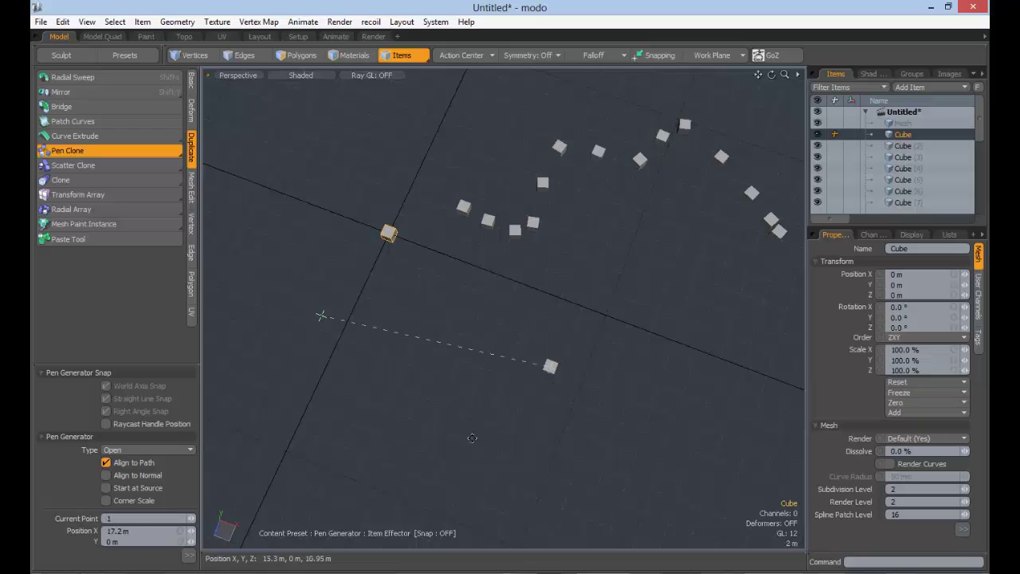
pyautogui.keyDown('alt'); pyautogui.keyDown('shift'); pyautogui.moveTo(472, 438); pyautogui.dragTo(517, 329); pyautogui.keyUp('shift'); pyautogui.keyUp('alt')
pyautogui.click(409, 448)
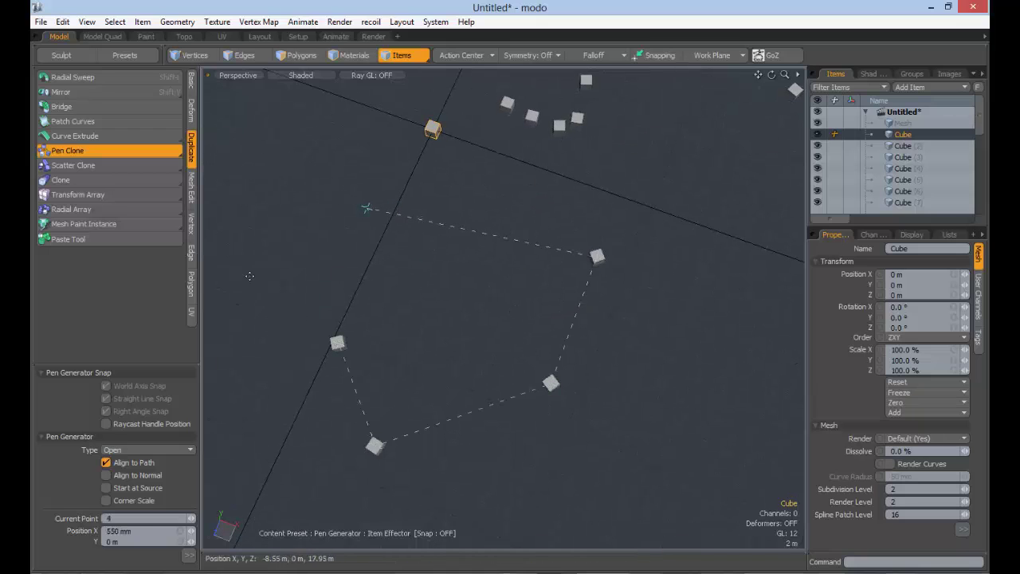
pyautogui.keyDown('alt'); pyautogui.keyDown('shift'); pyautogui.moveTo(417, 367); pyautogui.dragTo(443, 321); pyautogui.keyUp('shift'); pyautogui.keyUp('alt')
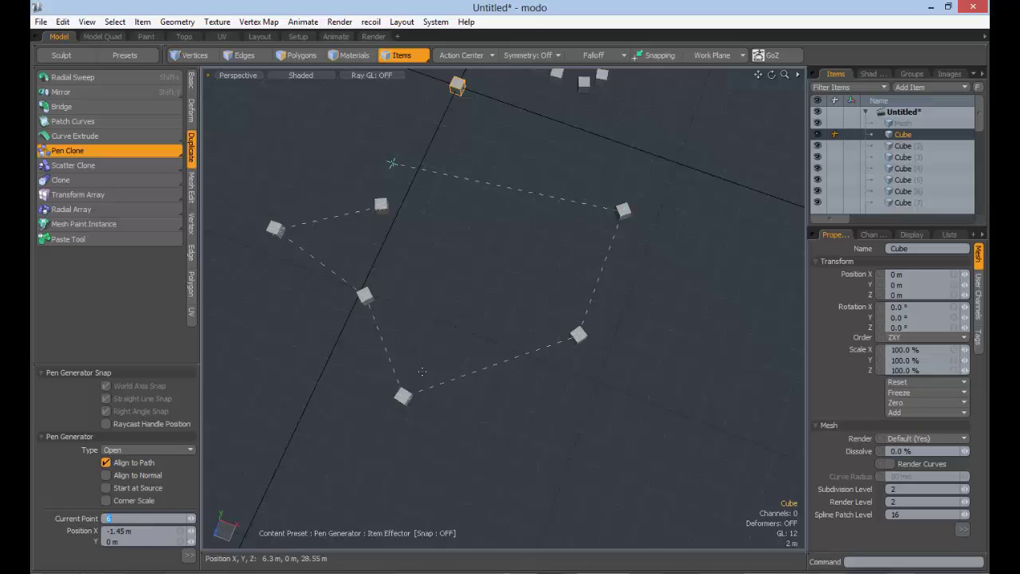
pyautogui.keyDown('alt'); pyautogui.keyDown('shift'); pyautogui.moveTo(351, 319); pyautogui.dragTo(482, 356); pyautogui.keyUp('shift'); pyautogui.keyUp('alt')
pyautogui.click(324, 208)
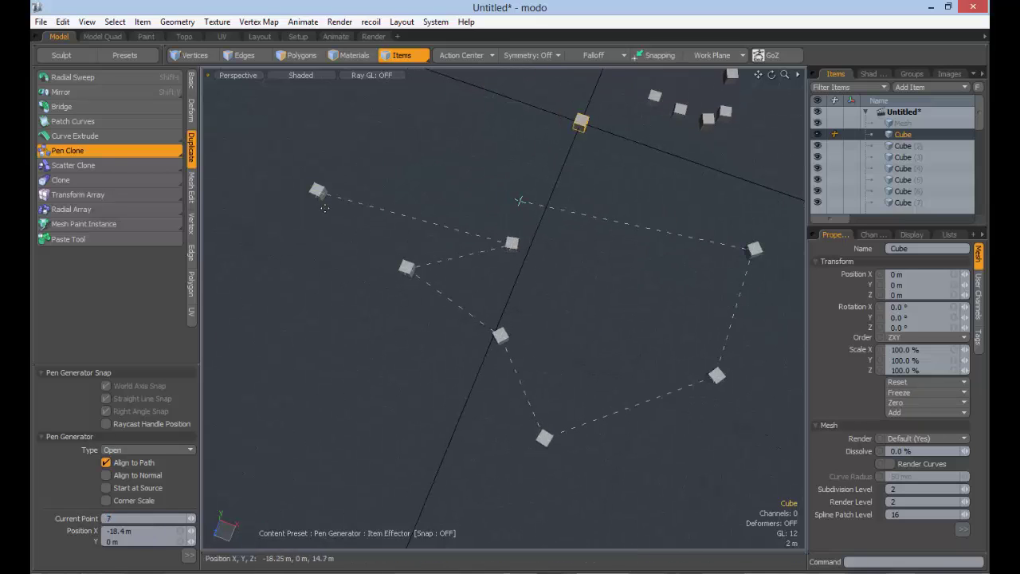
# Step: Enable Raycast Handle Position and extend the pen path to point 11 at about X -37.4 m, Z 14.7 m
pyautogui.click(187, 555)
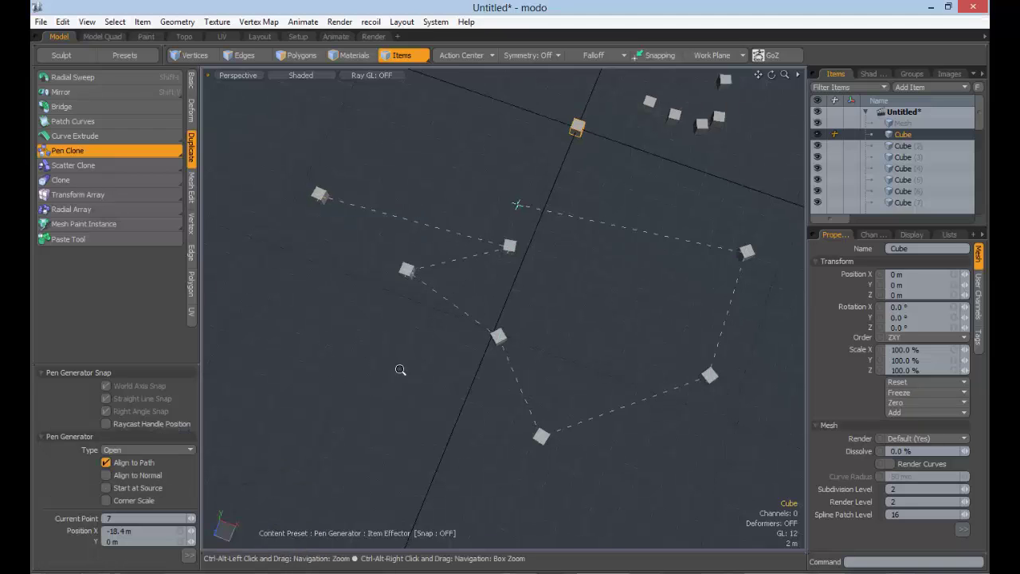
pyautogui.keyDown('alt'); pyautogui.keyDown('shift'); pyautogui.moveTo(410, 368); pyautogui.dragTo(470, 434); pyautogui.keyUp('shift'); pyautogui.keyUp('alt')
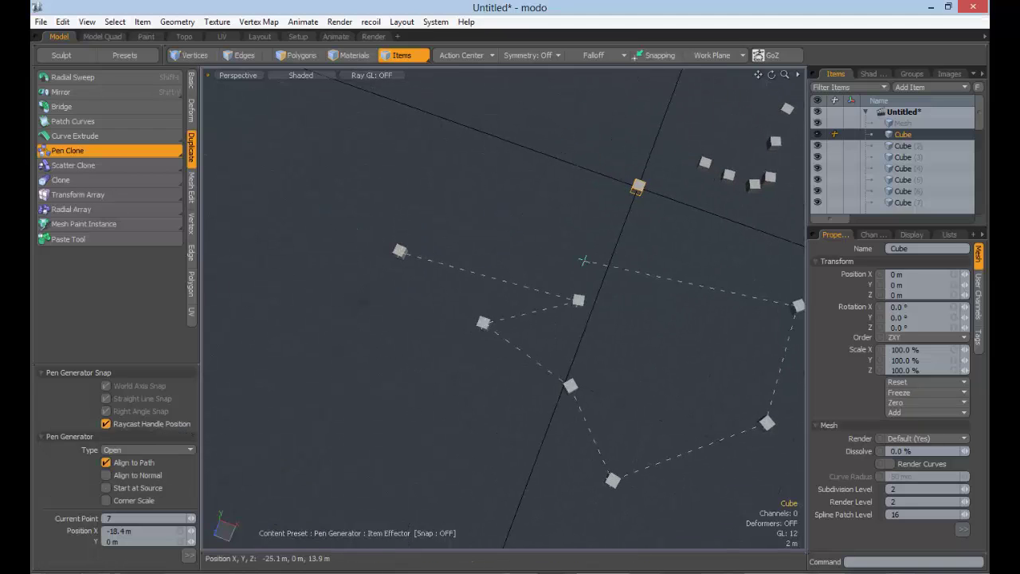
pyautogui.click(408, 164)
pyautogui.keyDown('alt'); pyautogui.keyDown('shift'); pyautogui.moveTo(270, 127); pyautogui.dragTo(373, 217); pyautogui.keyUp('shift'); pyautogui.keyUp('alt')
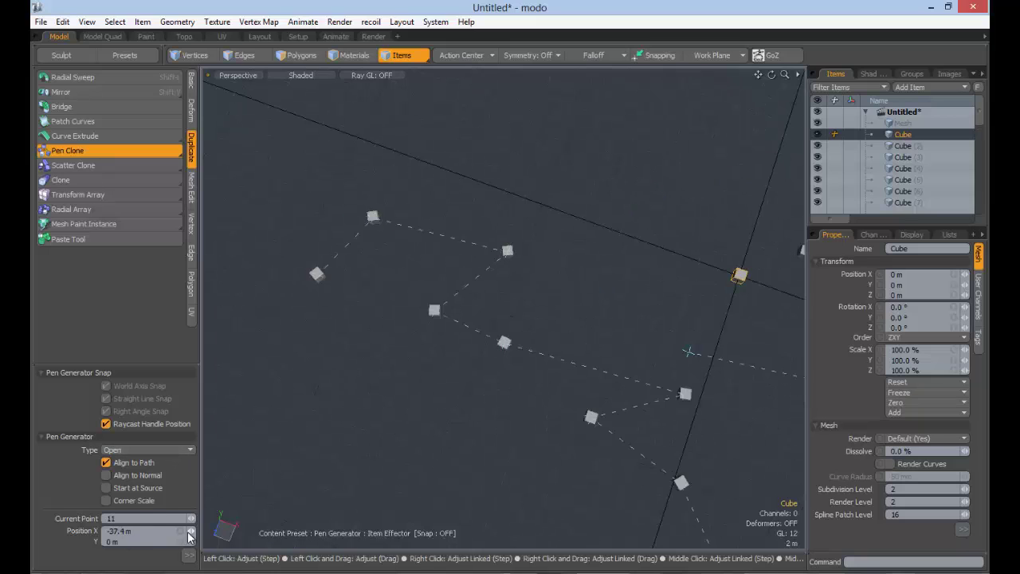
pyautogui.moveTo(189, 556)
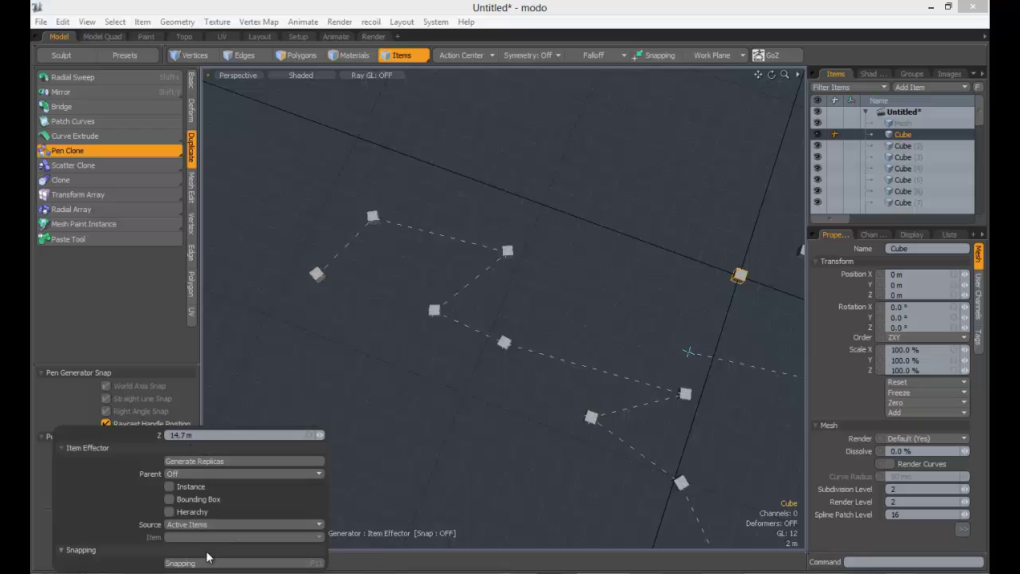
pyautogui.scroll(-3, 455, 330)
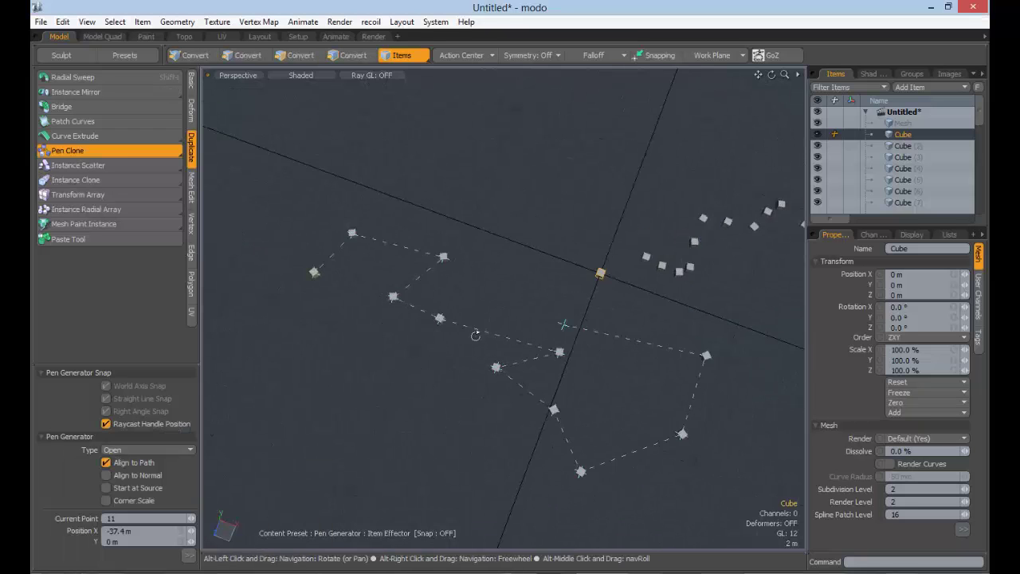
# Step: Remove the last few pen points, extend the path back round to point 25 at about X 21.9 m, and enable Align to Normal
pyautogui.keyDown('alt'); pyautogui.moveTo(475, 336); pyautogui.dragTo(349, 316); pyautogui.keyUp('alt')
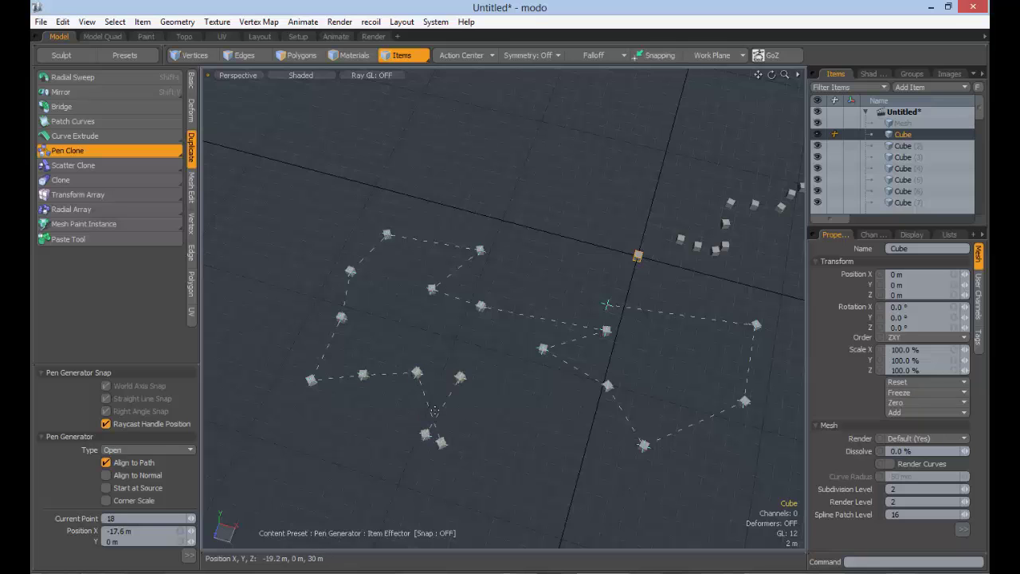
pyautogui.press('Delete')
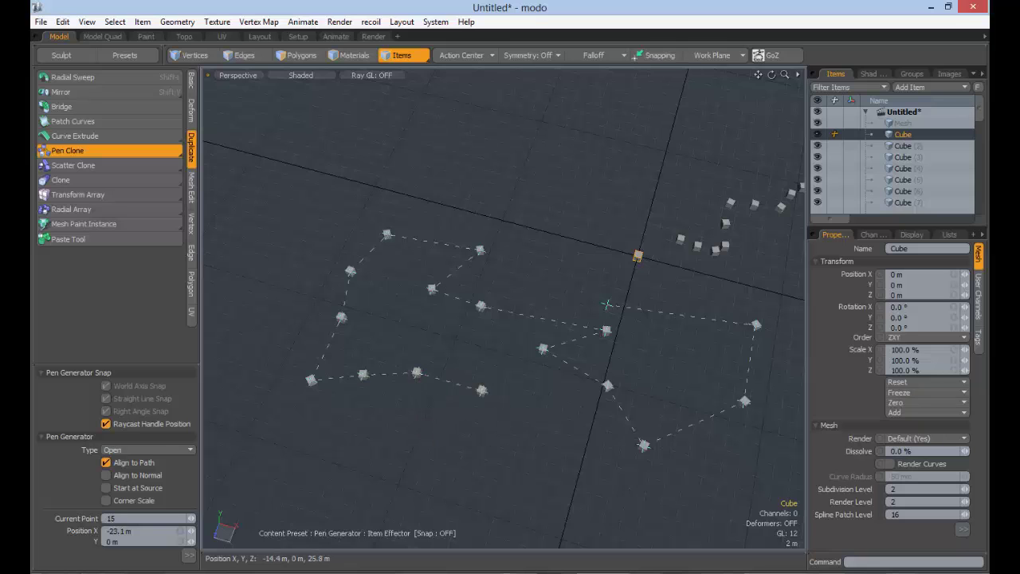
pyautogui.click(599, 503)
pyautogui.keyDown('alt'); pyautogui.keyDown('shift'); pyautogui.moveTo(598, 503); pyautogui.dragTo(453, 356); pyautogui.keyUp('shift'); pyautogui.keyUp('alt')
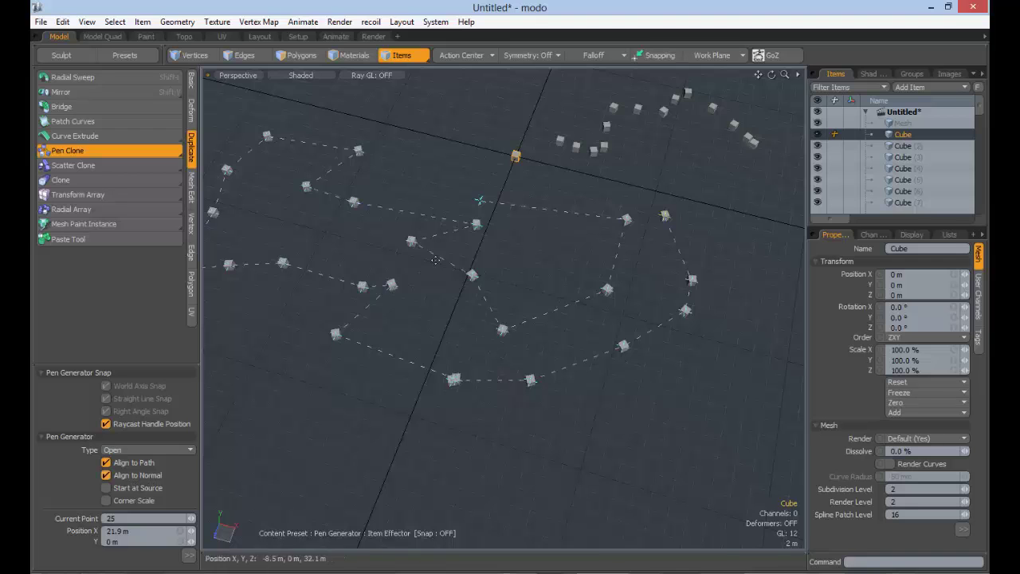
pyautogui.keyDown('alt'); pyautogui.moveTo(415, 303); pyautogui.dragTo(313, 145); pyautogui.keyUp('alt')
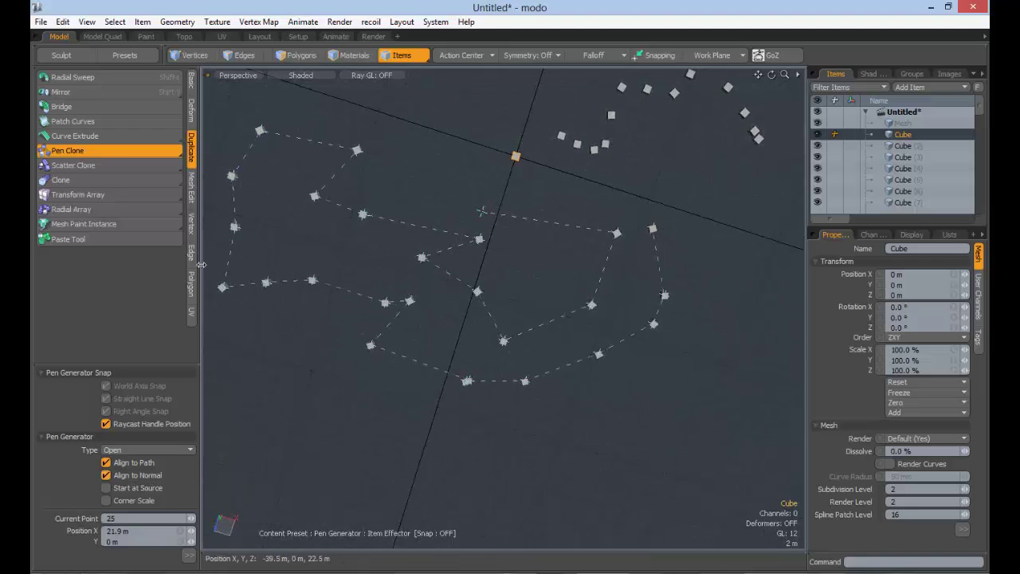
# Step: Try Start at Source on the pen clones and turn it back off
pyautogui.click(132, 477)
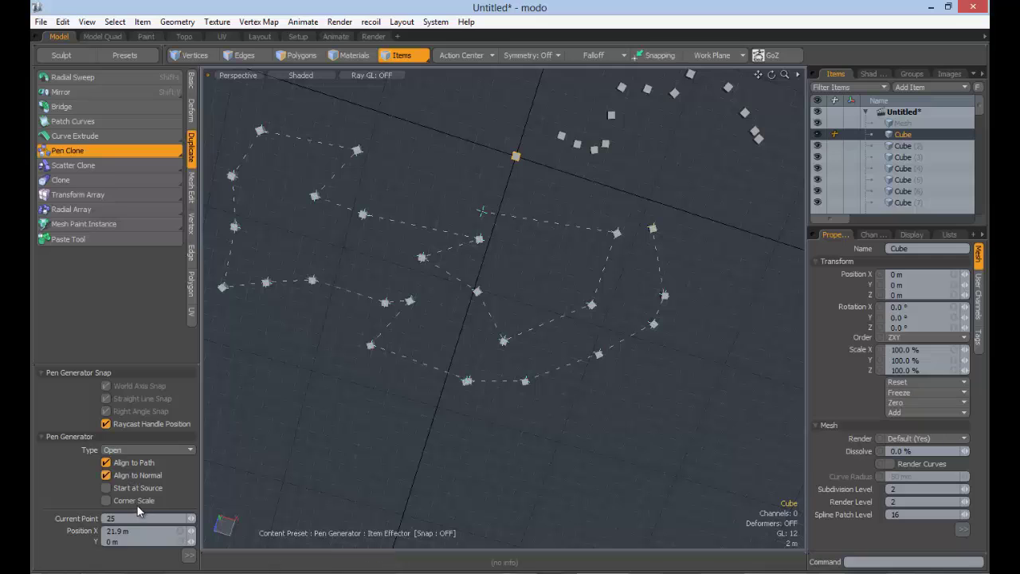
pyautogui.click(137, 491)
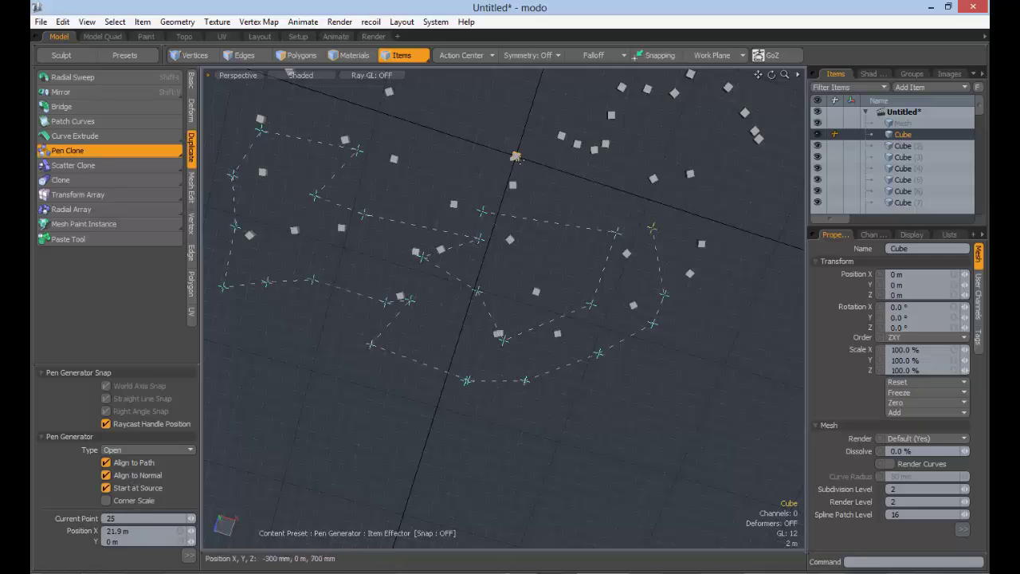
pyautogui.click(143, 483)
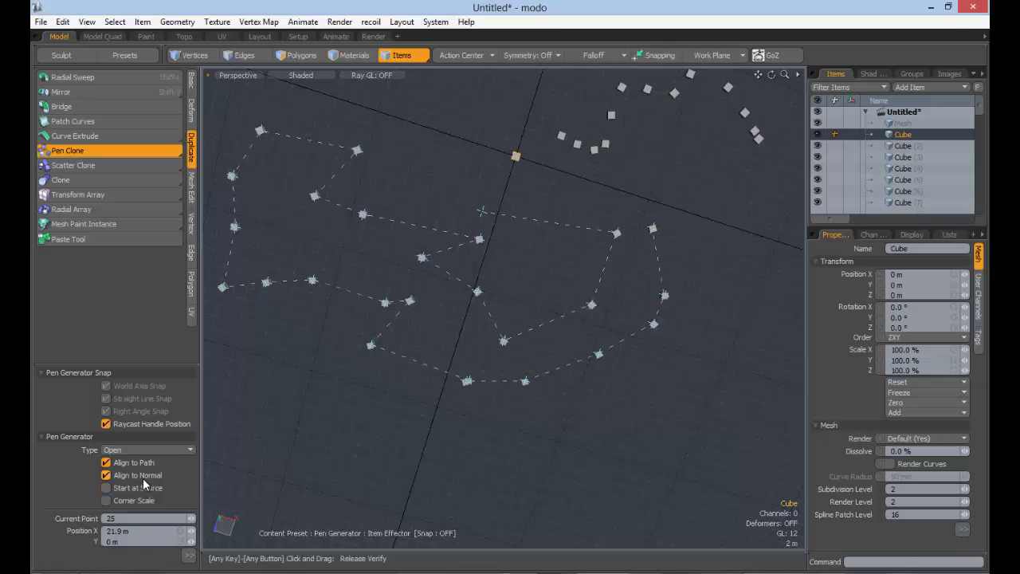
# Step: Enable Corner Scale for the pen clones
pyautogui.click(188, 555)
pyautogui.keyDown('alt'); pyautogui.moveTo(431, 308); pyautogui.dragTo(373, 266); pyautogui.keyUp('alt')
pyautogui.keyDown('ctrl'); pyautogui.keyDown('alt'); pyautogui.moveTo(373, 265); pyautogui.dragTo(432, 328); pyautogui.keyUp('alt'); pyautogui.keyUp('ctrl')
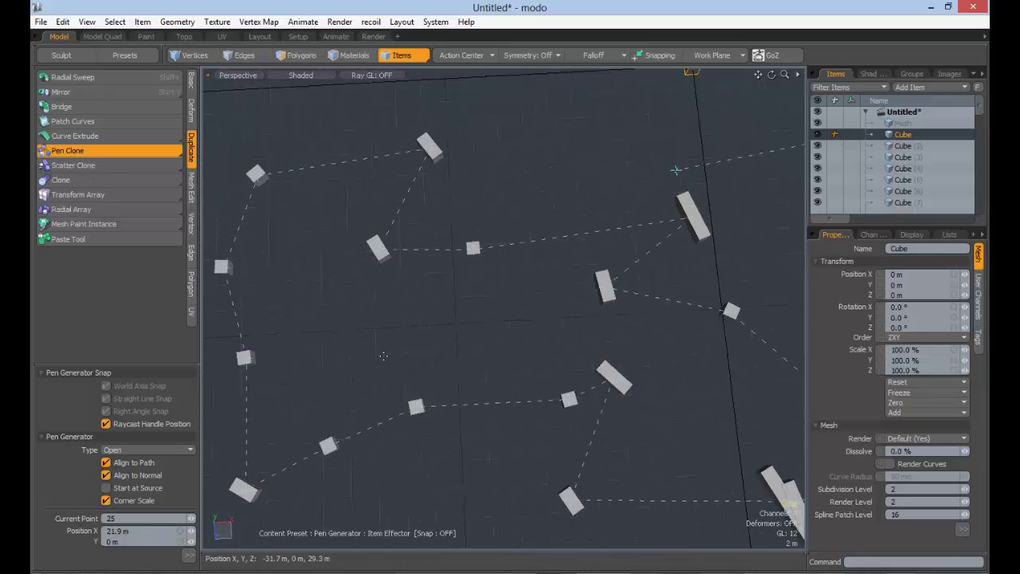
# Step: Examine the shape and orientation of the clones at the sharp corners of the pen path
pyautogui.keyDown('alt'); pyautogui.moveTo(432, 162); pyautogui.dragTo(467, 239); pyautogui.keyUp('alt')
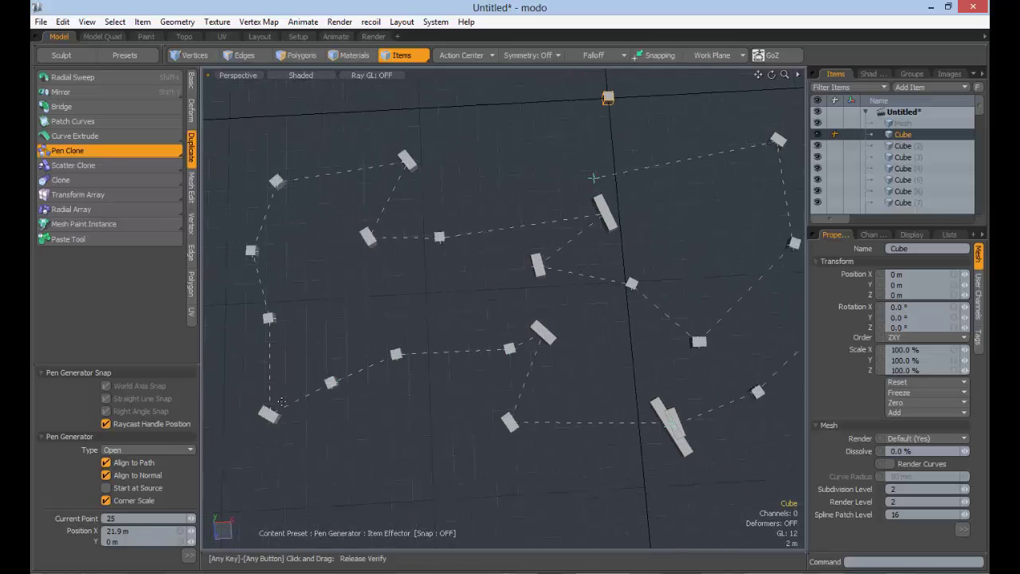
pyautogui.keyDown('alt'); pyautogui.moveTo(342, 253); pyautogui.dragTo(381, 256); pyautogui.keyUp('alt')
pyautogui.keyDown('alt'); pyautogui.keyDown('shift'); pyautogui.moveTo(351, 254); pyautogui.dragTo(522, 271); pyautogui.keyUp('shift'); pyautogui.keyUp('alt')
pyautogui.keyDown('ctrl'); pyautogui.keyDown('alt'); pyautogui.moveTo(383, 239); pyautogui.dragTo(483, 232); pyautogui.keyUp('alt'); pyautogui.keyUp('ctrl')
pyautogui.keyDown('ctrl'); pyautogui.keyDown('alt'); pyautogui.moveTo(423, 223); pyautogui.dragTo(343, 231); pyautogui.keyUp('alt'); pyautogui.keyUp('ctrl')
pyautogui.keyDown('alt'); pyautogui.keyDown('shift'); pyautogui.moveTo(471, 252); pyautogui.dragTo(374, 283); pyautogui.keyUp('shift'); pyautogui.keyUp('alt')
pyautogui.keyDown('alt'); pyautogui.keyDown('shift'); pyautogui.moveTo(769, 243); pyautogui.dragTo(708, 274); pyautogui.keyUp('shift'); pyautogui.keyUp('alt')
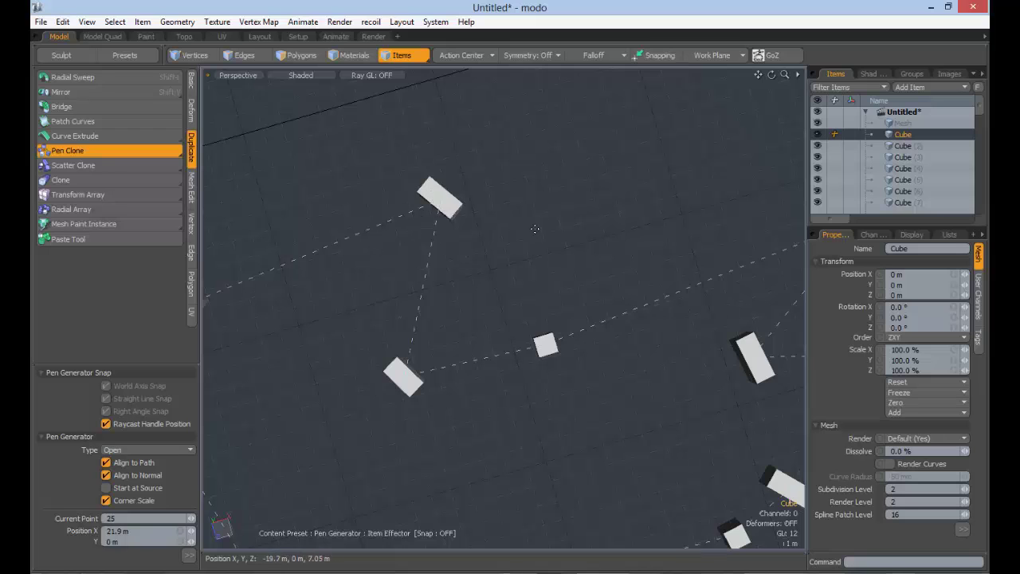
pyautogui.keyDown('alt'); pyautogui.moveTo(535, 229); pyautogui.dragTo(672, 194); pyautogui.keyUp('alt')
pyautogui.keyDown('ctrl'); pyautogui.keyDown('alt'); pyautogui.moveTo(597, 208); pyautogui.dragTo(553, 295); pyautogui.keyUp('alt'); pyautogui.keyUp('ctrl')
pyautogui.keyDown('alt'); pyautogui.keyDown('shift'); pyautogui.moveTo(550, 289); pyautogui.dragTo(470, 317); pyautogui.keyUp('shift'); pyautogui.keyUp('alt')
pyautogui.keyDown('alt'); pyautogui.keyDown('shift'); pyautogui.moveTo(650, 252); pyautogui.dragTo(514, 355); pyautogui.keyUp('shift'); pyautogui.keyUp('alt')
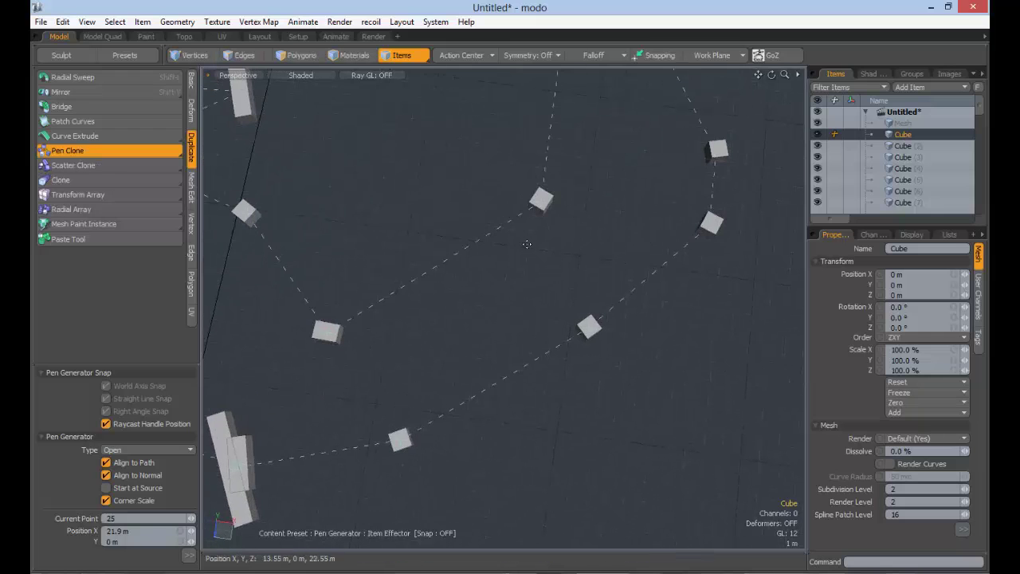
# Step: Inspect a clone at a gentle bend up close, and the whole pen path from several angles
pyautogui.keyDown('alt'); pyautogui.keyDown('shift'); pyautogui.moveTo(527, 244); pyautogui.dragTo(561, 284); pyautogui.keyUp('shift'); pyautogui.keyUp('alt')
pyautogui.keyDown('alt'); pyautogui.moveTo(472, 323); pyautogui.dragTo(525, 179); pyautogui.keyUp('alt')
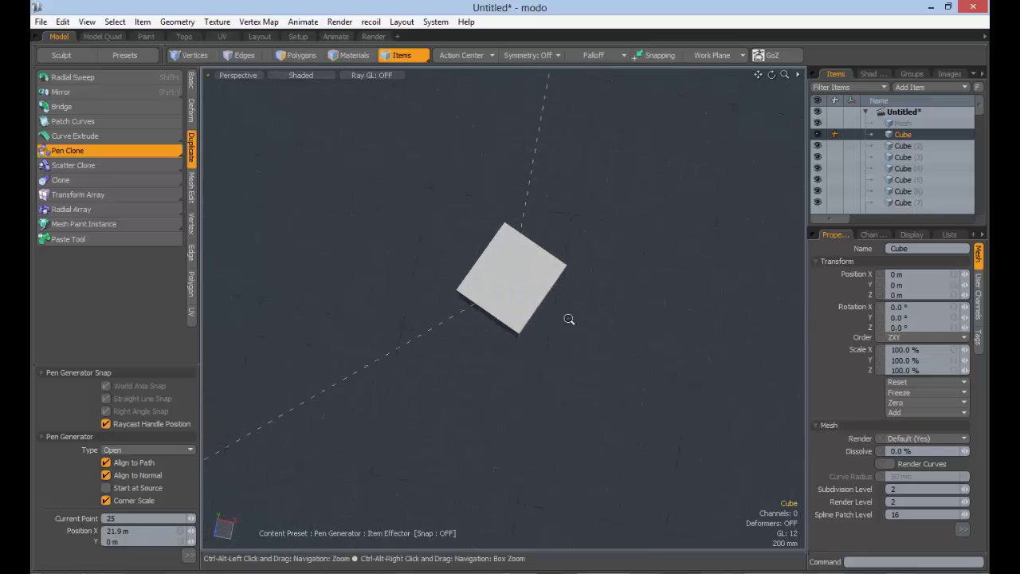
pyautogui.keyDown('ctrl'); pyautogui.keyDown('alt'); pyautogui.moveTo(569, 319); pyautogui.dragTo(510, 312); pyautogui.keyUp('alt'); pyautogui.keyUp('ctrl')
pyautogui.moveTo(641, 311)
pyautogui.keyDown('alt'); pyautogui.keyDown('shift'); pyautogui.mouseDown()
pyautogui.moveTo(655, 348)
pyautogui.moveTo(554, 267)
pyautogui.moveTo(592, 286)
pyautogui.moveTo(397, 207)
pyautogui.mouseUp(); pyautogui.keyUp('shift'); pyautogui.keyUp('alt')
pyautogui.moveTo(590, 326)
pyautogui.keyDown('alt'); pyautogui.keyDown('shift'); pyautogui.mouseDown()
pyautogui.moveTo(492, 319)
pyautogui.moveTo(512, 350)
pyautogui.mouseUp(); pyautogui.keyUp('shift'); pyautogui.keyUp('alt')
pyautogui.keyDown('ctrl'); pyautogui.keyDown('alt'); pyautogui.moveTo(511, 307); pyautogui.dragTo(557, 291); pyautogui.keyUp('alt'); pyautogui.keyUp('ctrl')
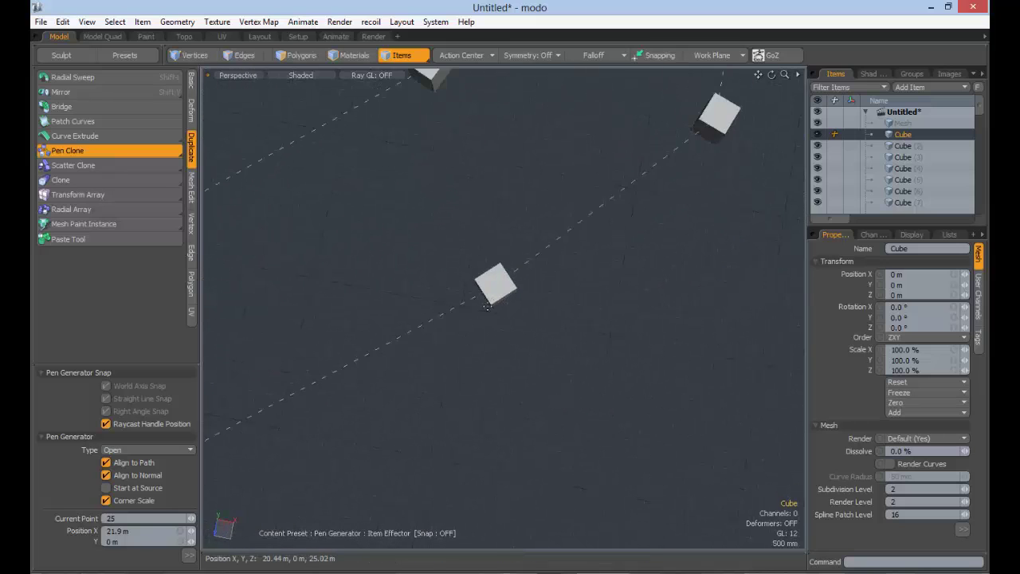
pyautogui.keyDown('ctrl'); pyautogui.keyDown('alt'); pyautogui.moveTo(488, 307); pyautogui.dragTo(458, 278); pyautogui.keyUp('alt'); pyautogui.keyUp('ctrl')
pyautogui.keyDown('alt'); pyautogui.moveTo(522, 296); pyautogui.dragTo(229, 300); pyautogui.keyUp('alt')
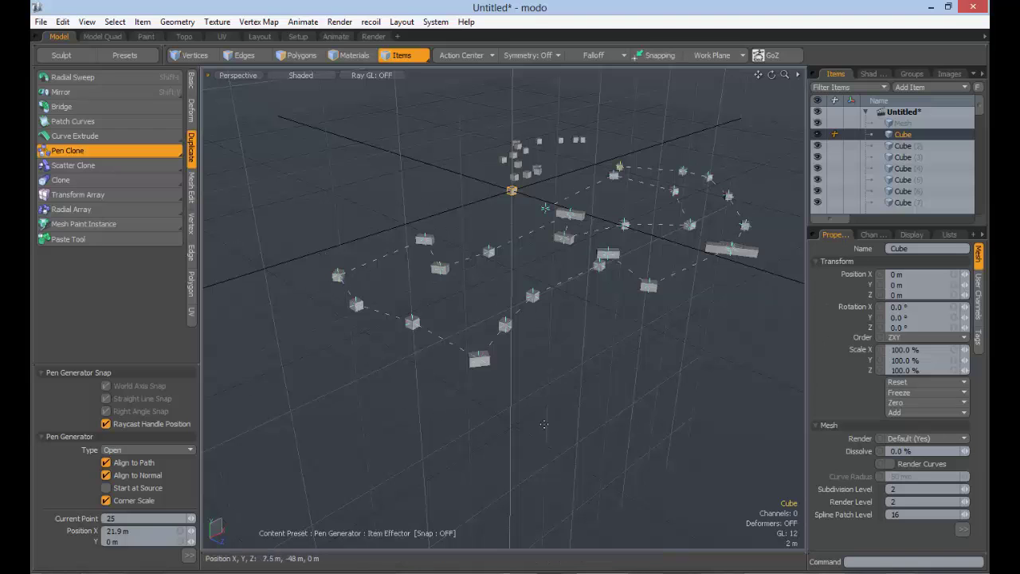
pyautogui.keyDown('alt'); pyautogui.moveTo(676, 346); pyautogui.dragTo(567, 303); pyautogui.keyUp('alt')
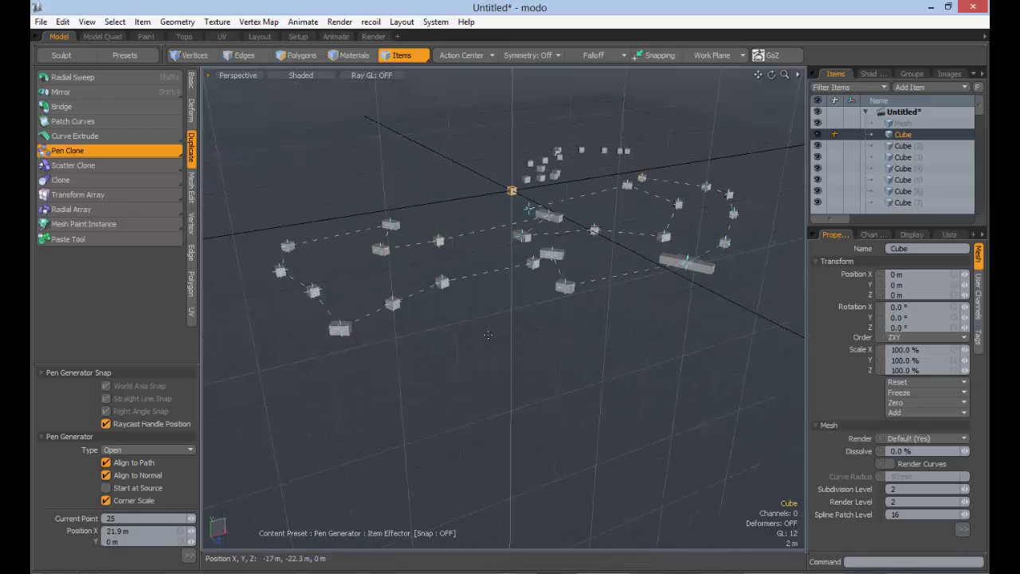
pyautogui.moveTo(489, 335)
pyautogui.keyDown('alt'); pyautogui.mouseDown()
pyautogui.moveTo(520, 344)
pyautogui.moveTo(505, 355)
pyautogui.moveTo(433, 335)
pyautogui.moveTo(447, 340)
pyautogui.mouseUp(); pyautogui.keyUp('alt')
pyautogui.click(109, 154)
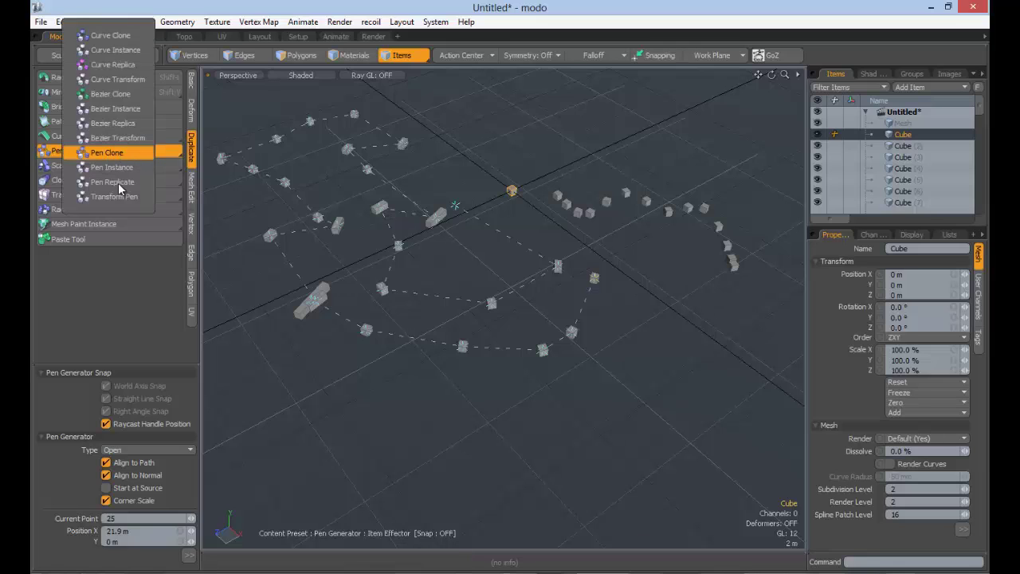
pyautogui.click(92, 290)
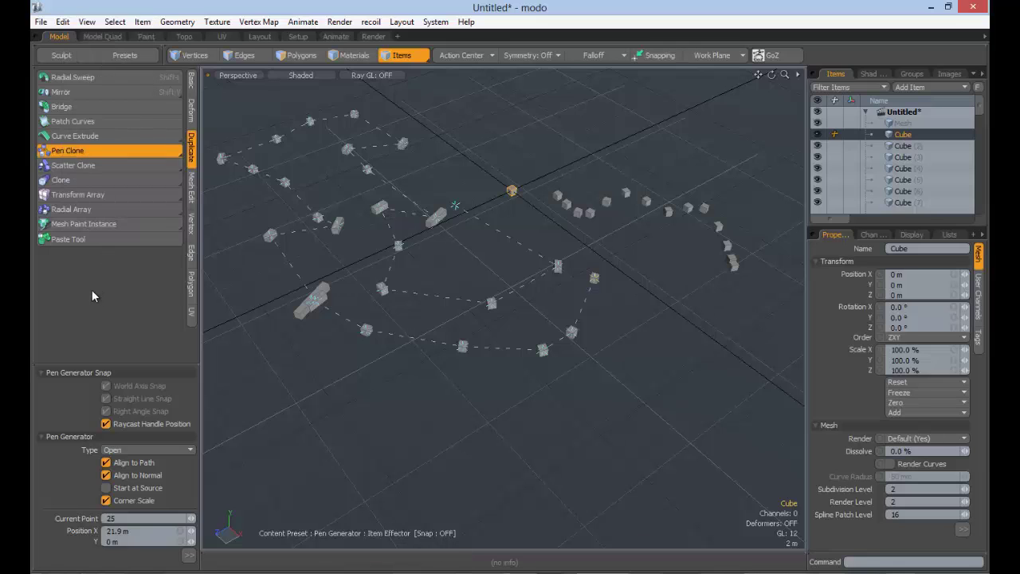
pyautogui.click(135, 149)
pyautogui.click(103, 149)
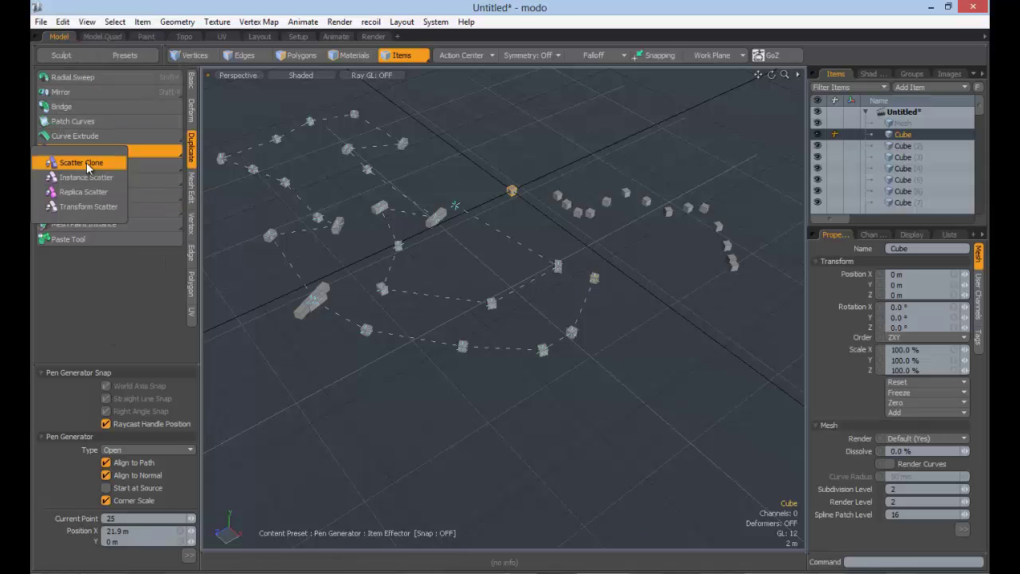
pyautogui.click(94, 151)
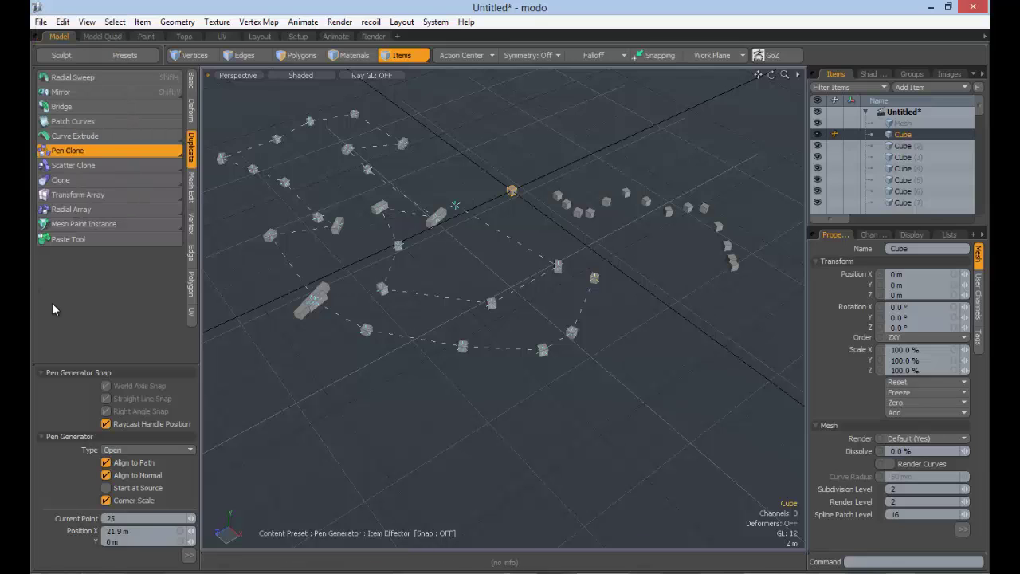
pyautogui.click(84, 182)
pyautogui.click(97, 195)
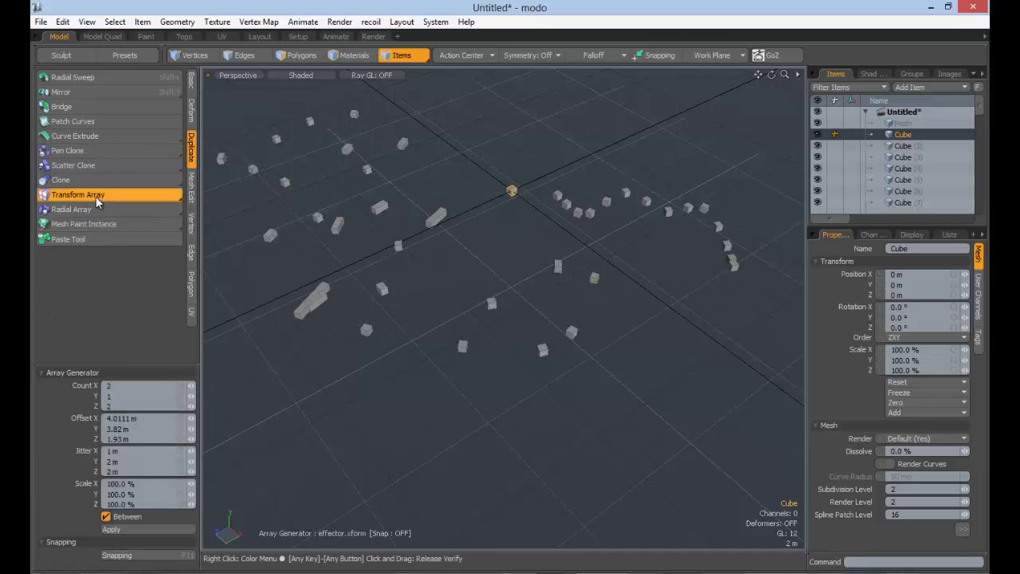
pyautogui.moveTo(96, 196)
pyautogui.moveTo(80, 212)
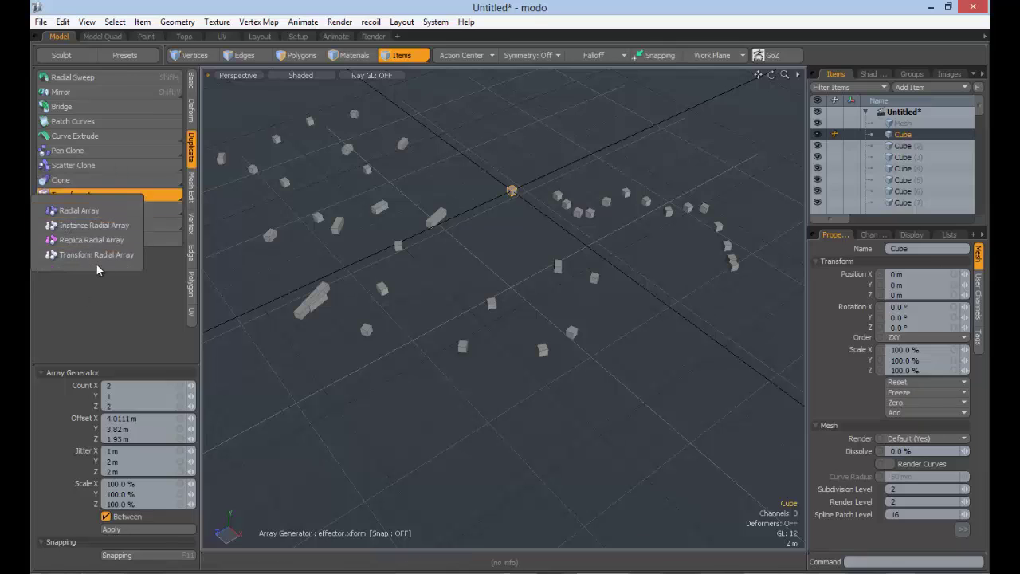
pyautogui.press('q')
# Step: Select every cube and clone in the scene and delete them all
pyautogui.click(349, 368)
pyautogui.keyDown('ctrl'); pyautogui.keyDown('alt'); pyautogui.moveTo(528, 321); pyautogui.dragTo(405, 237); pyautogui.keyUp('alt'); pyautogui.keyUp('ctrl')
pyautogui.moveTo(343, 189); pyautogui.dragTo(617, 188, button='right')
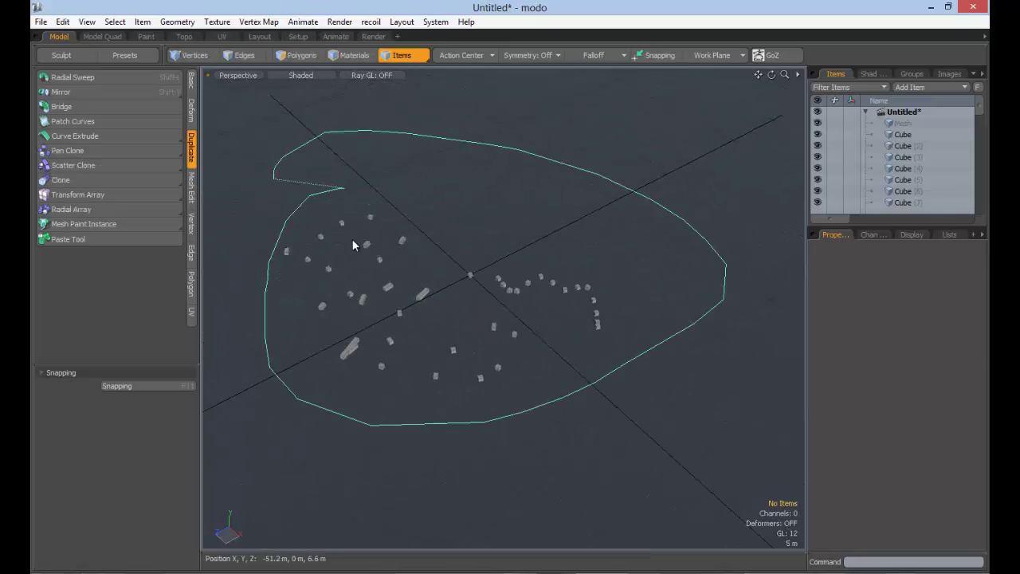
pyautogui.moveTo(352, 245); pyautogui.dragTo(443, 274, button='right')
pyautogui.press('Delete')
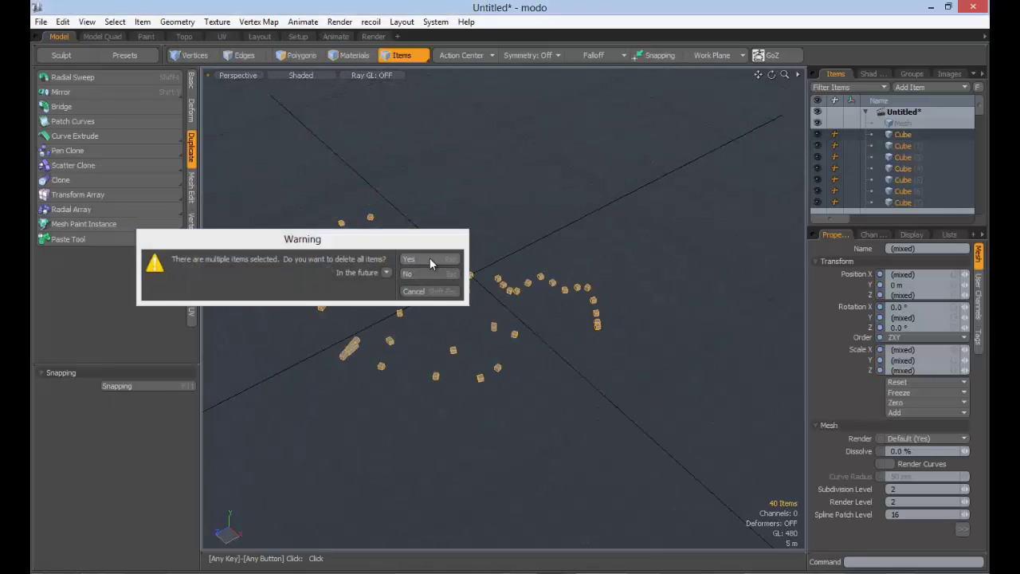
pyautogui.click(430, 260)
# Step: Add a default cube item and move it along Z to about 1.94 m, leaving it deselected
pyautogui.click(191, 84)
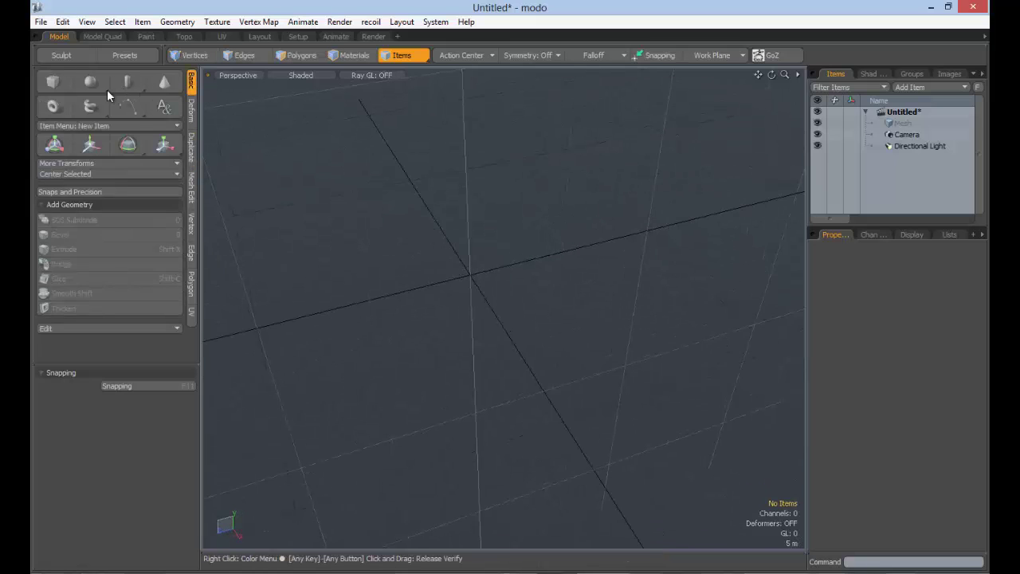
pyautogui.press('shift')
pyautogui.keyDown('shift'); pyautogui.click(53, 83); pyautogui.keyUp('shift')
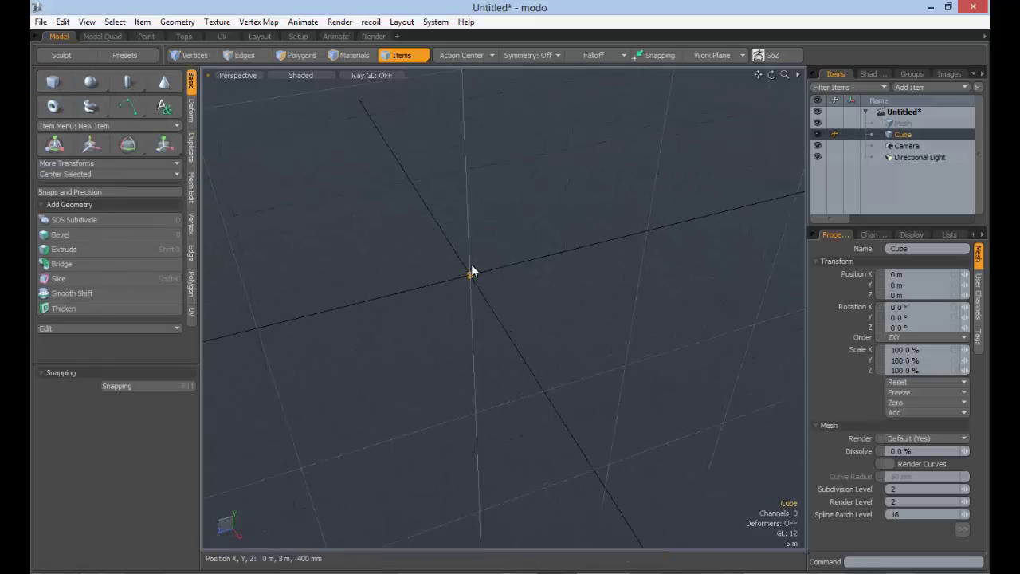
pyautogui.moveTo(471, 273)
pyautogui.keyDown('alt'); pyautogui.mouseDown()
pyautogui.moveTo(617, 269)
pyautogui.moveTo(455, 278)
pyautogui.mouseUp(); pyautogui.keyUp('alt')
pyautogui.press('a')
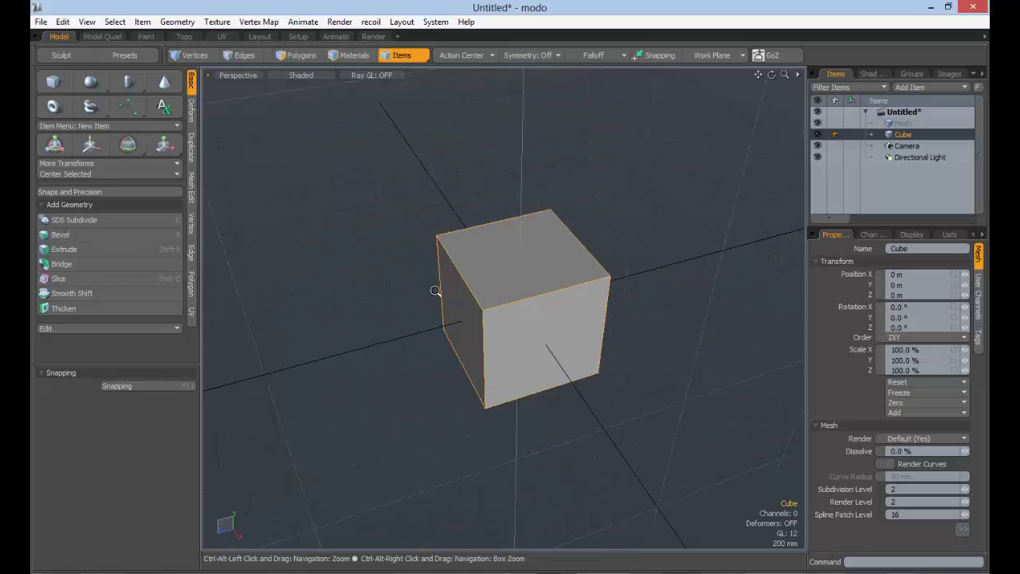
pyautogui.press('w')
pyautogui.keyDown('ctrl'); pyautogui.keyDown('alt'); pyautogui.moveTo(523, 303); pyautogui.dragTo(317, 362); pyautogui.keyUp('alt'); pyautogui.keyUp('ctrl')
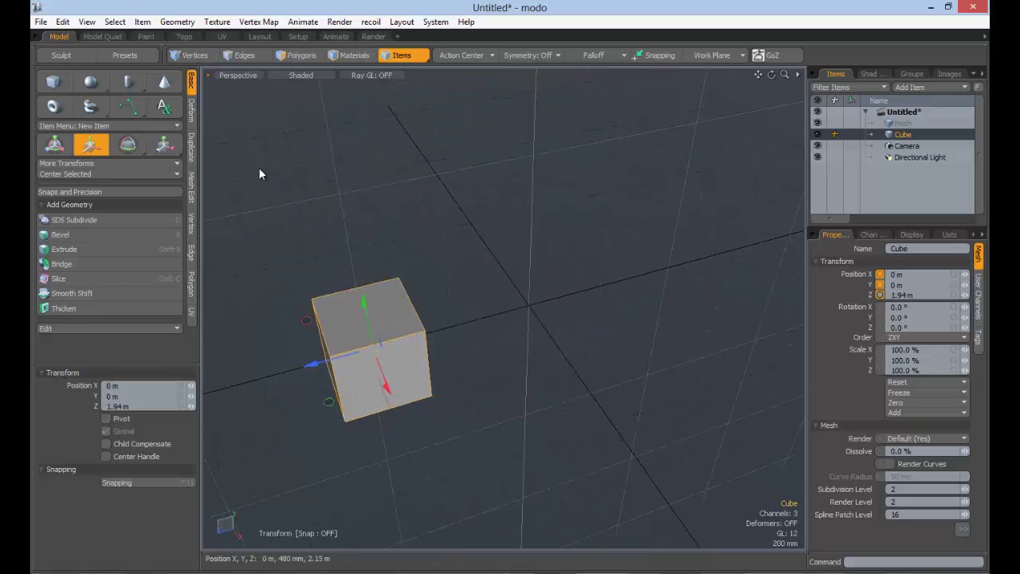
pyautogui.press('q')
pyautogui.click(258, 168)
# Step: Add a default sphere item and place it next to the cube along the Z axis, undoing the move upward
pyautogui.keyDown('shift'); pyautogui.click(93, 83); pyautogui.keyUp('shift')
pyautogui.press('w')
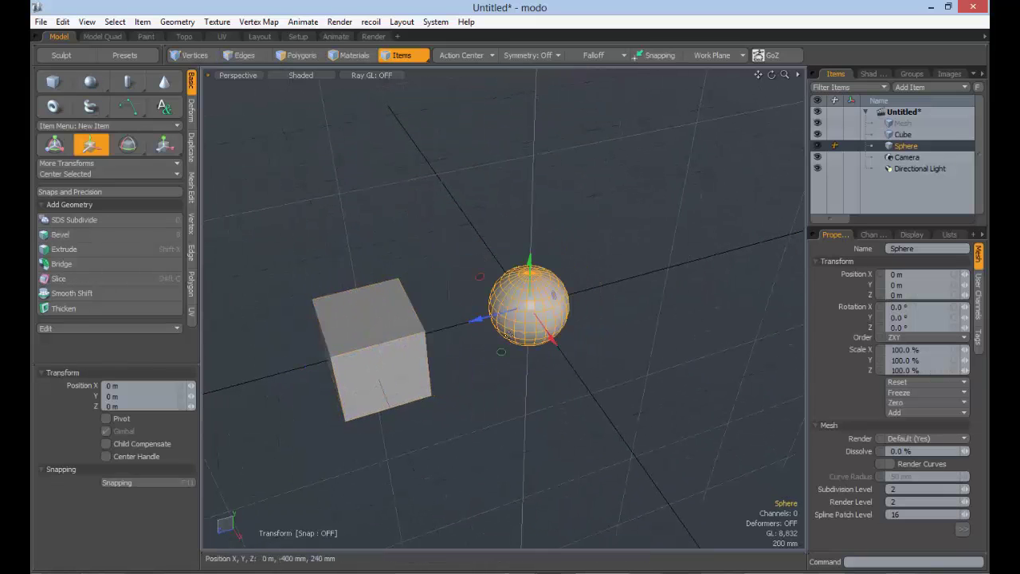
pyautogui.moveTo(503, 319); pyautogui.dragTo(406, 230)
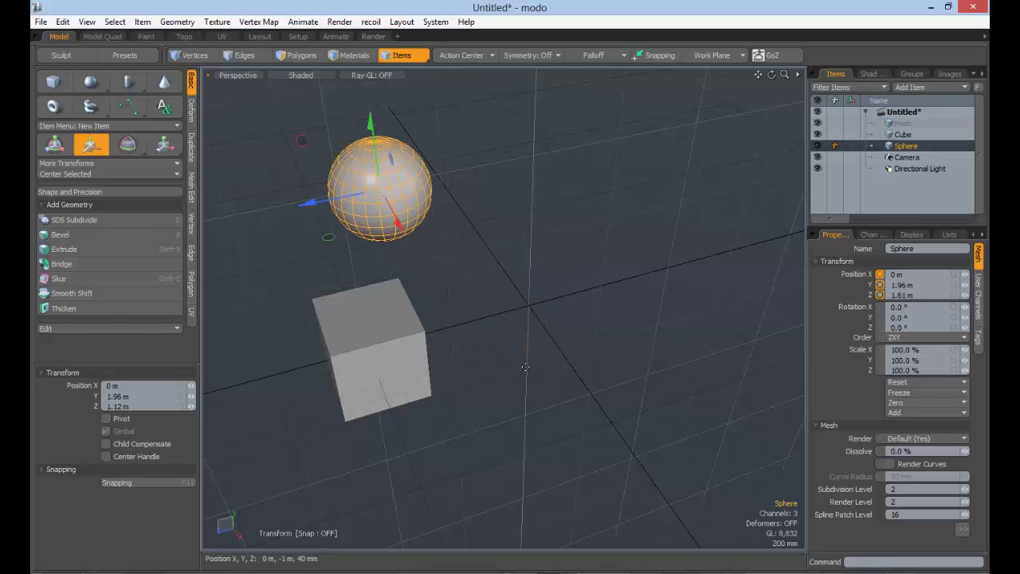
pyautogui.hotkey('ctrl', 'z')
pyautogui.press('q')
pyautogui.click(450, 321)
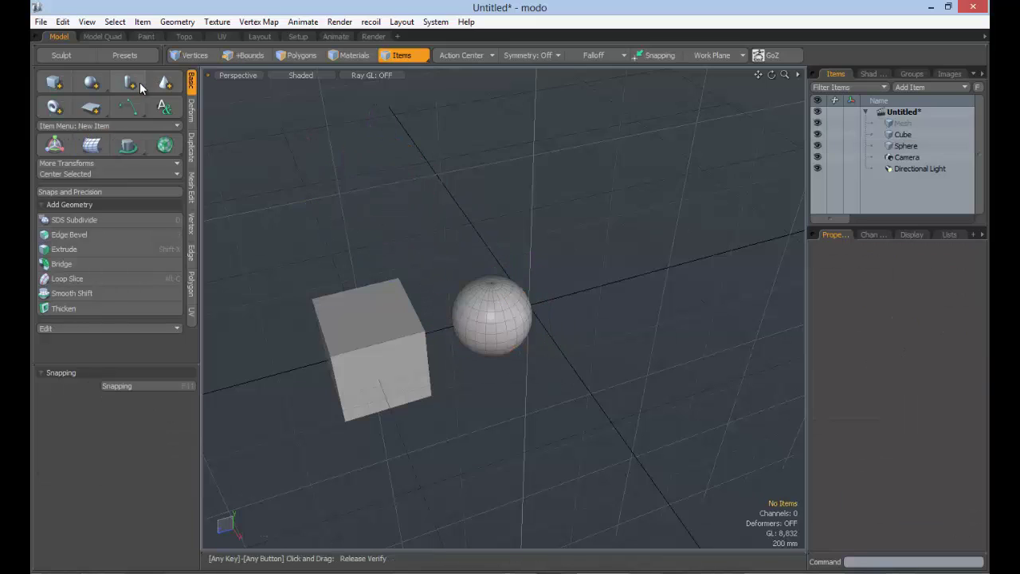
# Step: Add a default capsule item and move it to about -1.4 m in X and toward the cube along Z
pyautogui.keyDown('shift'); pyautogui.click(139, 85); pyautogui.keyUp('shift')
pyautogui.press('w')
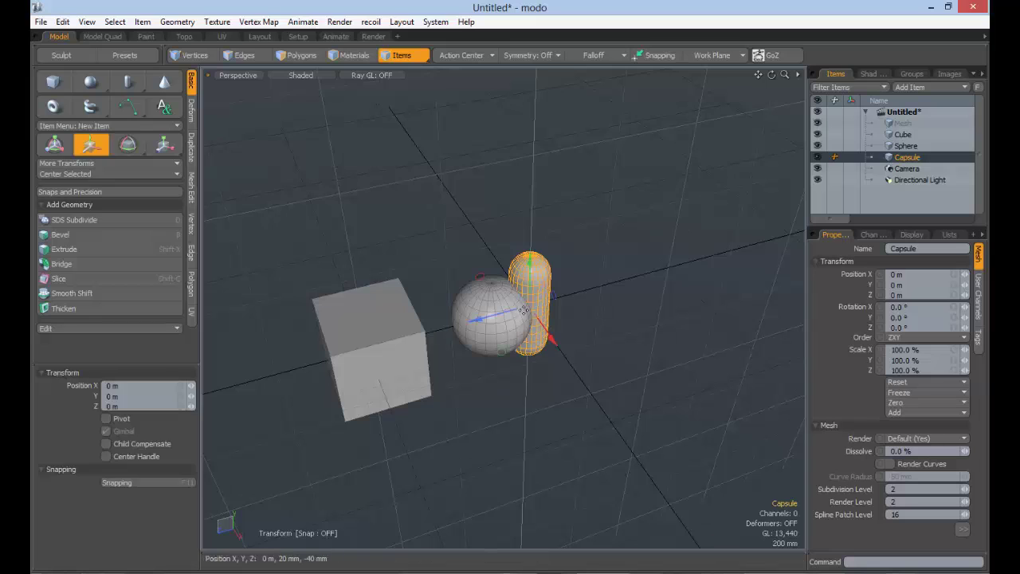
pyautogui.moveTo(537, 326); pyautogui.dragTo(508, 274)
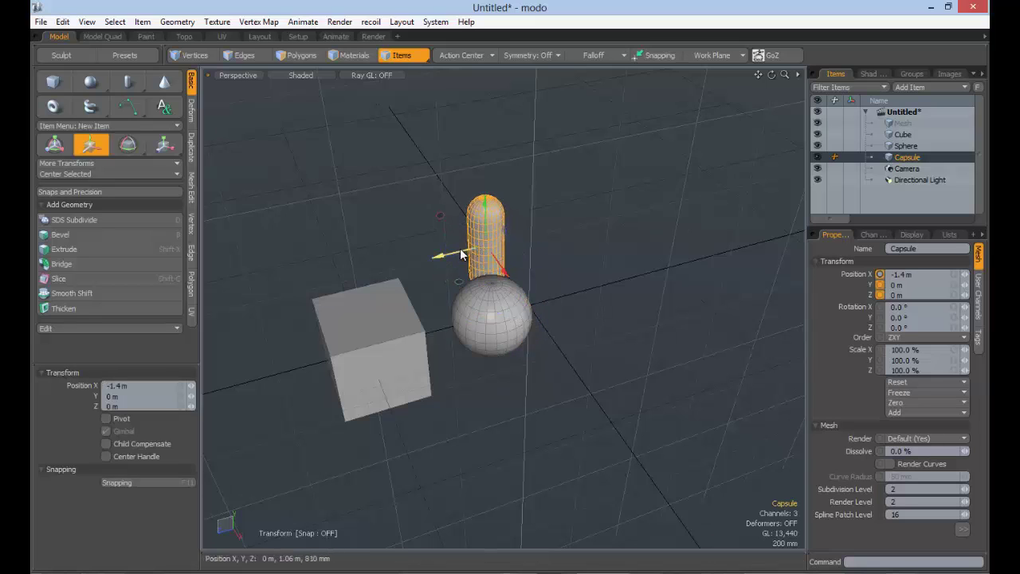
pyautogui.moveTo(461, 252); pyautogui.dragTo(407, 268)
pyautogui.press('q')
# Step: Add a default cone item and move it along Z to about -740 mm, beyond the sphere
pyautogui.keyDown('shift'); pyautogui.click(165, 84); pyautogui.keyUp('shift')
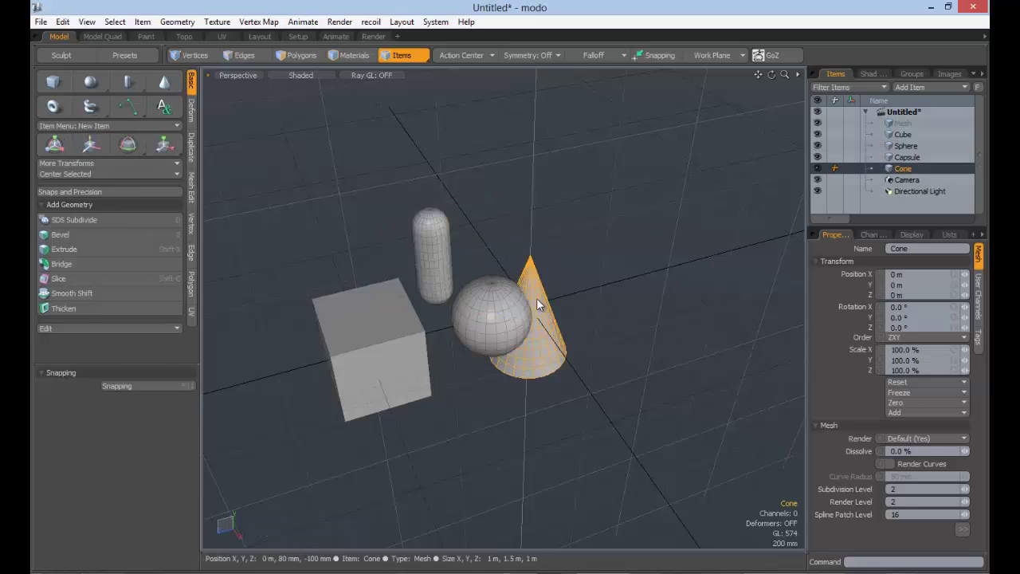
pyautogui.press('w')
pyautogui.moveTo(483, 319); pyautogui.dragTo(529, 304)
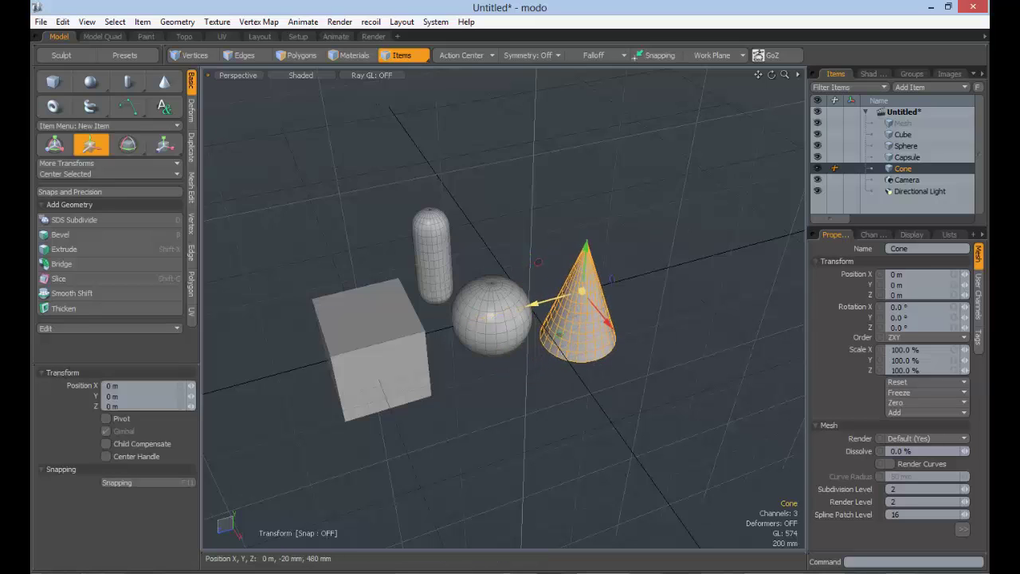
pyautogui.press('q')
# Step: Add a default toroid item, place it on the ground plane in front of the sphere and cone, and clear the selection
pyautogui.keyDown('shift'); pyautogui.click(54, 108); pyautogui.keyUp('shift')
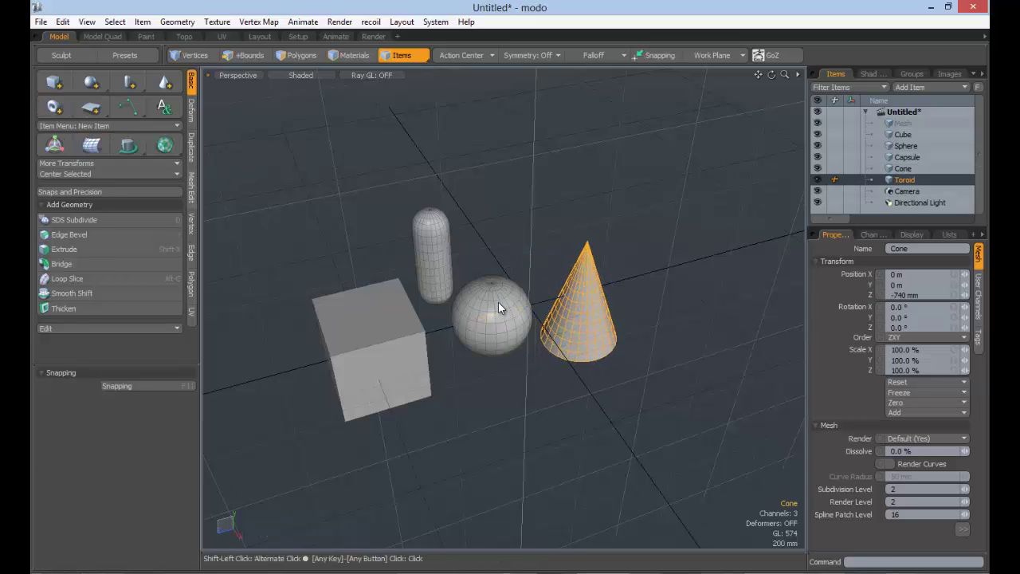
pyautogui.press('w')
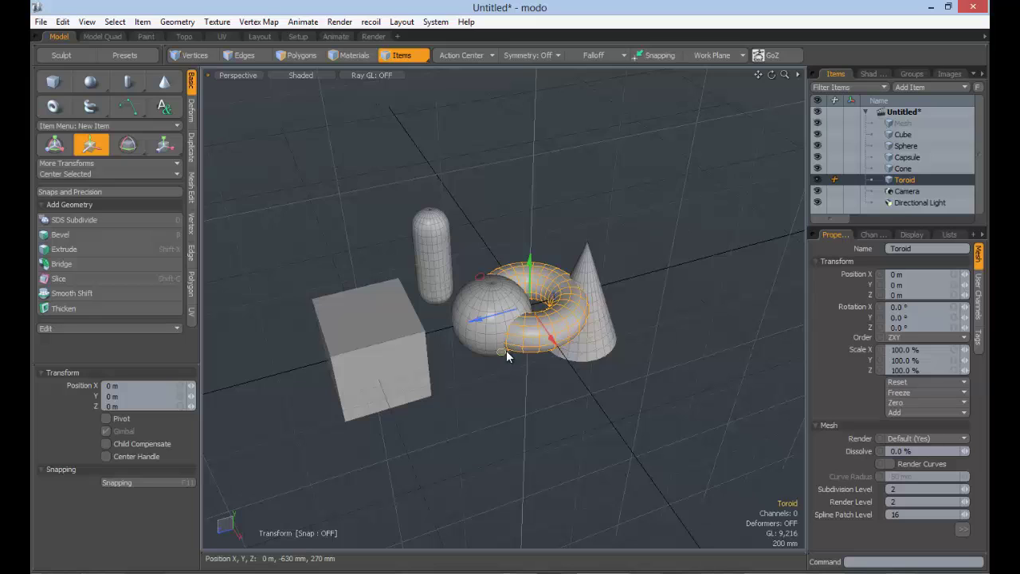
pyautogui.moveTo(505, 352); pyautogui.dragTo(493, 517)
pyautogui.press('q')
pyautogui.click(556, 377)
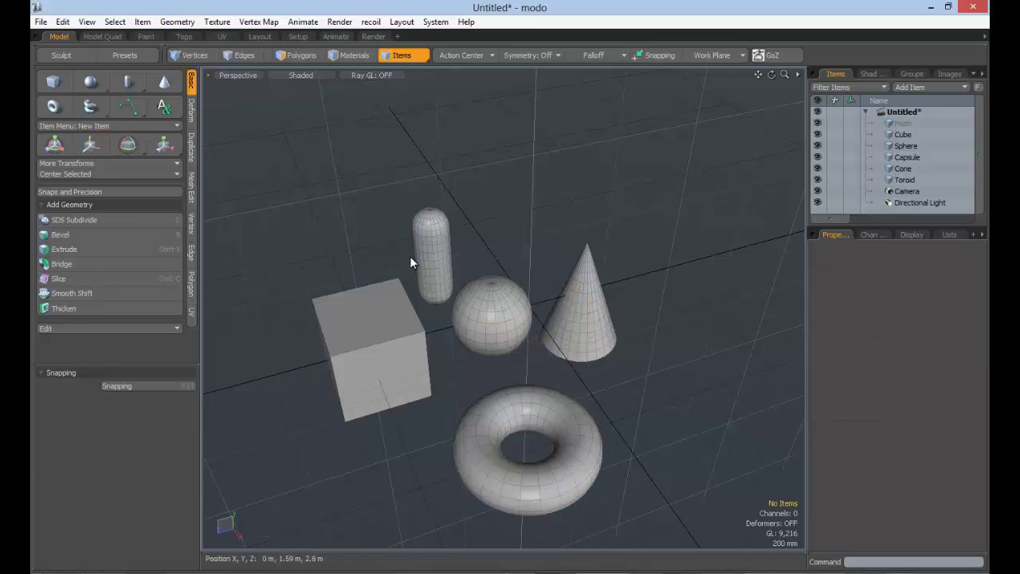
# Step: Try Transform Scatter with no items selected and leave the tool
pyautogui.click(192, 146)
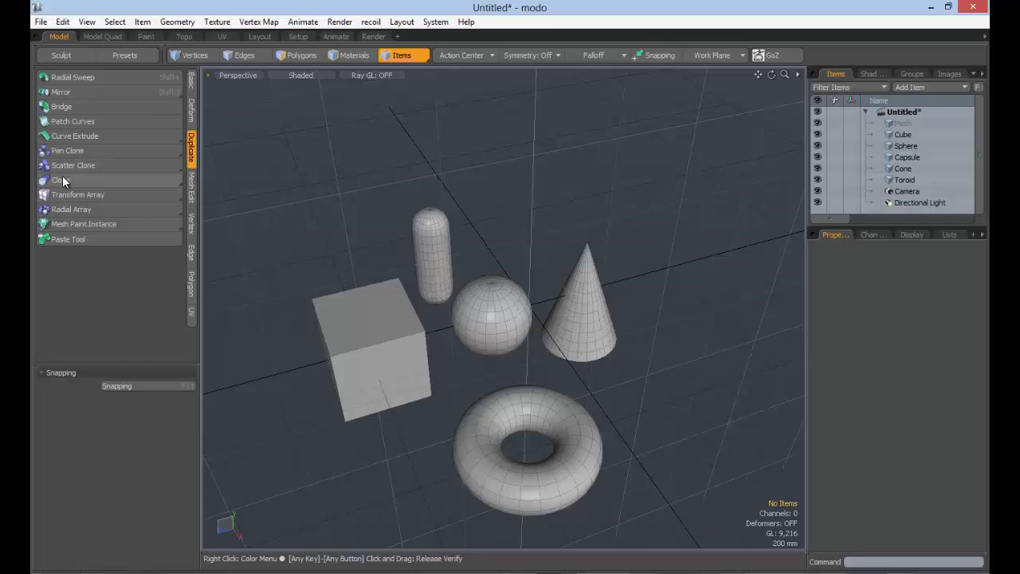
pyautogui.click(85, 163)
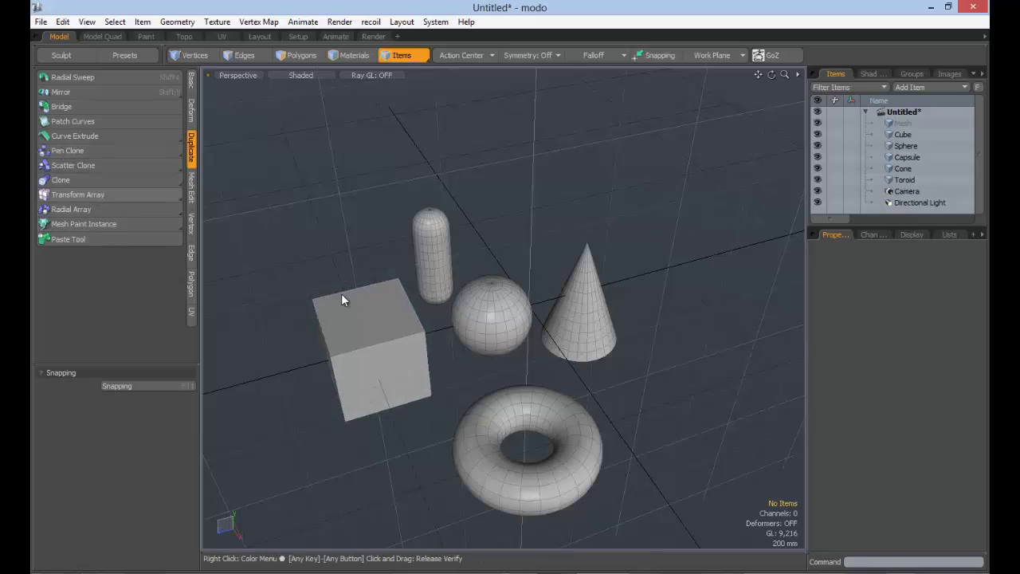
pyautogui.click(100, 165)
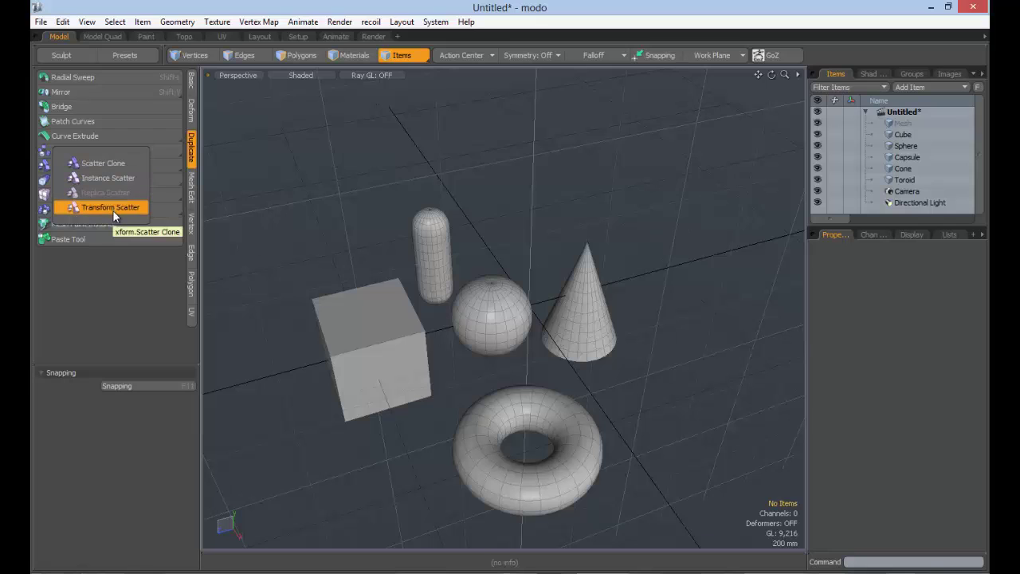
pyautogui.click(113, 207)
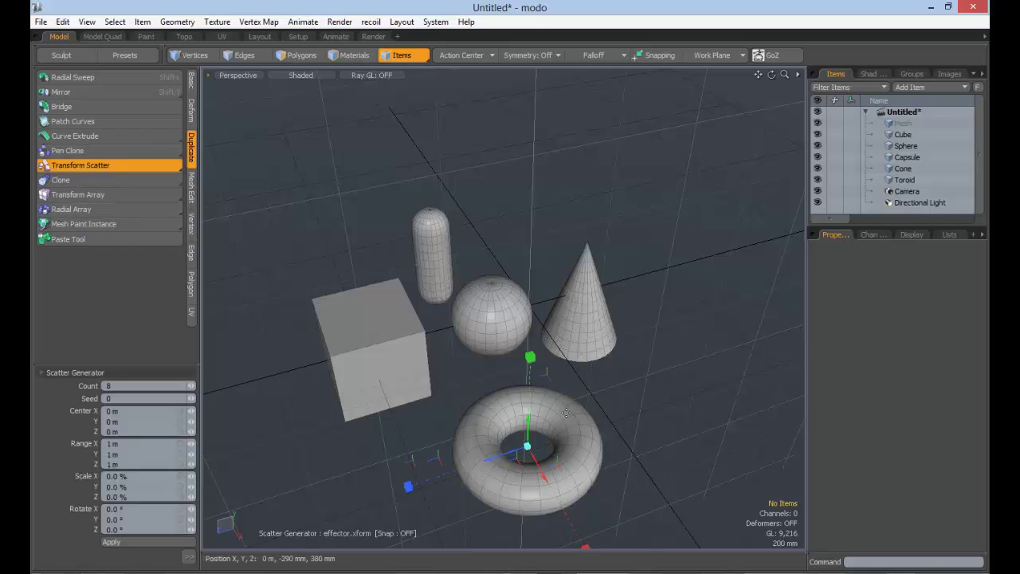
pyautogui.keyDown('alt'); pyautogui.moveTo(565, 413); pyautogui.dragTo(667, 468); pyautogui.keyUp('alt')
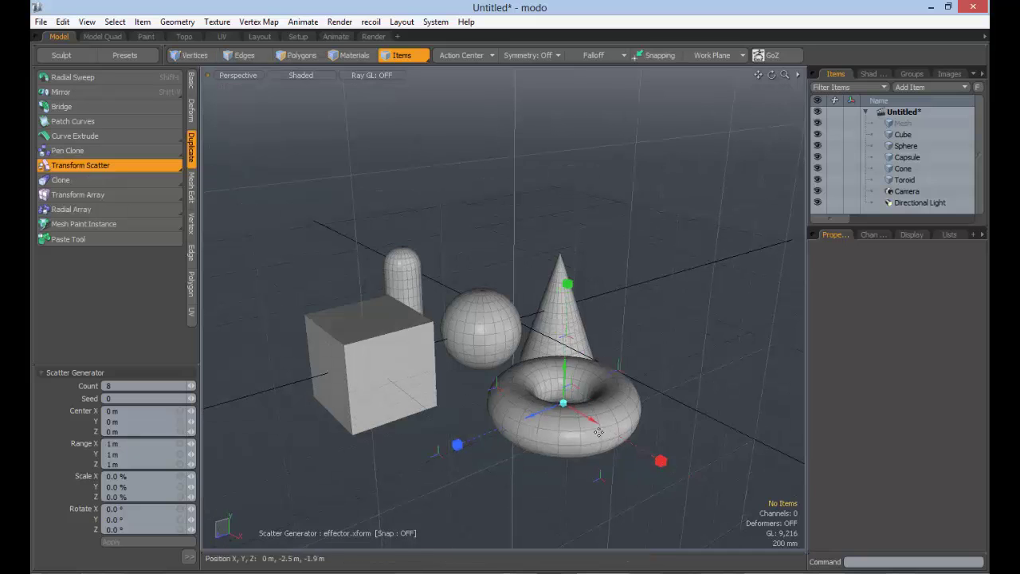
pyautogui.press('q')
# Step: Try Transform Scatter on all five primitives with the default 1 m ranges, undo it, and clear the selection
pyautogui.keyDown('ctrl'); pyautogui.keyDown('alt'); pyautogui.moveTo(590, 366); pyautogui.dragTo(506, 295); pyautogui.keyUp('alt'); pyautogui.keyUp('ctrl')
pyautogui.keyDown('alt'); pyautogui.moveTo(507, 231); pyautogui.dragTo(451, 249); pyautogui.keyUp('alt')
pyautogui.moveTo(536, 200); pyautogui.dragTo(399, 269, button='right')
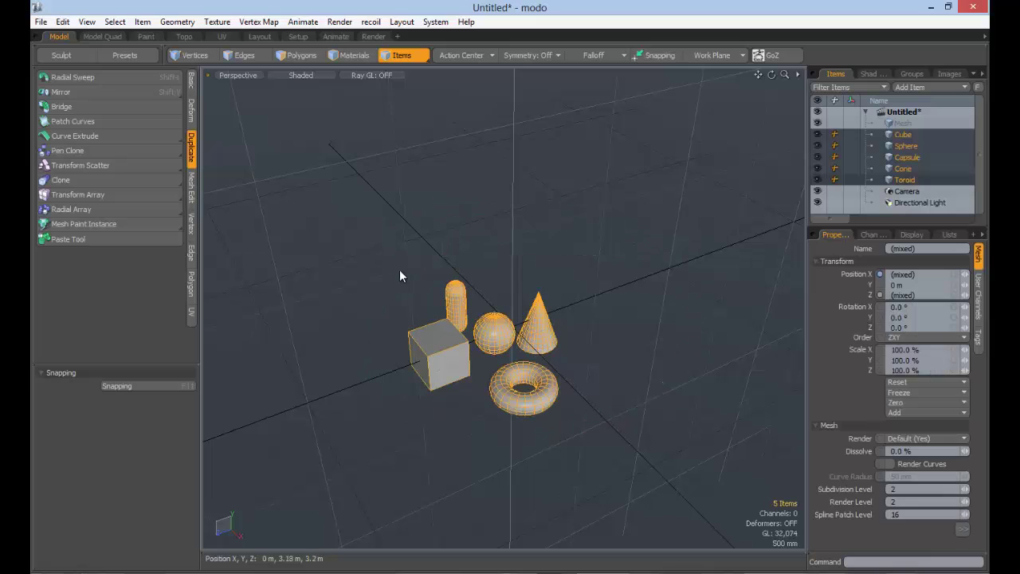
pyautogui.click(89, 164)
pyautogui.click(586, 317)
pyautogui.keyDown('alt'); pyautogui.moveTo(586, 317); pyautogui.dragTo(504, 315); pyautogui.keyUp('alt')
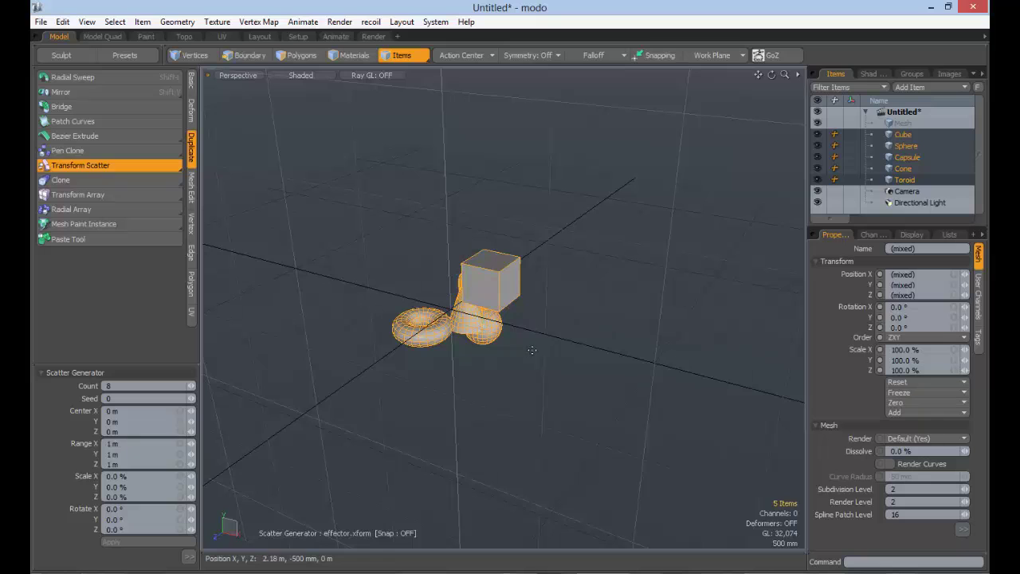
pyautogui.hotkey('ctrl', 'z')
pyautogui.click(560, 330)
pyautogui.keyDown('alt'); pyautogui.moveTo(560, 330); pyautogui.dragTo(471, 324); pyautogui.keyUp('alt')
pyautogui.scroll(4, 468, 308)
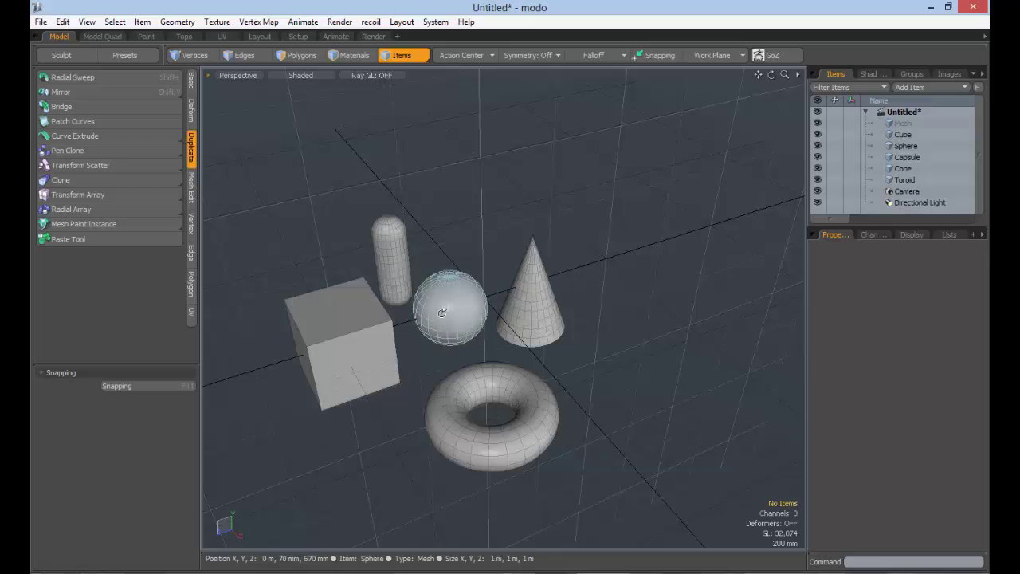
# Step: Select all five primitives and scatter them with Transform Scatter, widening the X range to about 2 m
pyautogui.keyDown('alt'); pyautogui.moveTo(434, 310); pyautogui.dragTo(374, 319); pyautogui.keyUp('alt')
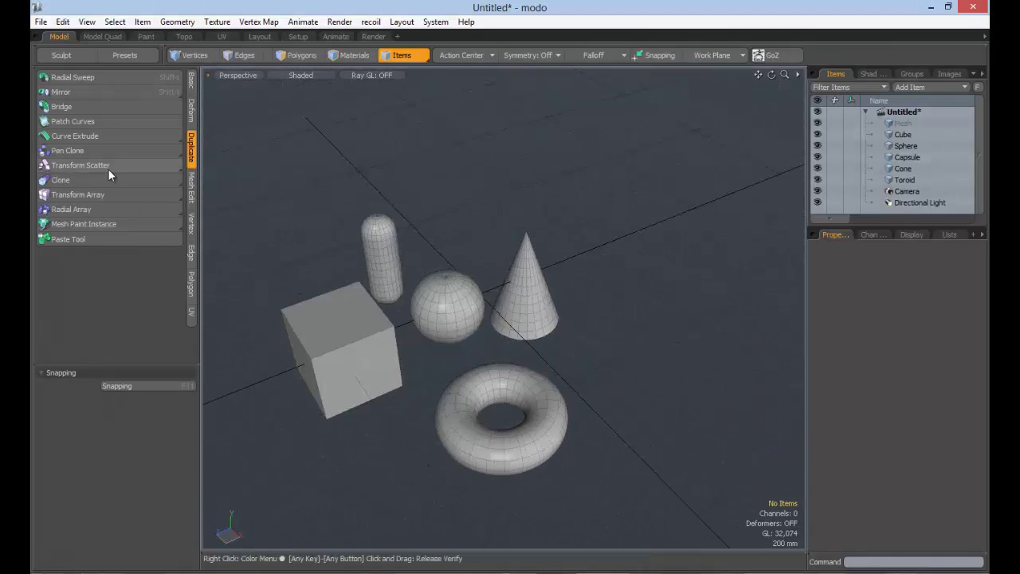
pyautogui.keyDown('ctrl'); pyautogui.keyDown('alt'); pyautogui.moveTo(312, 263); pyautogui.dragTo(341, 287); pyautogui.keyUp('alt'); pyautogui.keyUp('ctrl')
pyautogui.moveTo(518, 226); pyautogui.dragTo(519, 227, button='right')
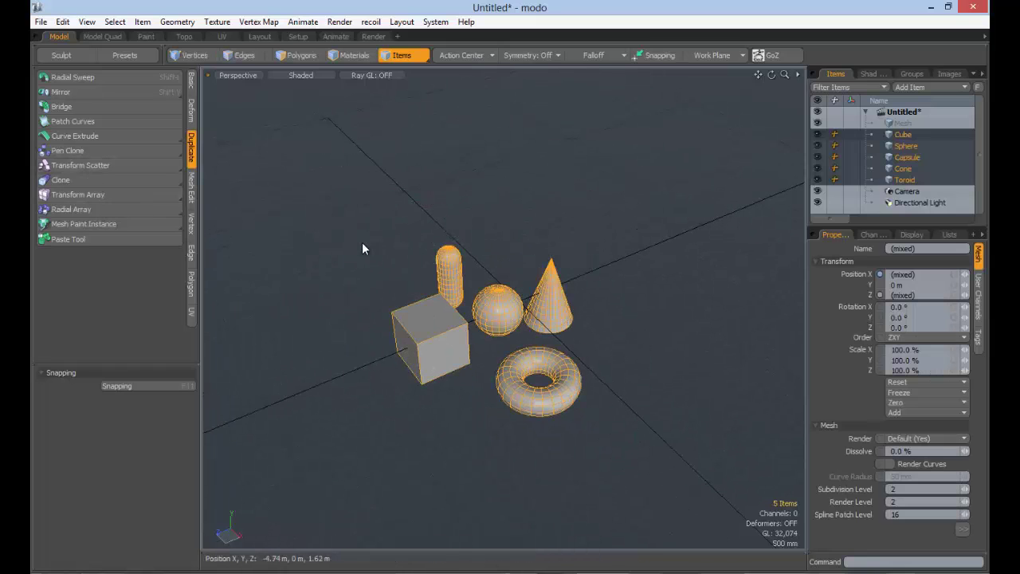
pyautogui.click(79, 165)
pyautogui.click(471, 339)
pyautogui.keyDown('alt'); pyautogui.moveTo(471, 339); pyautogui.dragTo(532, 343); pyautogui.keyUp('alt')
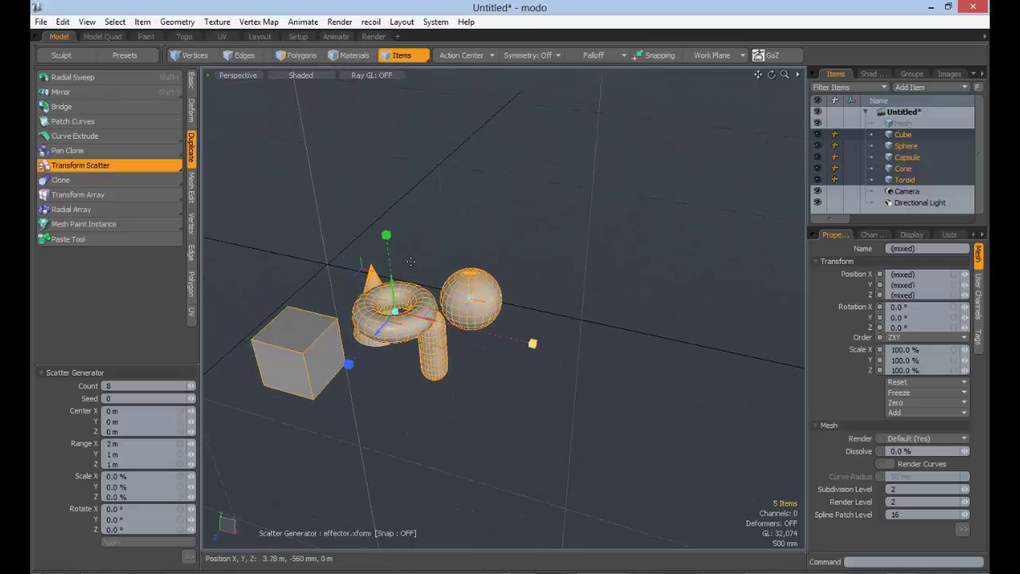
# Step: Adjust the scatter ranges to about 2.52 m in X, 1.68 m in Y and 1.38 m in Z, with the center about 660 mm up
pyautogui.moveTo(387, 239); pyautogui.dragTo(397, 338)
pyautogui.keyDown('alt'); pyautogui.moveTo(396, 376); pyautogui.dragTo(301, 276); pyautogui.keyUp('alt')
pyautogui.keyDown('alt'); pyautogui.moveTo(481, 321); pyautogui.dragTo(399, 327); pyautogui.keyUp('alt')
pyautogui.moveTo(526, 321); pyautogui.dragTo(490, 320)
pyautogui.keyDown('alt'); pyautogui.moveTo(490, 320); pyautogui.dragTo(400, 276); pyautogui.keyUp('alt')
pyautogui.moveTo(391, 276); pyautogui.dragTo(389, 239)
pyautogui.keyDown('alt'); pyautogui.moveTo(431, 259); pyautogui.dragTo(389, 310); pyautogui.keyUp('alt')
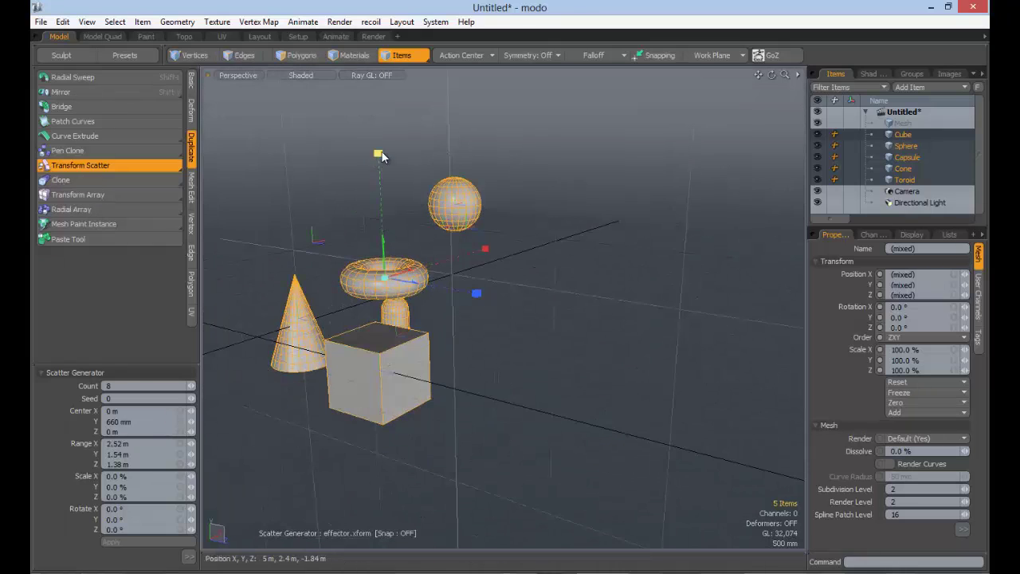
pyautogui.moveTo(379, 155)
pyautogui.mouseDown()
pyautogui.moveTo(381, 196)
pyautogui.moveTo(380, 146)
pyautogui.mouseUp()
pyautogui.keyDown('alt'); pyautogui.moveTo(404, 296); pyautogui.dragTo(478, 327); pyautogui.keyUp('alt')
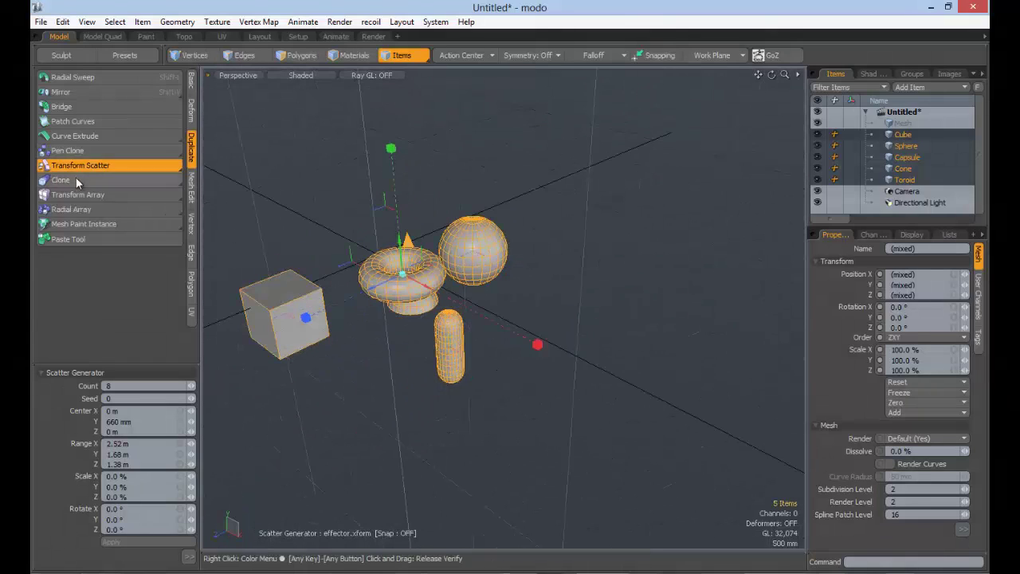
pyautogui.keyDown('alt'); pyautogui.moveTo(468, 292); pyautogui.dragTo(426, 347); pyautogui.keyUp('alt')
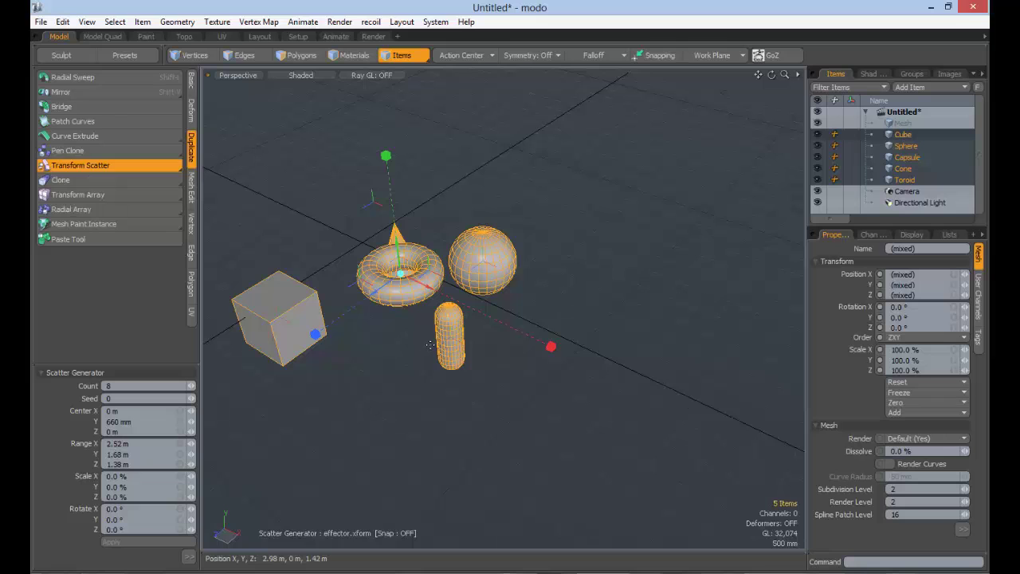
# Step: Leave Transform Scatter, undo the scatter of the five primitives, and clear the selection
pyautogui.press('space')
pyautogui.hotkey('ctrl', 'z')
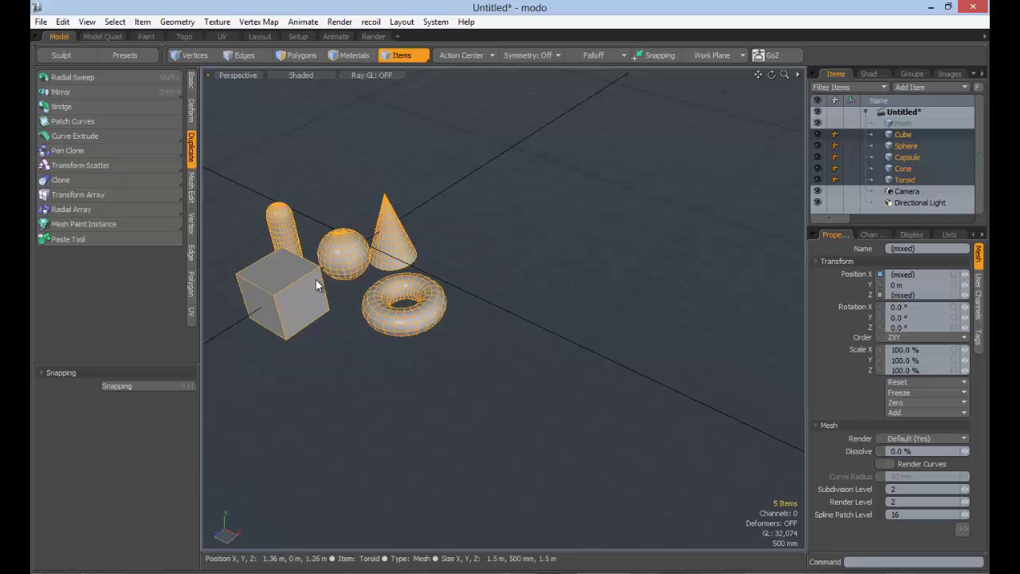
pyautogui.press('Escape')
pyautogui.moveTo(83, 183); pyautogui.dragTo(79, 193)
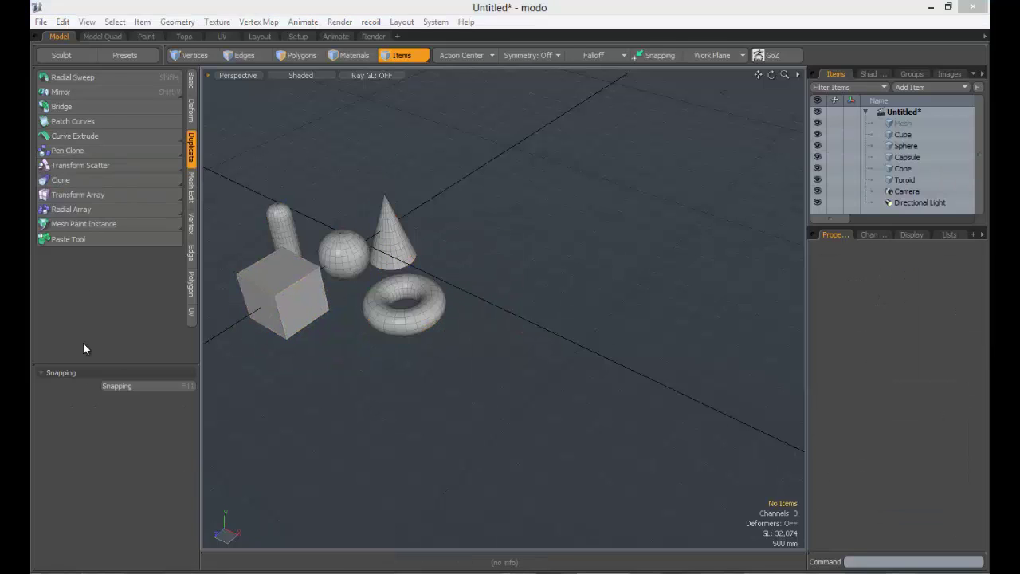
# Step: Select all five primitives and lay them along a four-point S-shaped path on the ground with Curve Transform
pyautogui.click(370, 266)
pyautogui.keyDown('alt'); pyautogui.keyDown('shift'); pyautogui.moveTo(481, 272); pyautogui.dragTo(561, 283); pyautogui.keyUp('shift'); pyautogui.keyUp('alt')
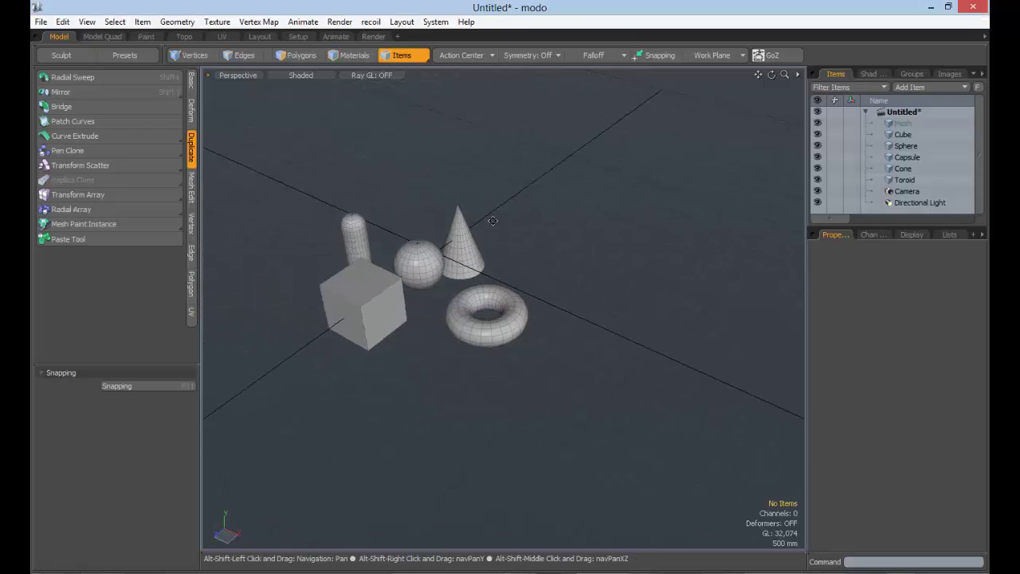
pyautogui.moveTo(269, 251)
pyautogui.mouseDown(button='right')
pyautogui.moveTo(479, 432)
pyautogui.moveTo(258, 165)
pyautogui.moveTo(239, 159)
pyautogui.mouseUp(button='right')
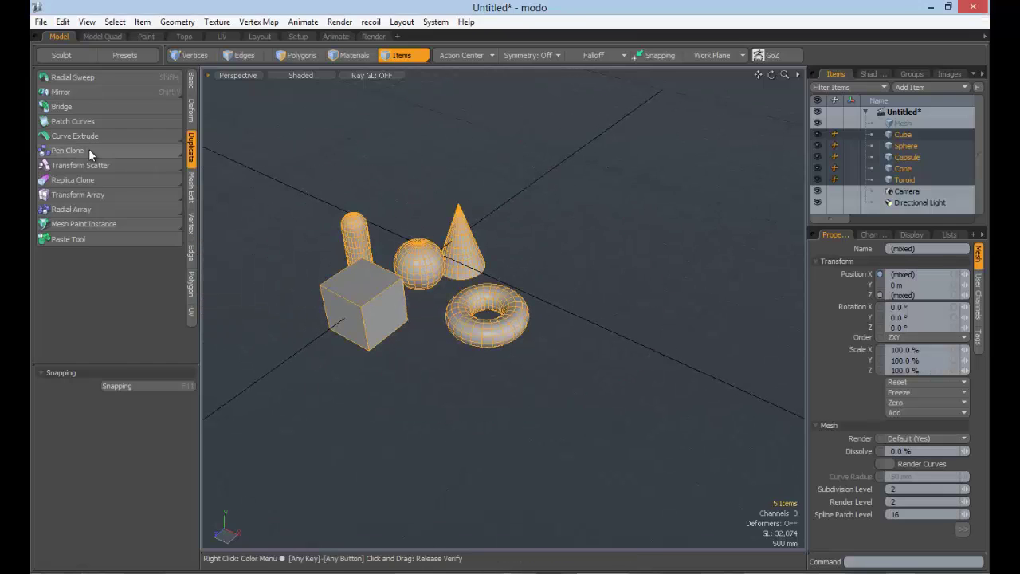
pyautogui.moveTo(88, 148); pyautogui.dragTo(89, 153)
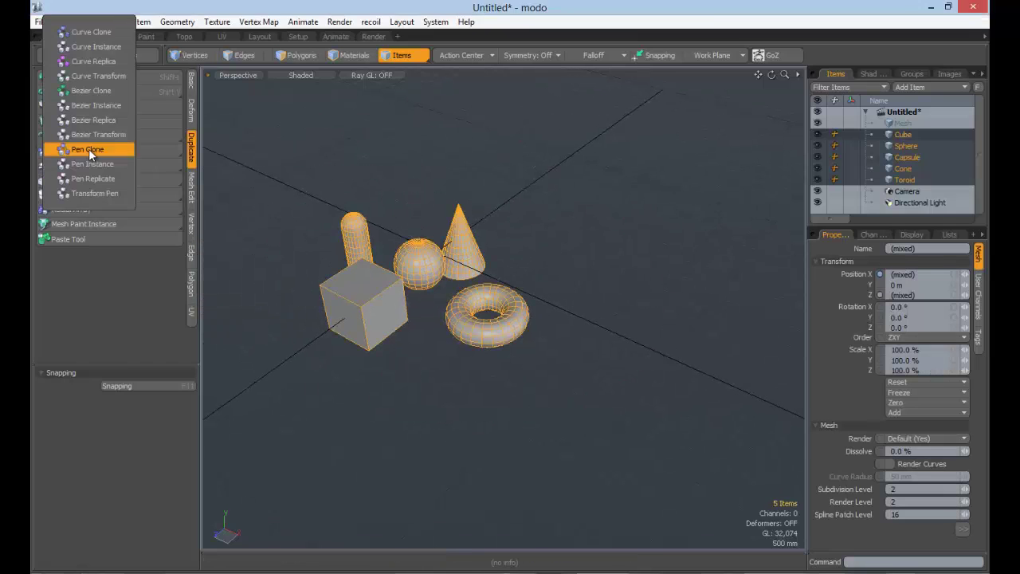
pyautogui.click(108, 77)
pyautogui.scroll(-3, 330, 267)
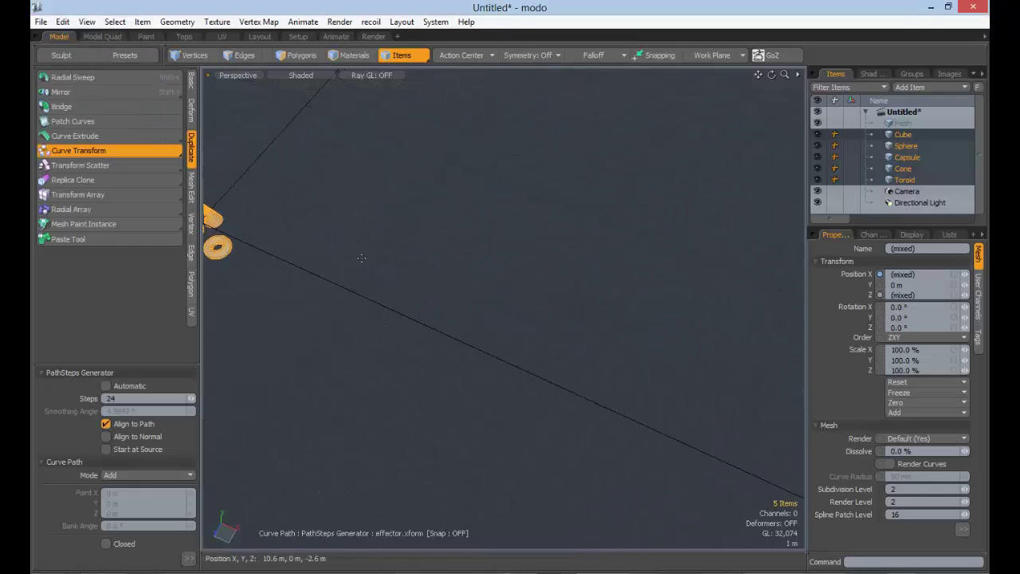
pyautogui.click(346, 263)
pyautogui.click(470, 165)
pyautogui.click(646, 316)
pyautogui.click(670, 194)
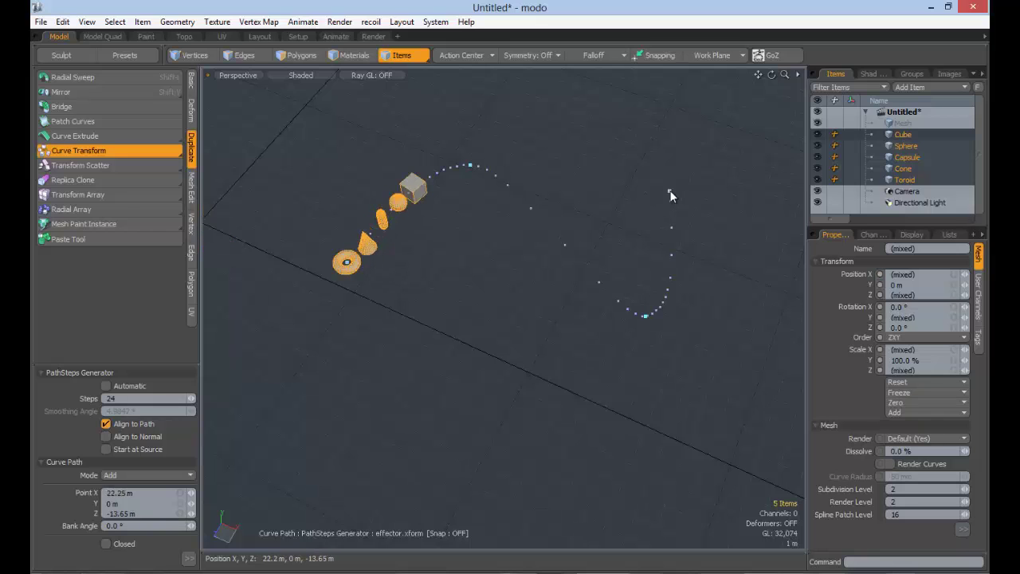
pyautogui.keyDown('alt'); pyautogui.keyDown('shift'); pyautogui.moveTo(653, 209); pyautogui.dragTo(592, 224); pyautogui.keyUp('shift'); pyautogui.keyUp('alt')
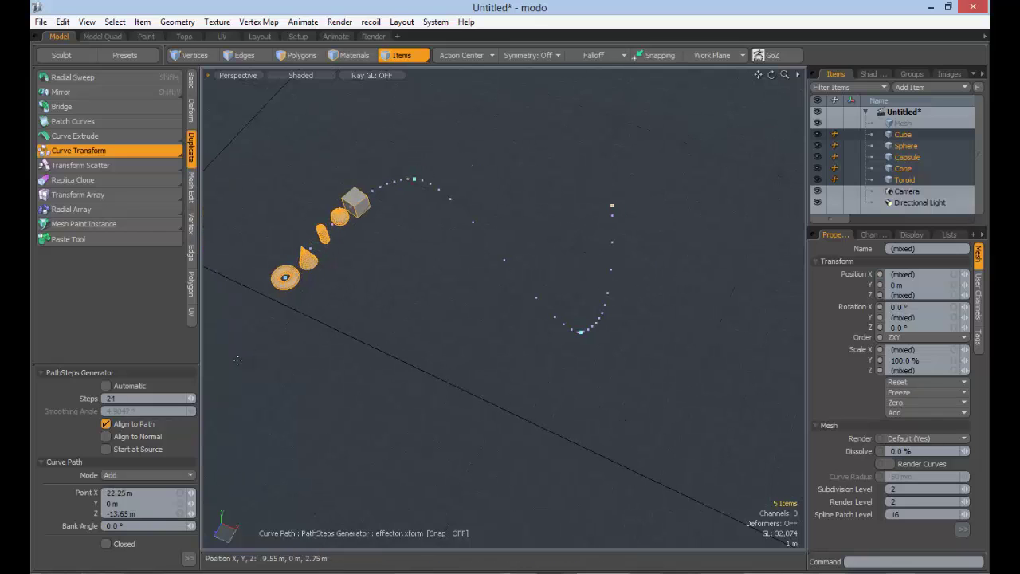
# Step: Turn on Automatic step generation and Align to Normal for the five primitives along the curve path
pyautogui.click(110, 386)
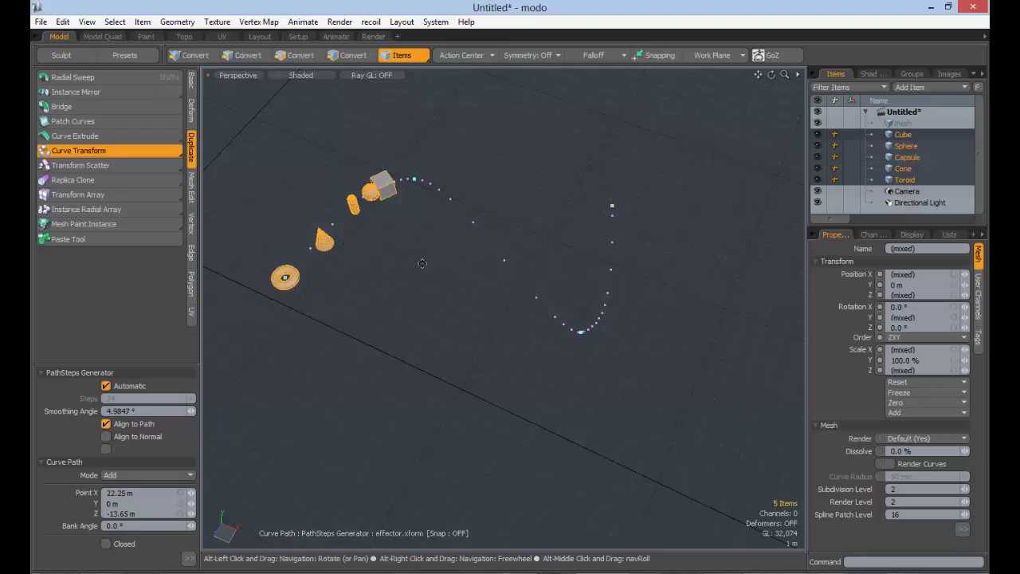
pyautogui.keyDown('alt'); pyautogui.moveTo(290, 290); pyautogui.dragTo(268, 274); pyautogui.keyUp('alt')
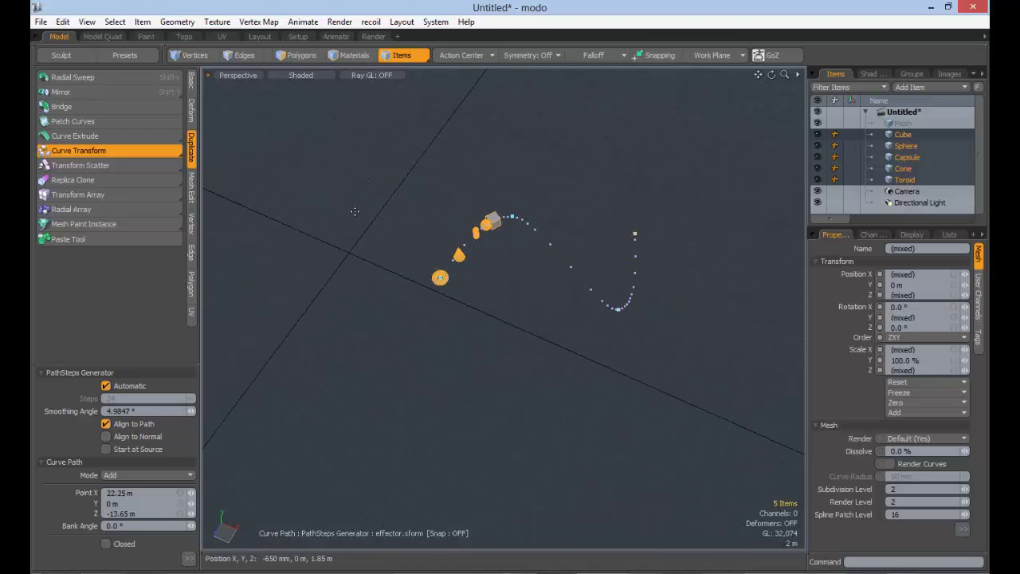
pyautogui.keyDown('alt'); pyautogui.moveTo(504, 342); pyautogui.dragTo(444, 295); pyautogui.keyUp('alt')
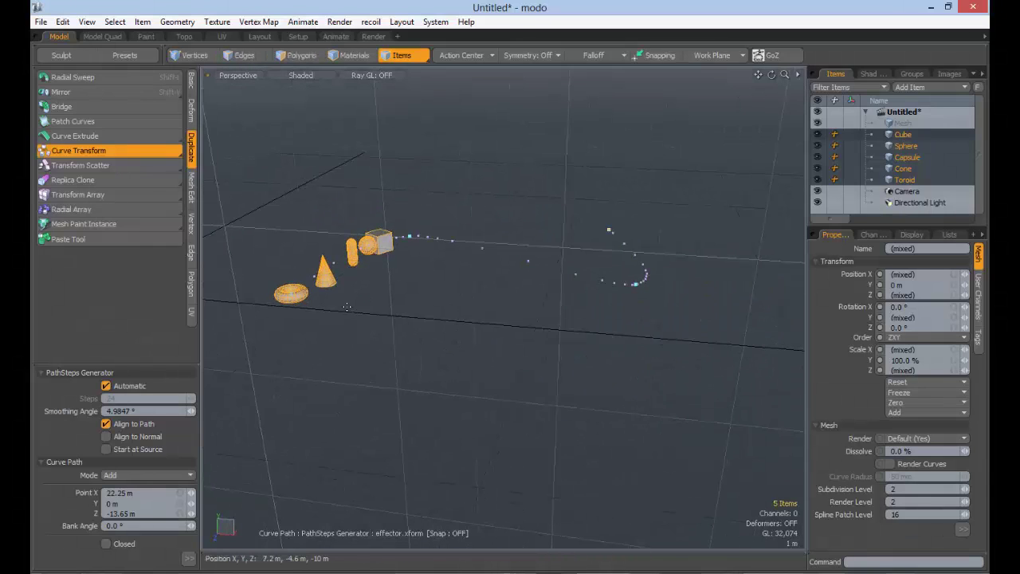
pyautogui.click(134, 437)
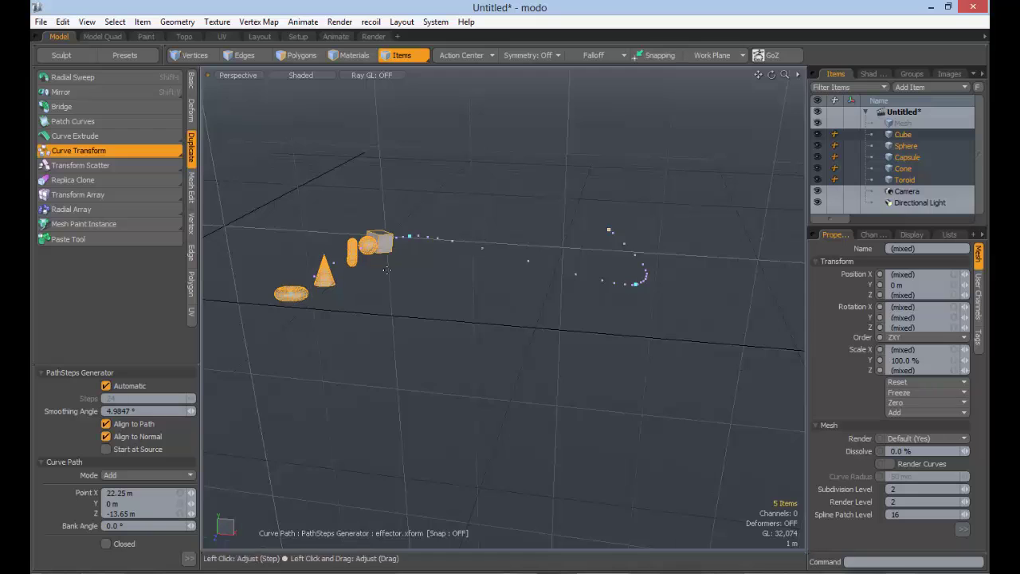
pyautogui.keyDown('alt'); pyautogui.moveTo(342, 303); pyautogui.dragTo(414, 275); pyautogui.keyUp('alt')
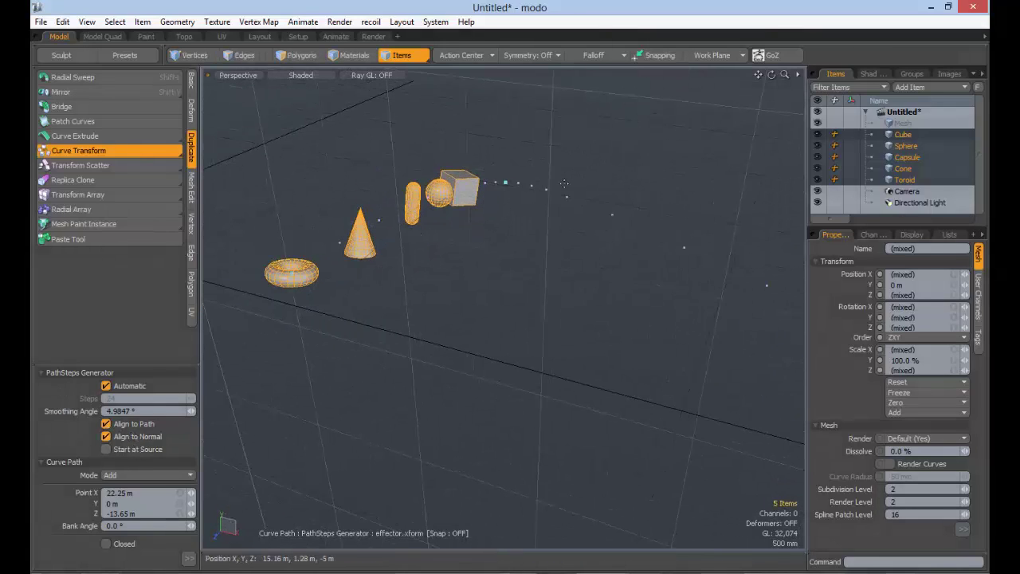
# Step: Try Start at Source for the primitives on the curve path, and switch it back off
pyautogui.click(140, 449)
pyautogui.scroll(-5, 430, 406)
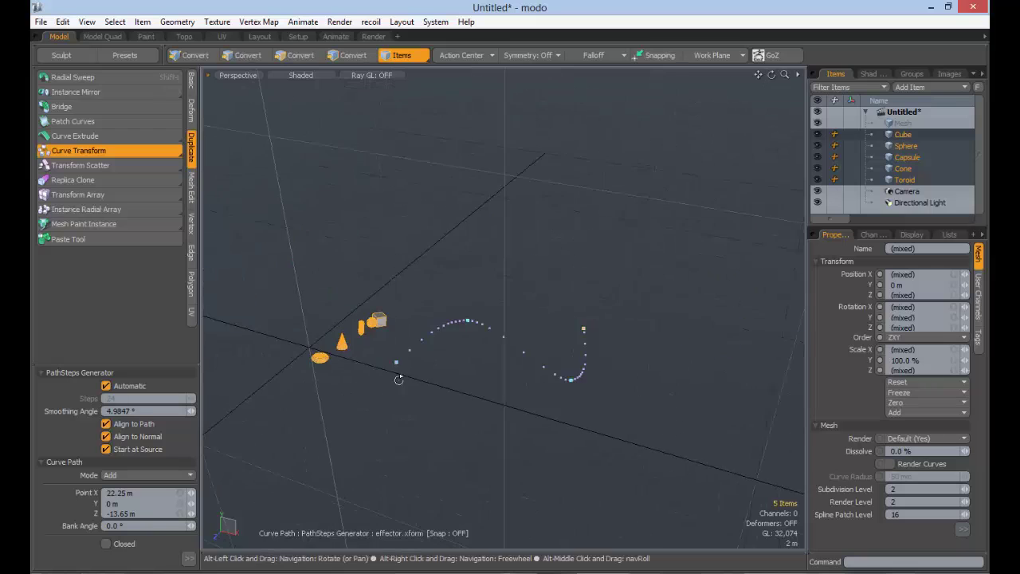
pyautogui.keyDown('alt'); pyautogui.moveTo(399, 380); pyautogui.dragTo(300, 356); pyautogui.keyUp('alt')
pyautogui.scroll(4, 388, 374)
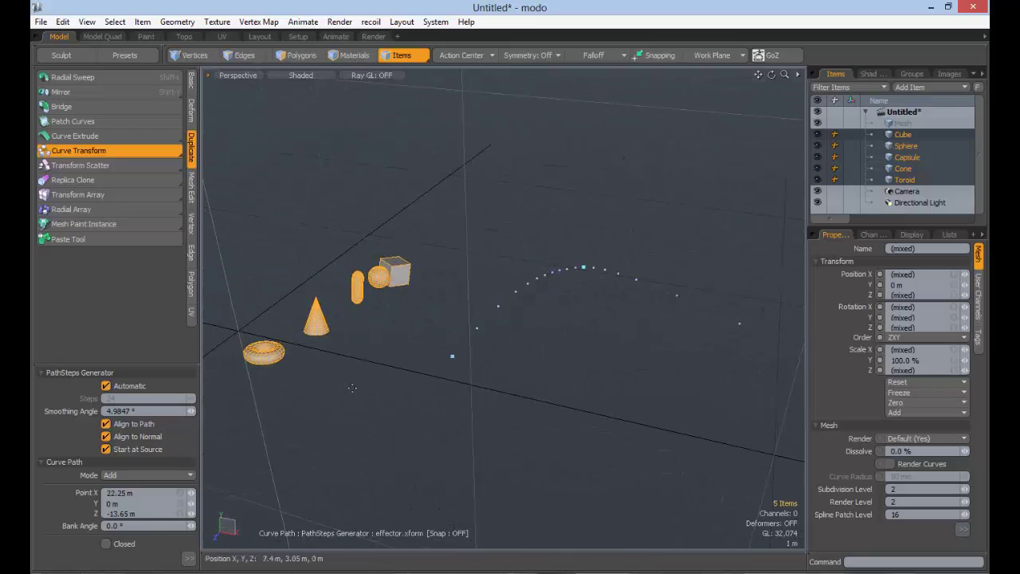
pyautogui.click(114, 449)
# Step: Turn off Automatic step generation and set the curve path's steps to 10
pyautogui.click(108, 386)
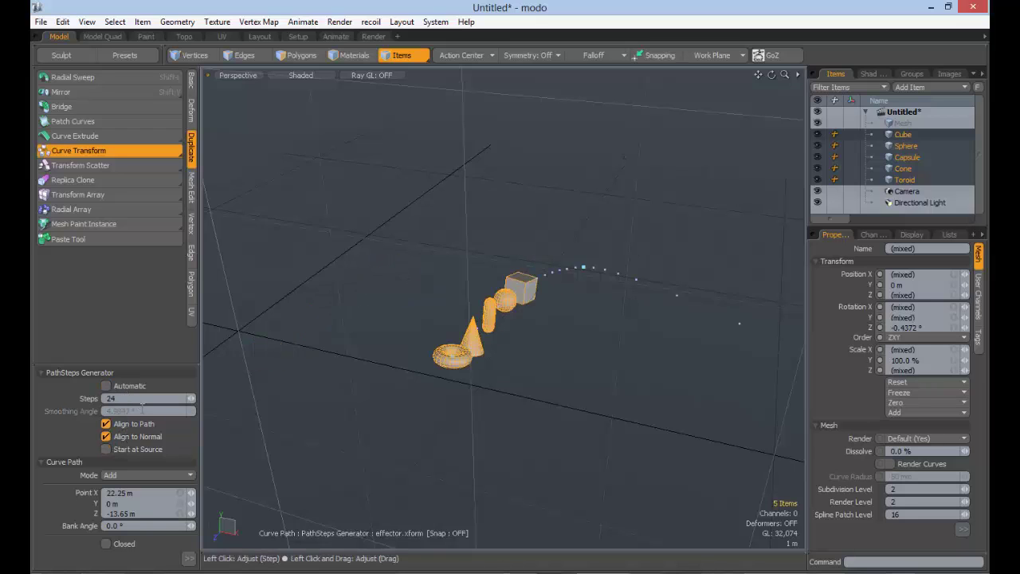
pyautogui.keyDown('alt'); pyautogui.moveTo(456, 378); pyautogui.dragTo(399, 381); pyautogui.keyUp('alt')
pyautogui.click(128, 398)
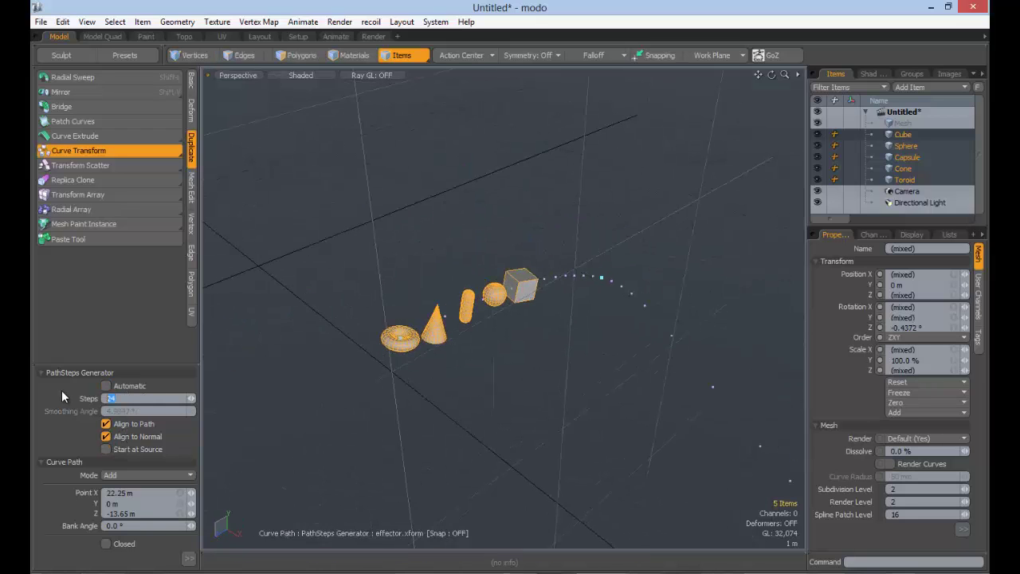
pyautogui.write('10')
pyautogui.press('Return')
pyautogui.keyDown('alt'); pyautogui.moveTo(638, 351); pyautogui.dragTo(479, 279); pyautogui.keyUp('alt')
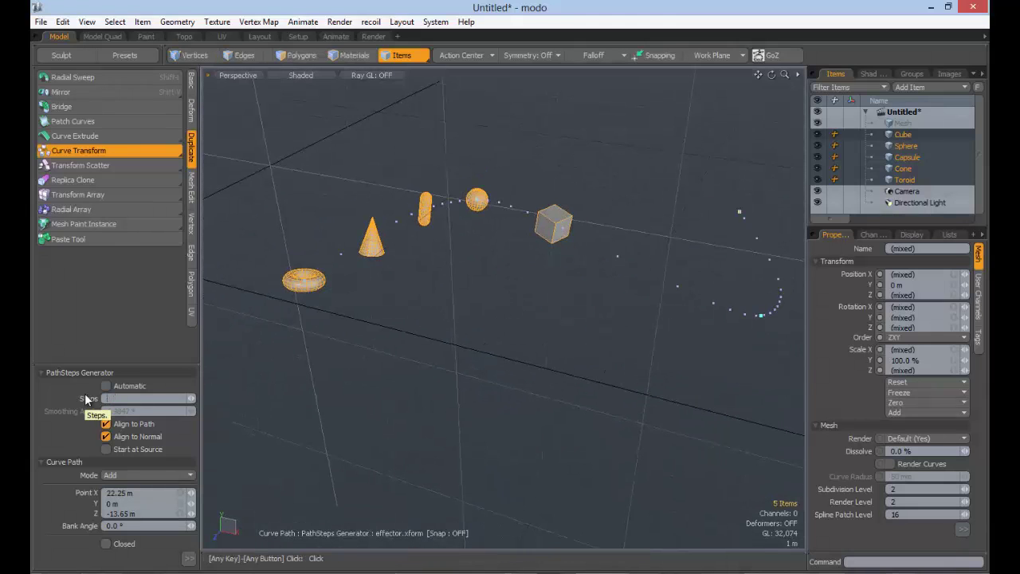
# Step: Set the curve path's steps to 5 to match the five primitives
pyautogui.press('Tab')
pyautogui.keyDown('alt'); pyautogui.moveTo(399, 308); pyautogui.dragTo(547, 286); pyautogui.keyUp('alt')
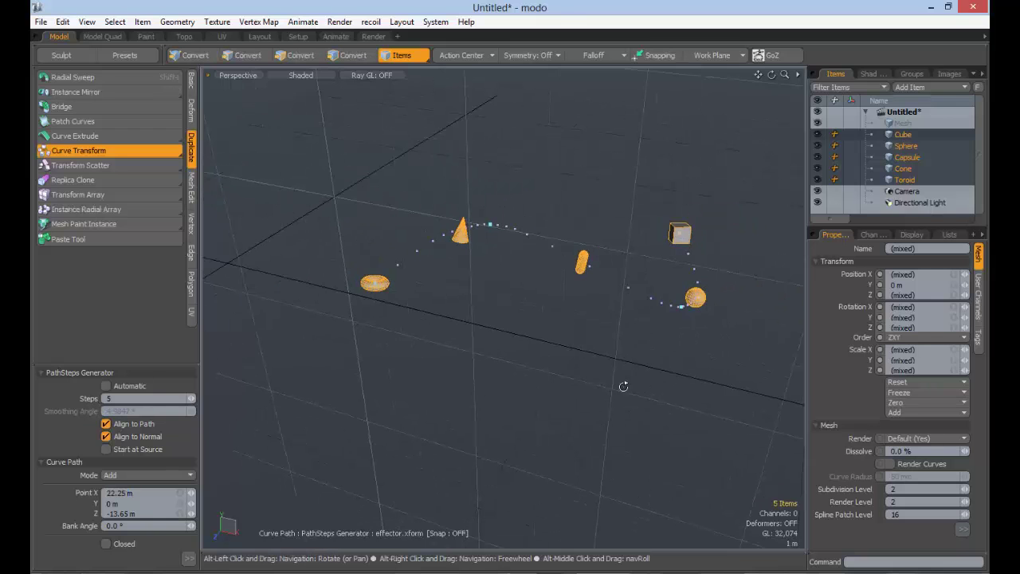
pyautogui.keyDown('alt'); pyautogui.moveTo(621, 385); pyautogui.dragTo(357, 338); pyautogui.keyUp('alt')
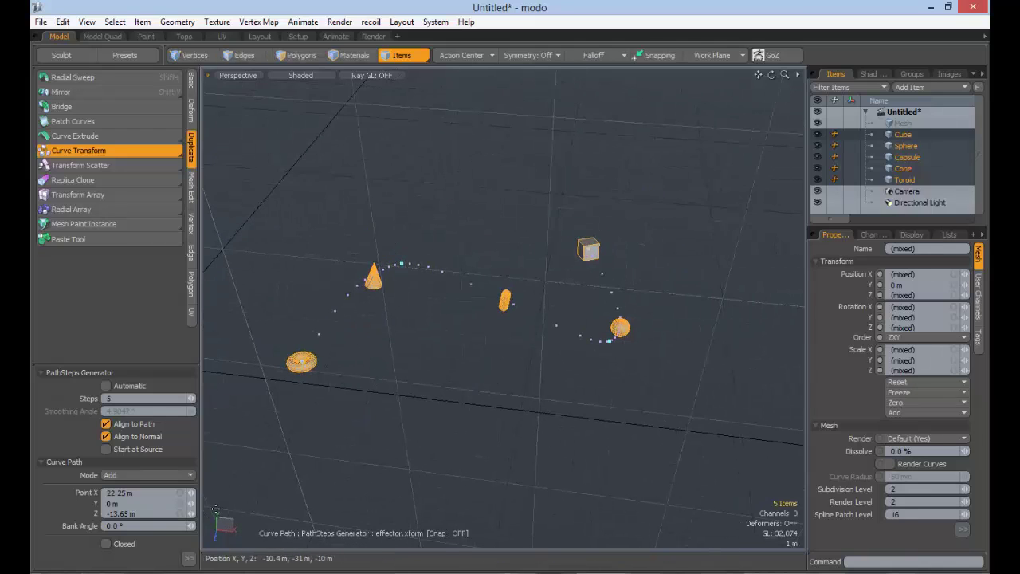
pyautogui.click(189, 557)
pyautogui.click(136, 309)
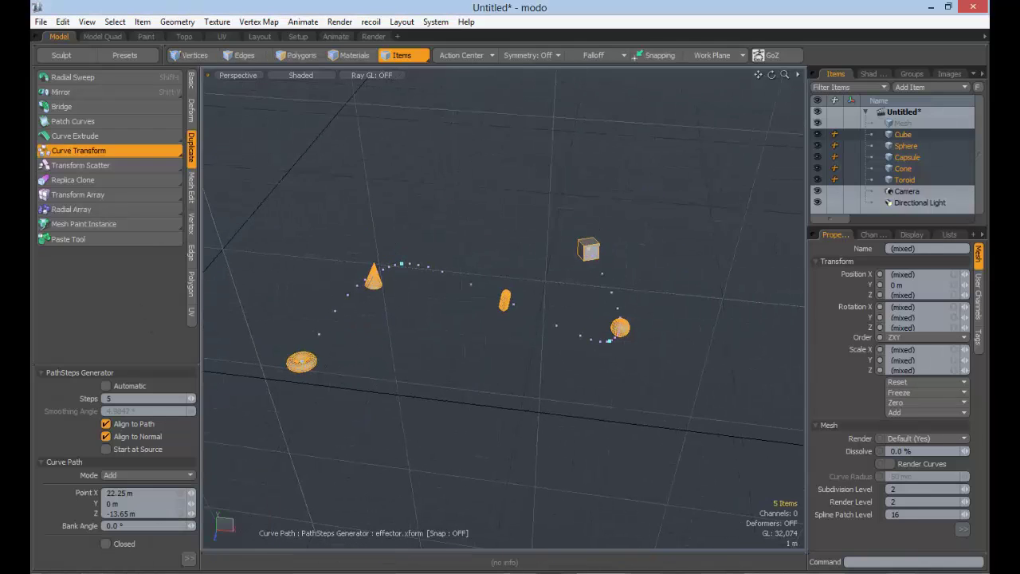
pyautogui.click(191, 563)
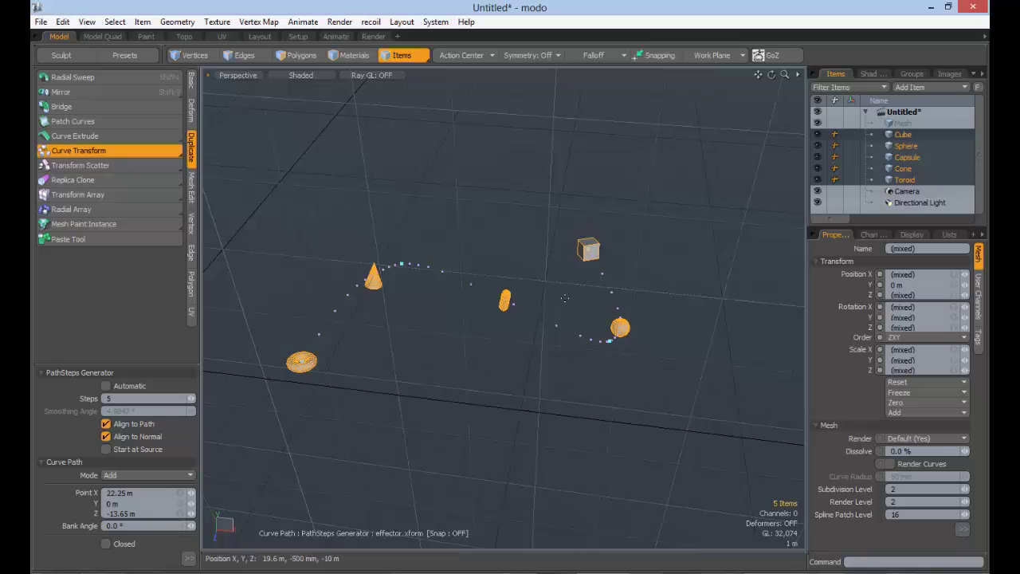
pyautogui.click(189, 558)
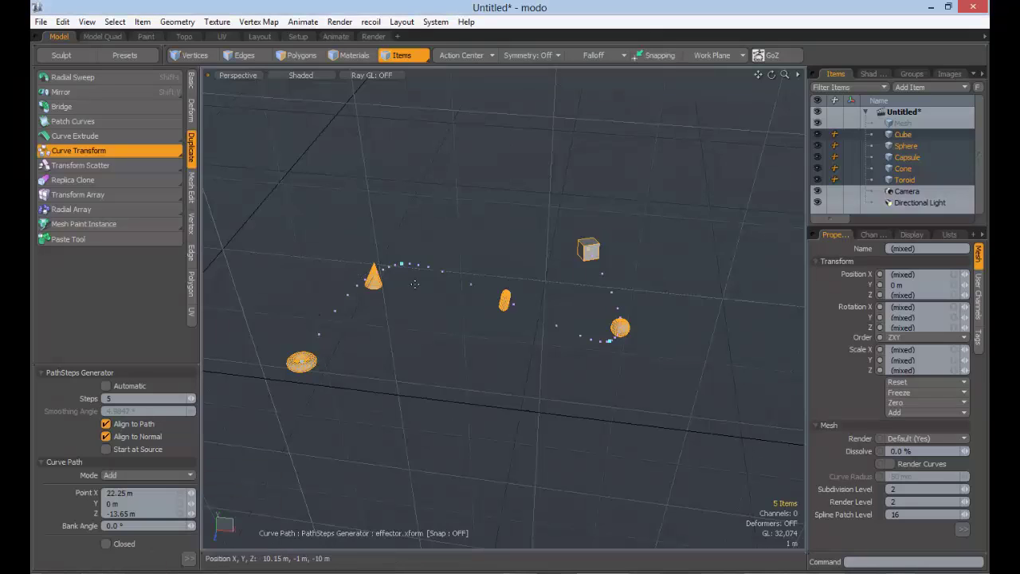